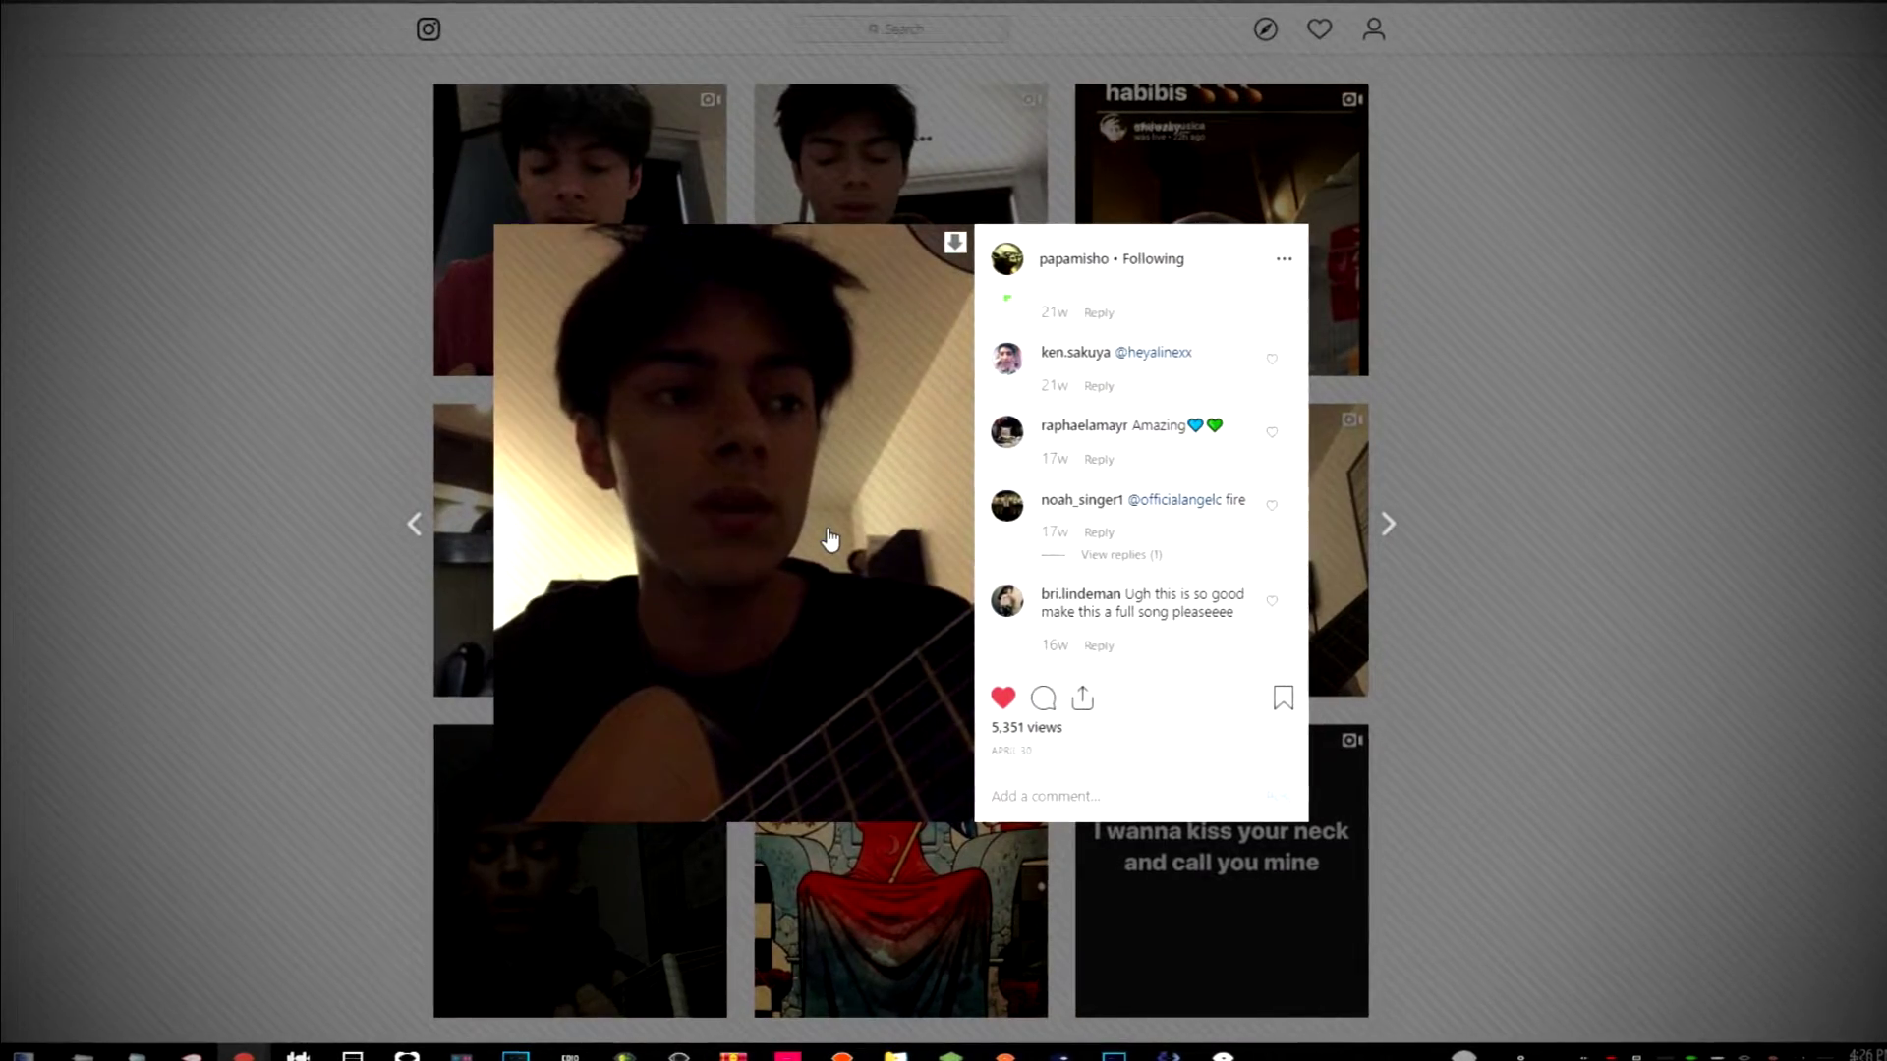
- Leave the open Instagram post and view another guitar video from the profile's grid
click(371, 400)
click(622, 566)
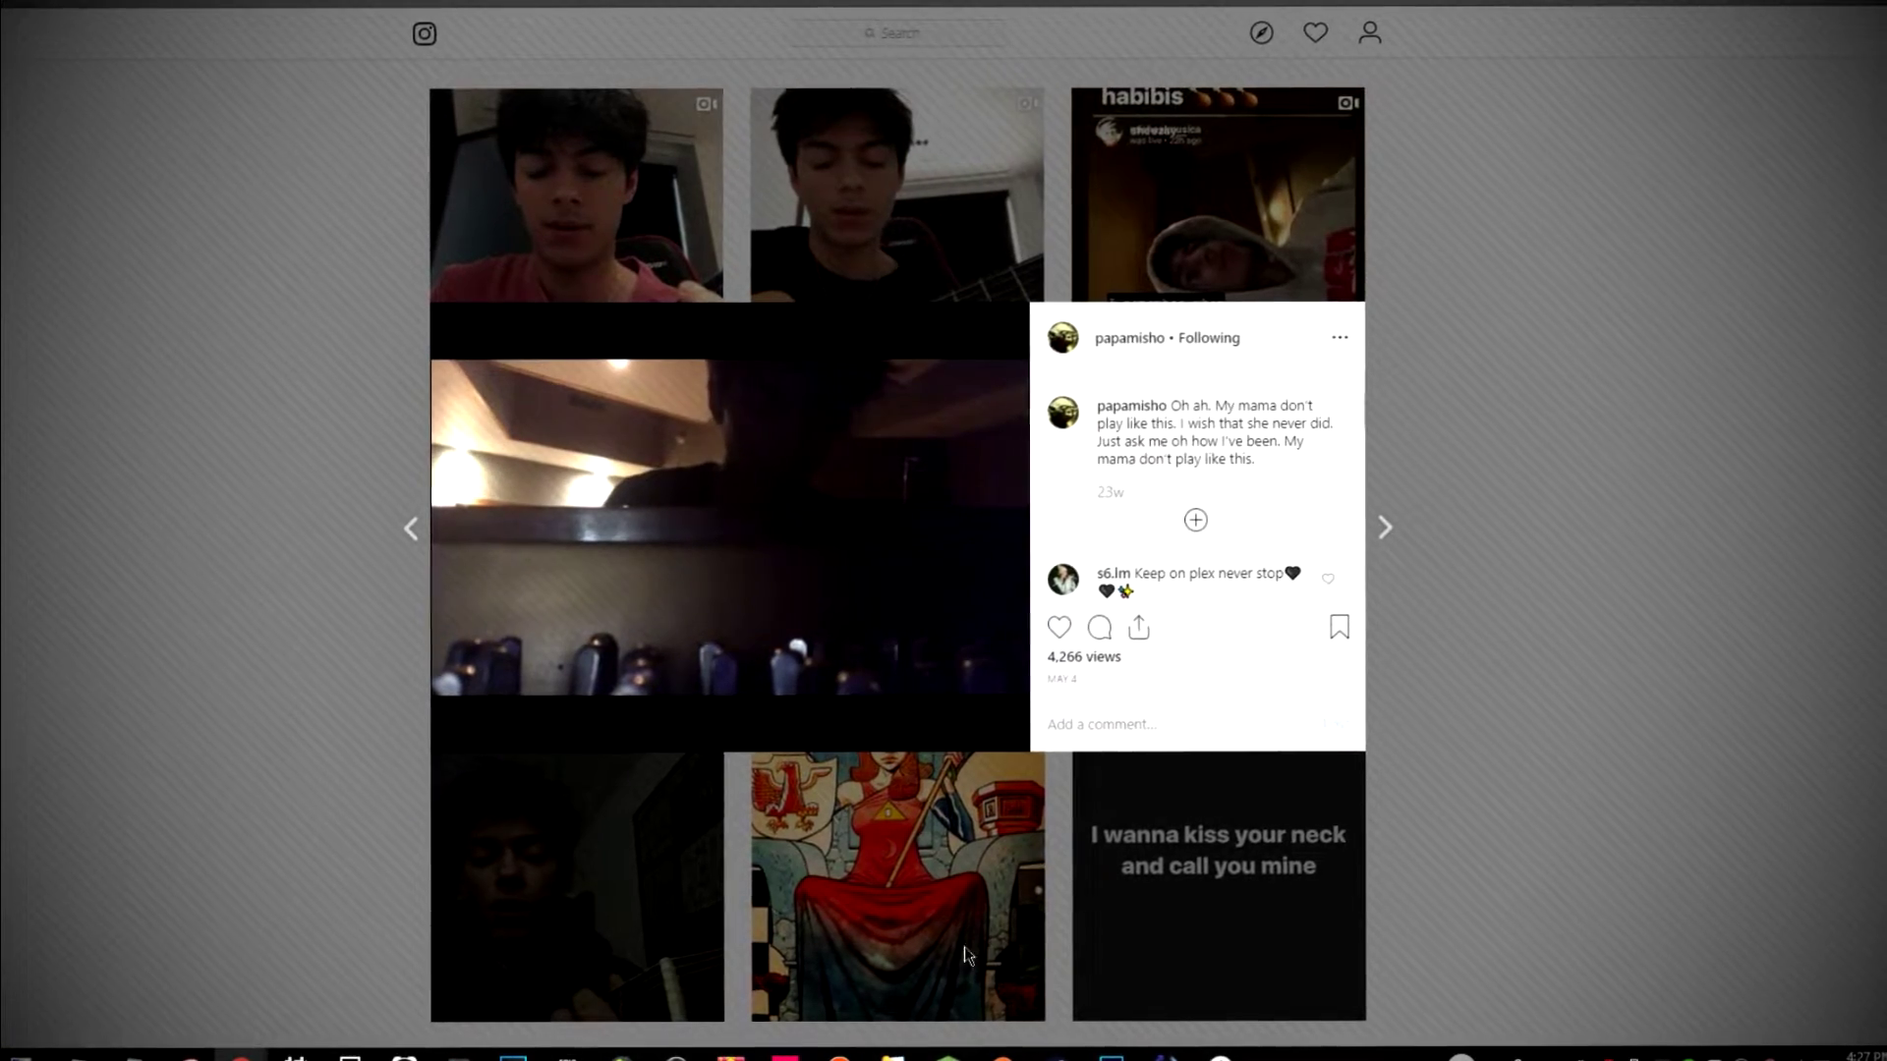
- Switch to FL Studio and tap out the song's tempo with the Tempo tapper
click(621, 1054)
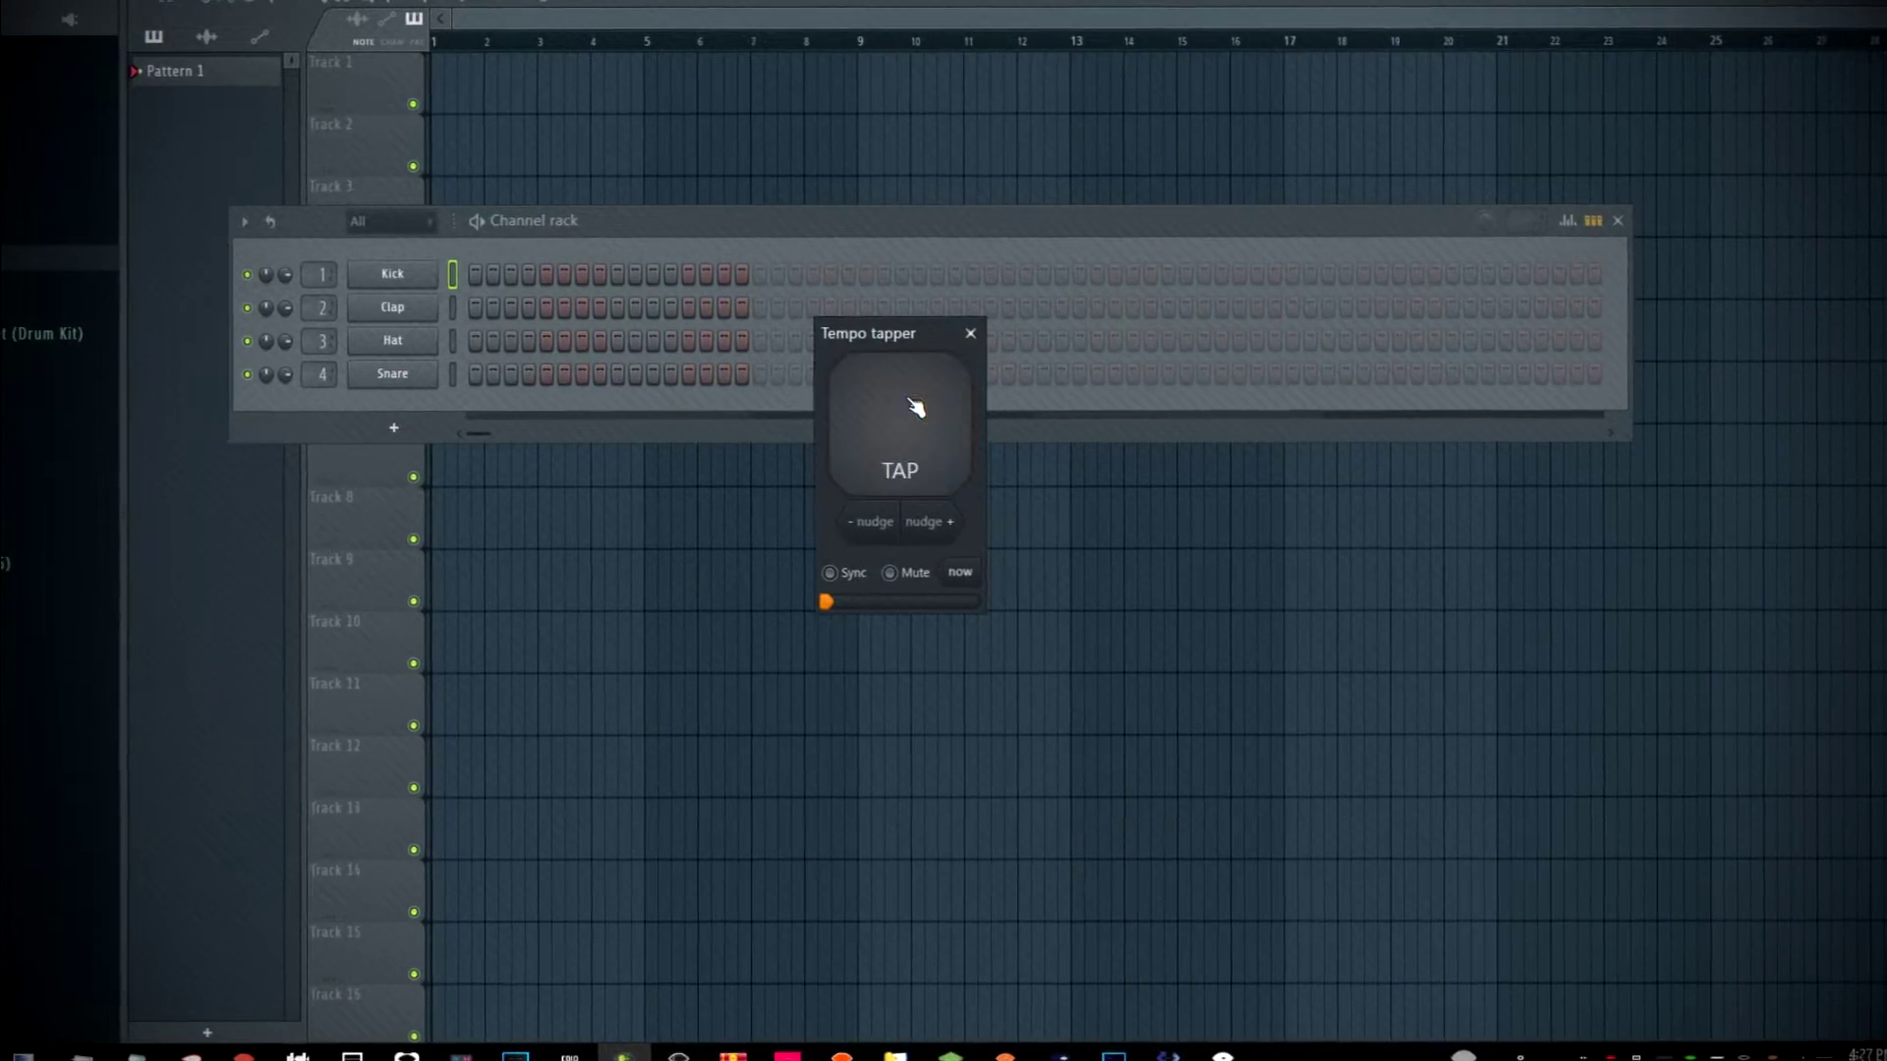
click(911, 406)
click(911, 406)
click(910, 408)
click(911, 406)
click(911, 406)
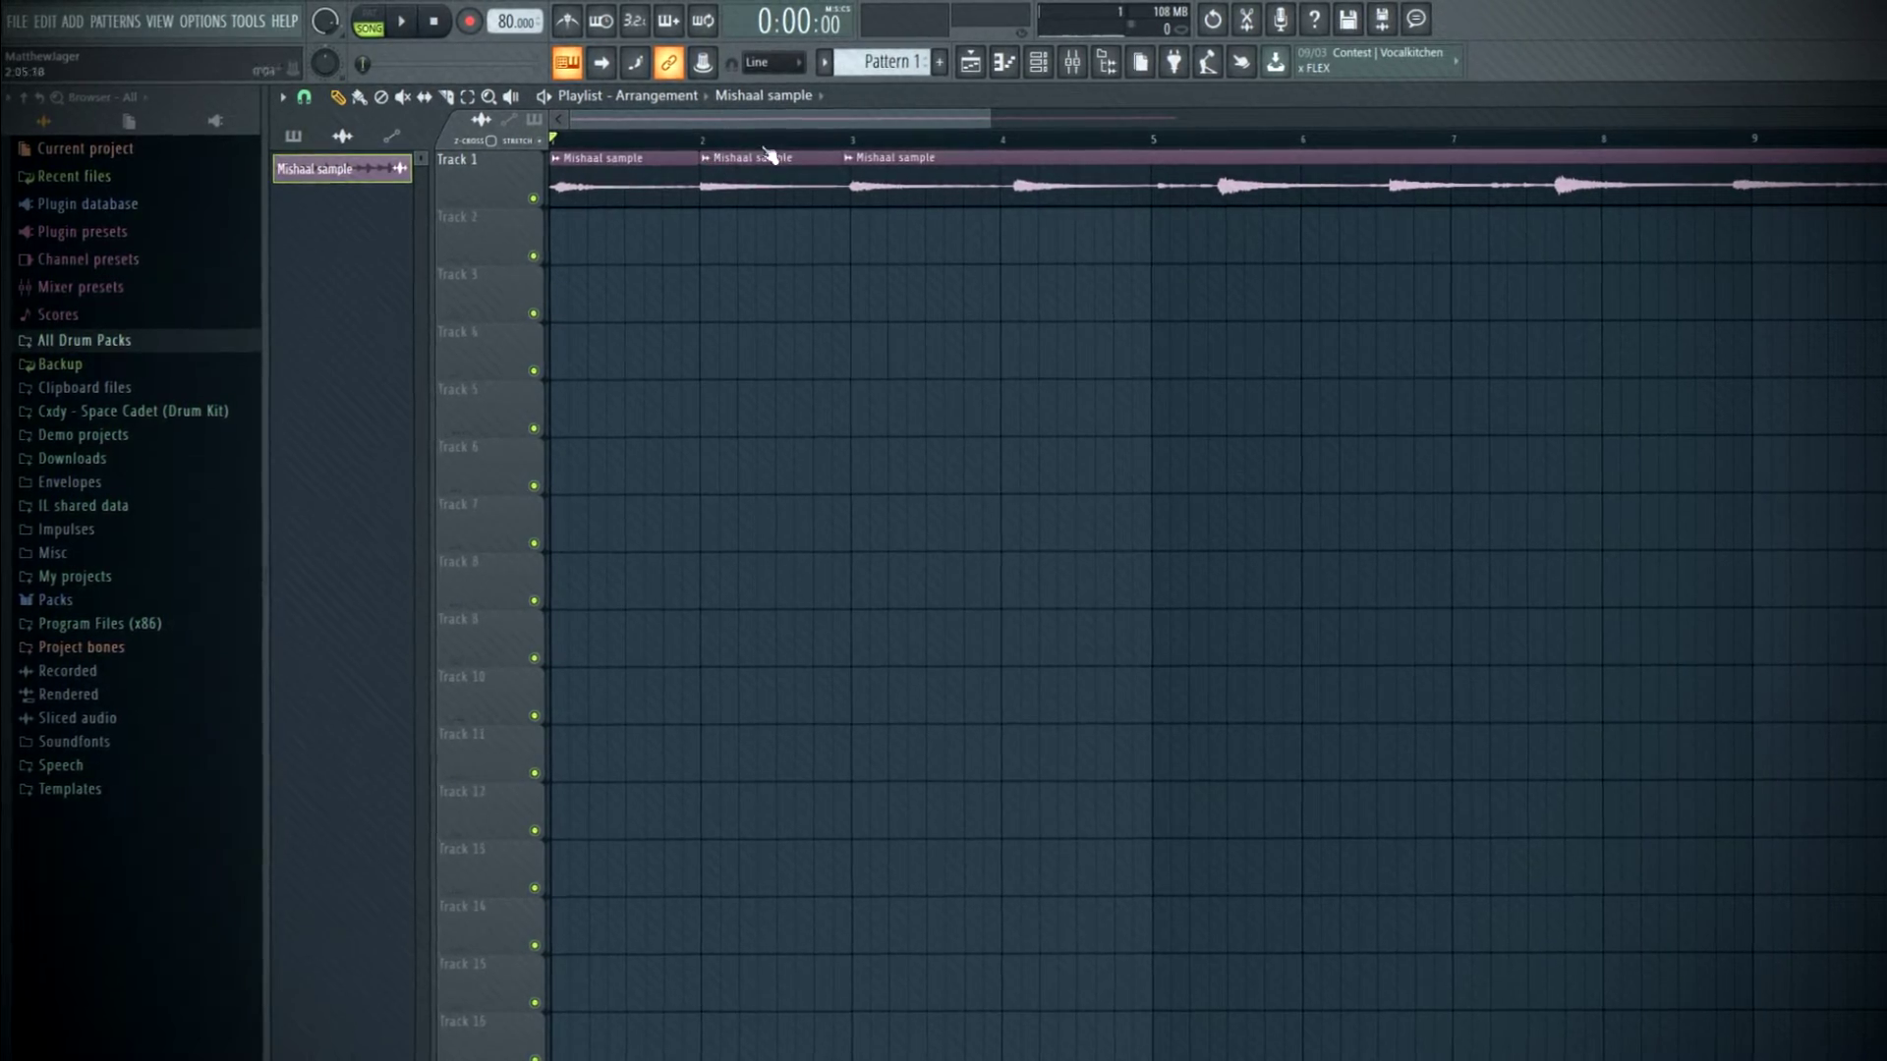
- Enable the metronome and play the Mishaal sample slices on Track 1 to check their timing
click(842, 146)
click(568, 19)
scroll(970, 262, up, 5)
key(space)
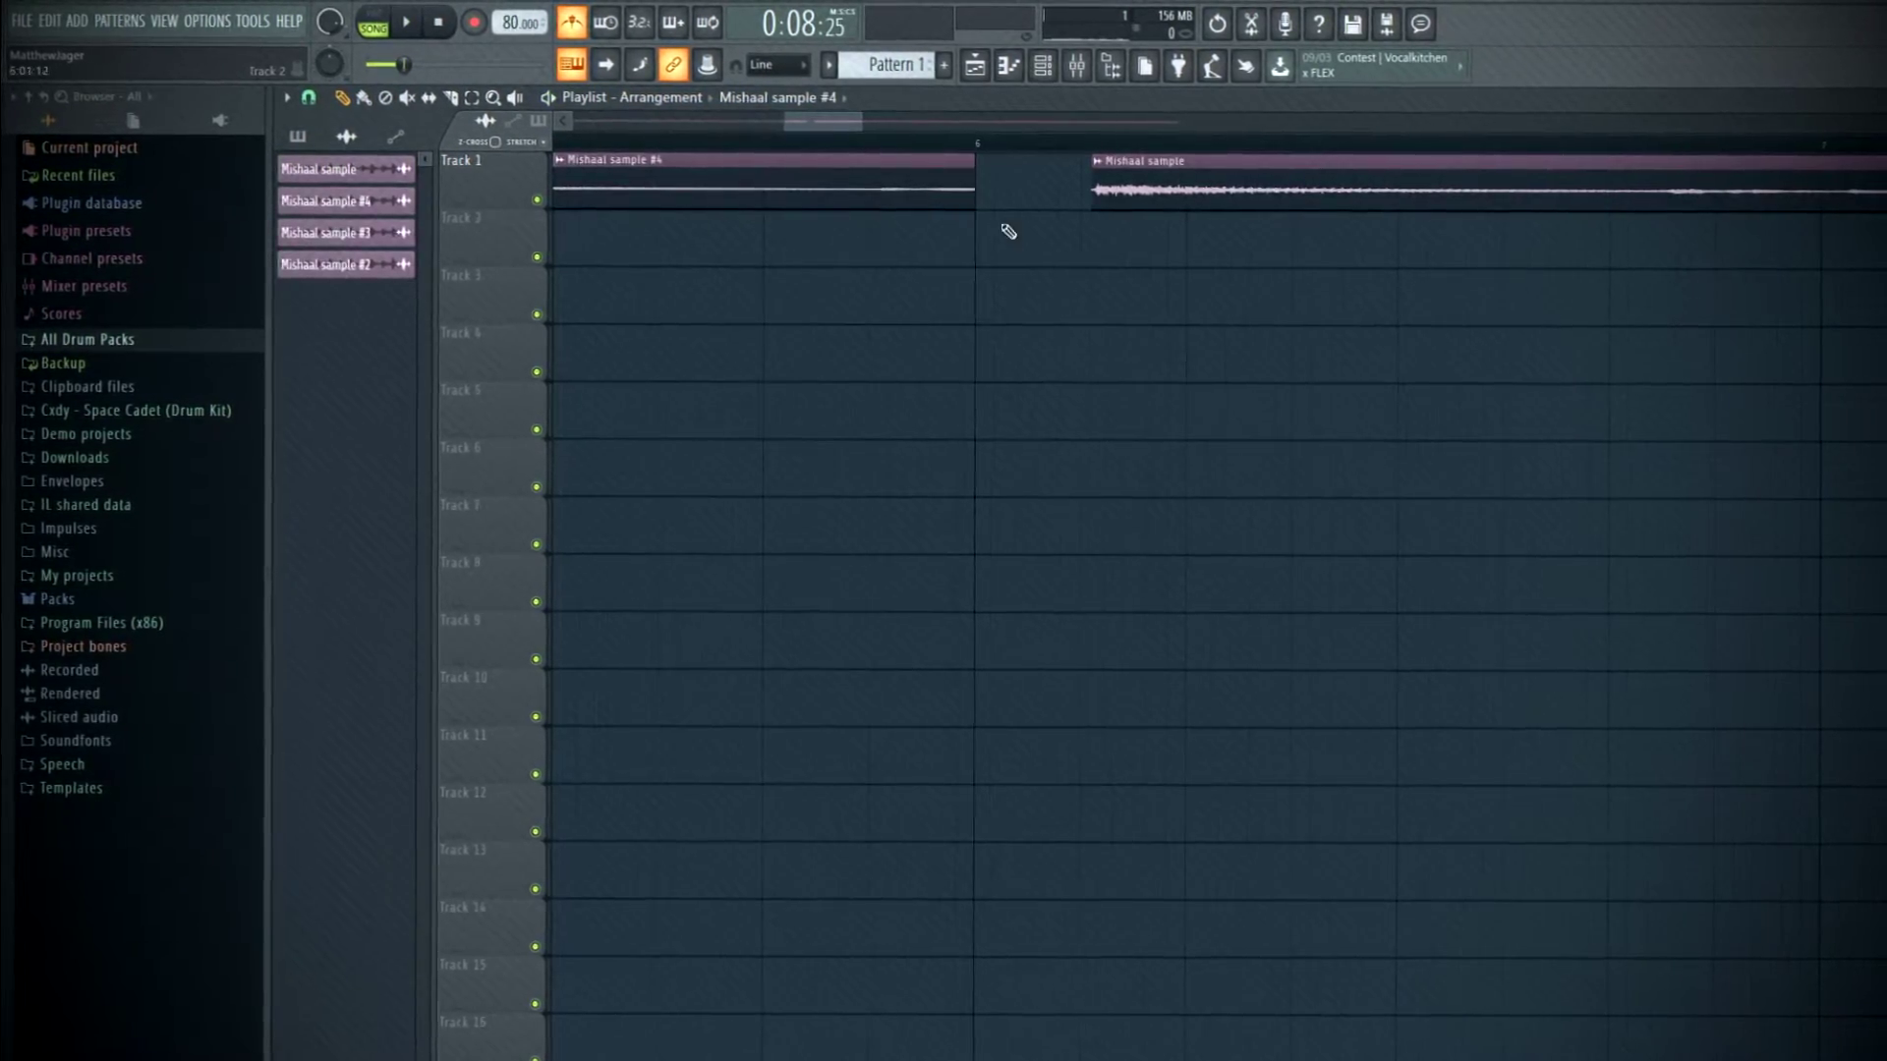
- Make the Mishaal sample clip directly after the #4 clip on Track 1 unique as a sample, and play it
scroll(1022, 216, up, 3)
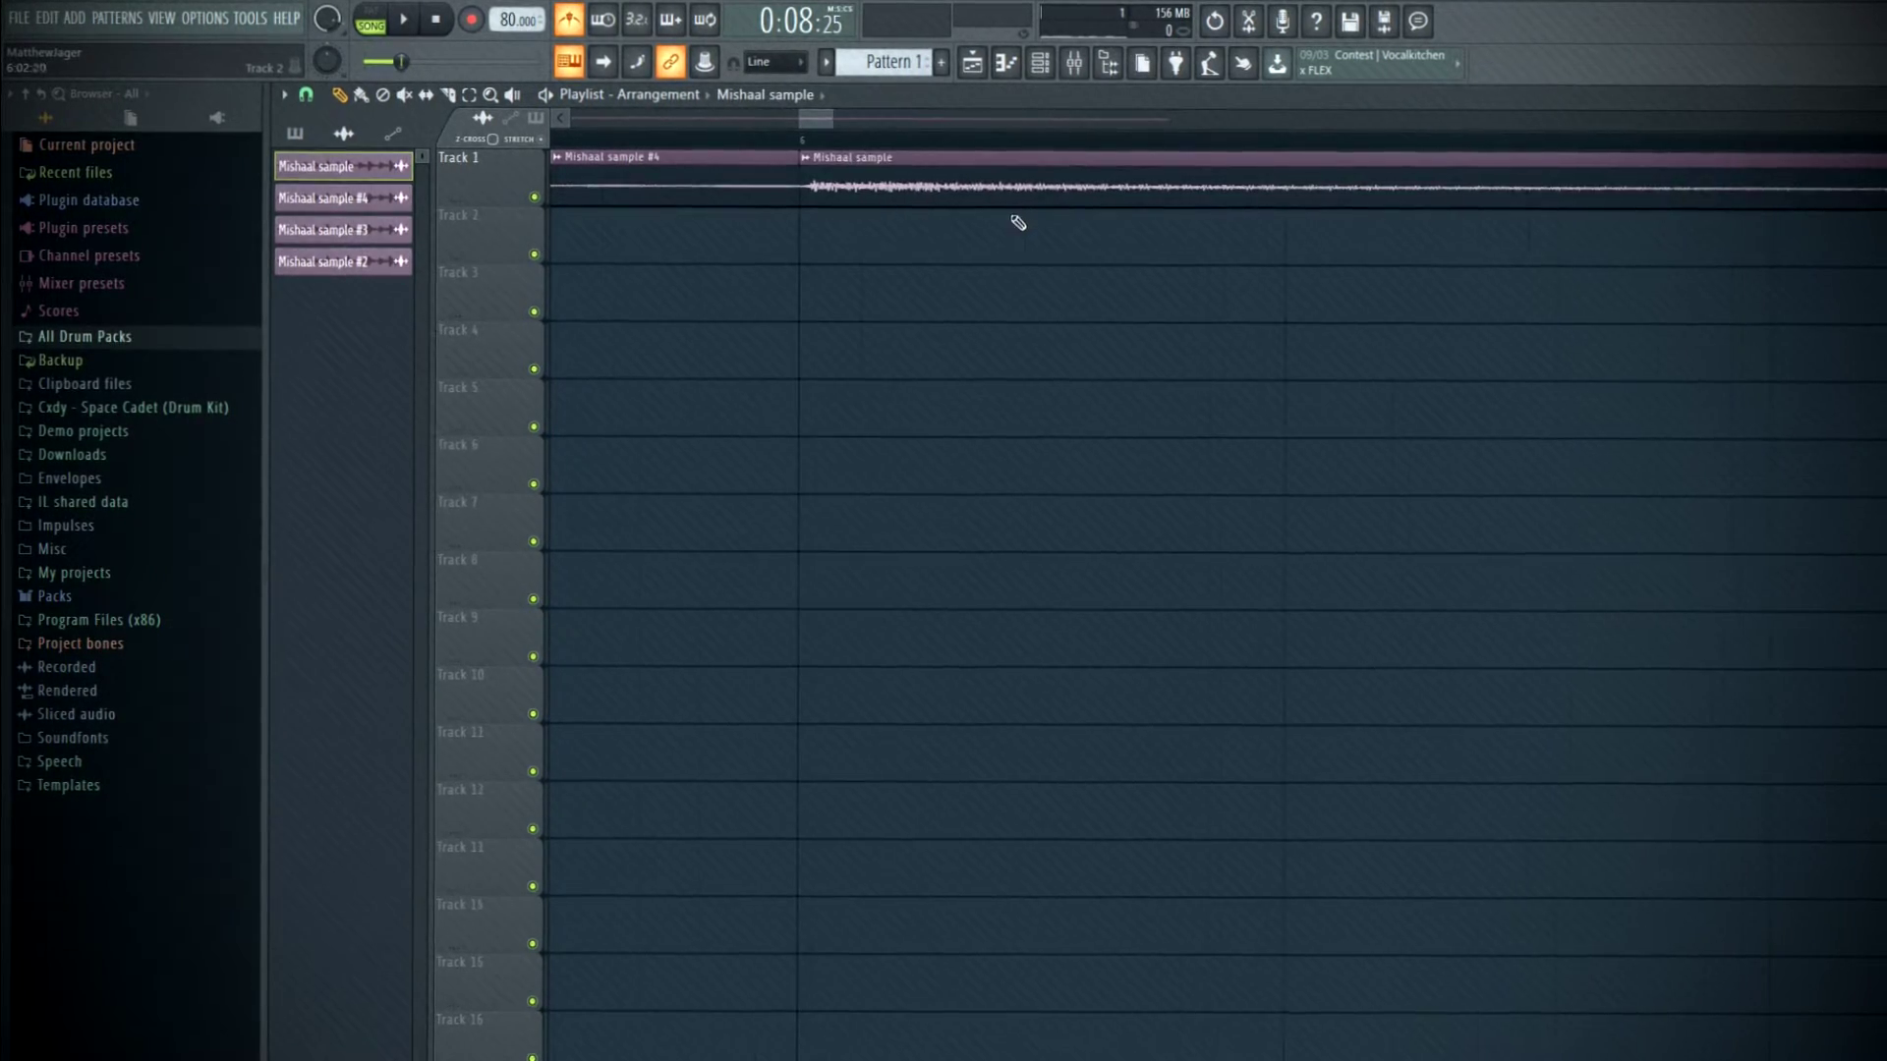
click(808, 157)
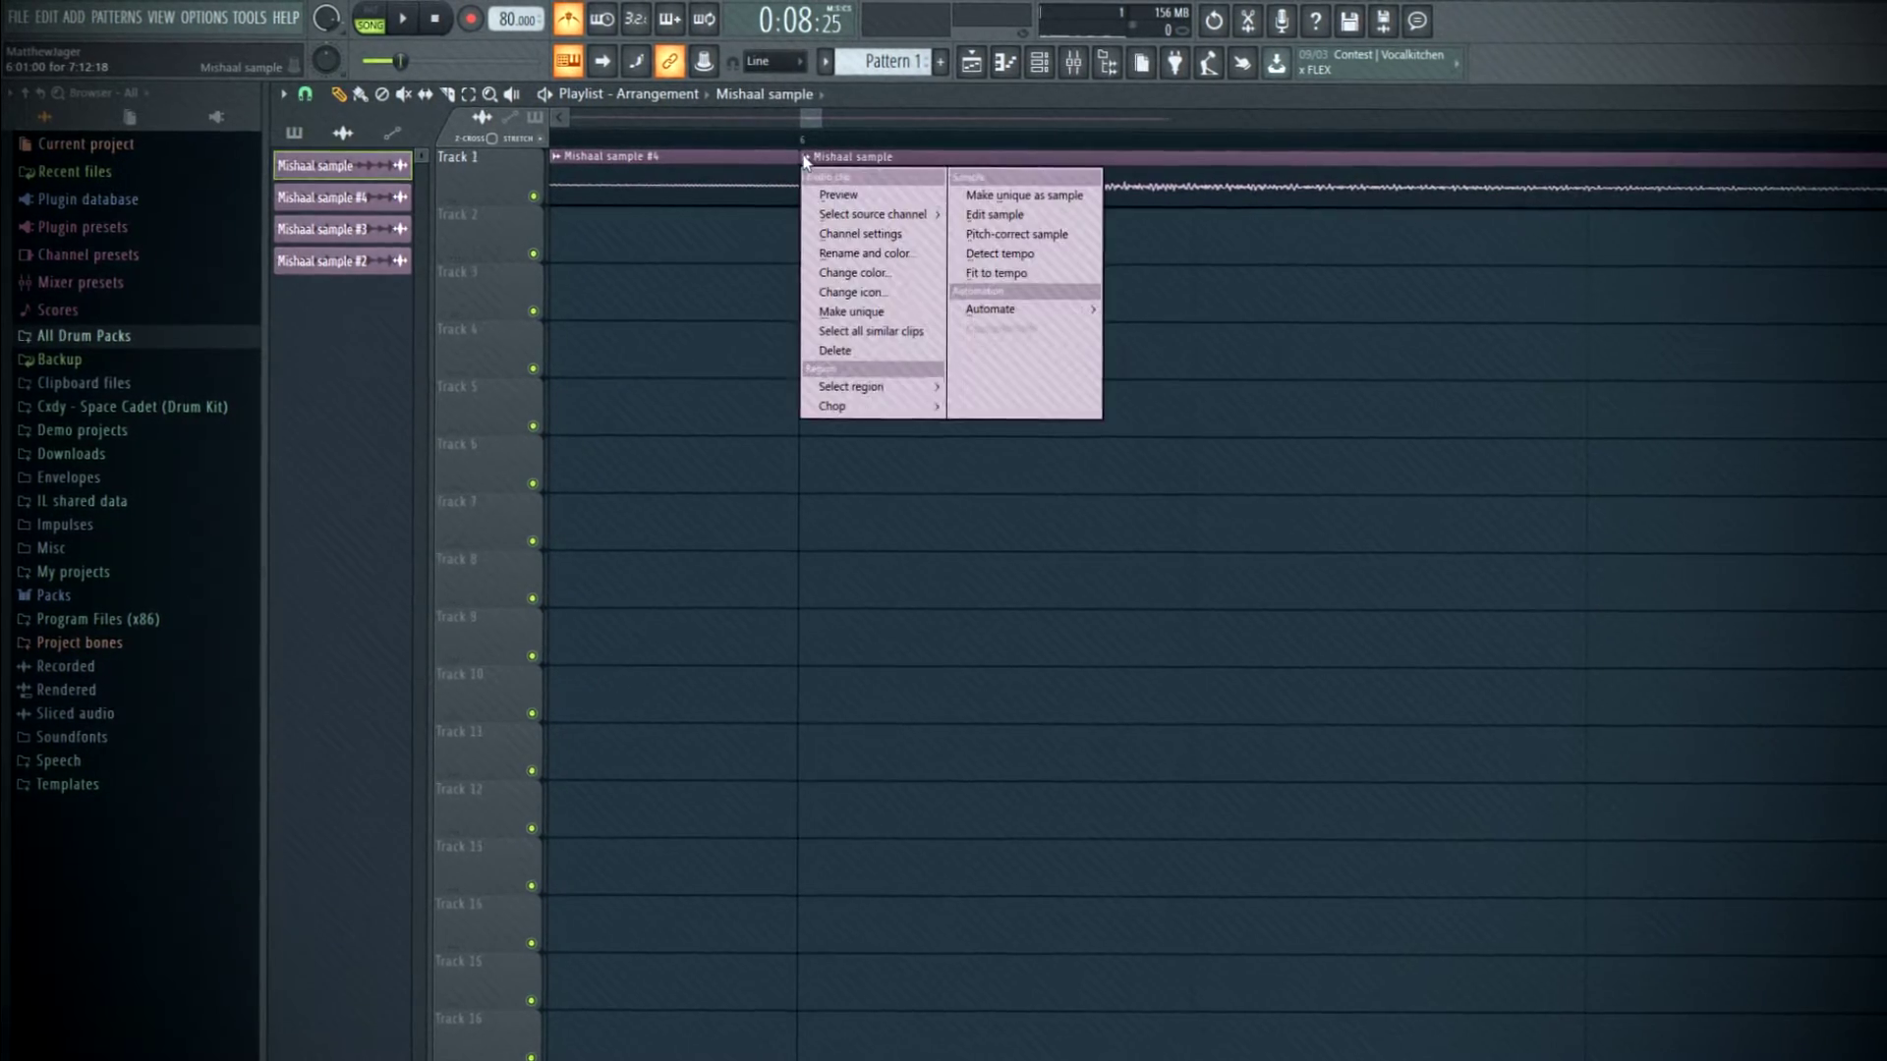
click(996, 201)
key(space)
- Extend the Pattern 1 clip on Track 2 to bar 9 and play the arrangement
scroll(994, 206, down, 1)
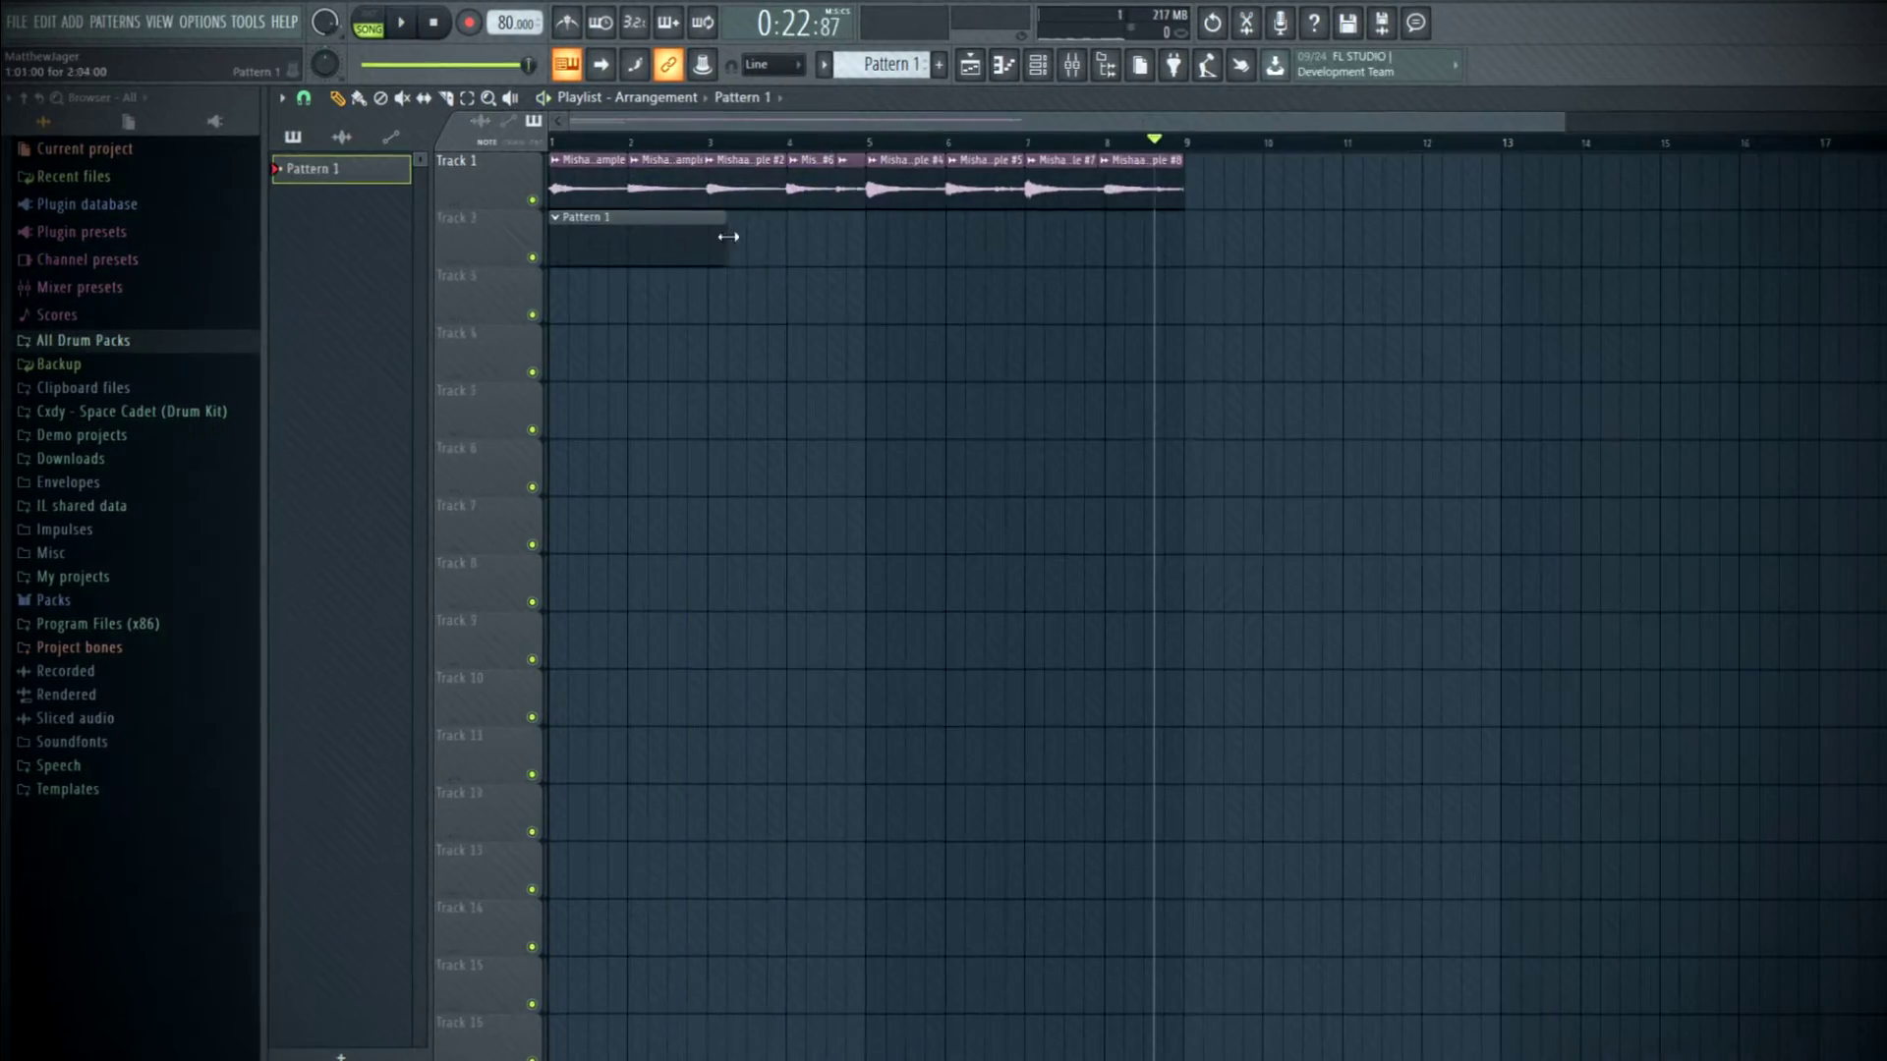
drag(944, 238, 1175, 248)
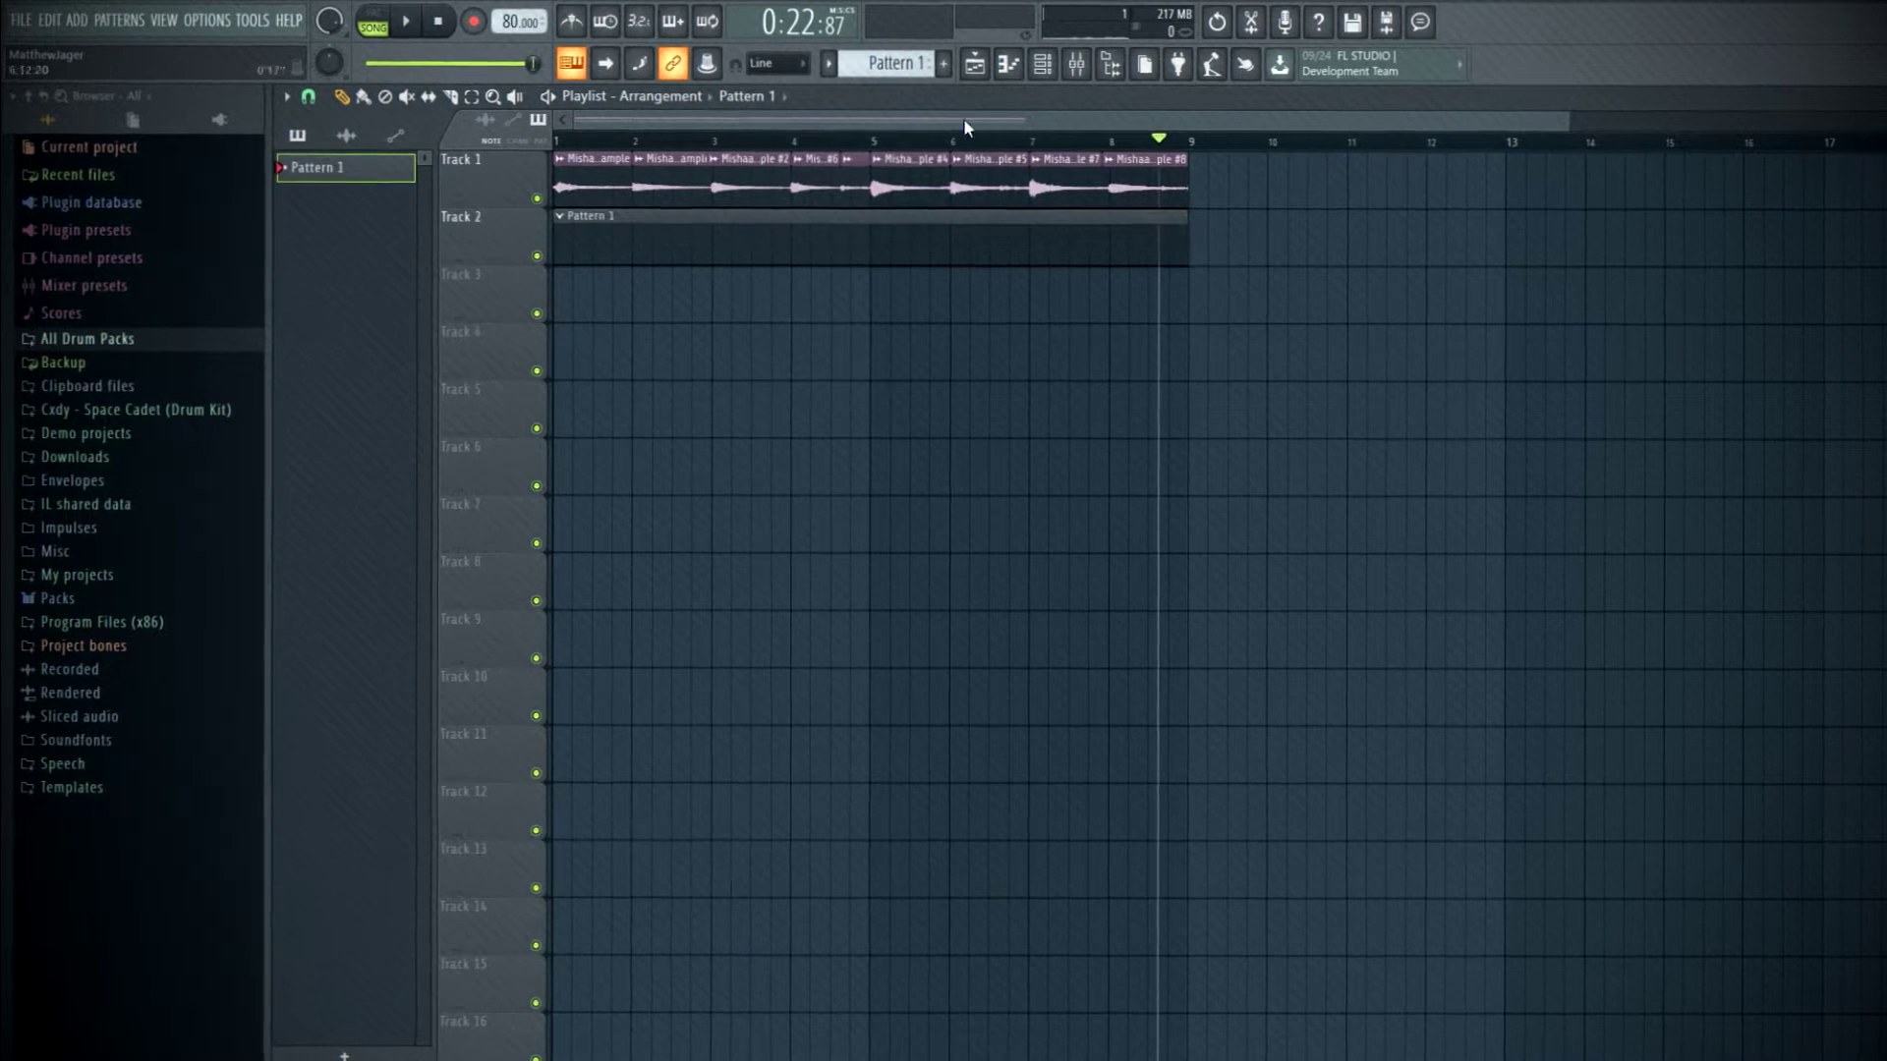
key(space)
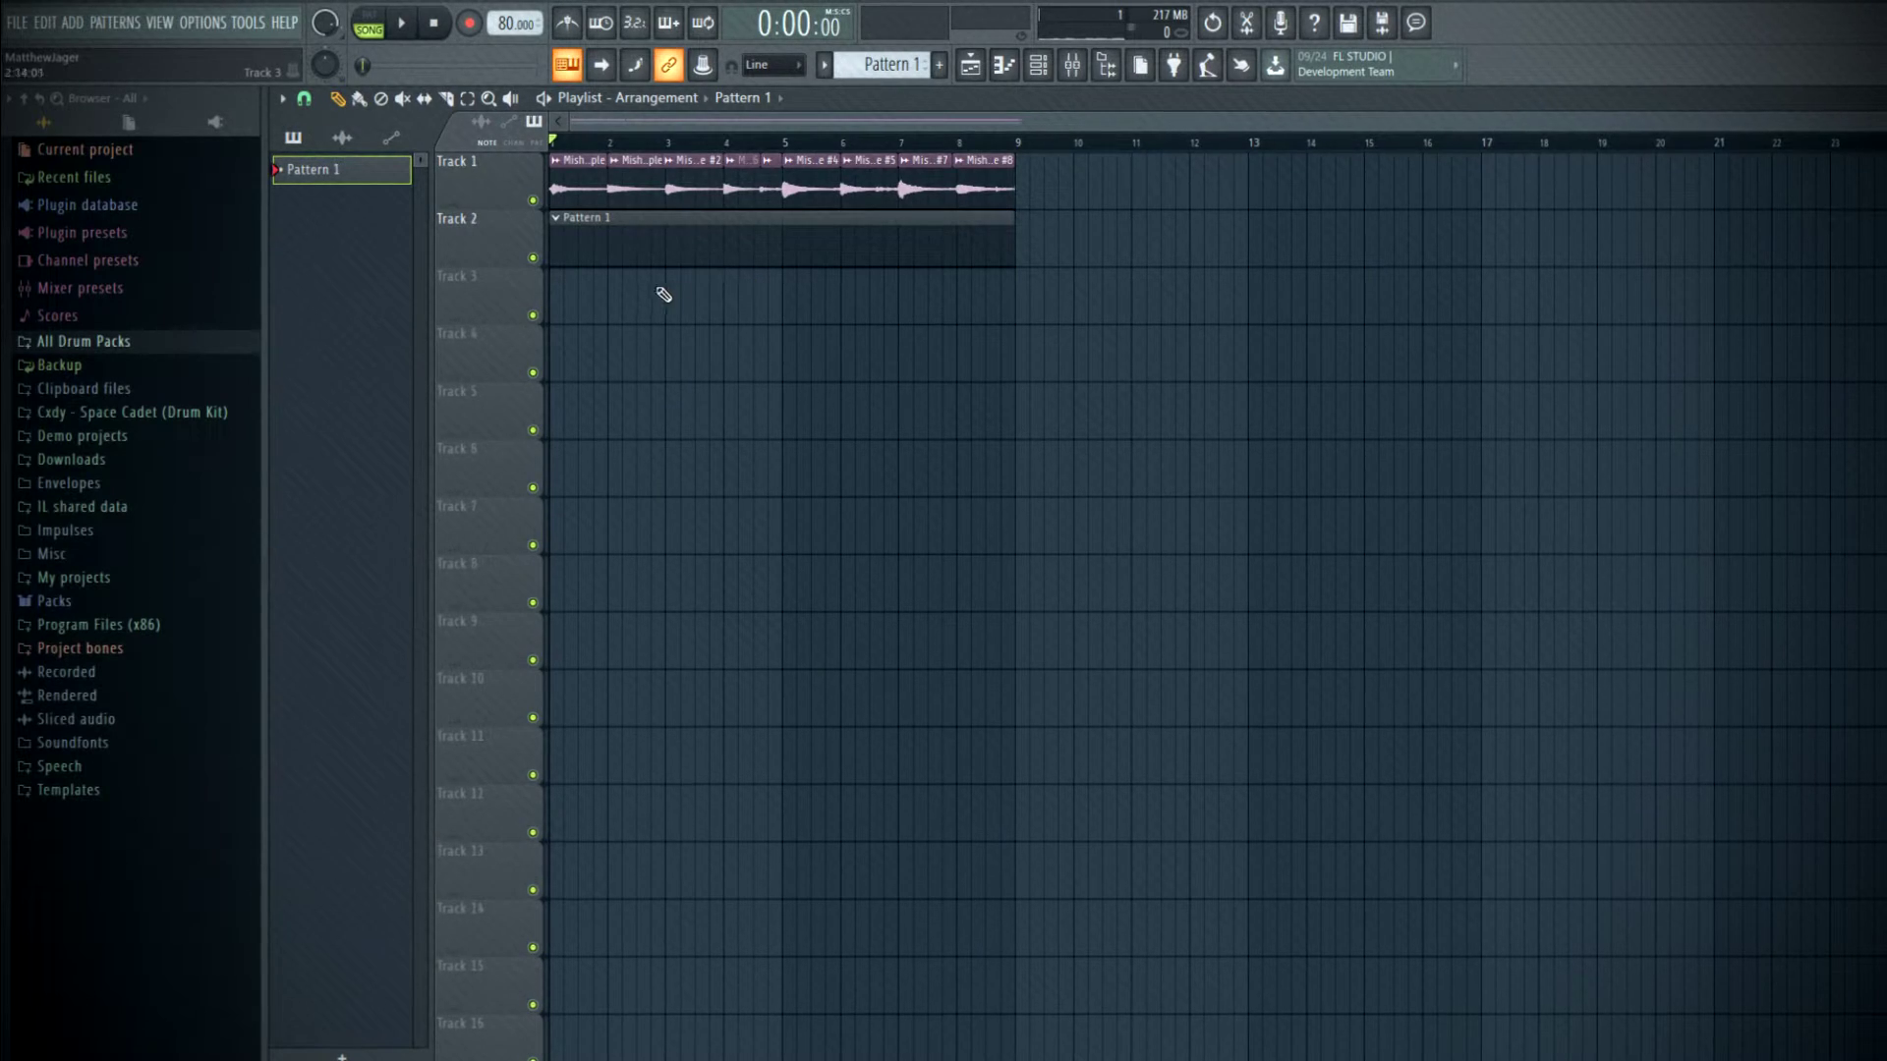
- Arm the mixer's Master track for recording, record the sliced sample playback as audio, and close the mixer
key(F6)
key(F6)
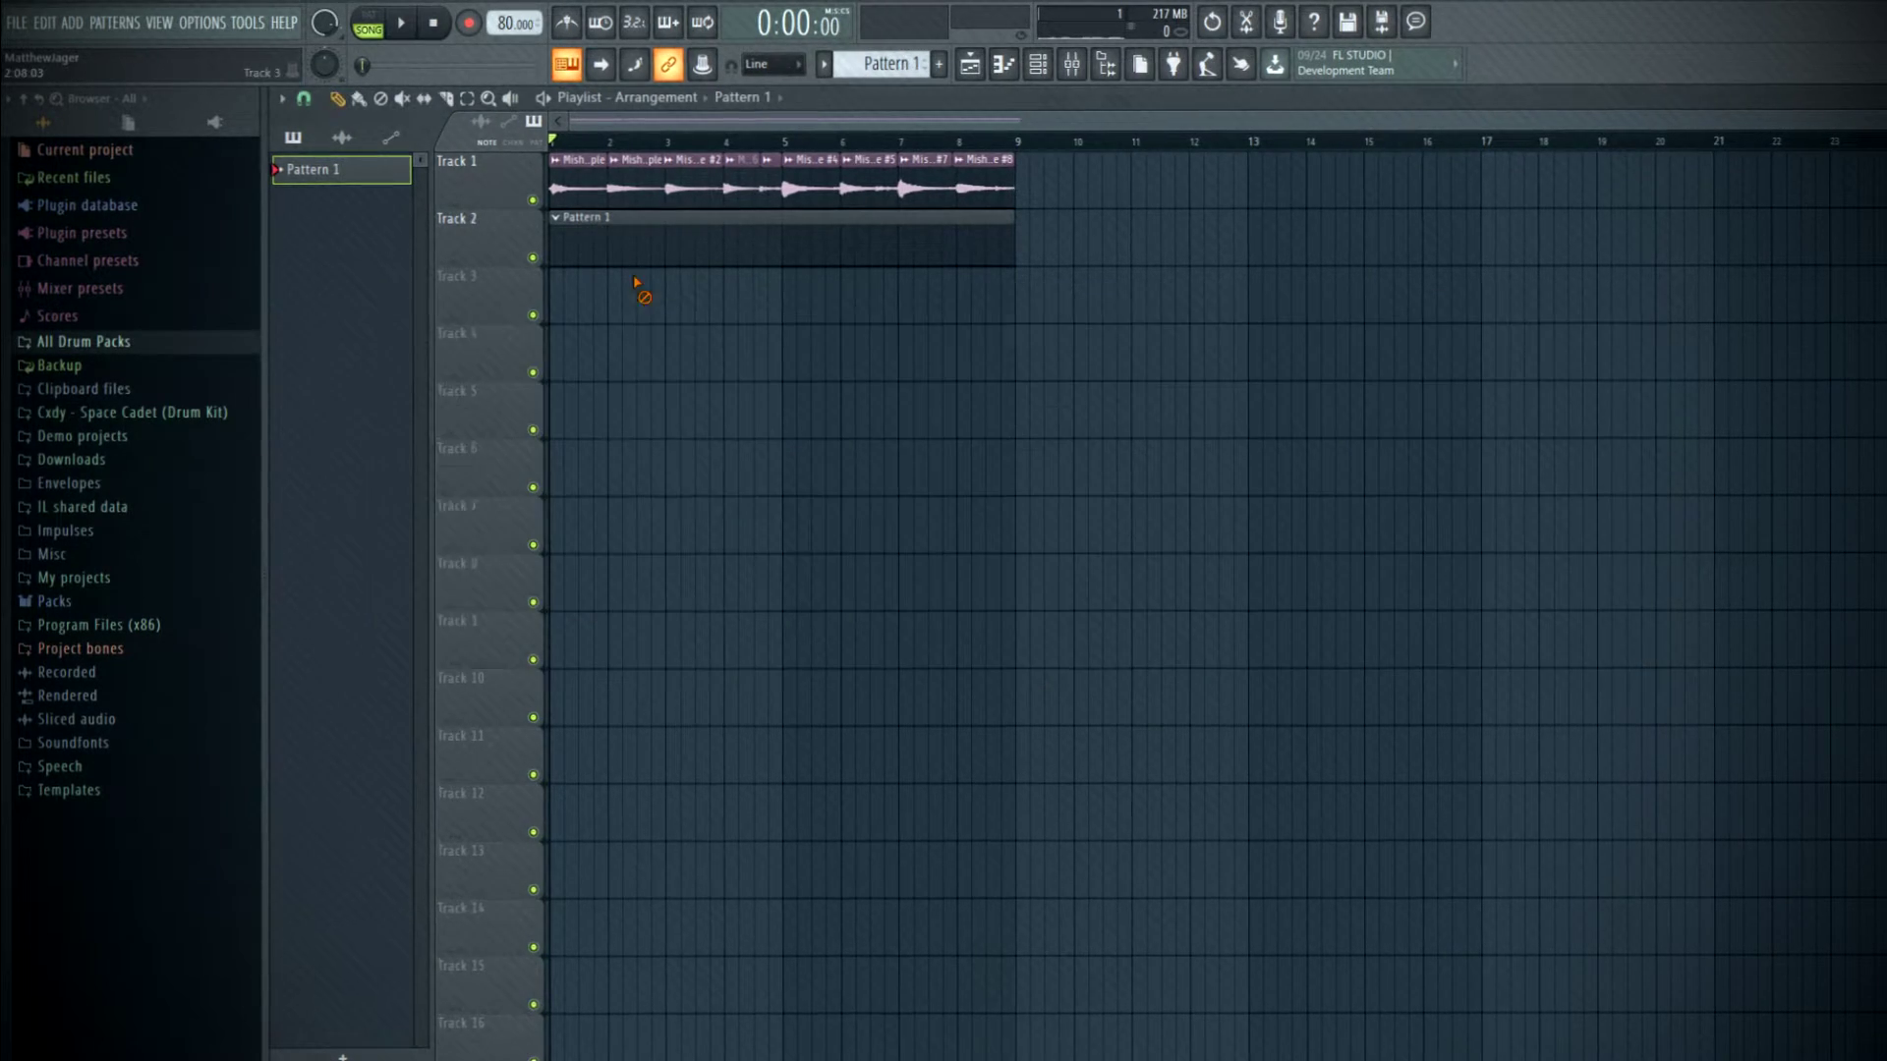
click(1071, 69)
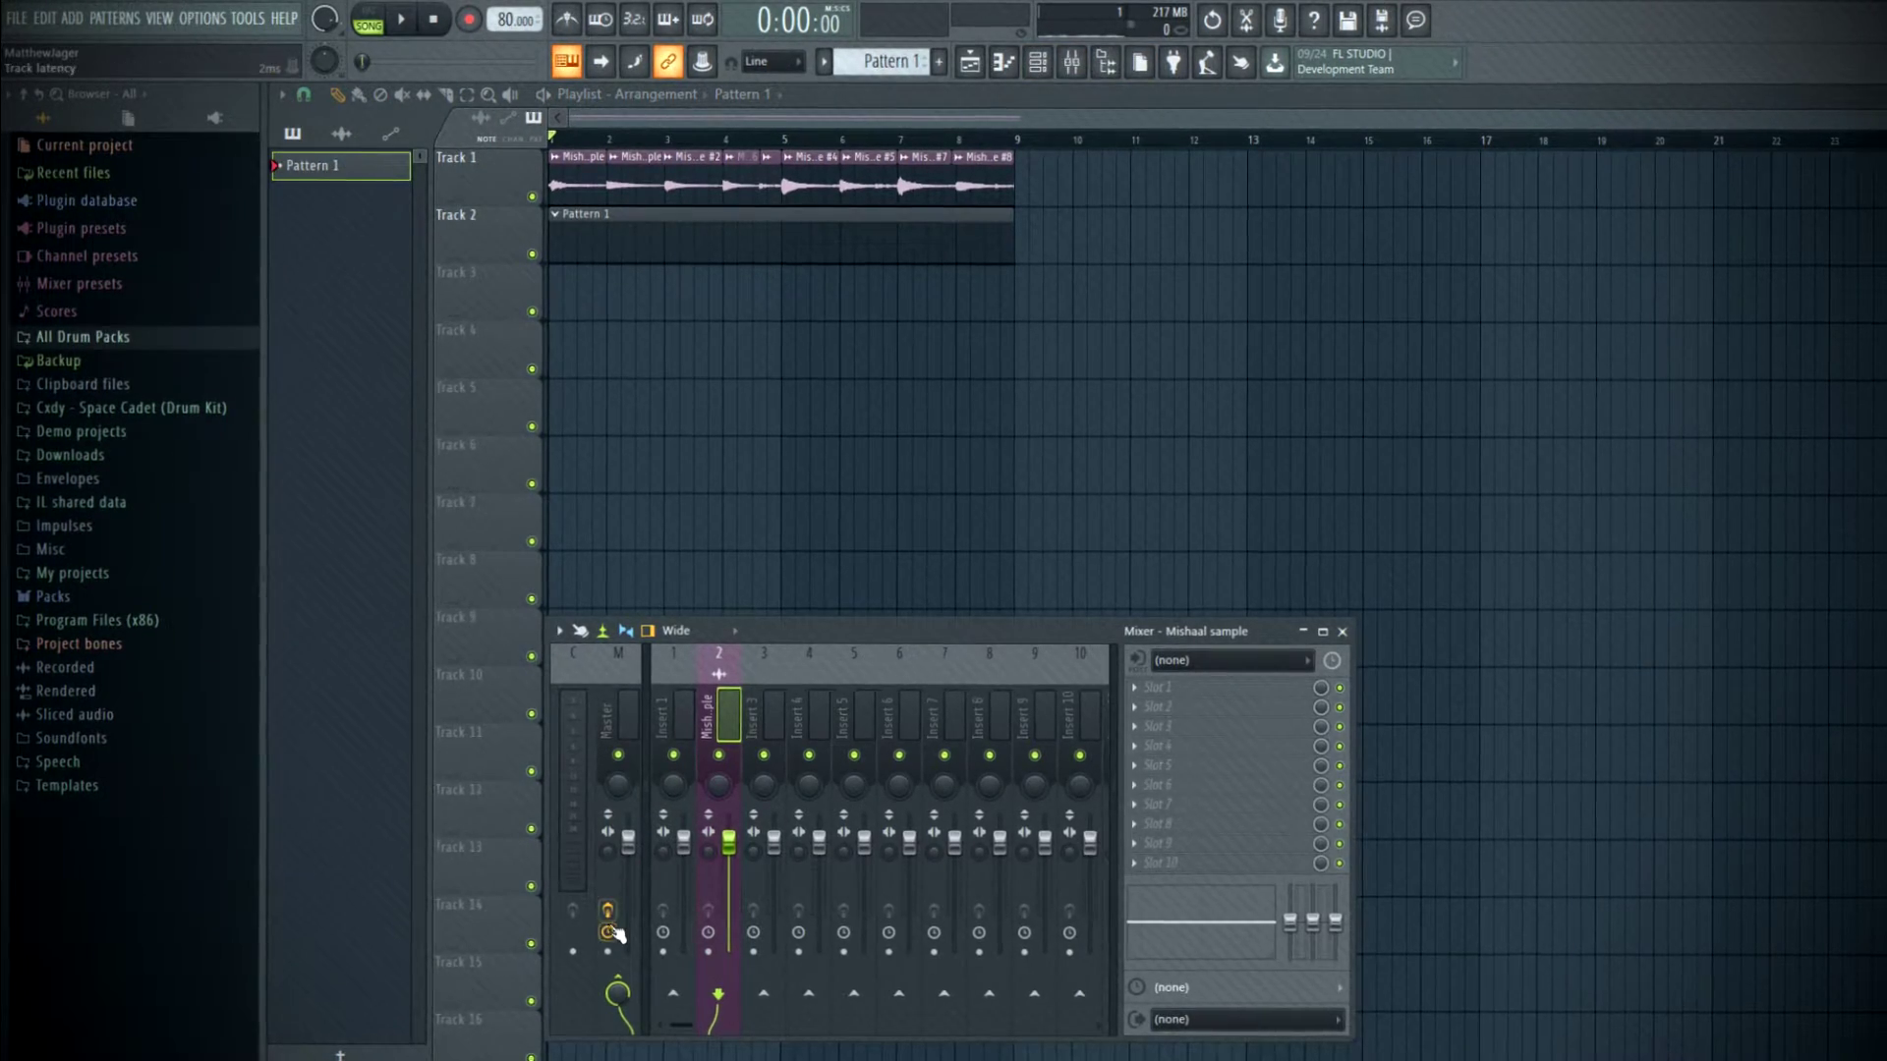
click(609, 931)
click(402, 22)
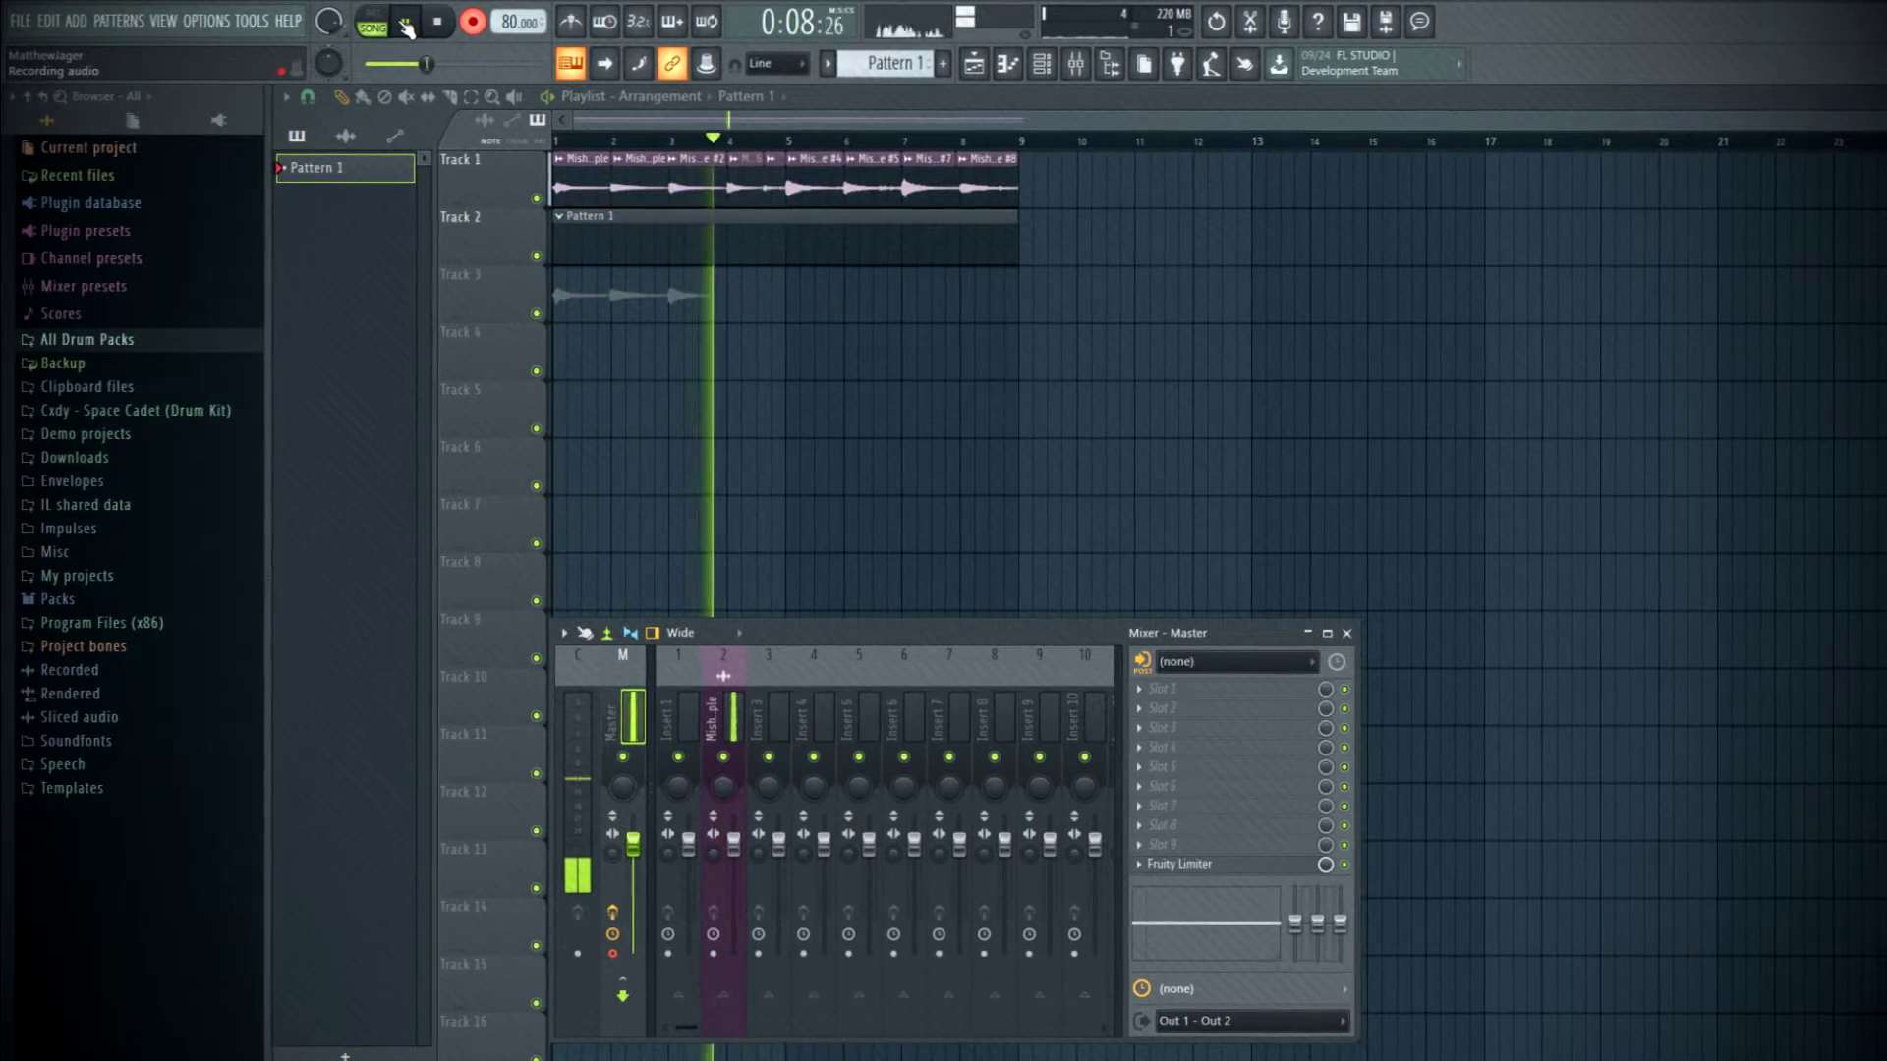
click(405, 21)
key(F9)
- Trim the recorded Master clip to end at bar 9 and put it on Track 1 in place of the sample slices
scroll(1086, 408, up, 5)
scroll(762, 312, up, 2)
drag(806, 299, 695, 312)
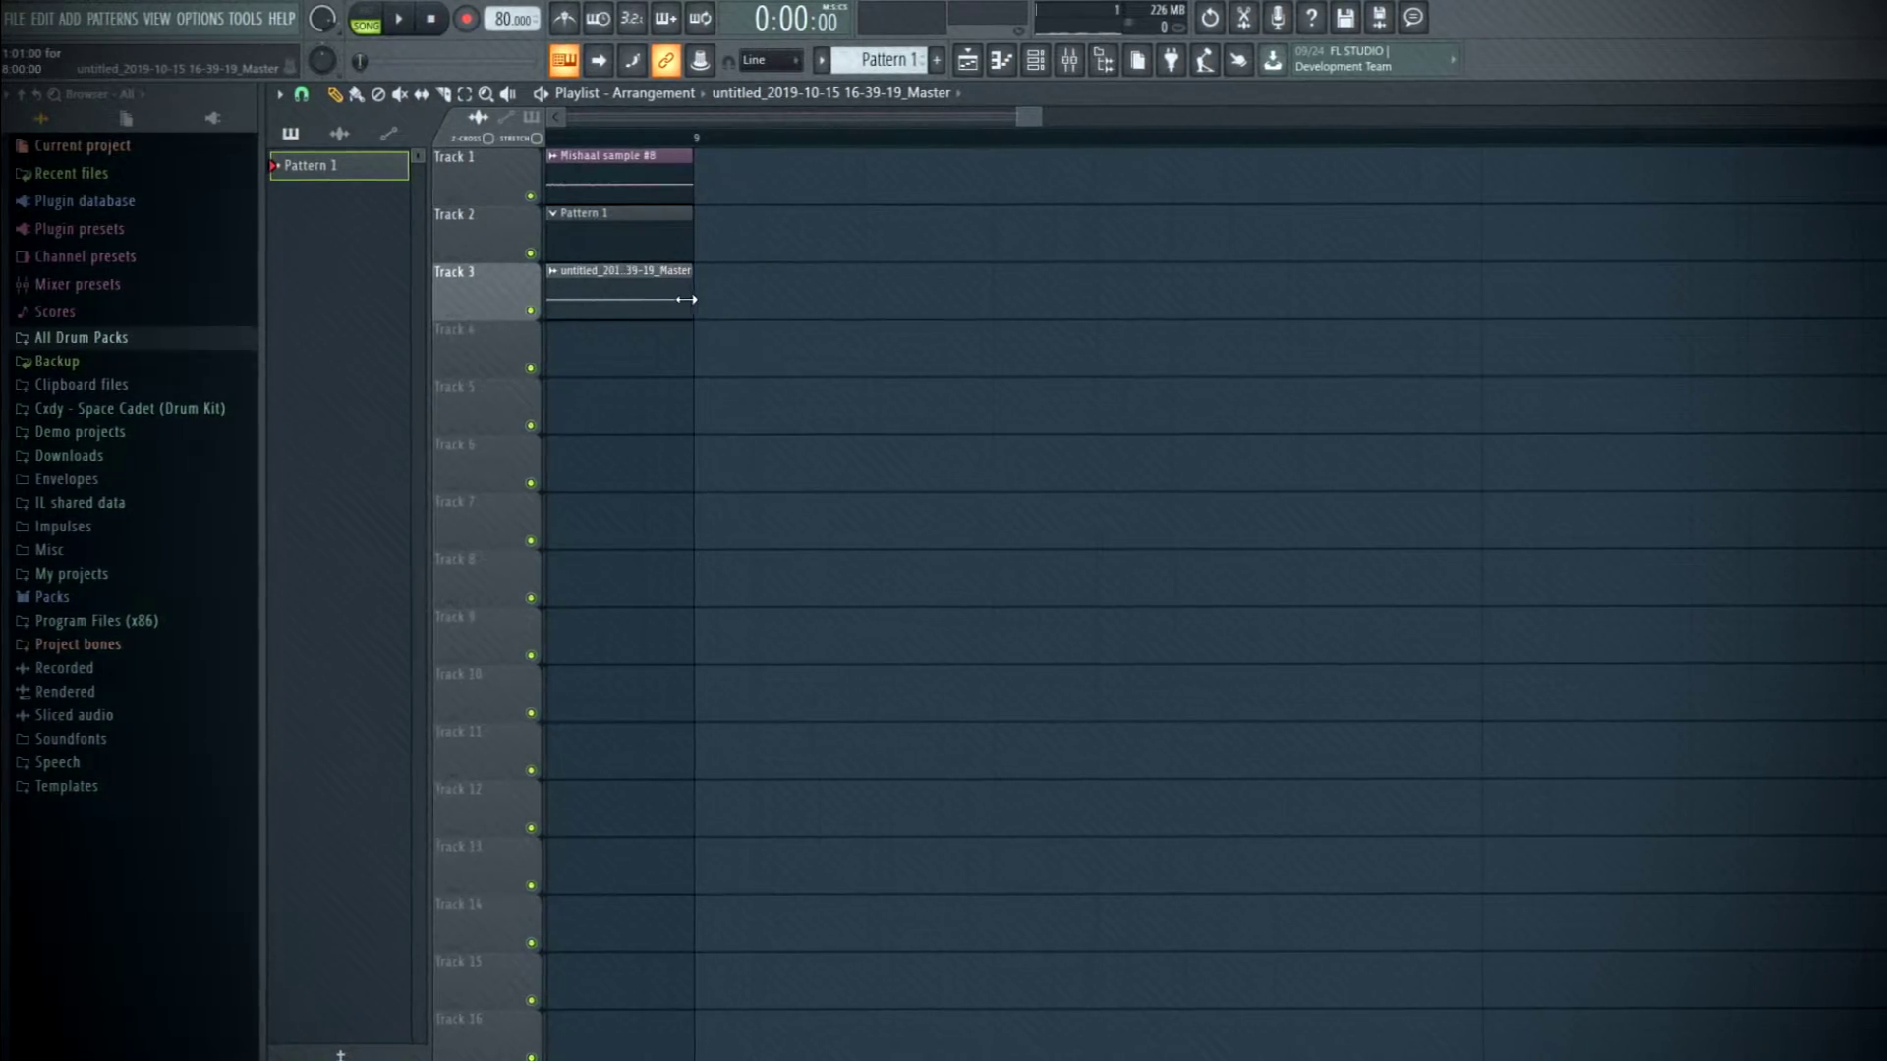
scroll(686, 305, down, 6)
right_click(688, 182)
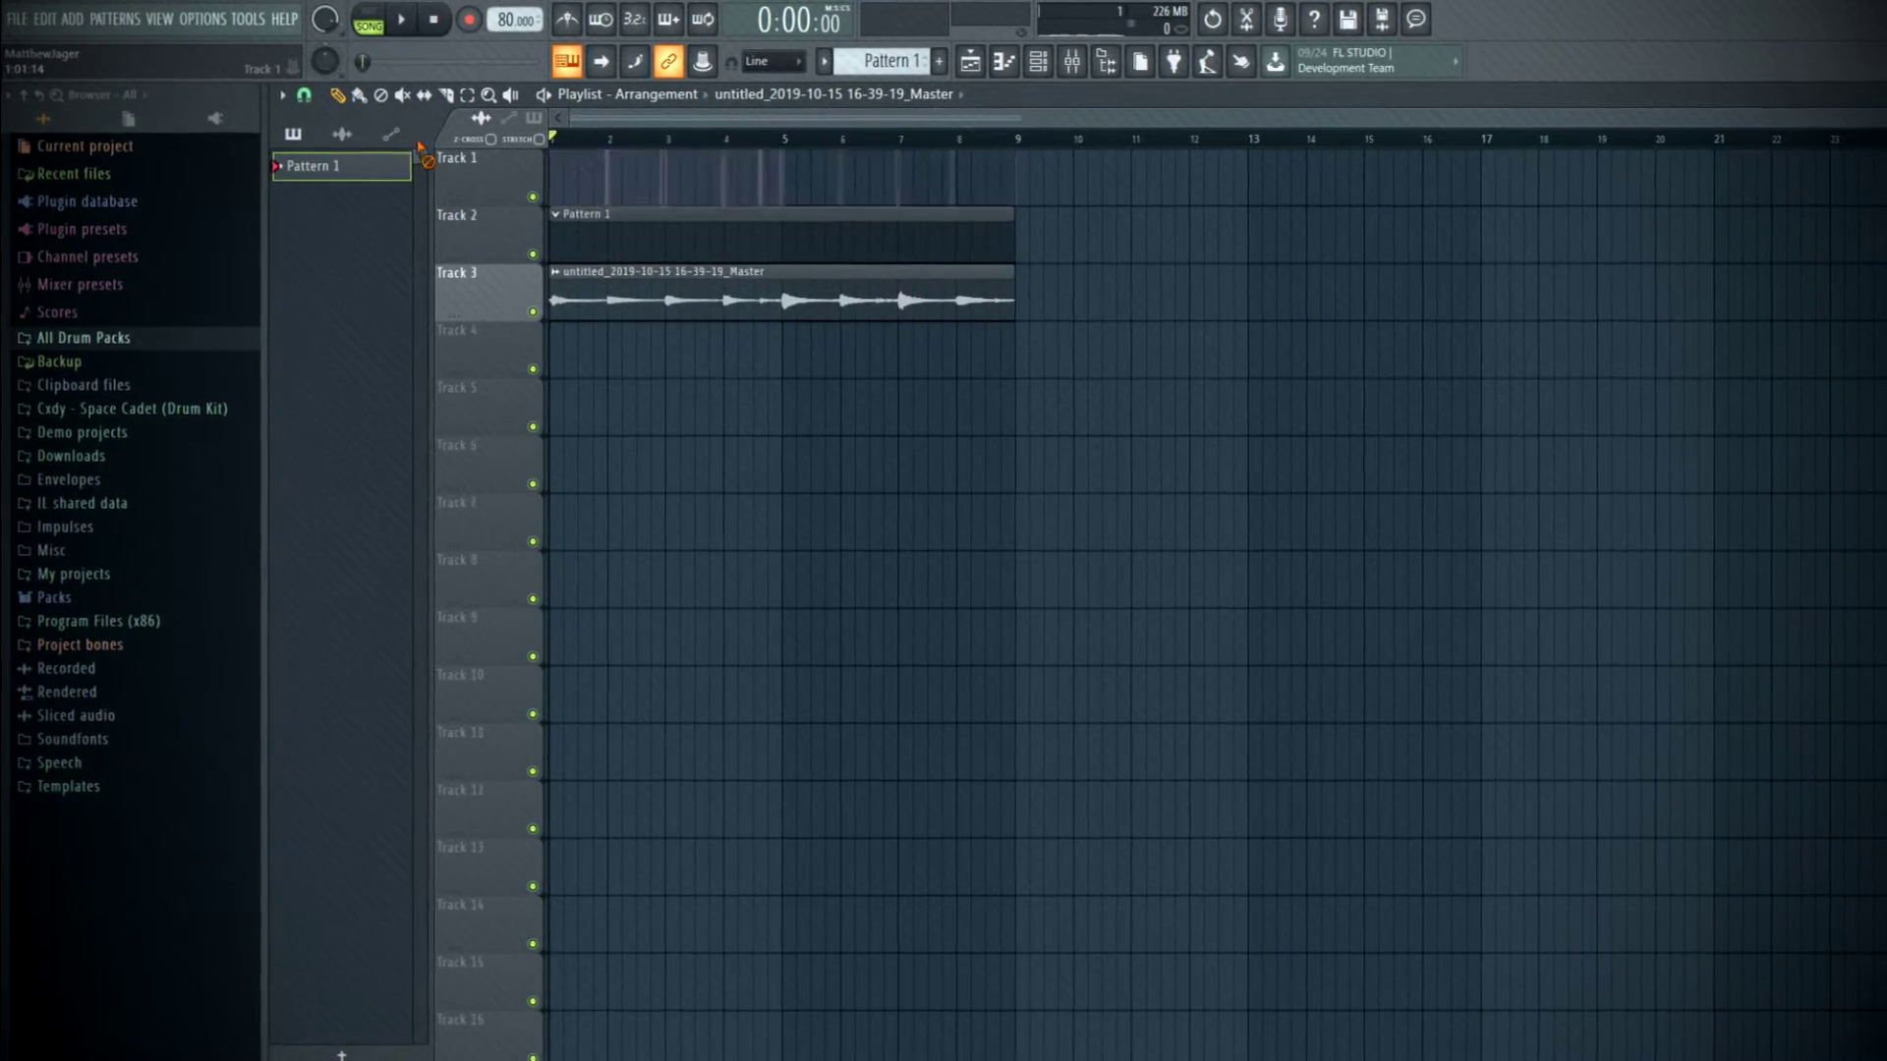
drag(568, 300, 625, 193)
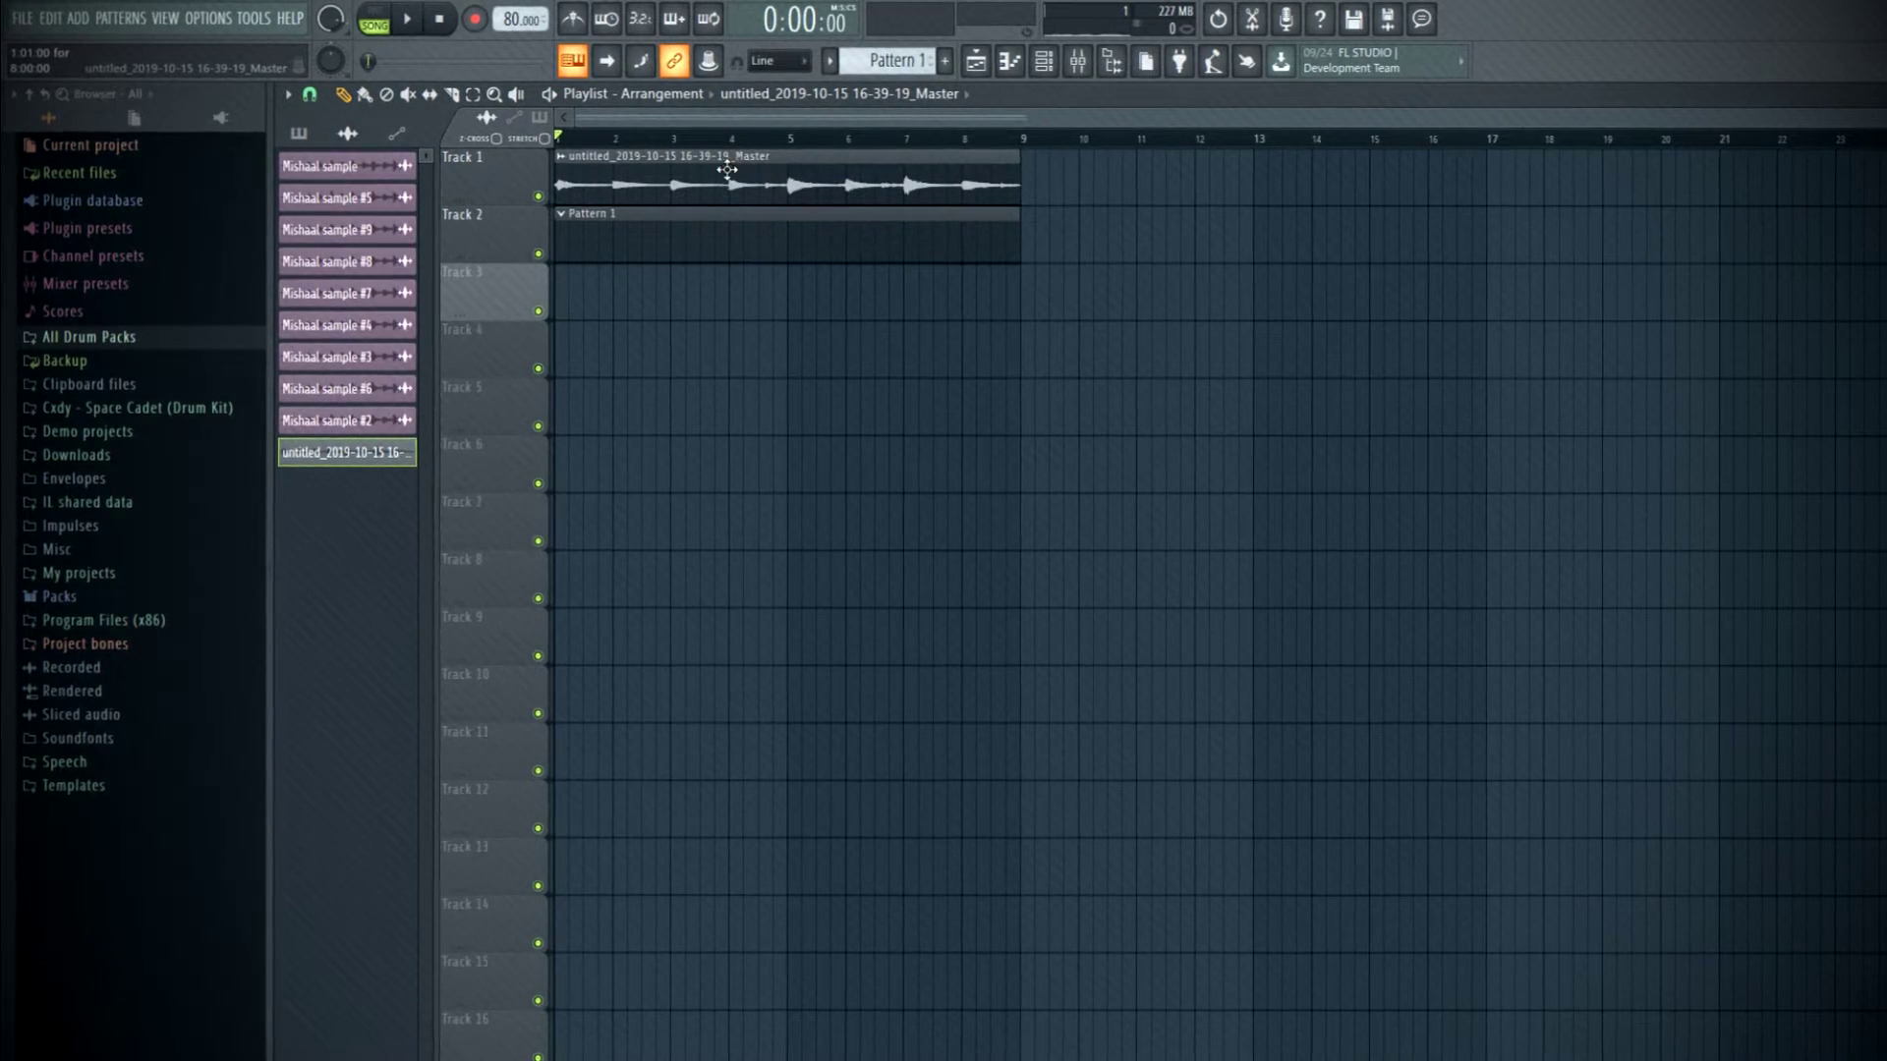
- Rename the recorded Master clip on Track 1 as Mishaal singer
click(559, 155)
click(622, 254)
text(Mishaal singer)
key(Return)
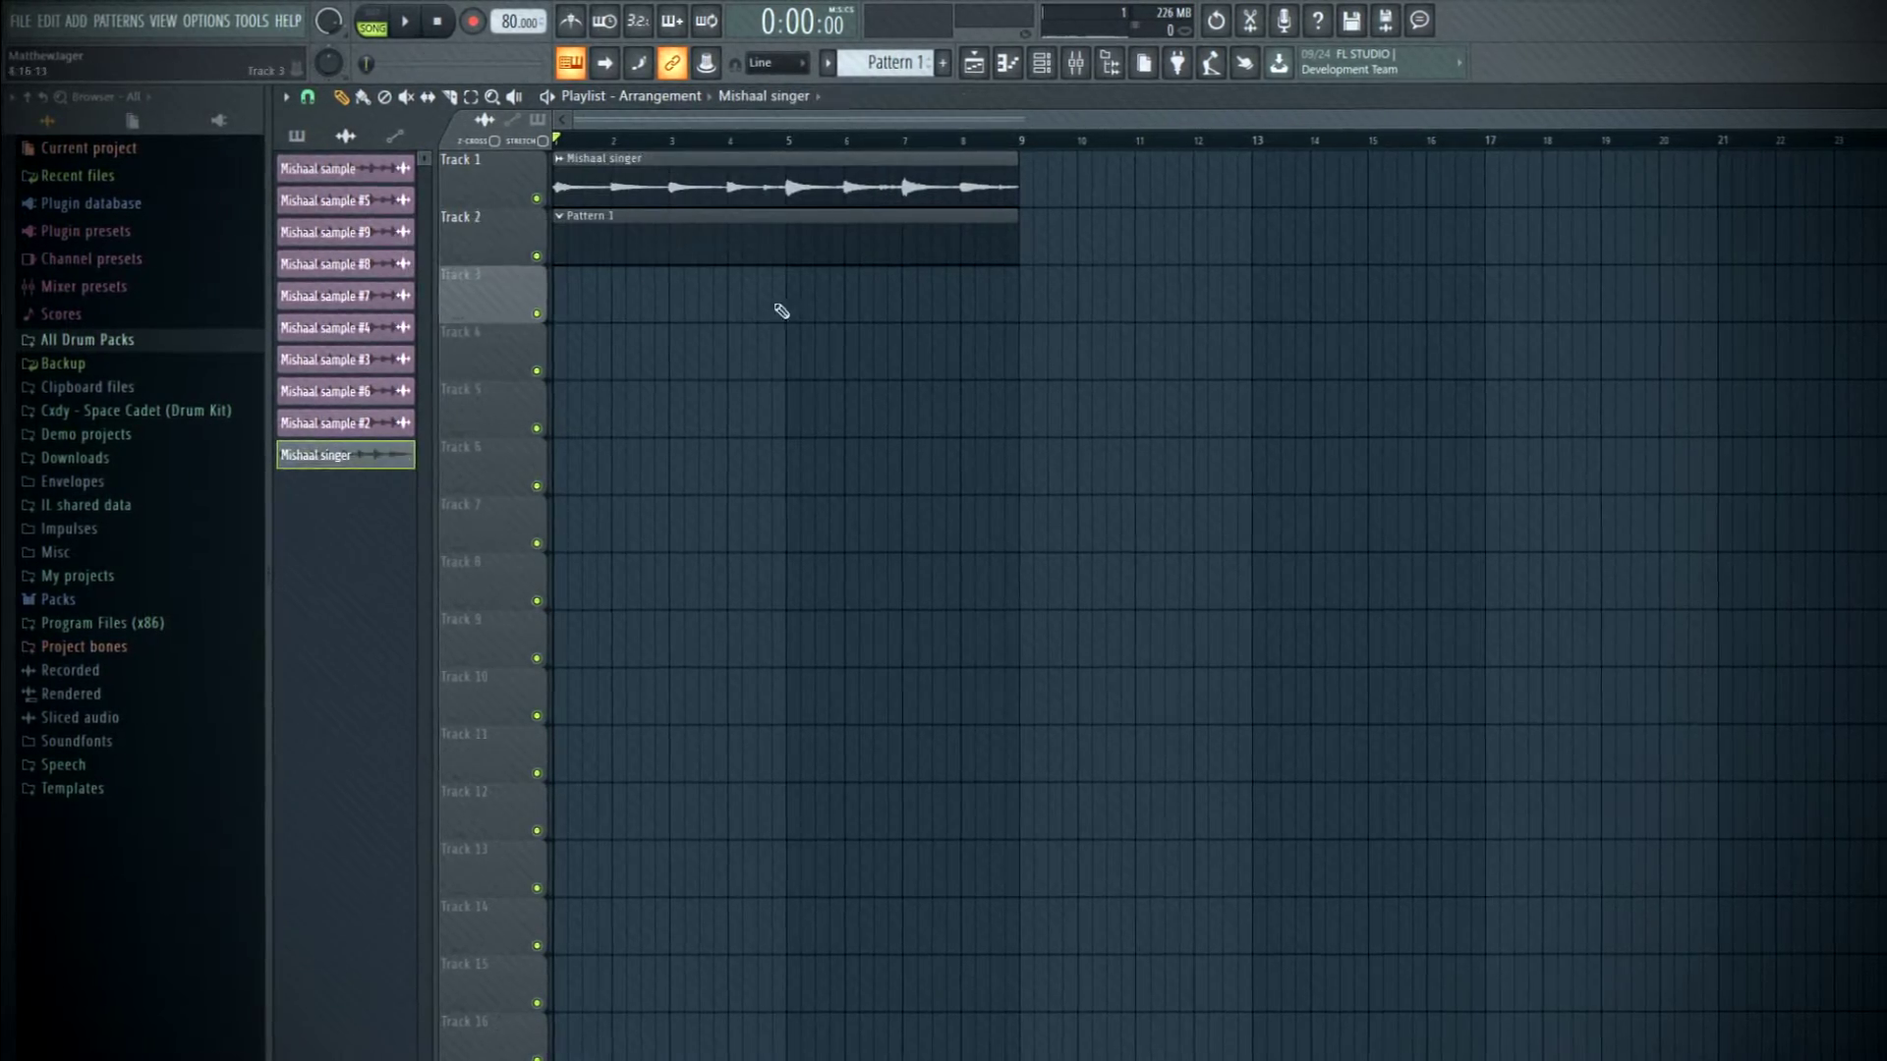
- Place a second Mishaal singer clip at the start of Track 3 and make it unique
click(786, 316)
click(557, 275)
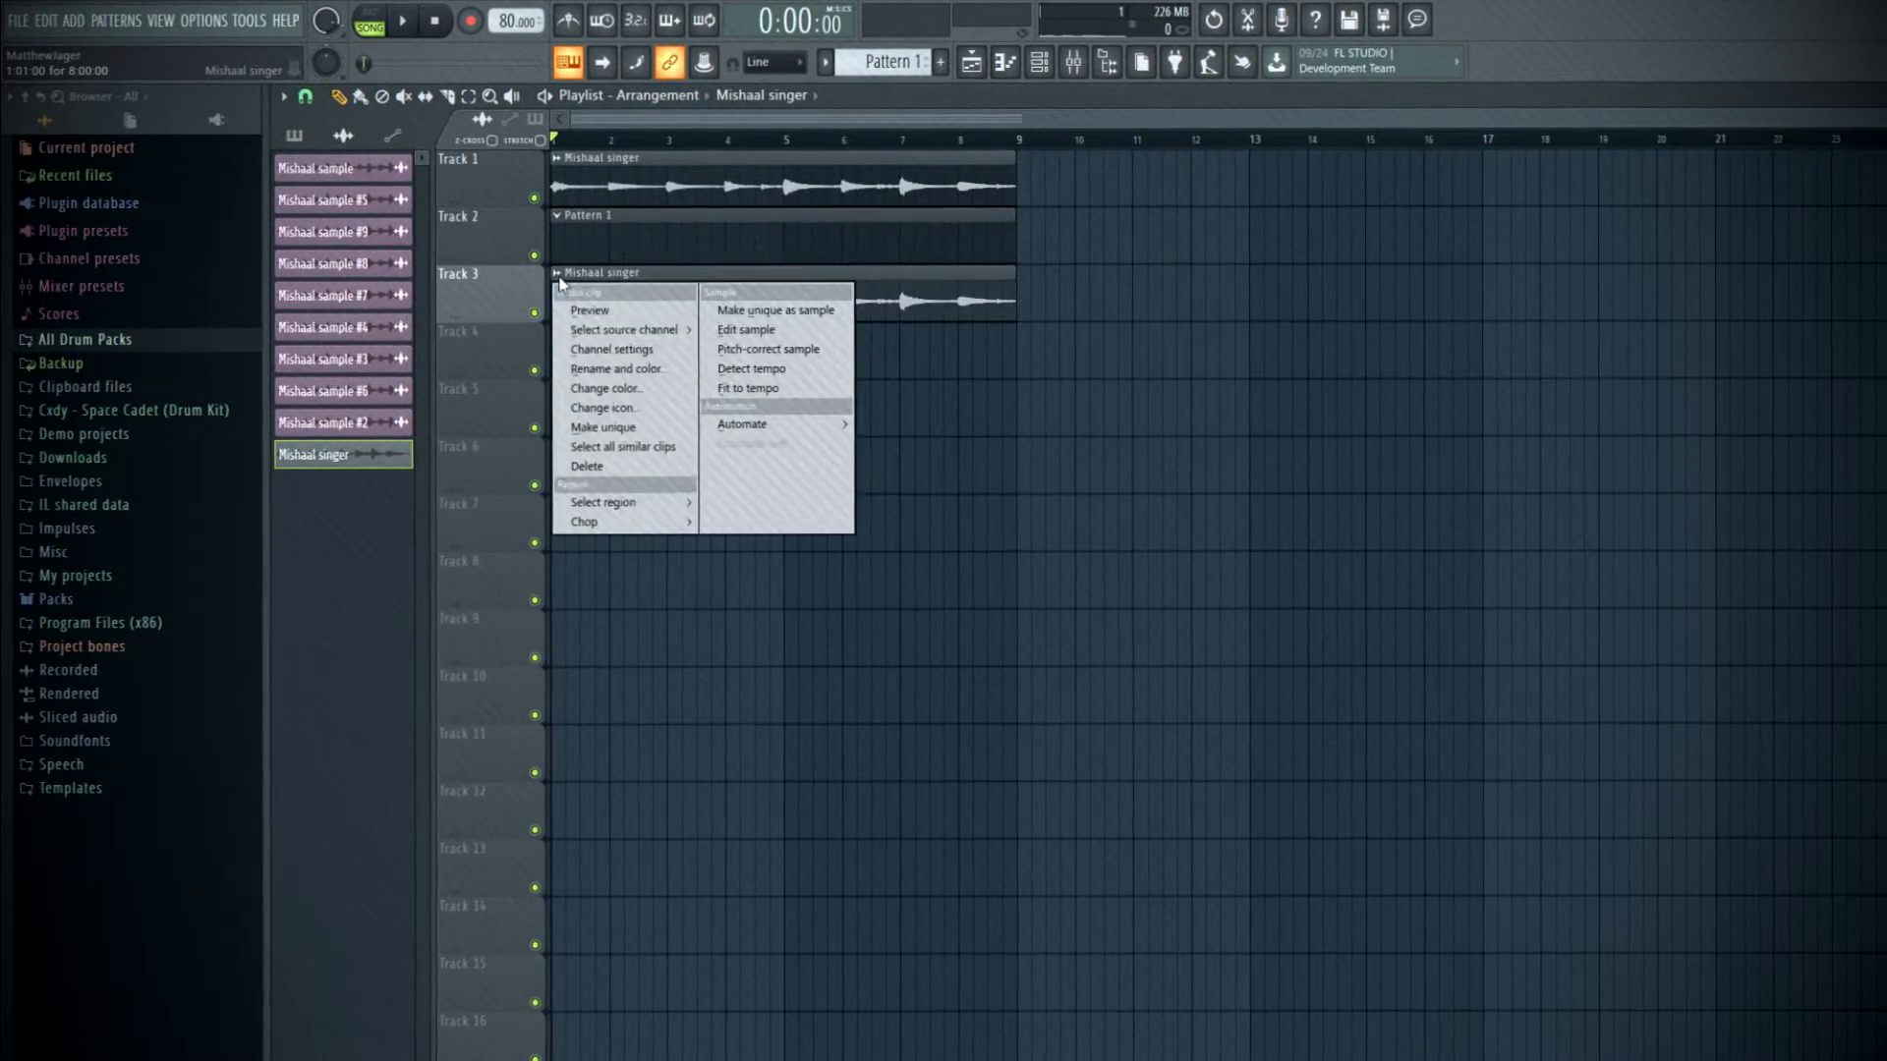
click(614, 429)
- Reverse the Mishaal singer #2 sample and shift its time-stretching pitch during playback
click(615, 430)
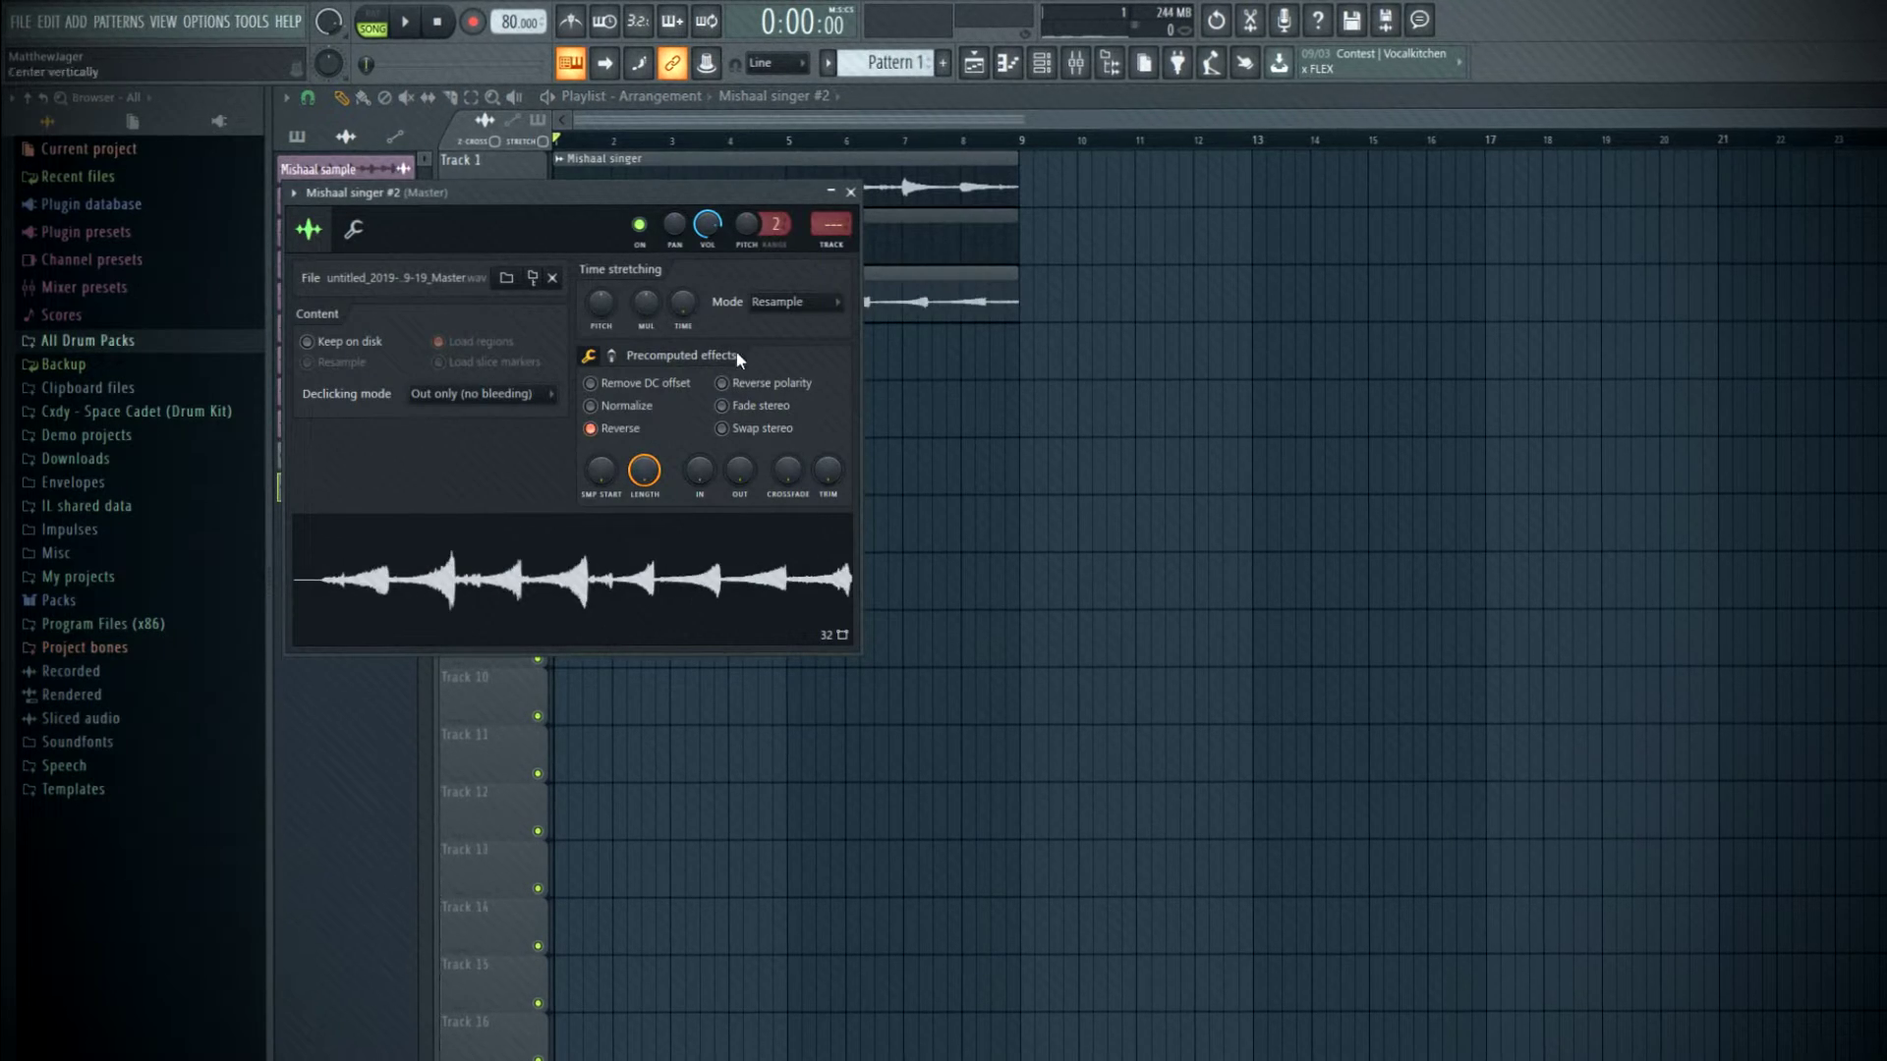
key(space)
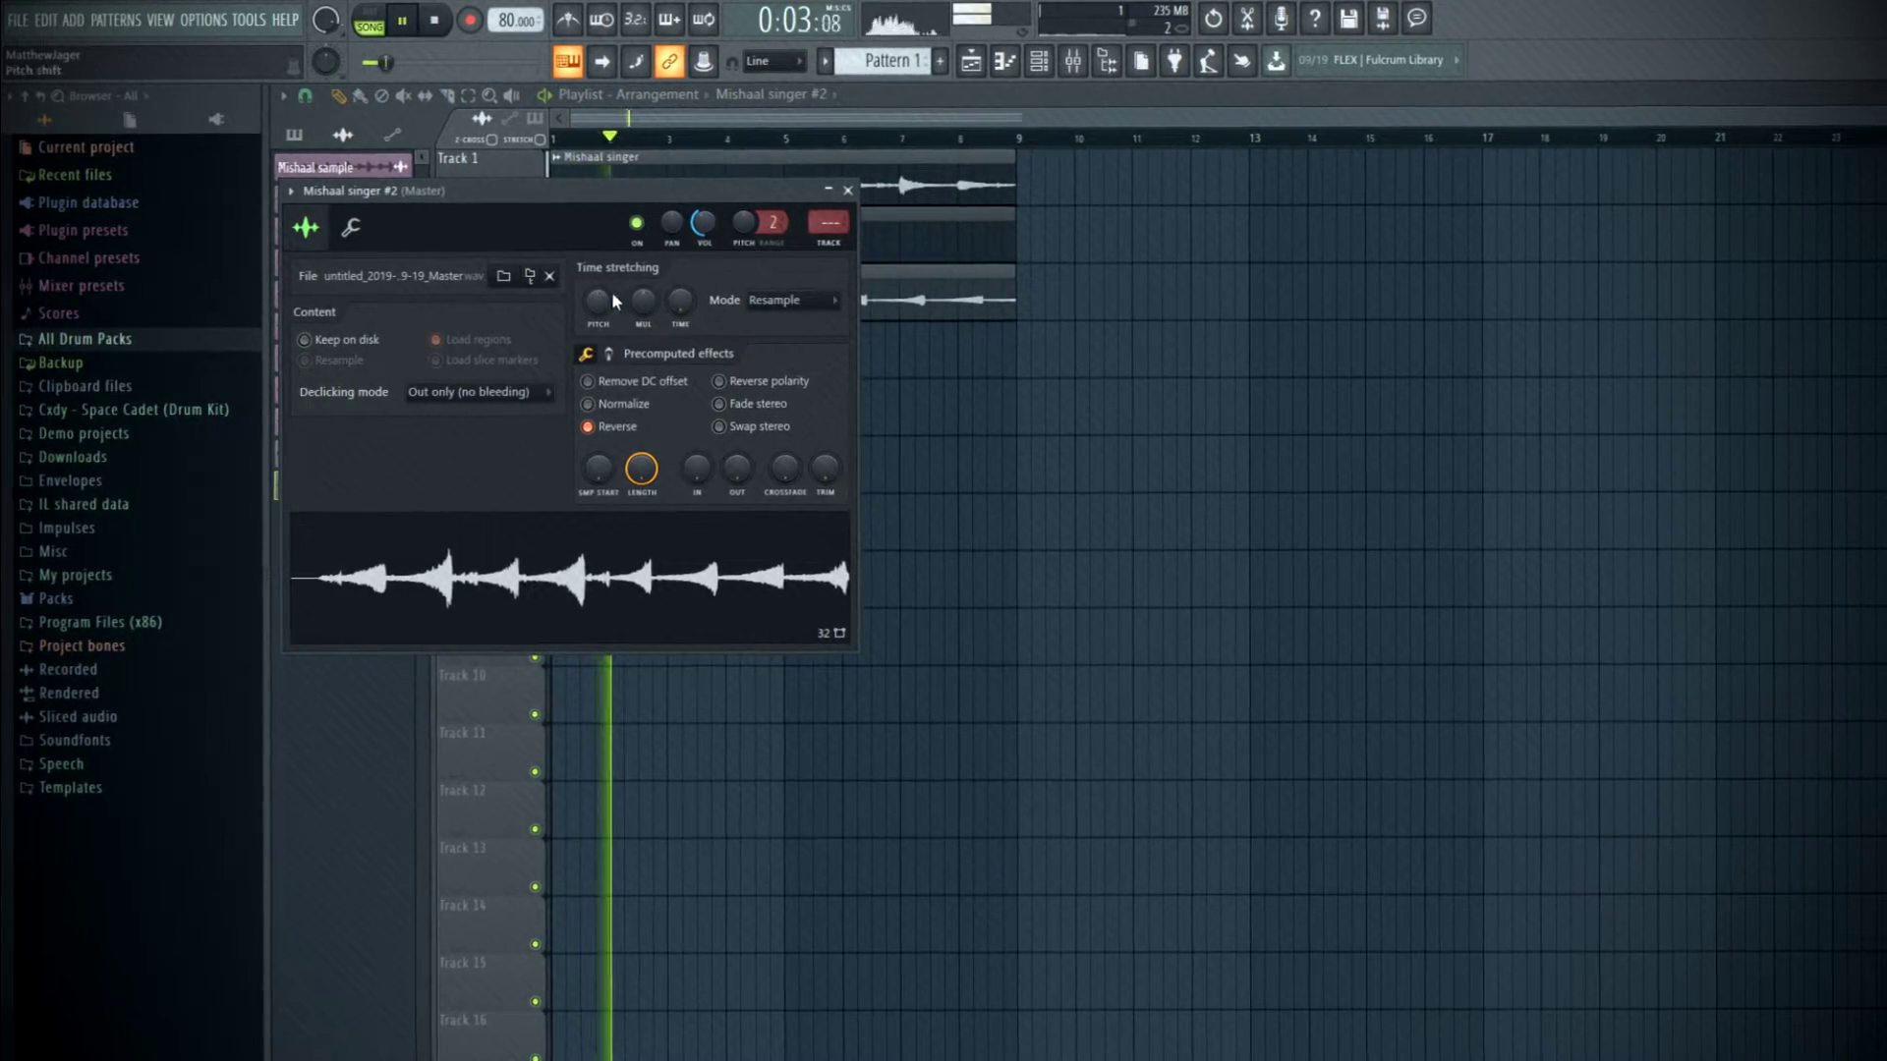
drag(611, 291, 597, 251)
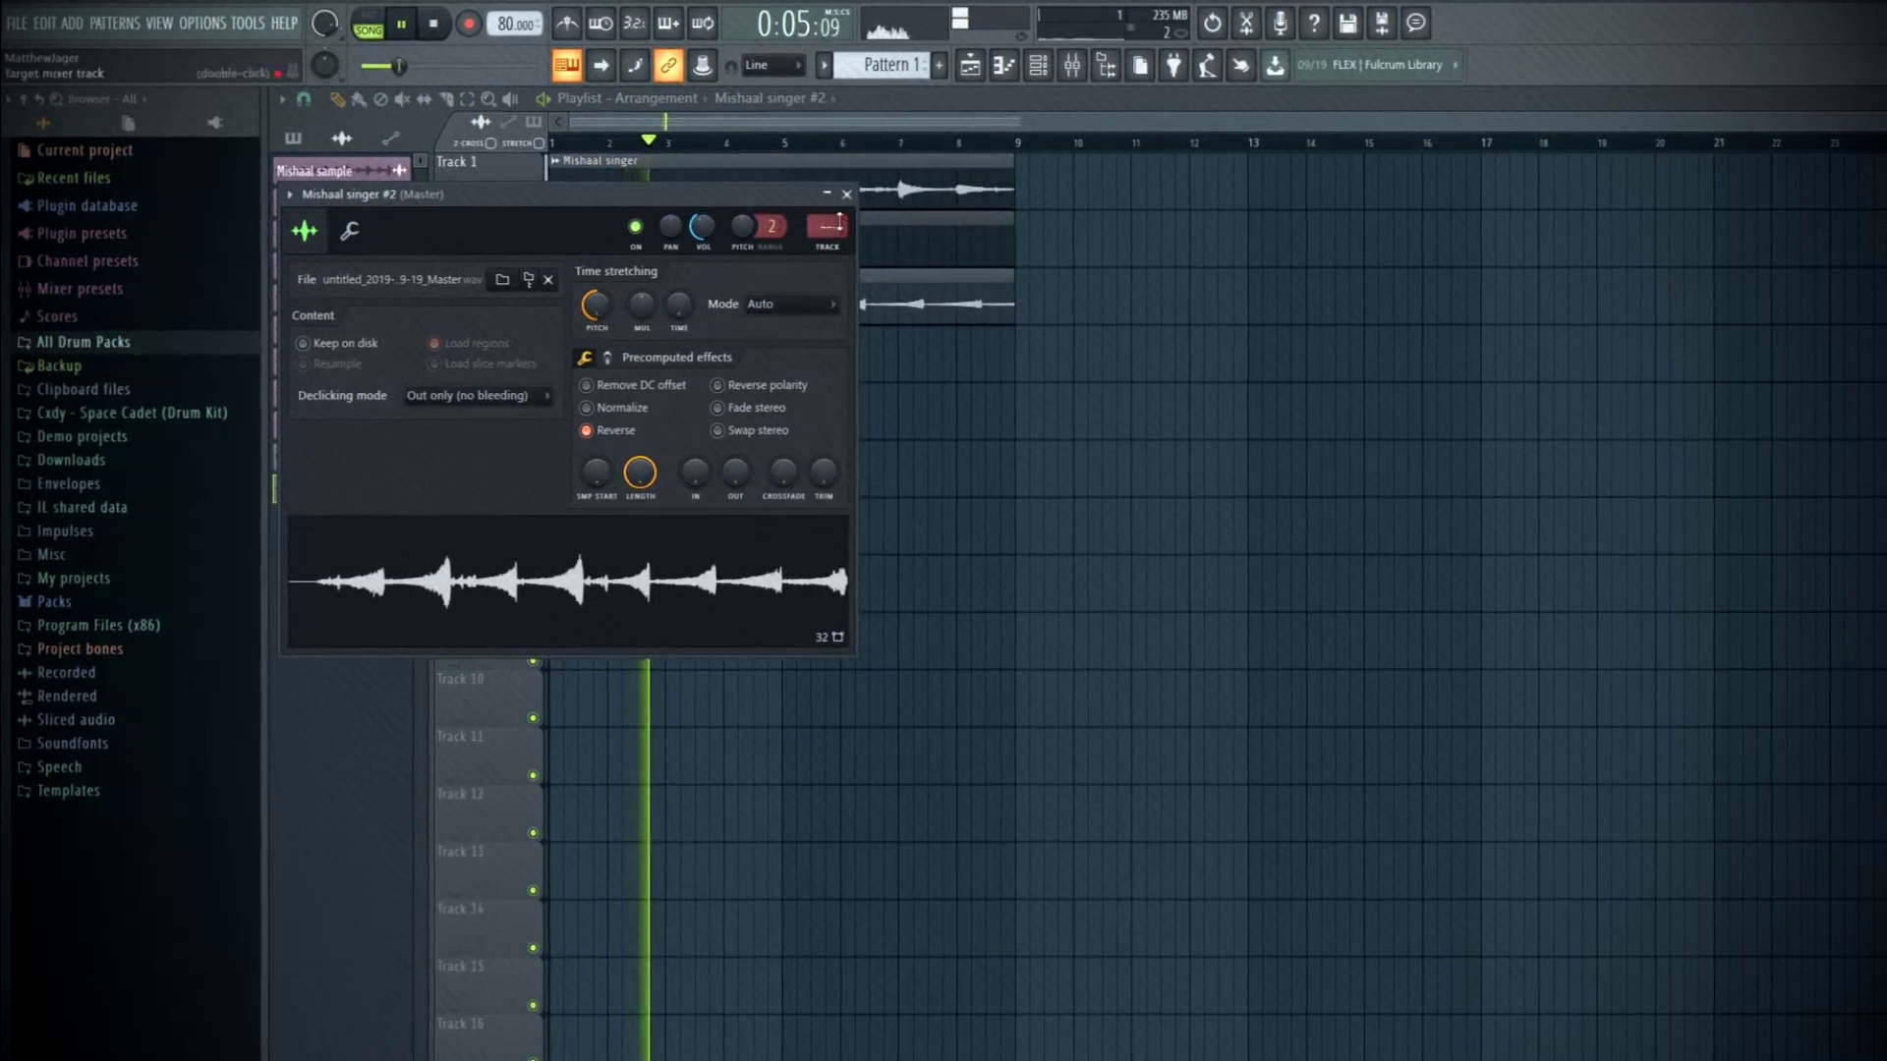
click(846, 194)
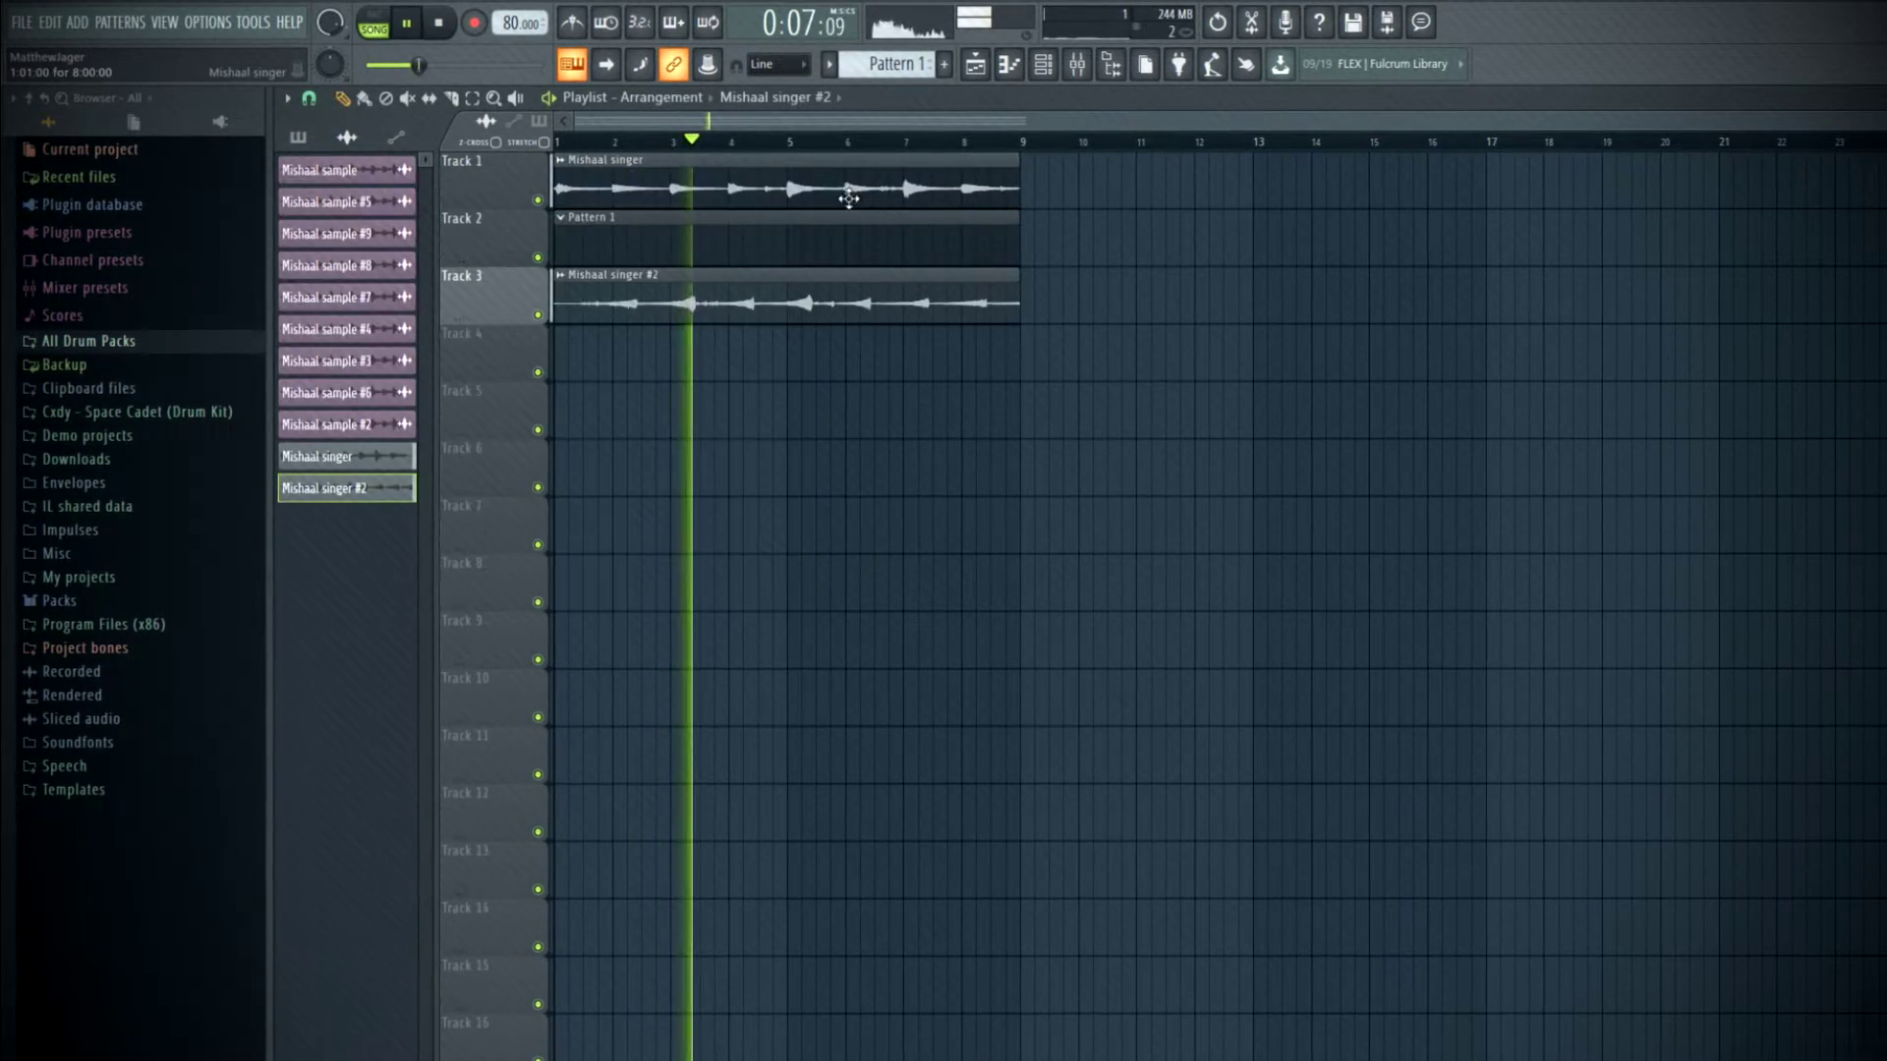
- Route the Mishaal singer channel to mixer track 6 and check the assignment in its channel settings
double_click(849, 199)
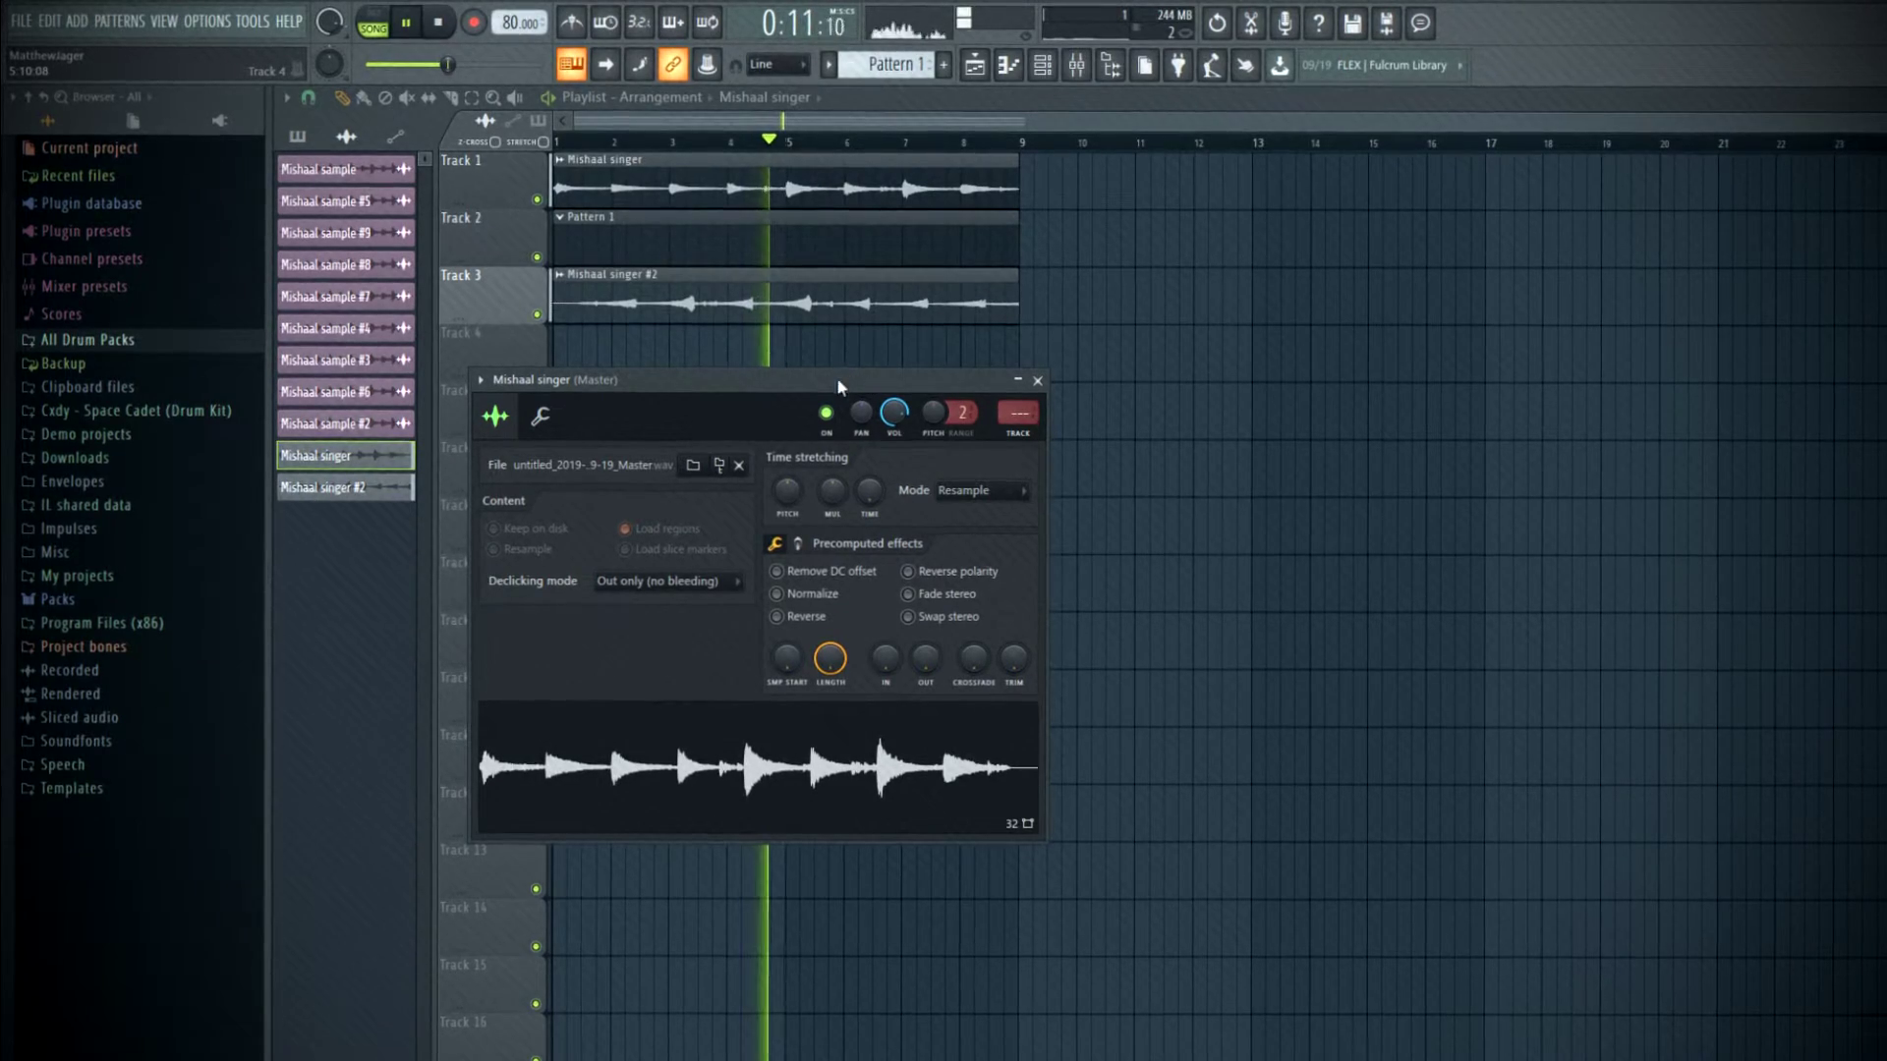
scroll(766, 326, up, 4)
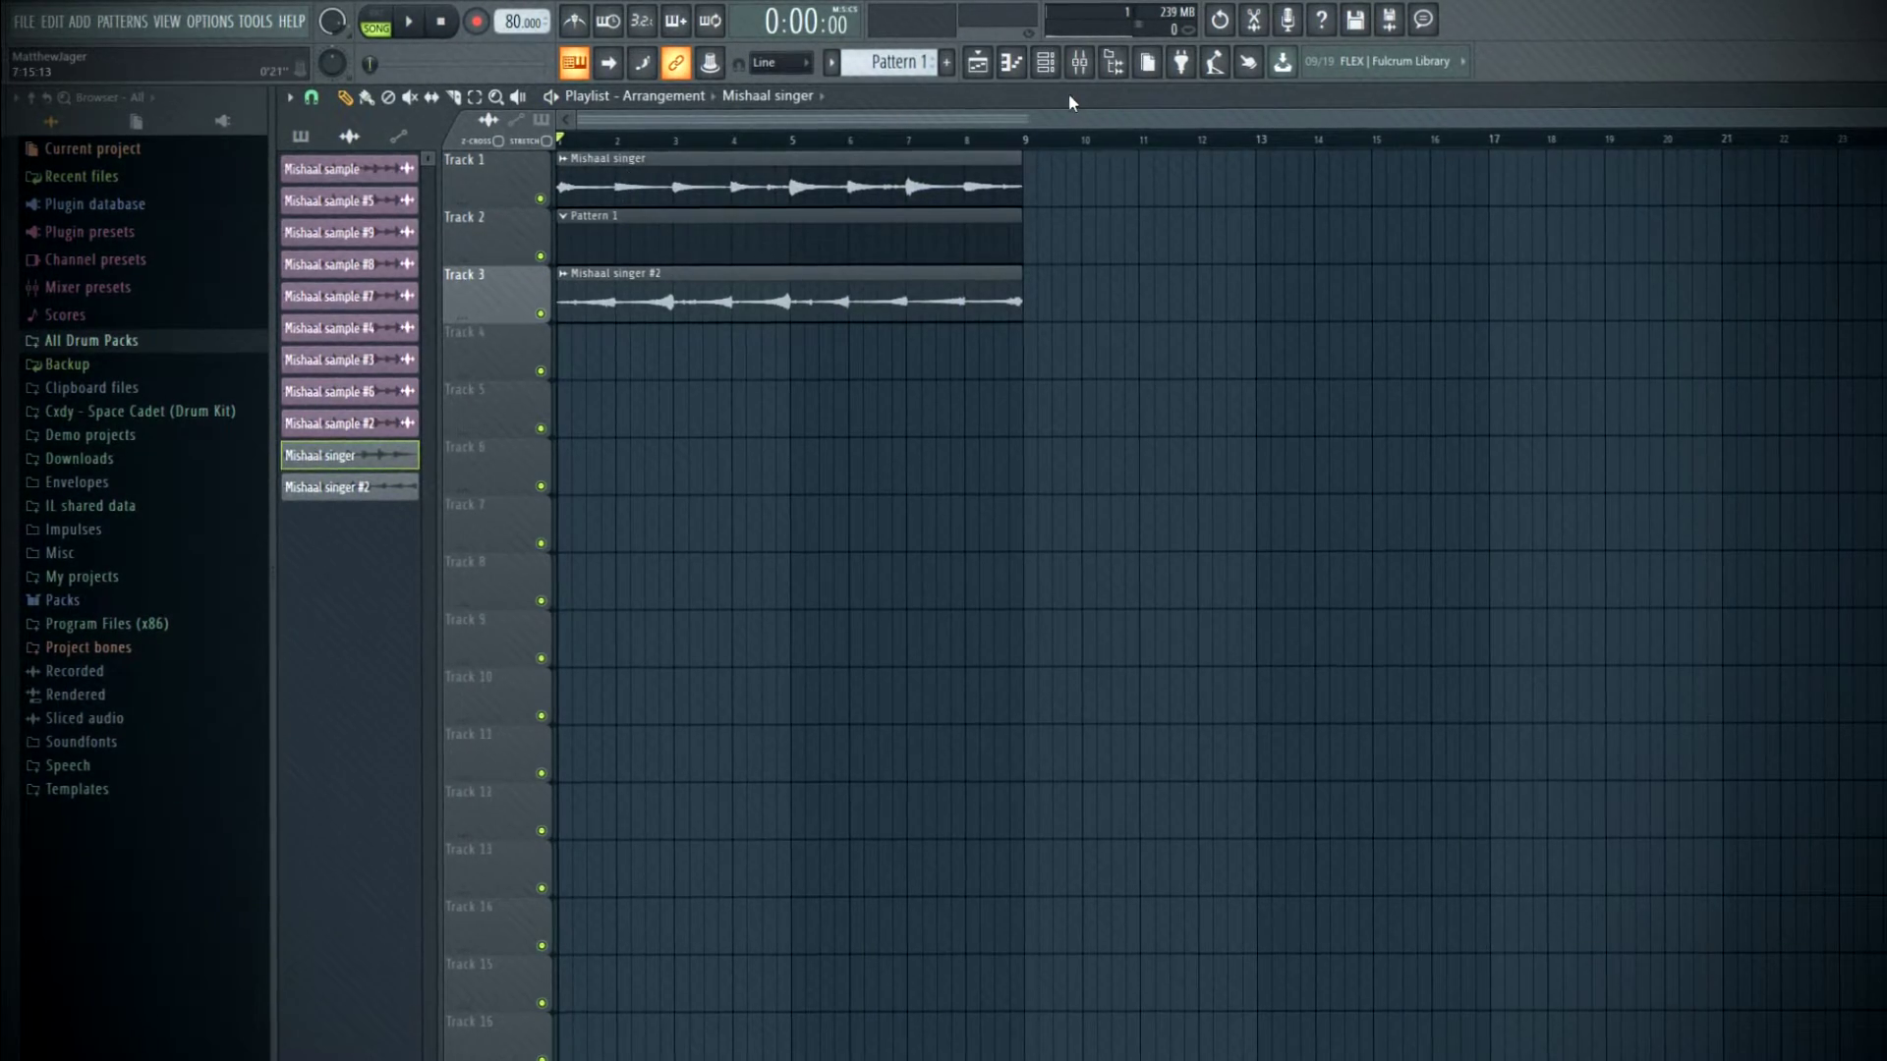
click(1079, 62)
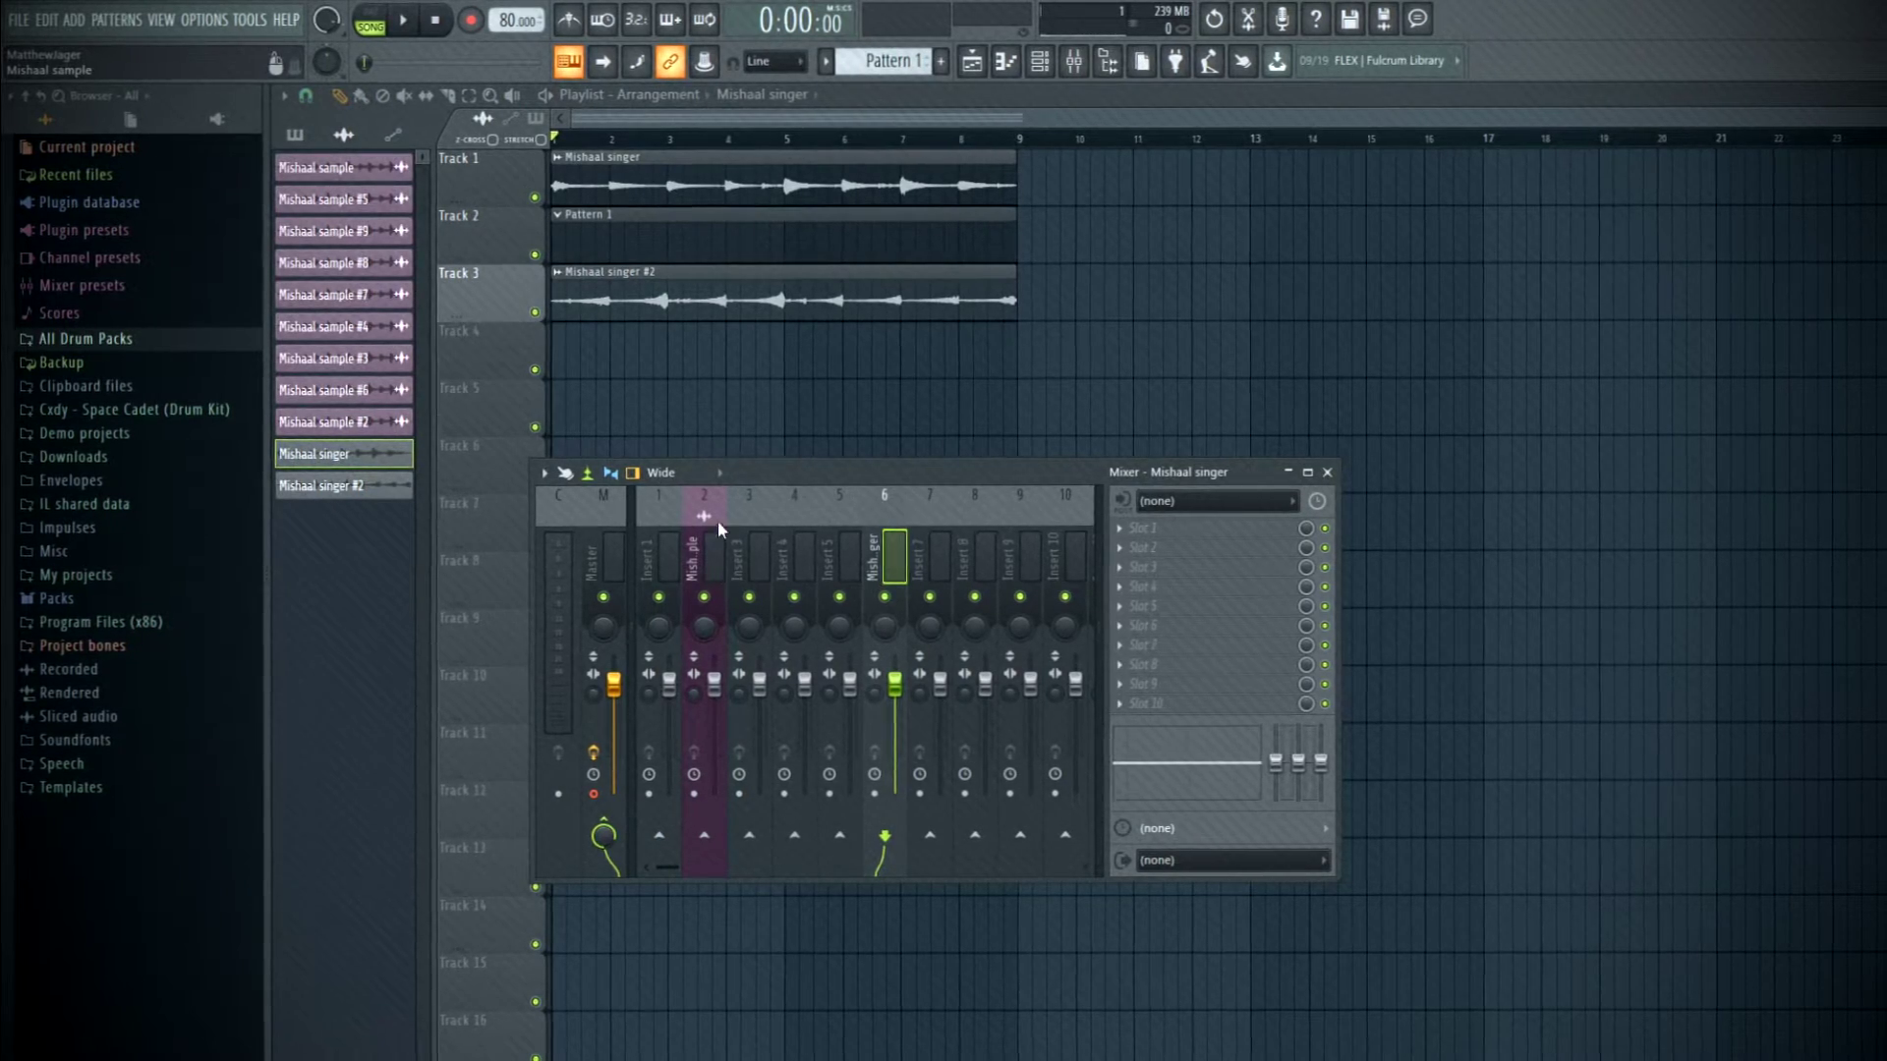
double_click(630, 162)
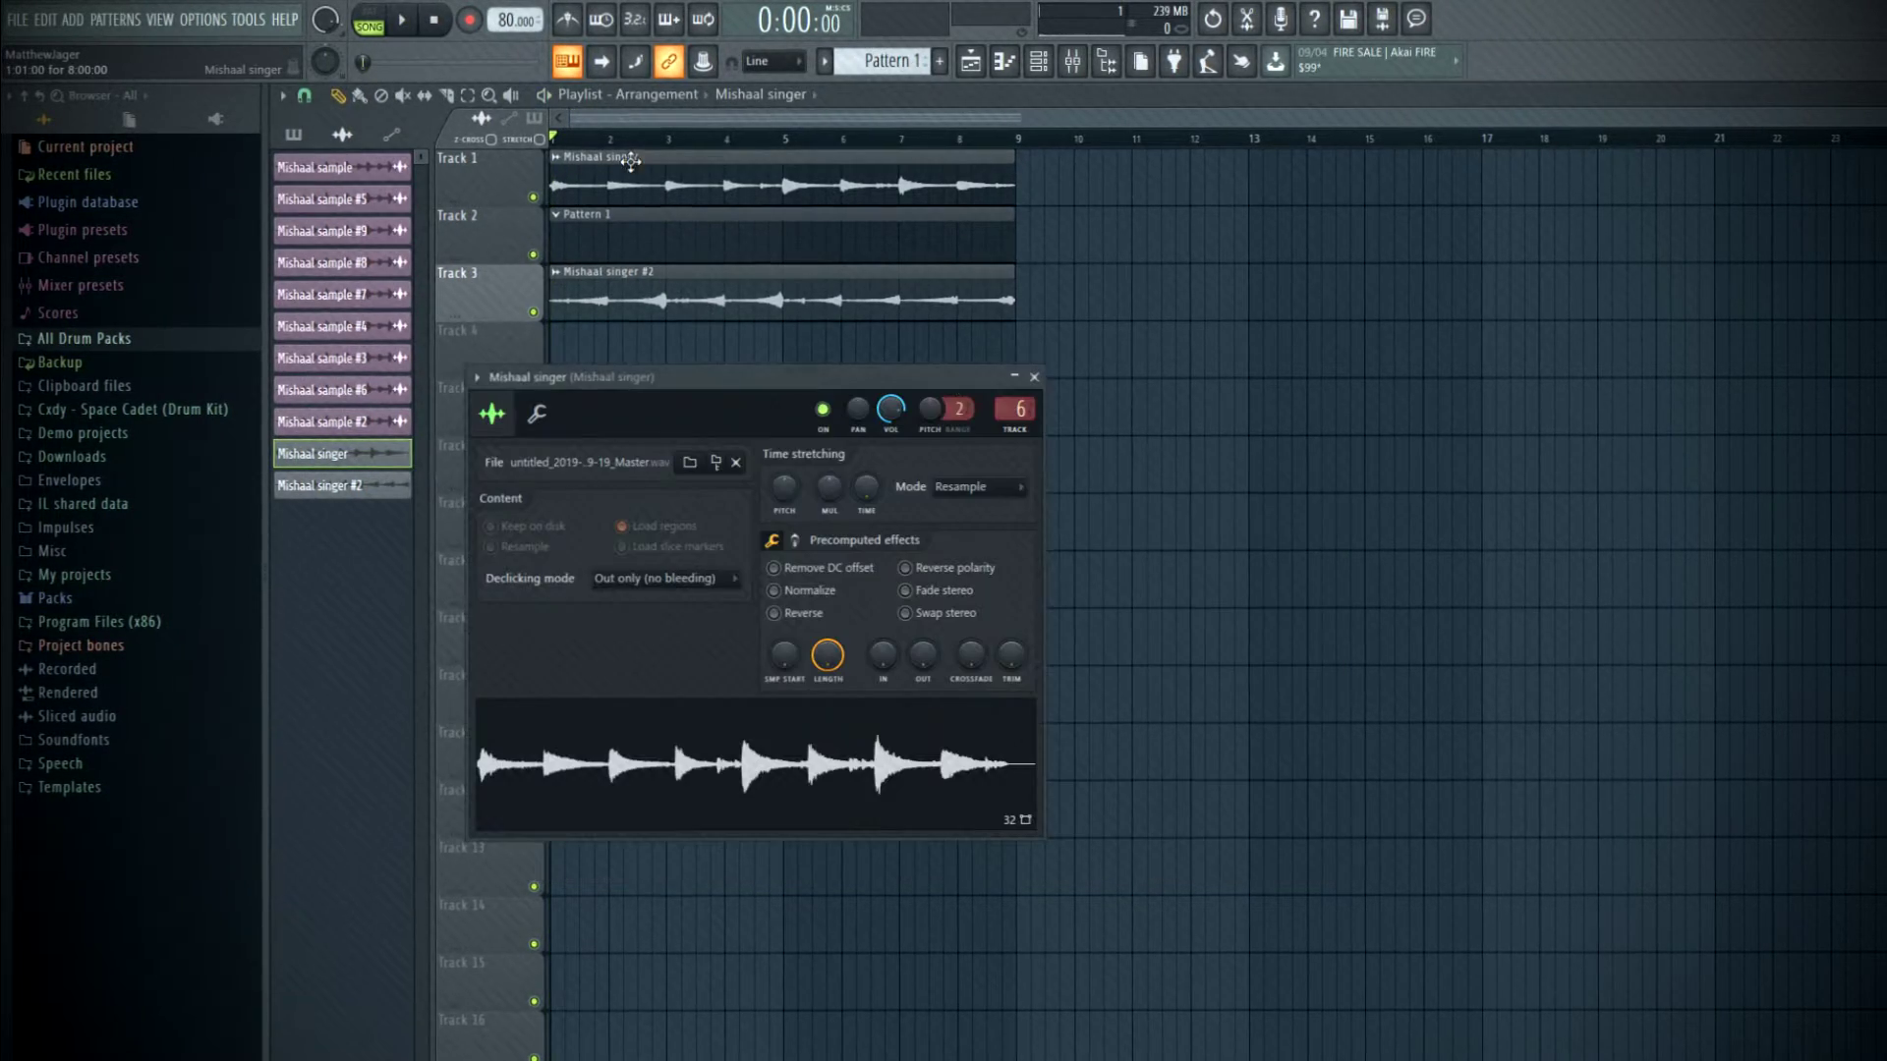
click(1035, 377)
- Route the Mishaal singer #2 channel to mixer track 7
double_click(757, 300)
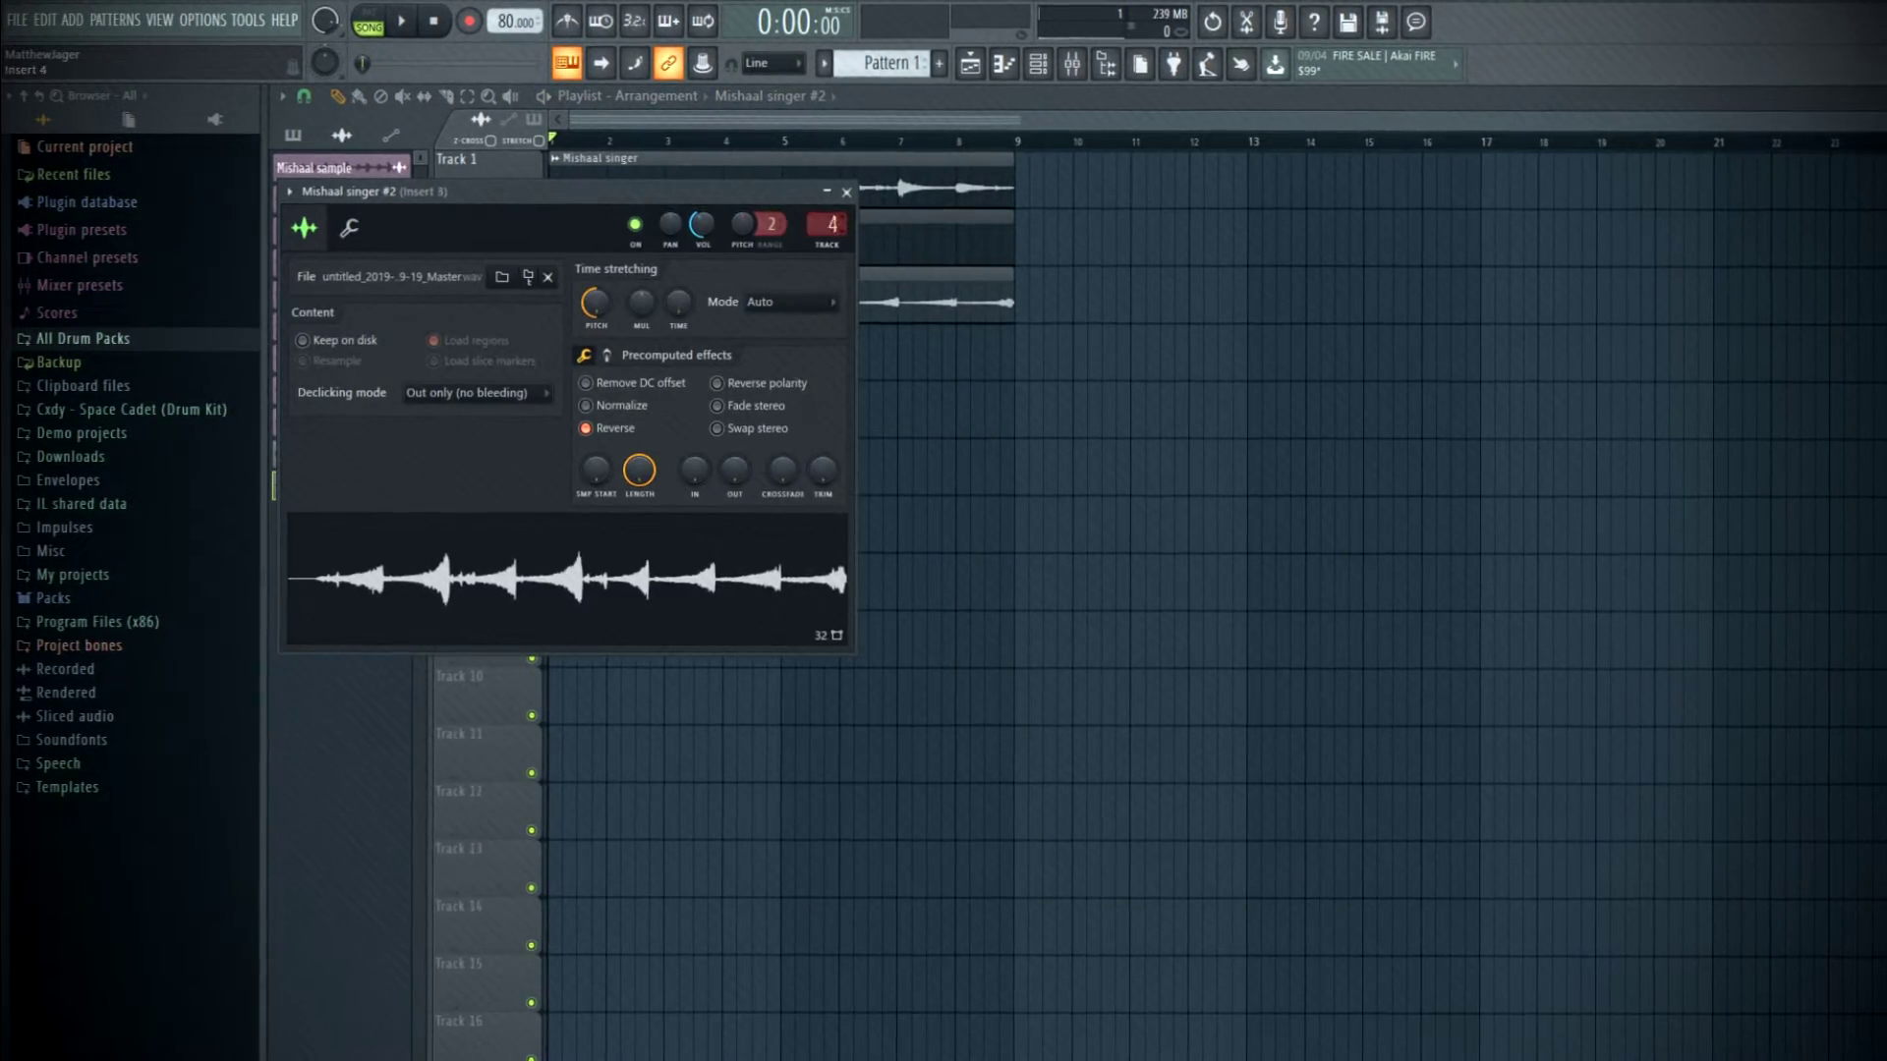
key(ctrl+l)
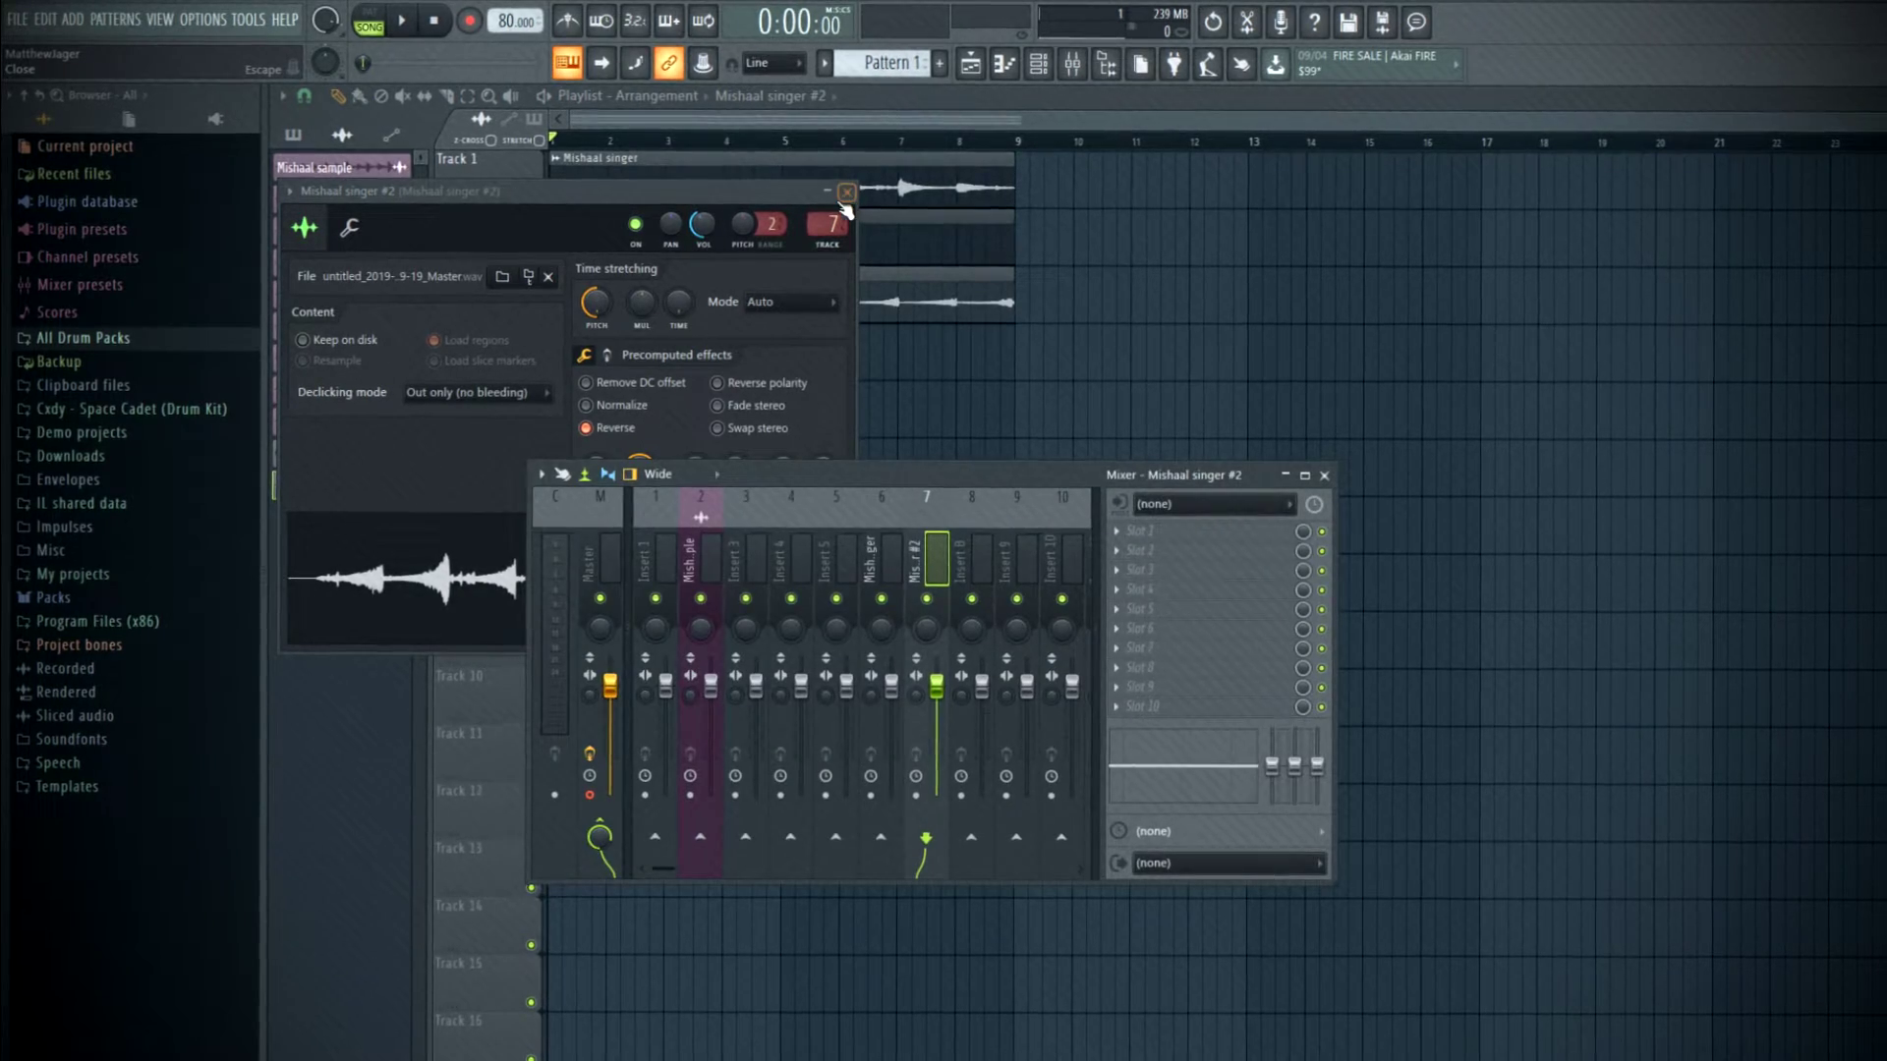
click(846, 193)
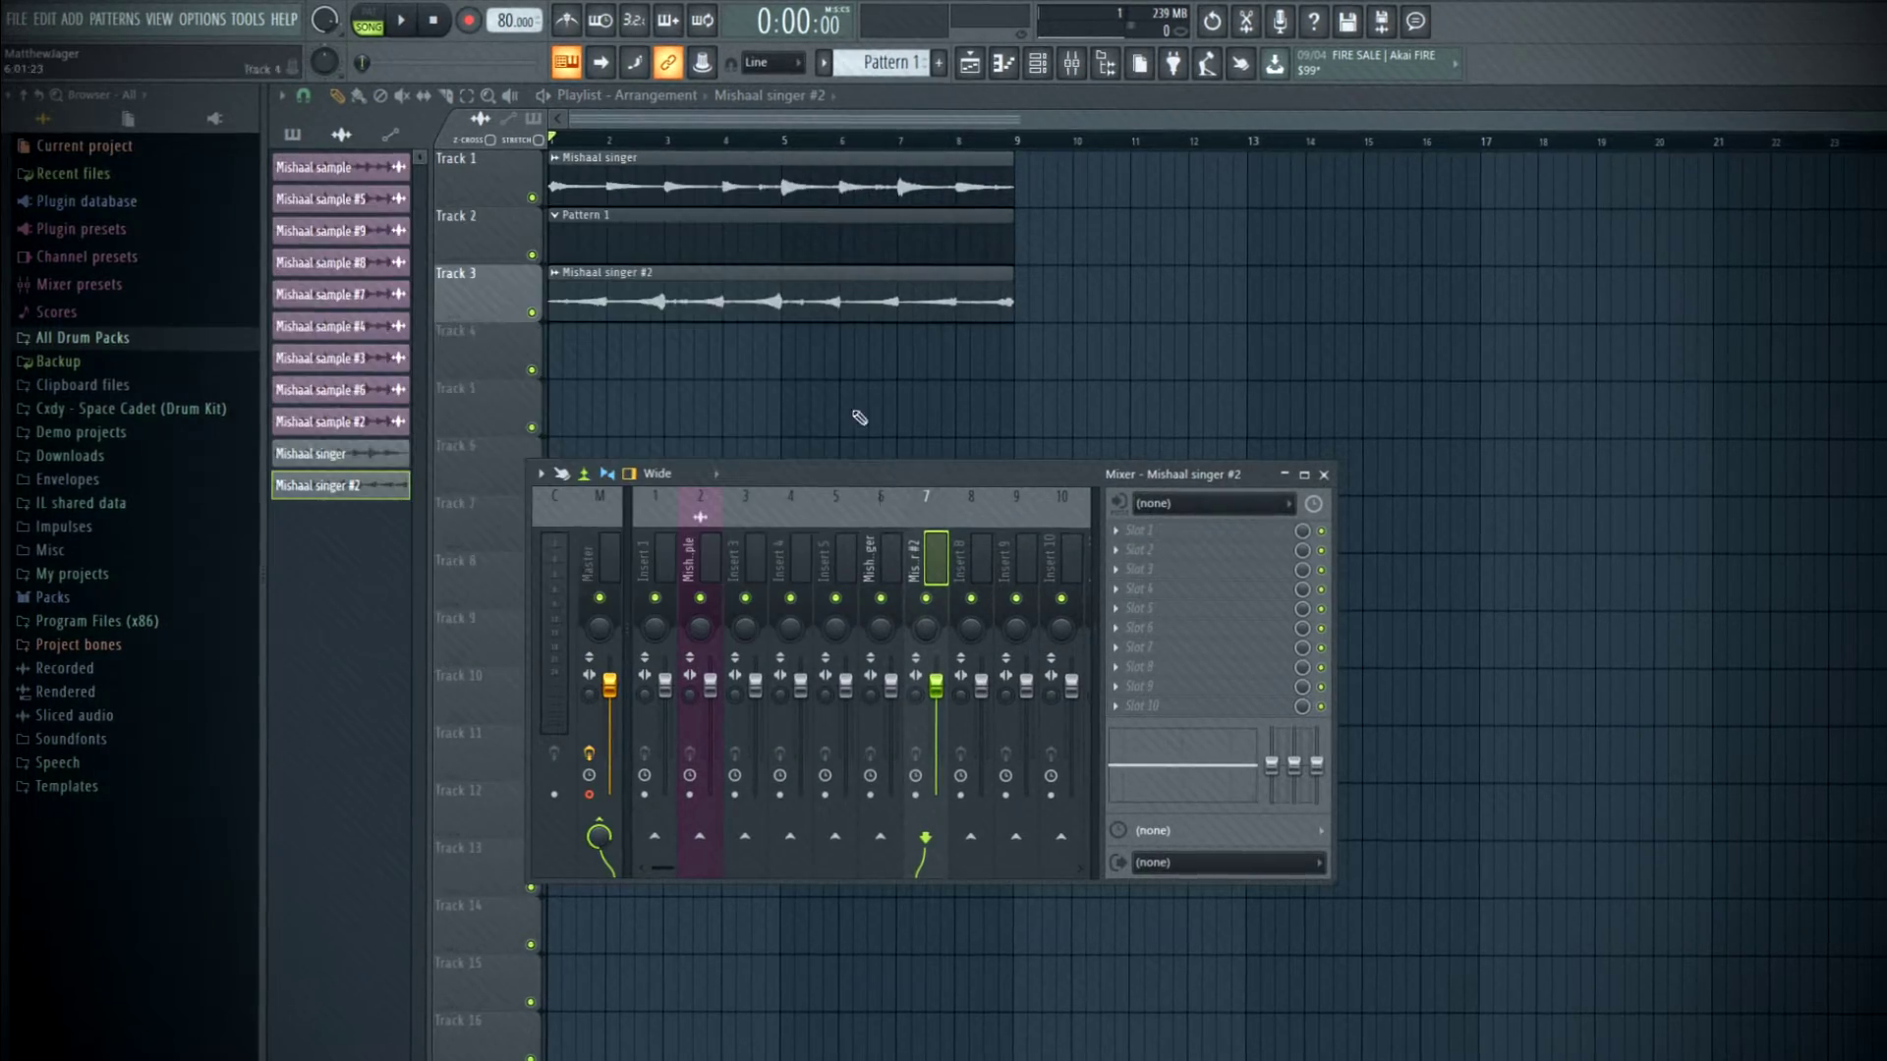
- Add Fruity Reeverb 2 to the Mishaal singer mixer track and raise its wet level during playback
click(1166, 548)
click(1405, 281)
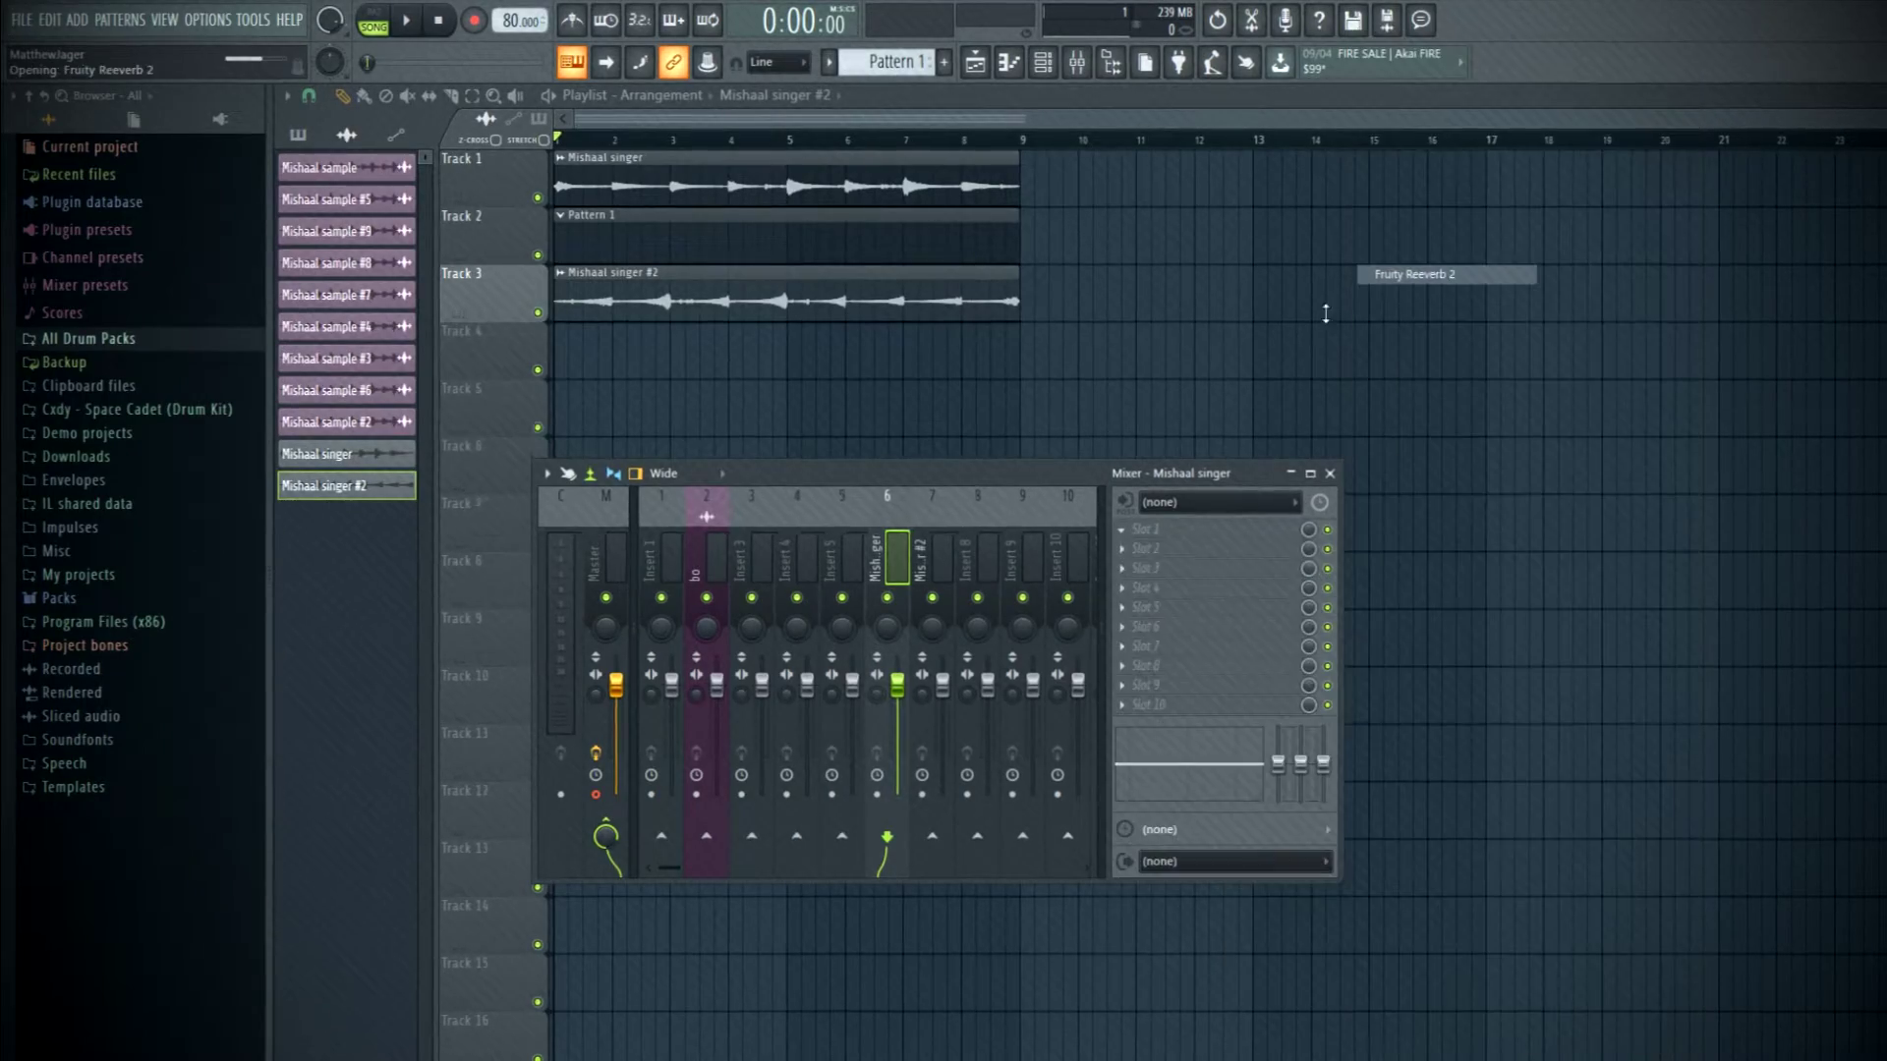
key(space)
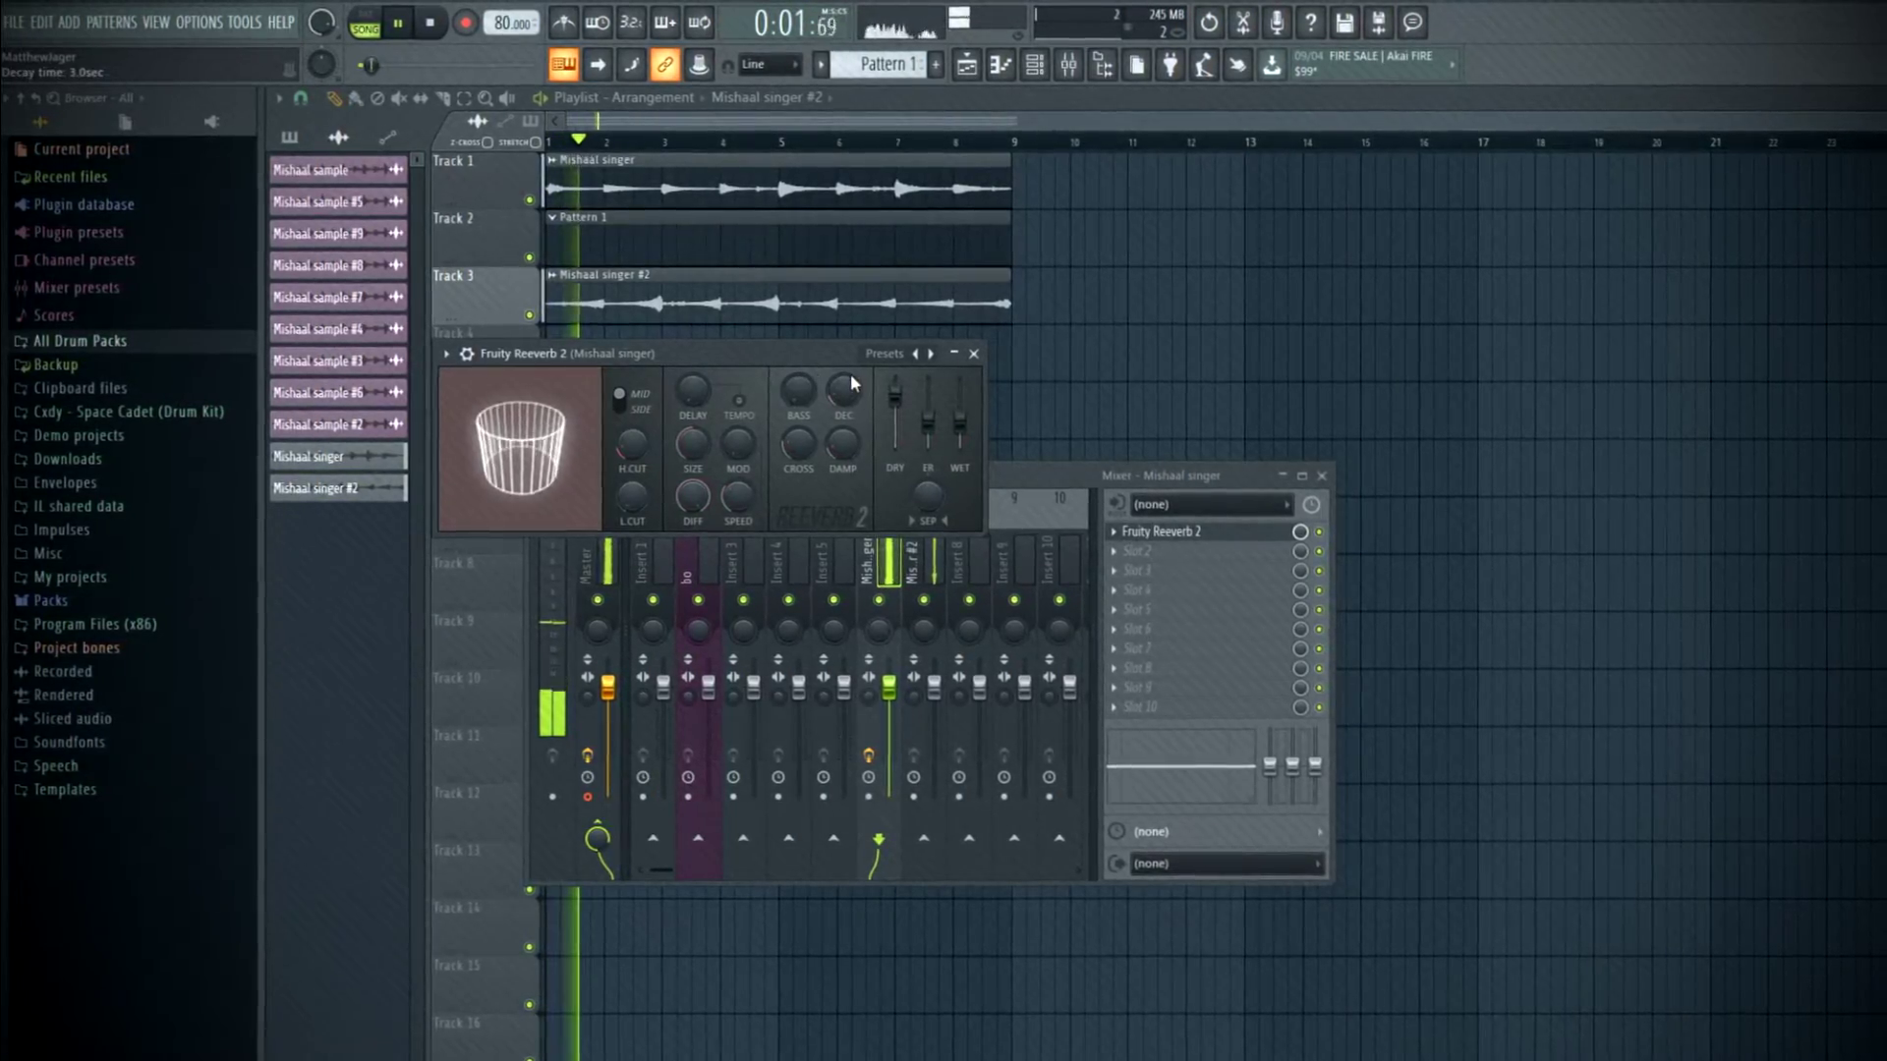
drag(960, 417, 960, 401)
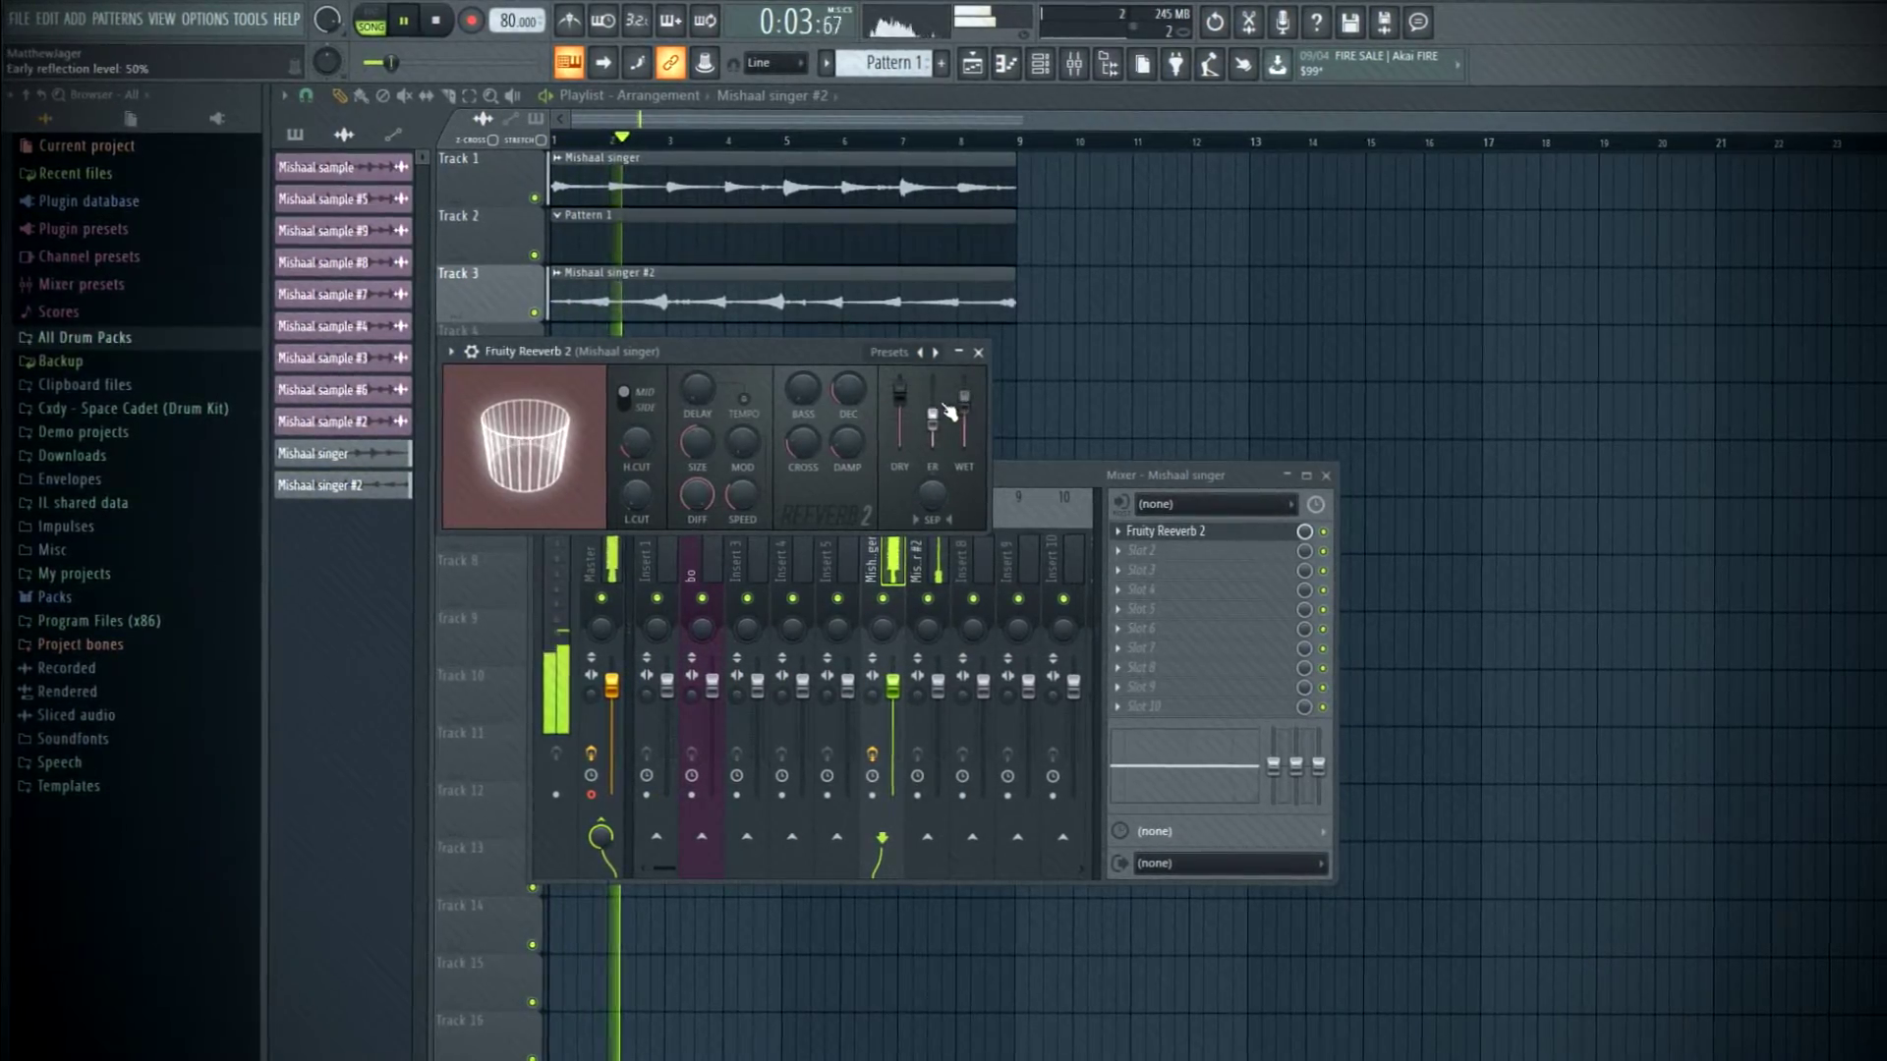
- Add Fruity parametric EQ 2 after the reverb on the Mishaal singer track, with band 1 at -18 dB and about 222 Hz
click(1145, 551)
click(1435, 676)
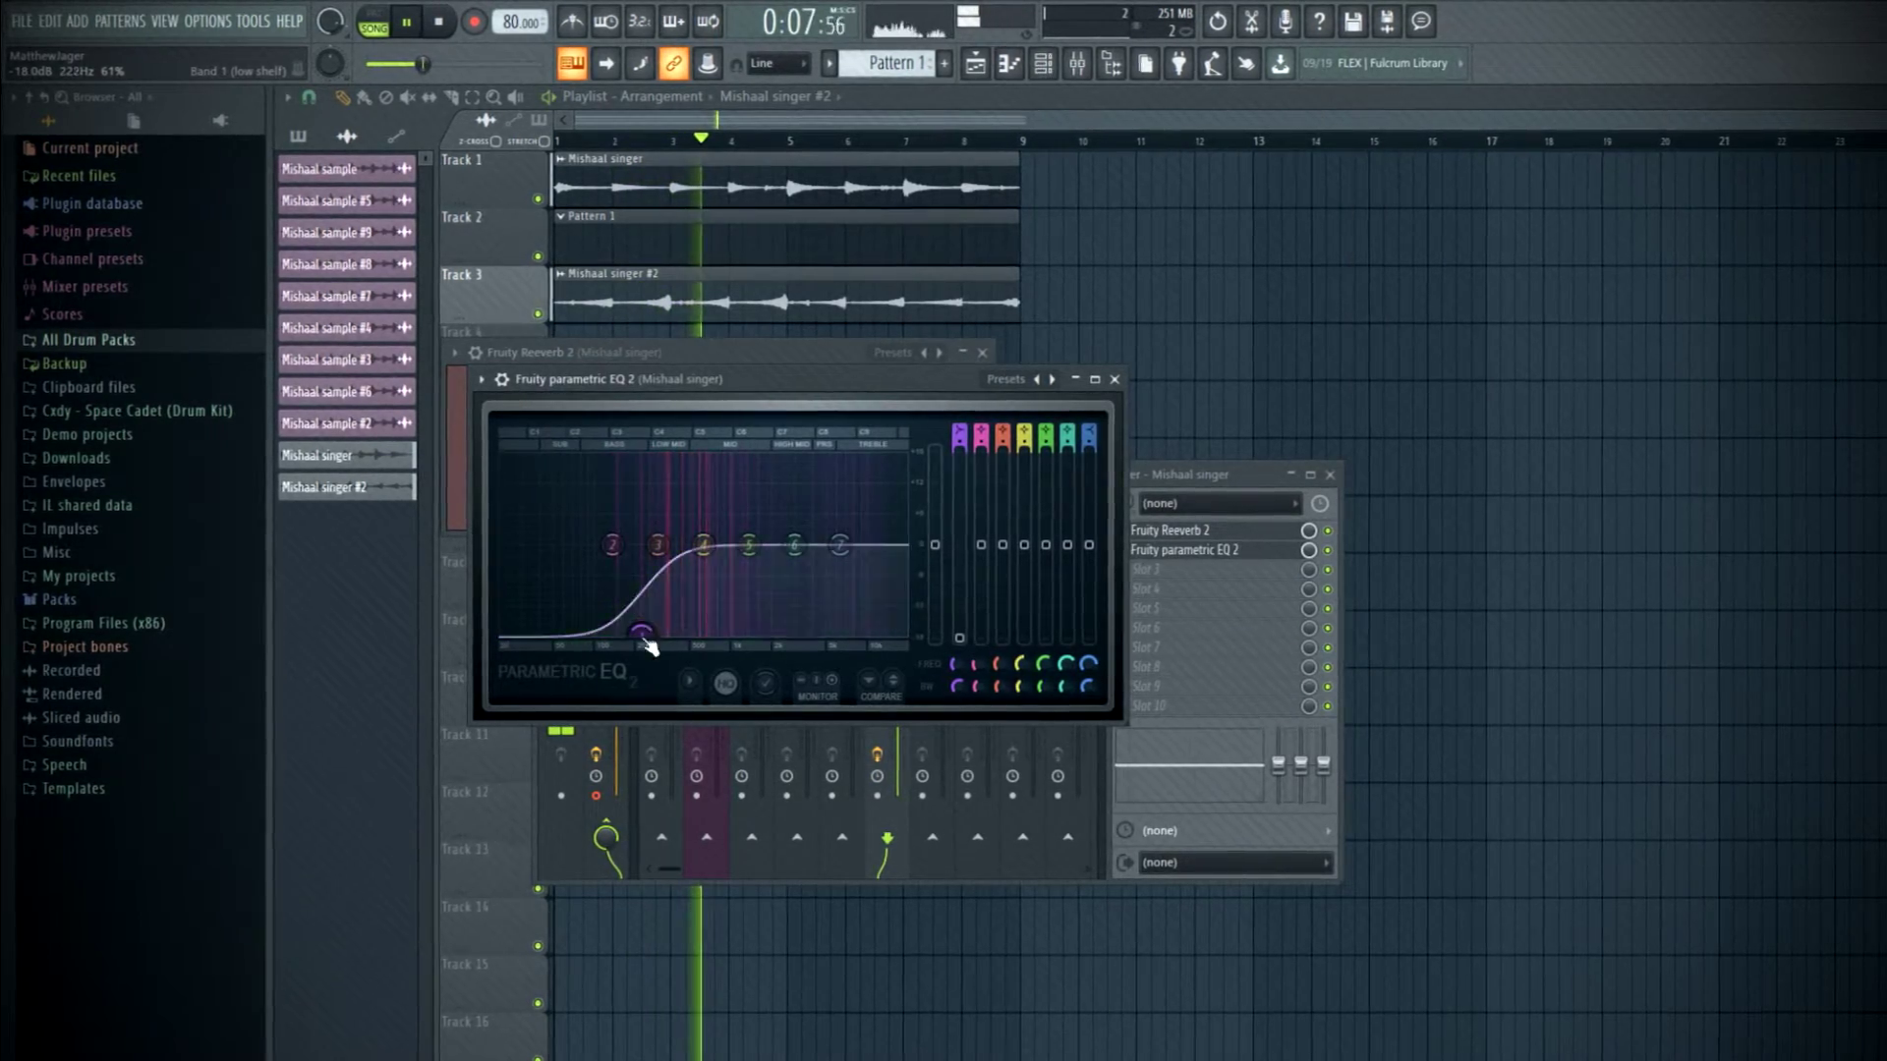
click(1111, 379)
click(986, 352)
- Add Fruity parametric EQ 2 to the Mishaal singer #2 mixer track and pull band 1 fully down to cut the lows
click(933, 560)
click(1199, 531)
click(1429, 677)
drag(383, 358, 430, 447)
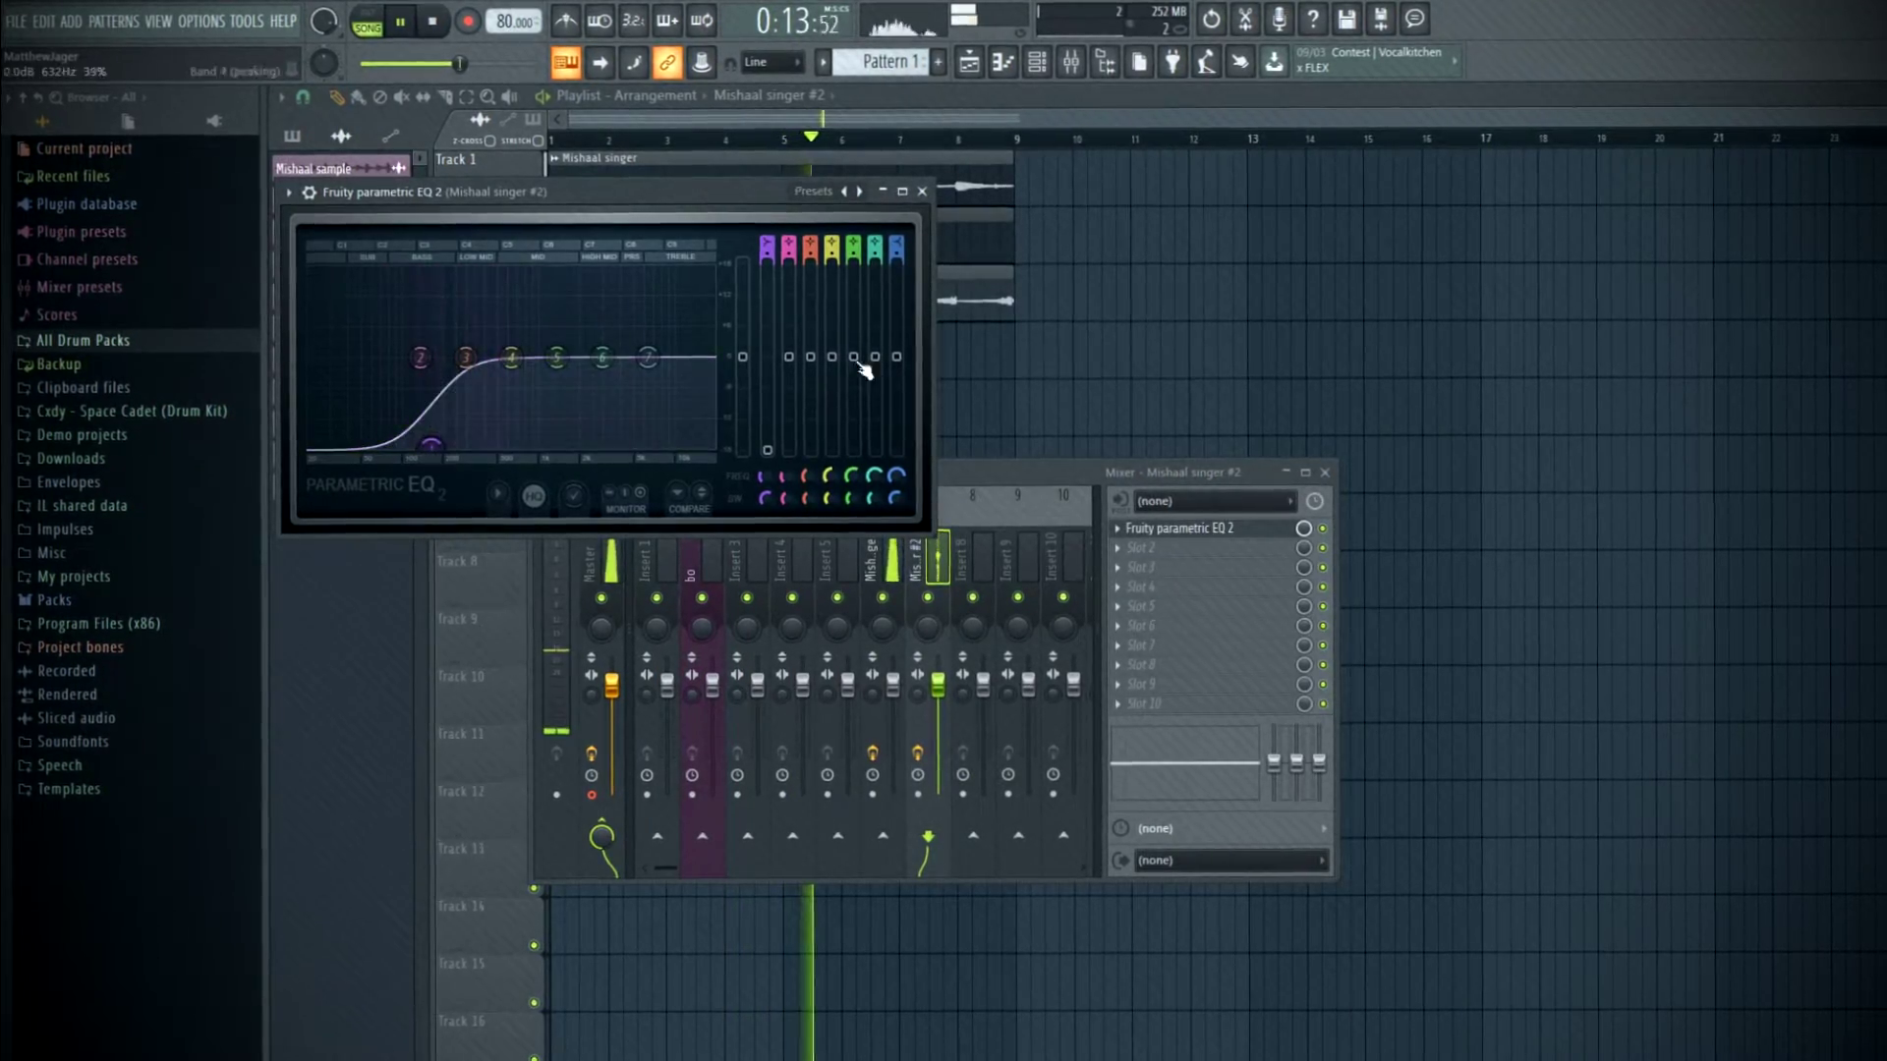
click(922, 194)
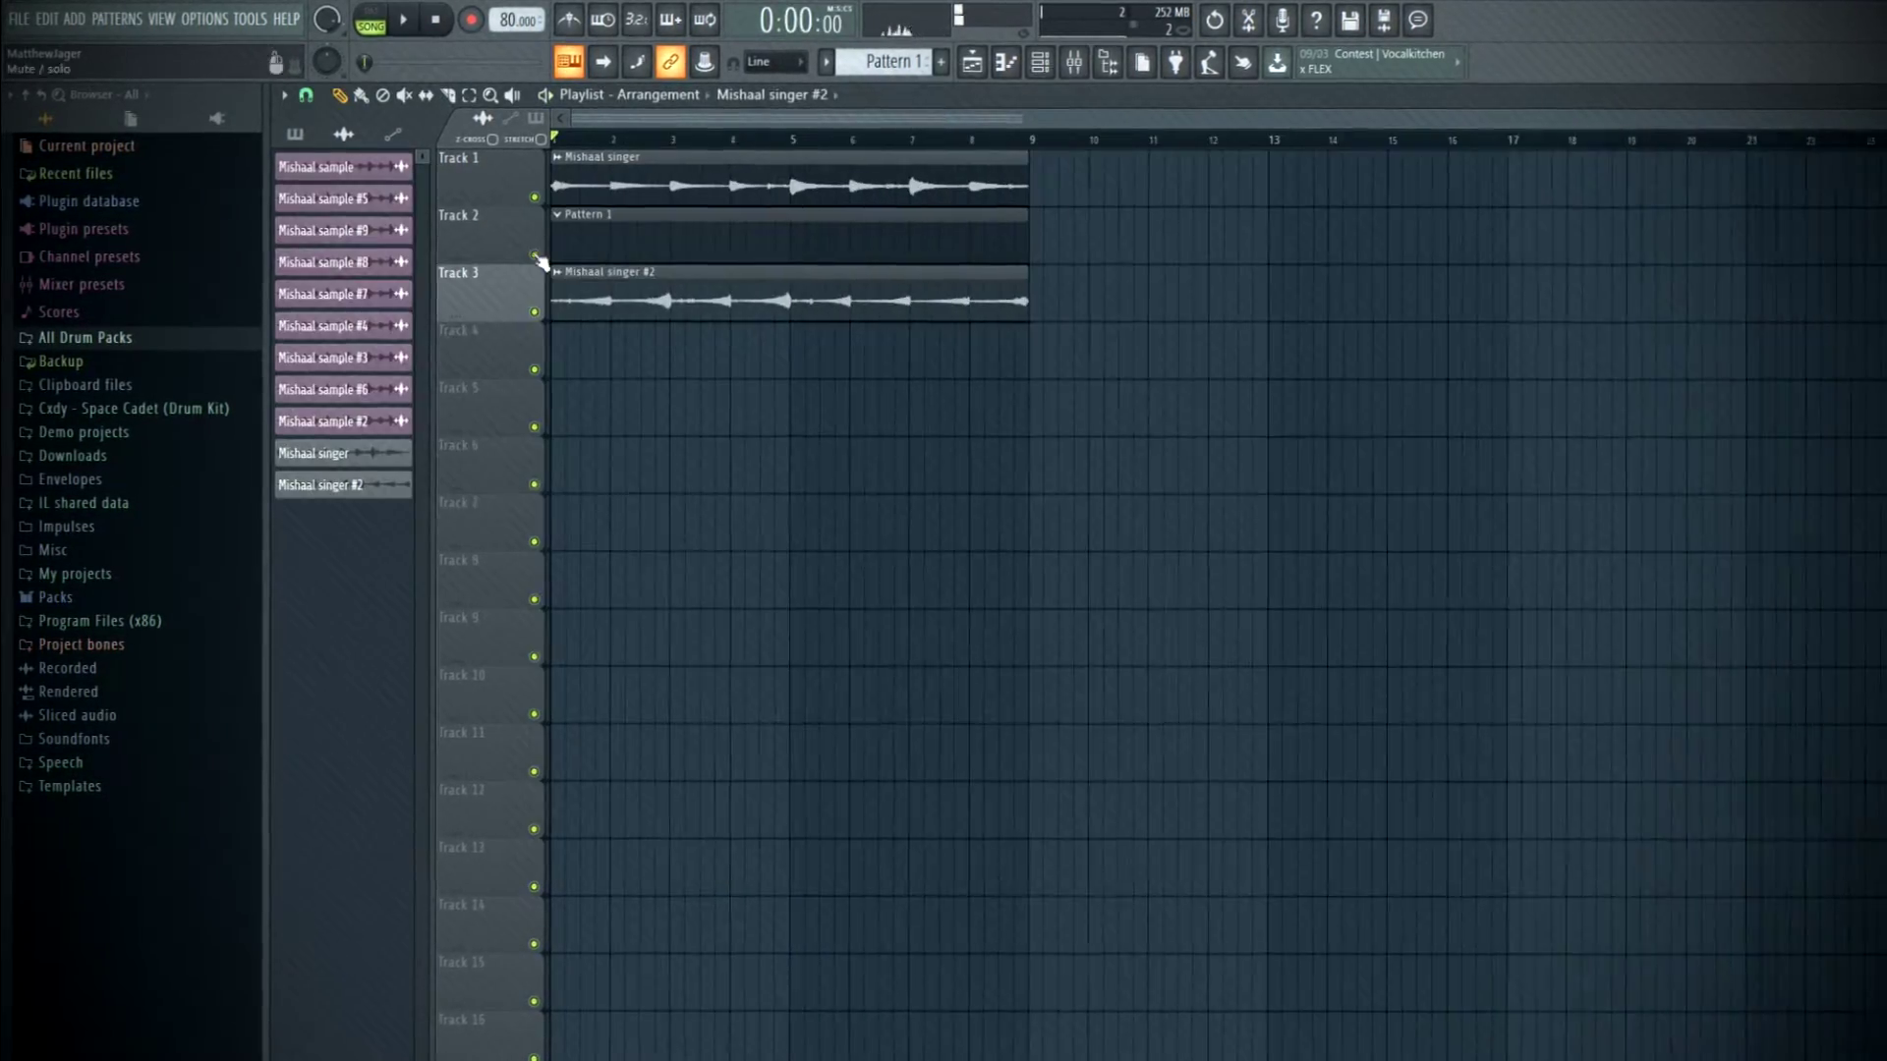
- Delete the unused Mishaal sample audio channels one after another from the project
right_click(396, 185)
click(438, 363)
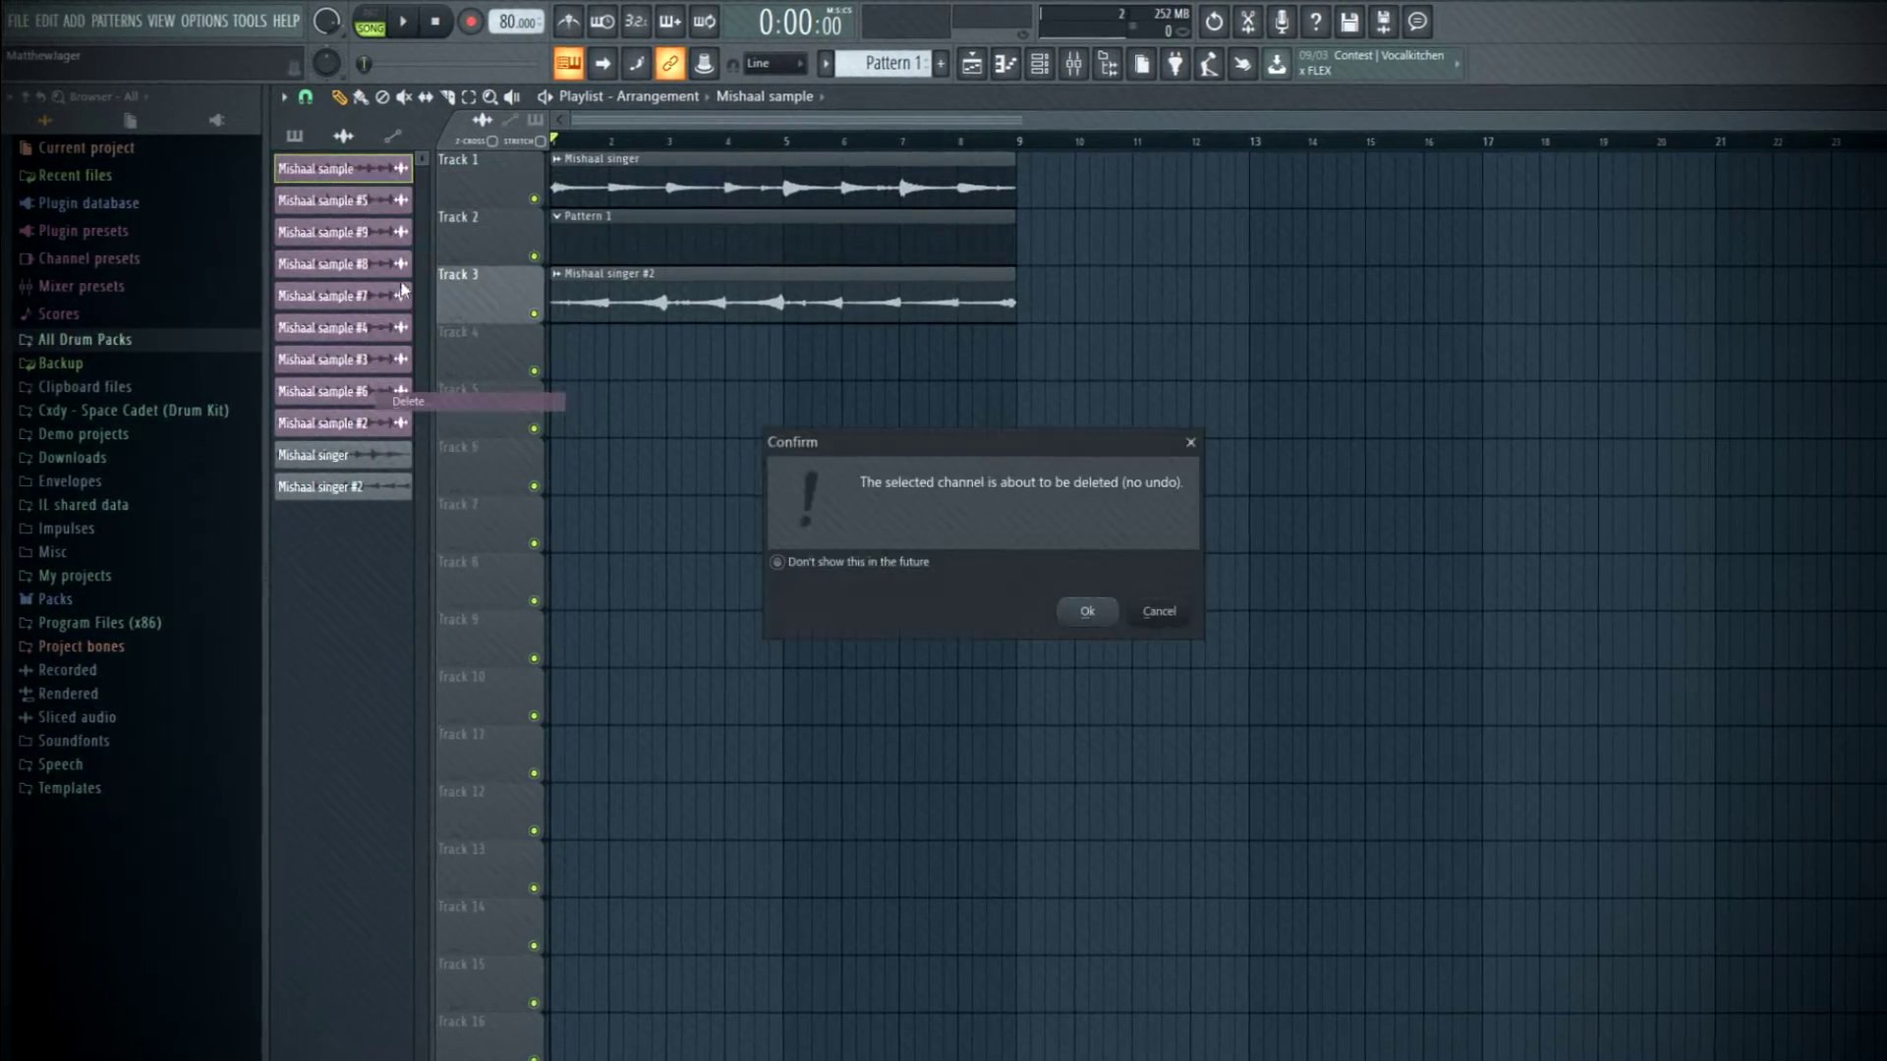
key(Return)
right_click(381, 189)
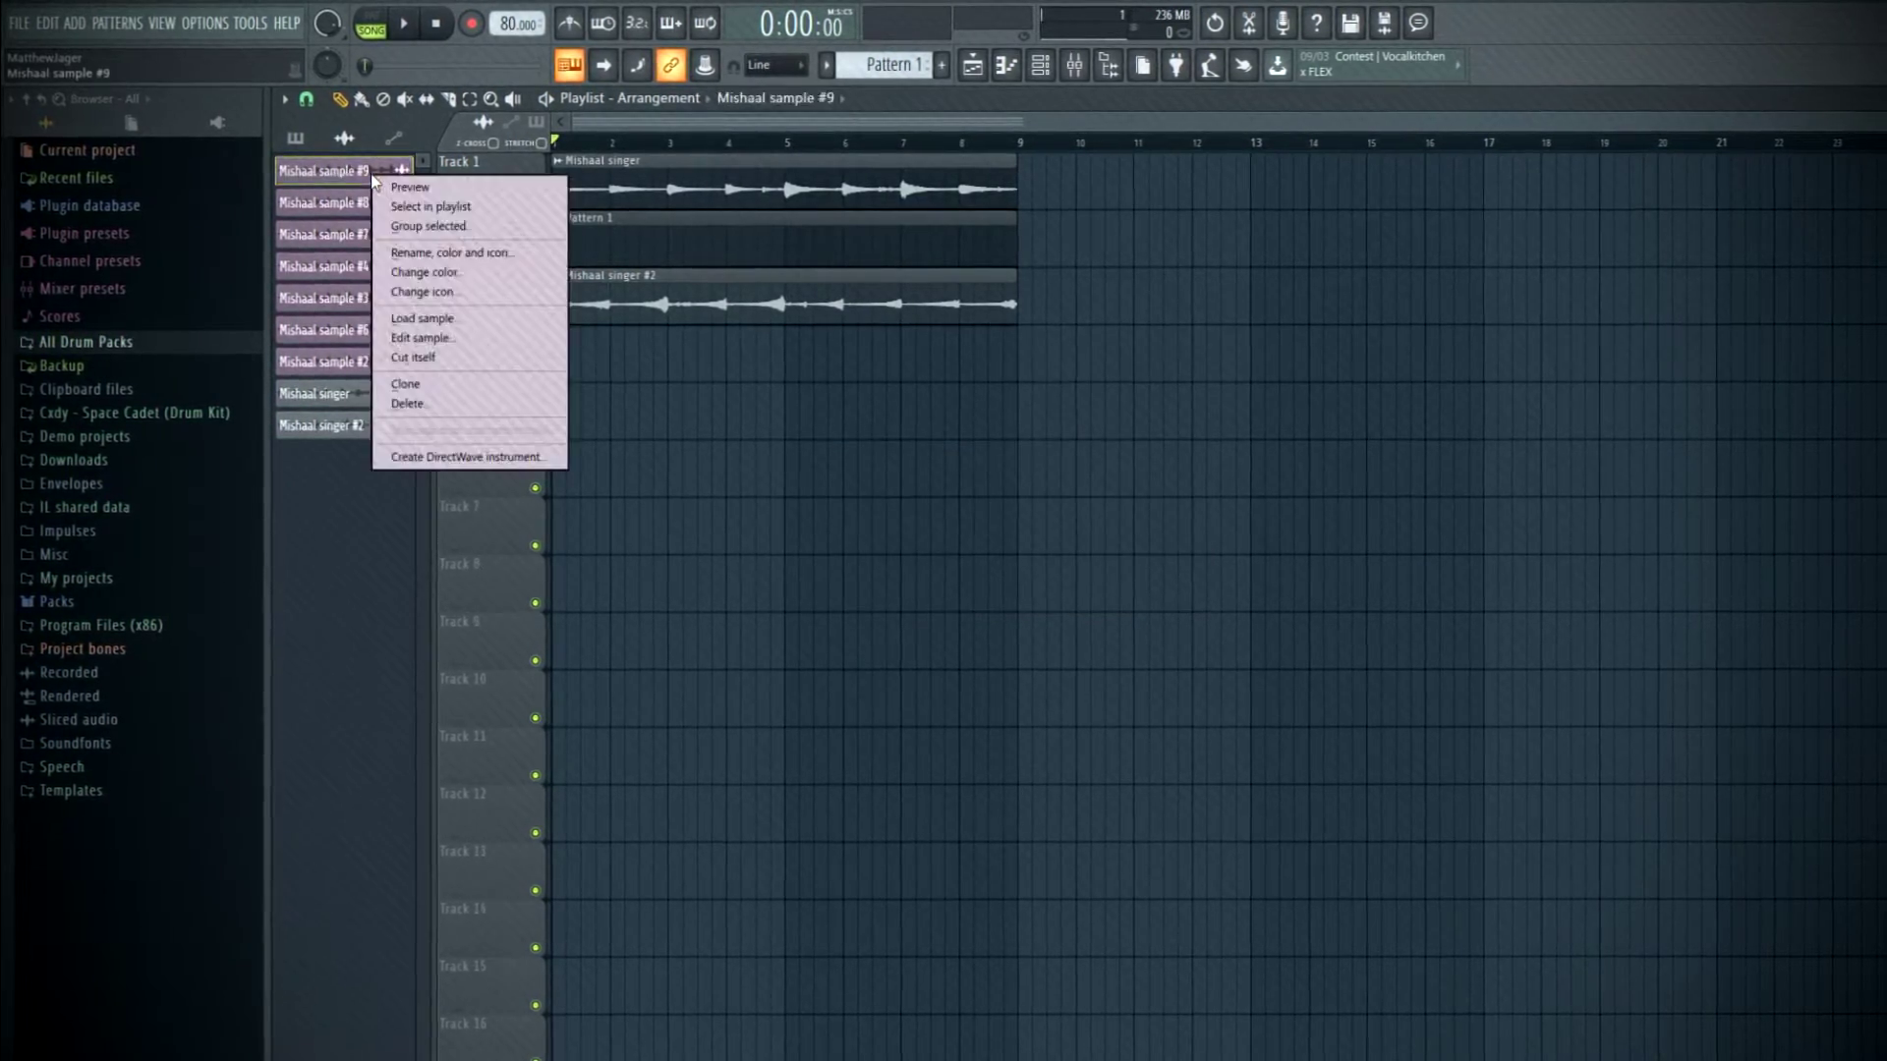
click(439, 363)
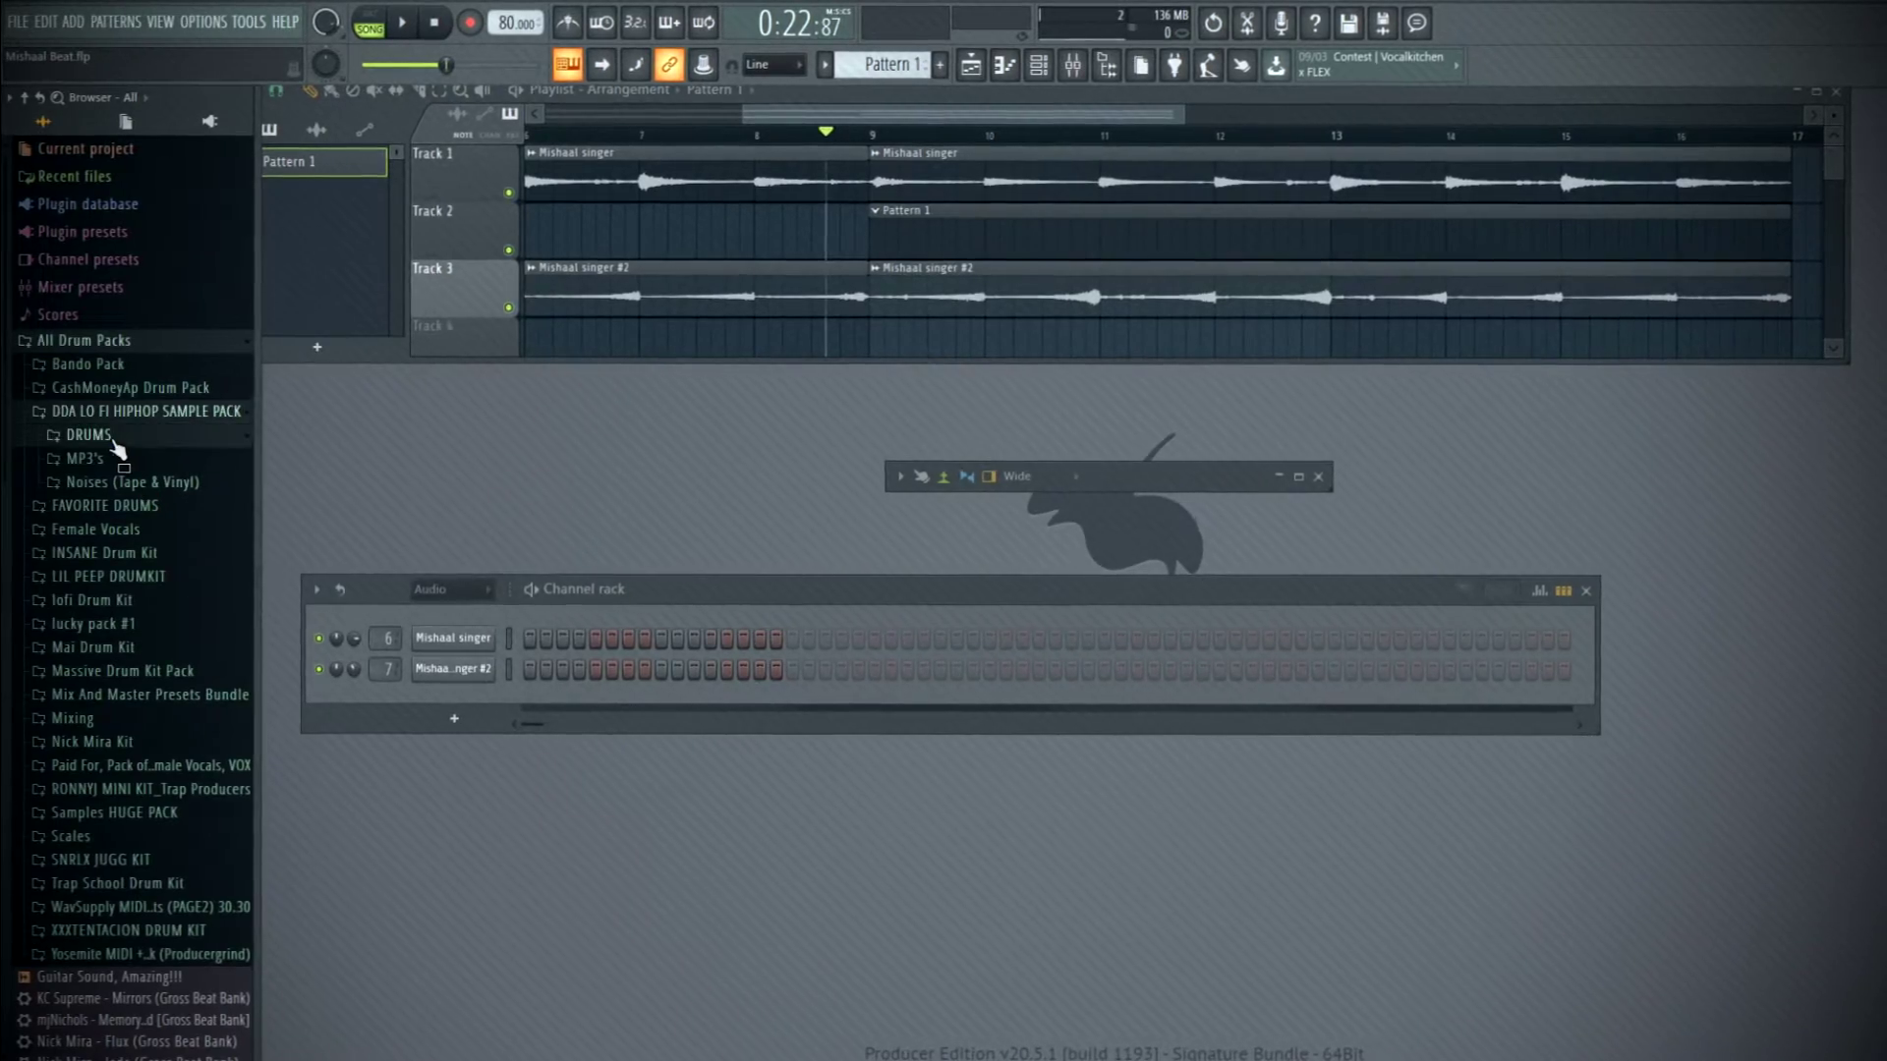
- Audition samples in the BWB WAV R US SNARES folder during playback and load BWB WAV R US SNARE (11) as a new channel
click(89, 436)
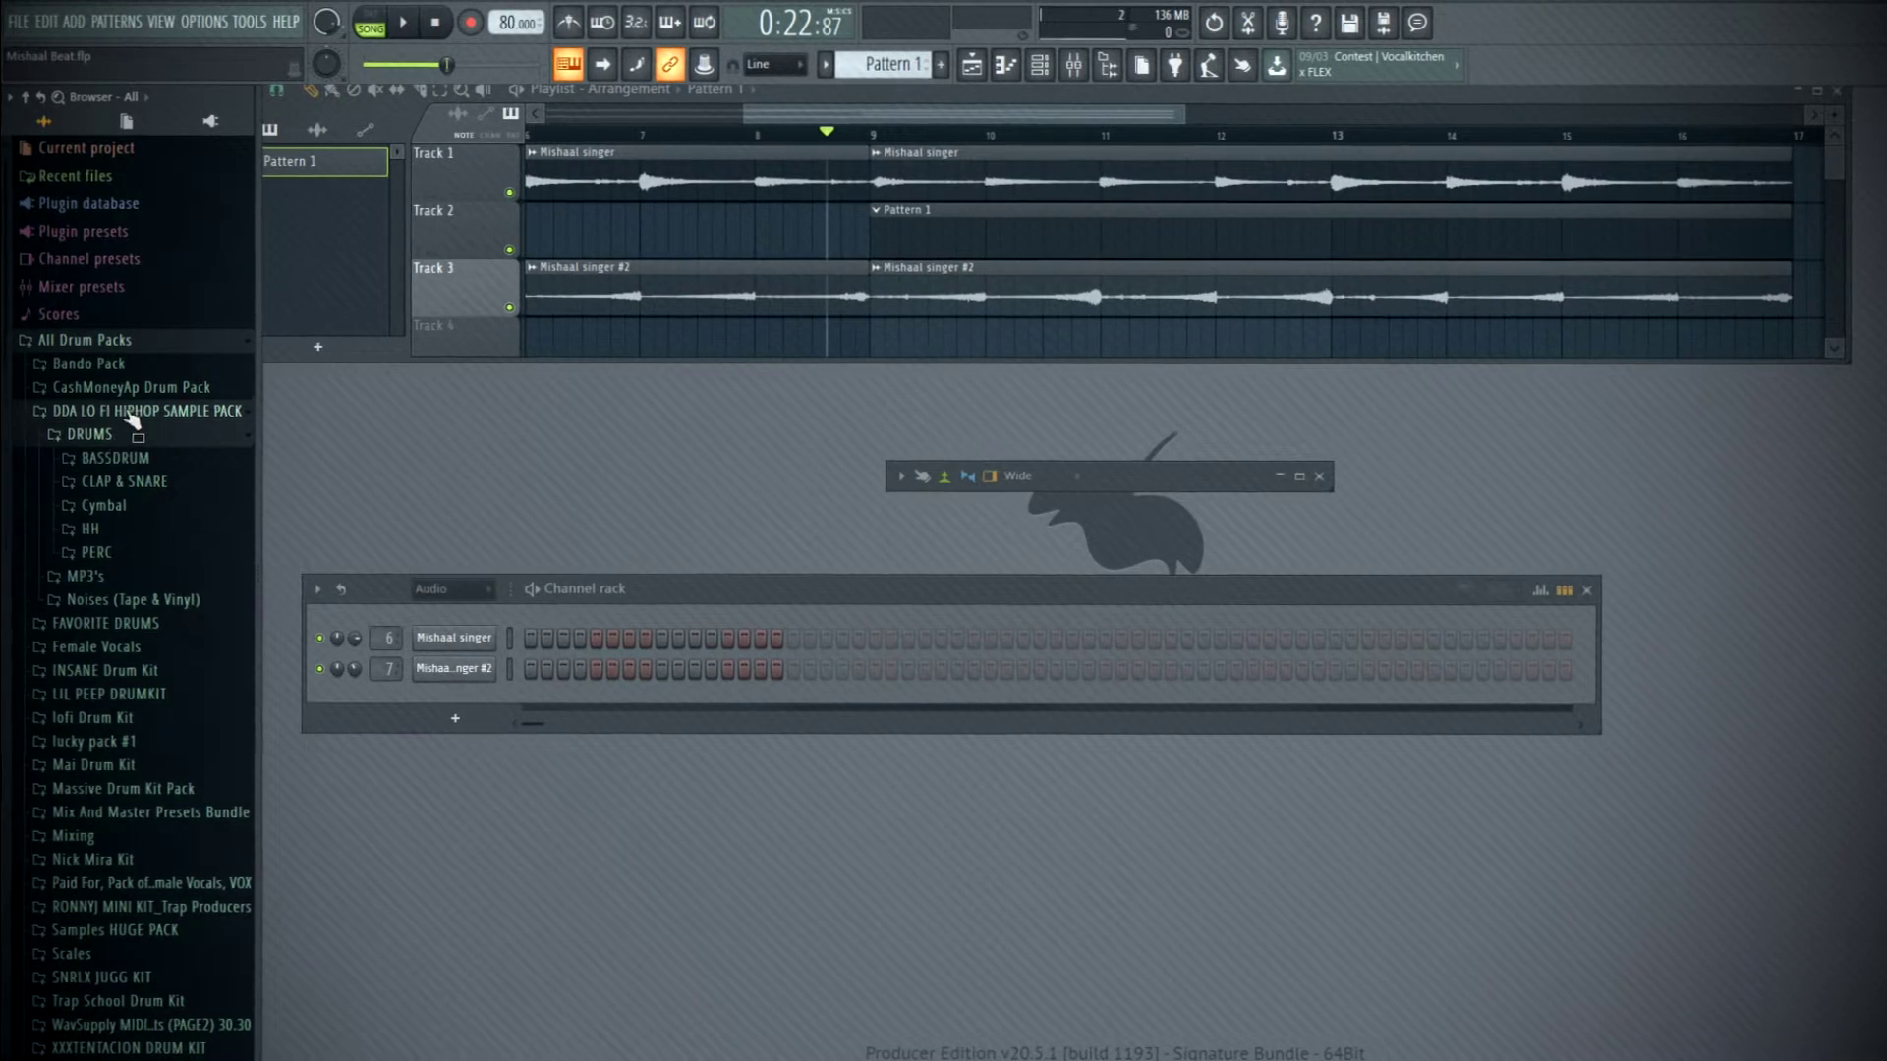
click(131, 413)
scroll(162, 589, down, 4)
scroll(160, 597, down, 3)
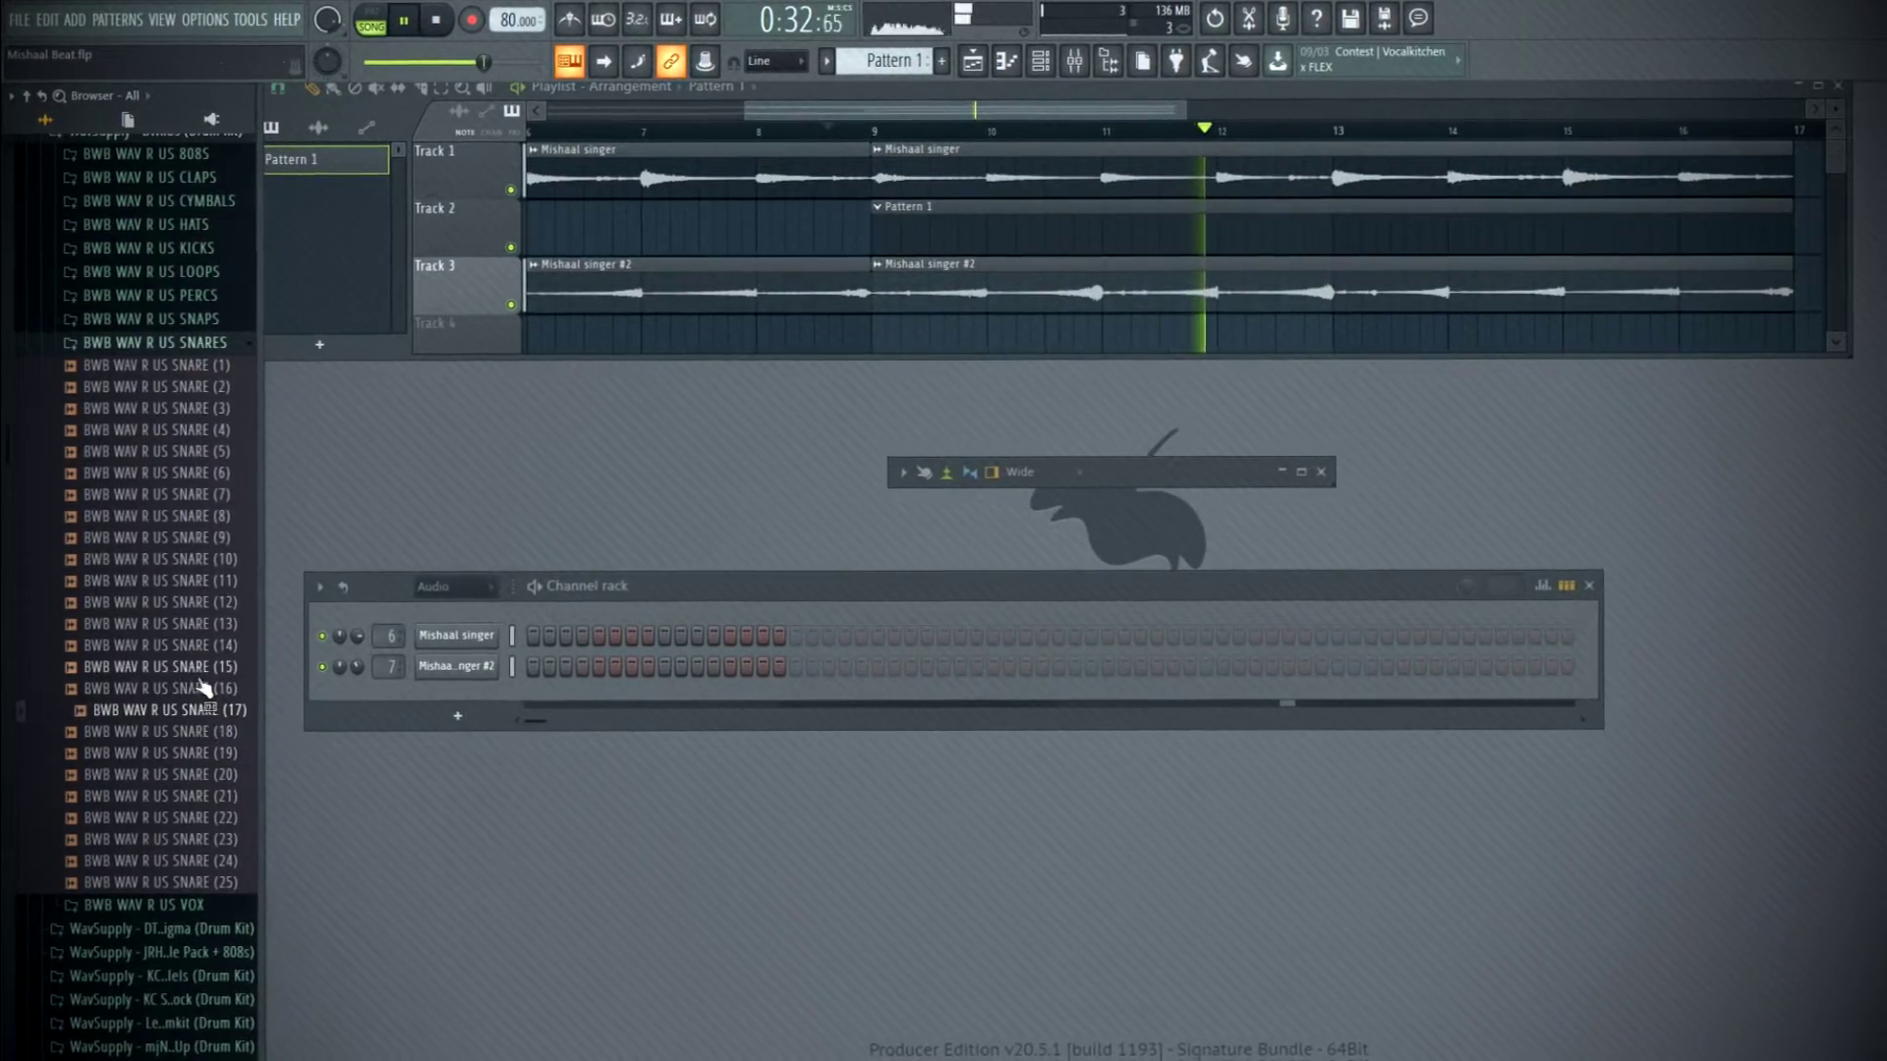
click(203, 688)
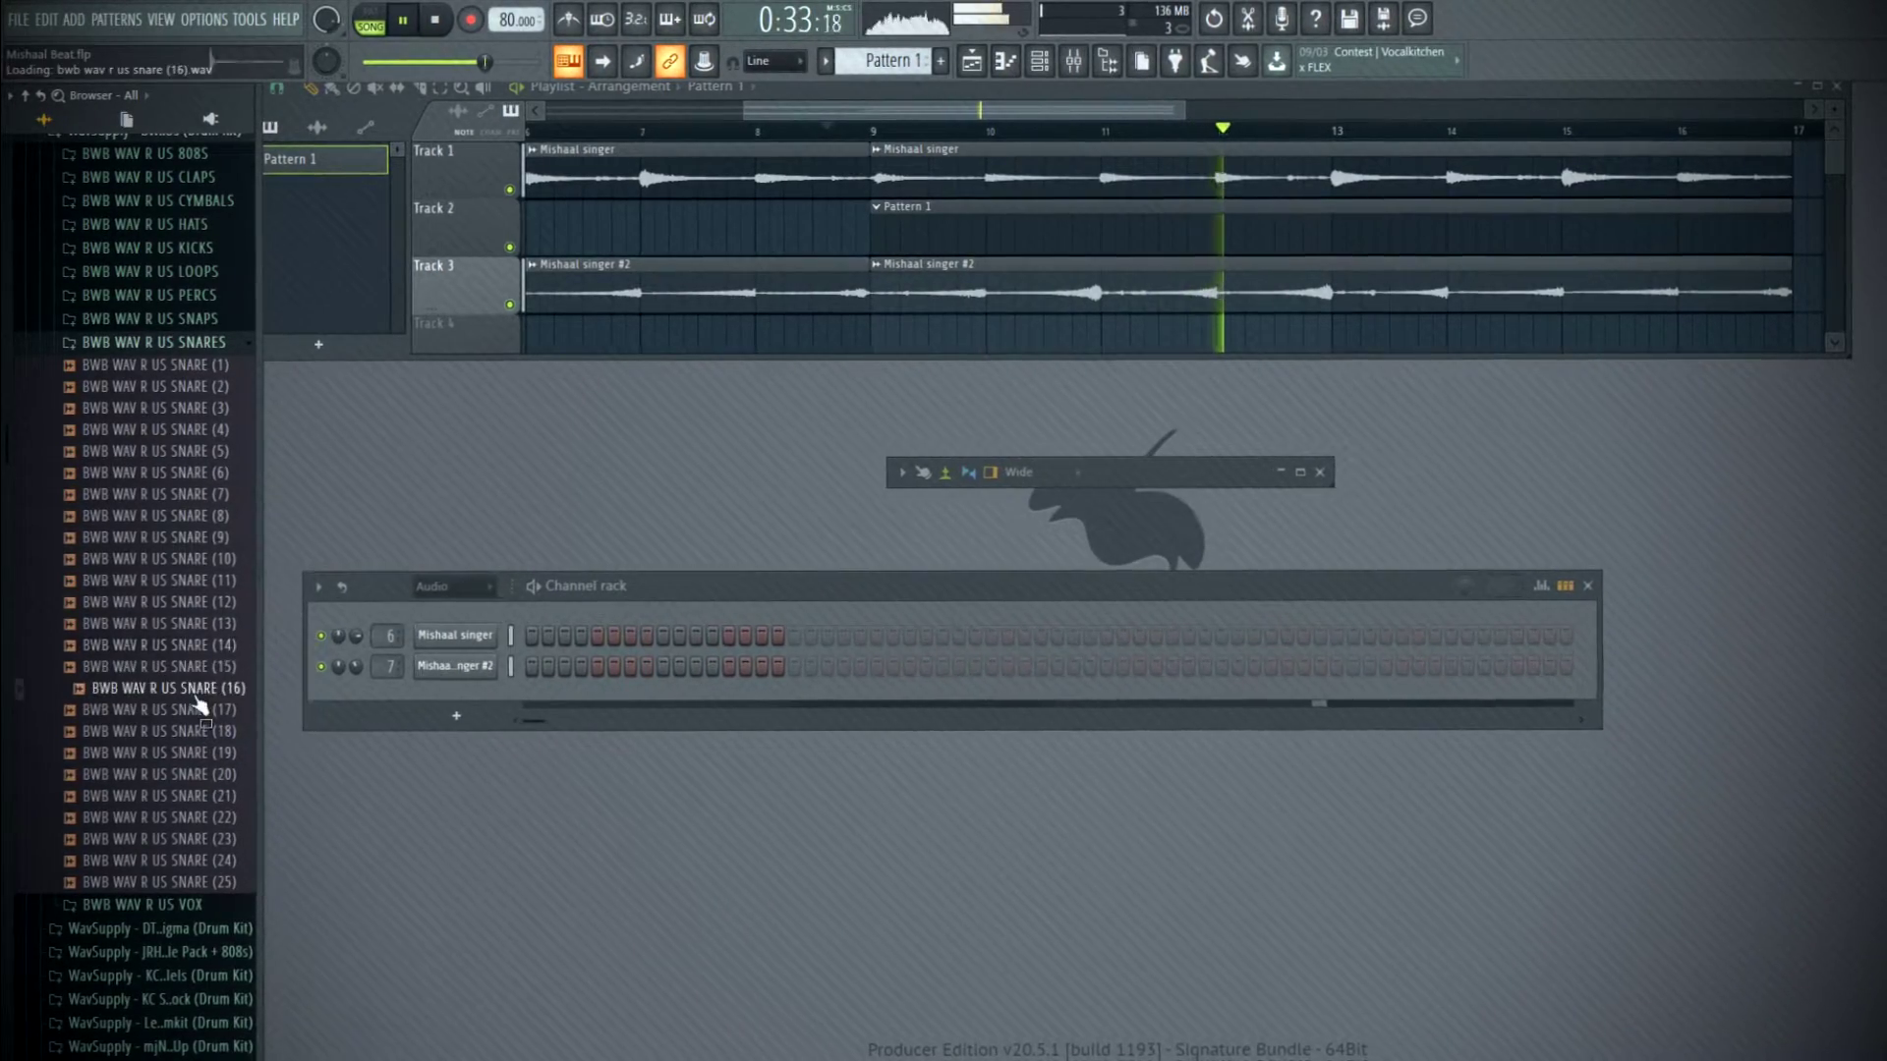
click(198, 668)
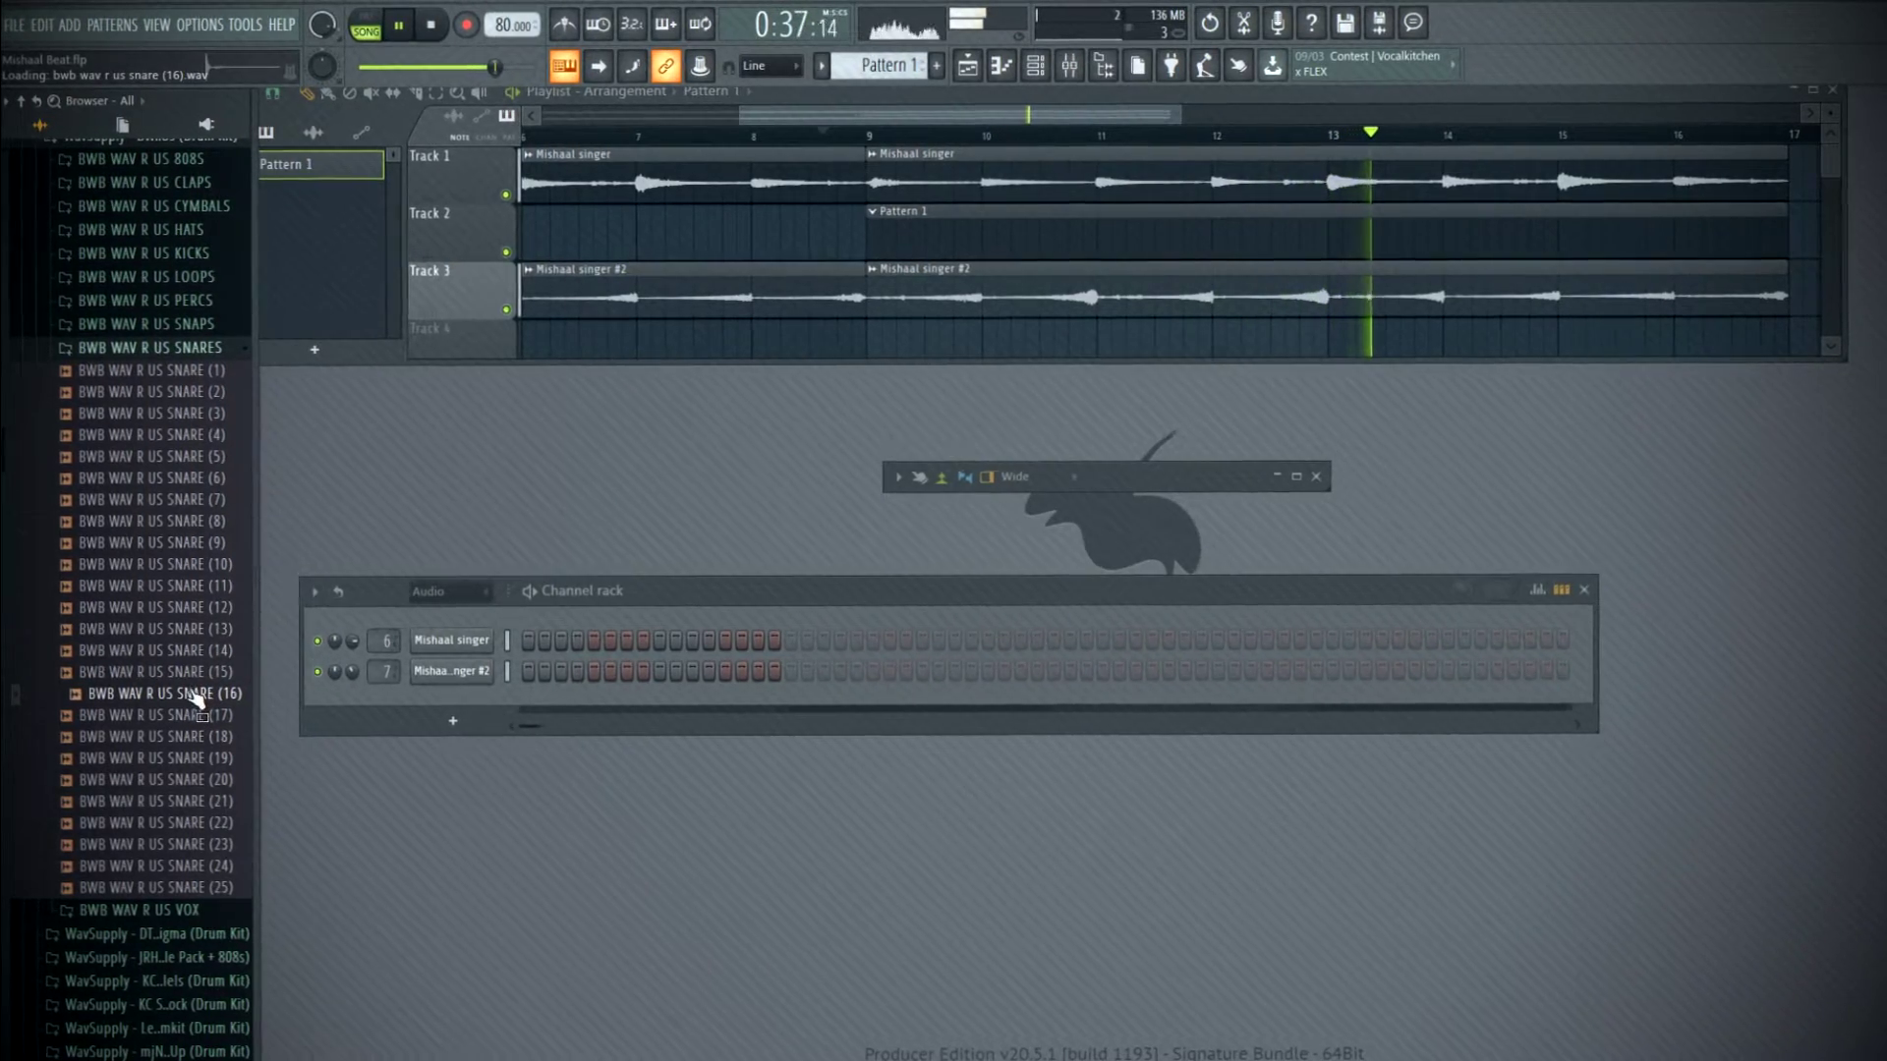
click(206, 605)
click(211, 584)
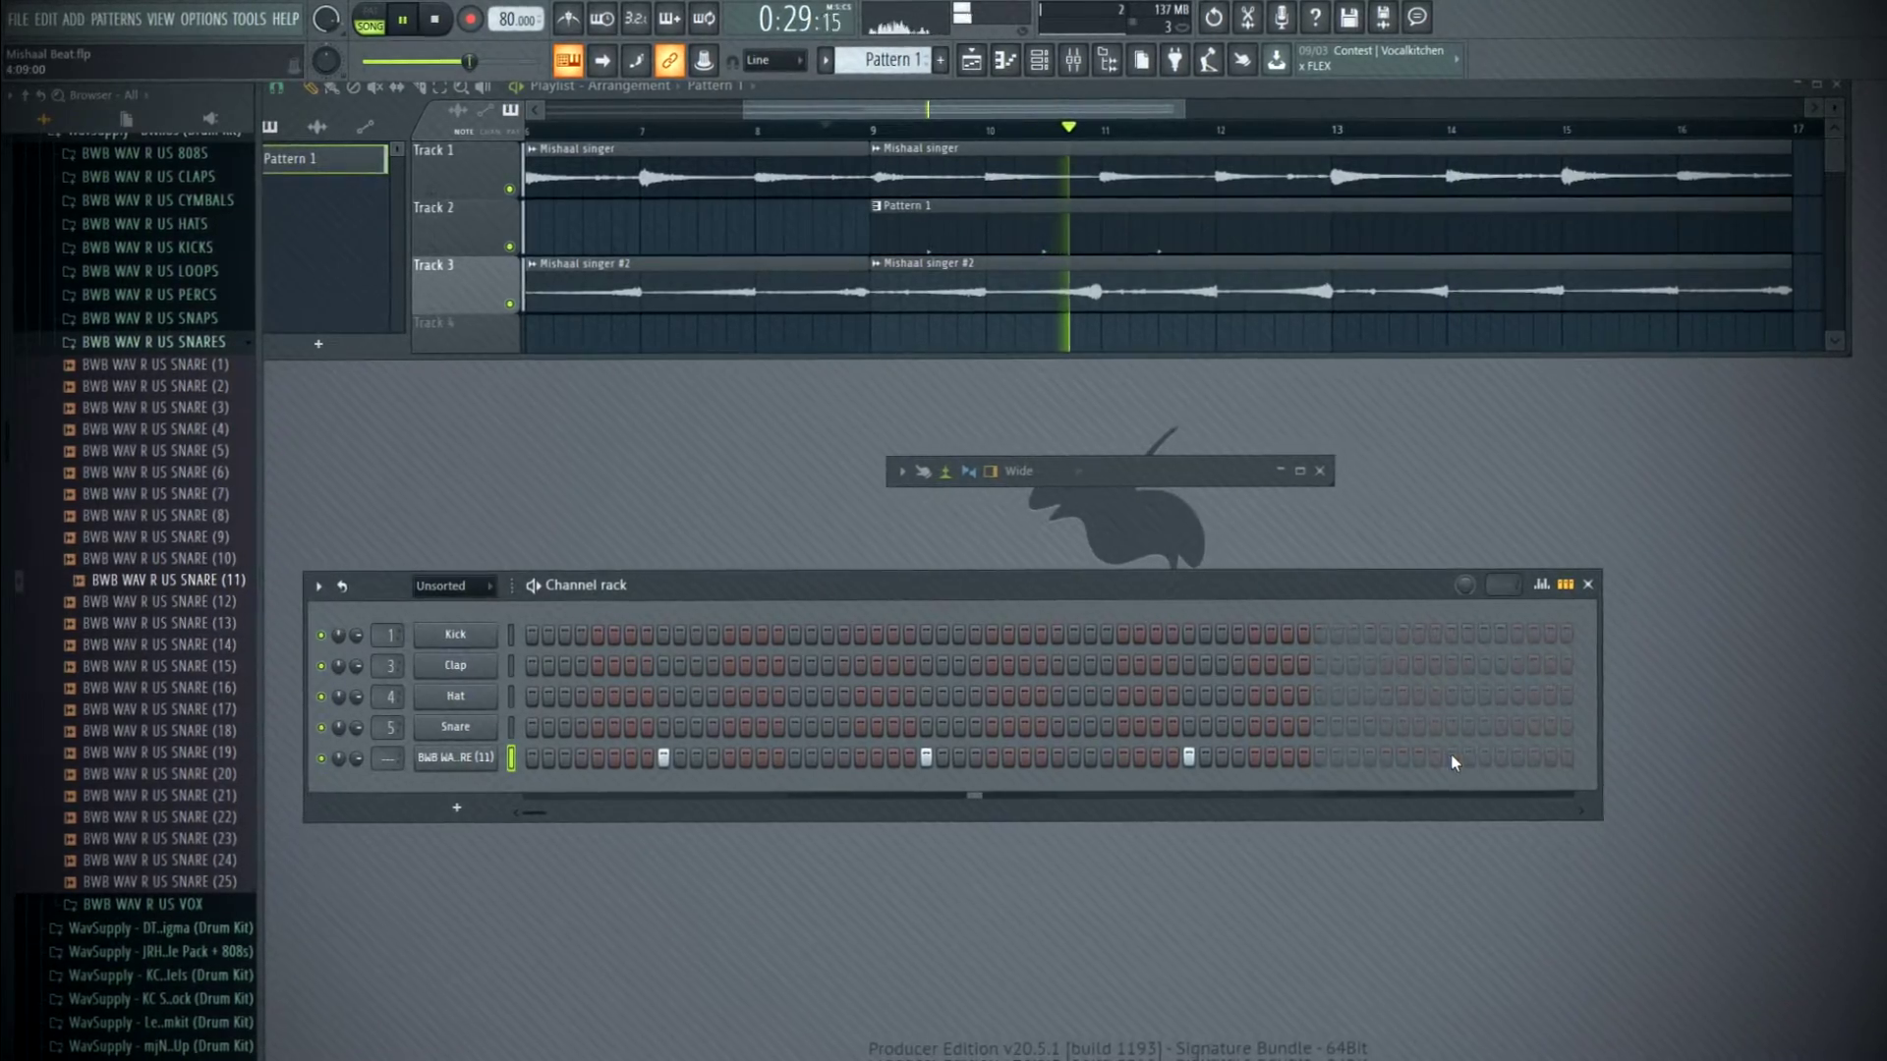
- Duplicate the four bars of snare hits in the SNARE (11) piano roll to fill eight bars
right_click(433, 754)
click(462, 761)
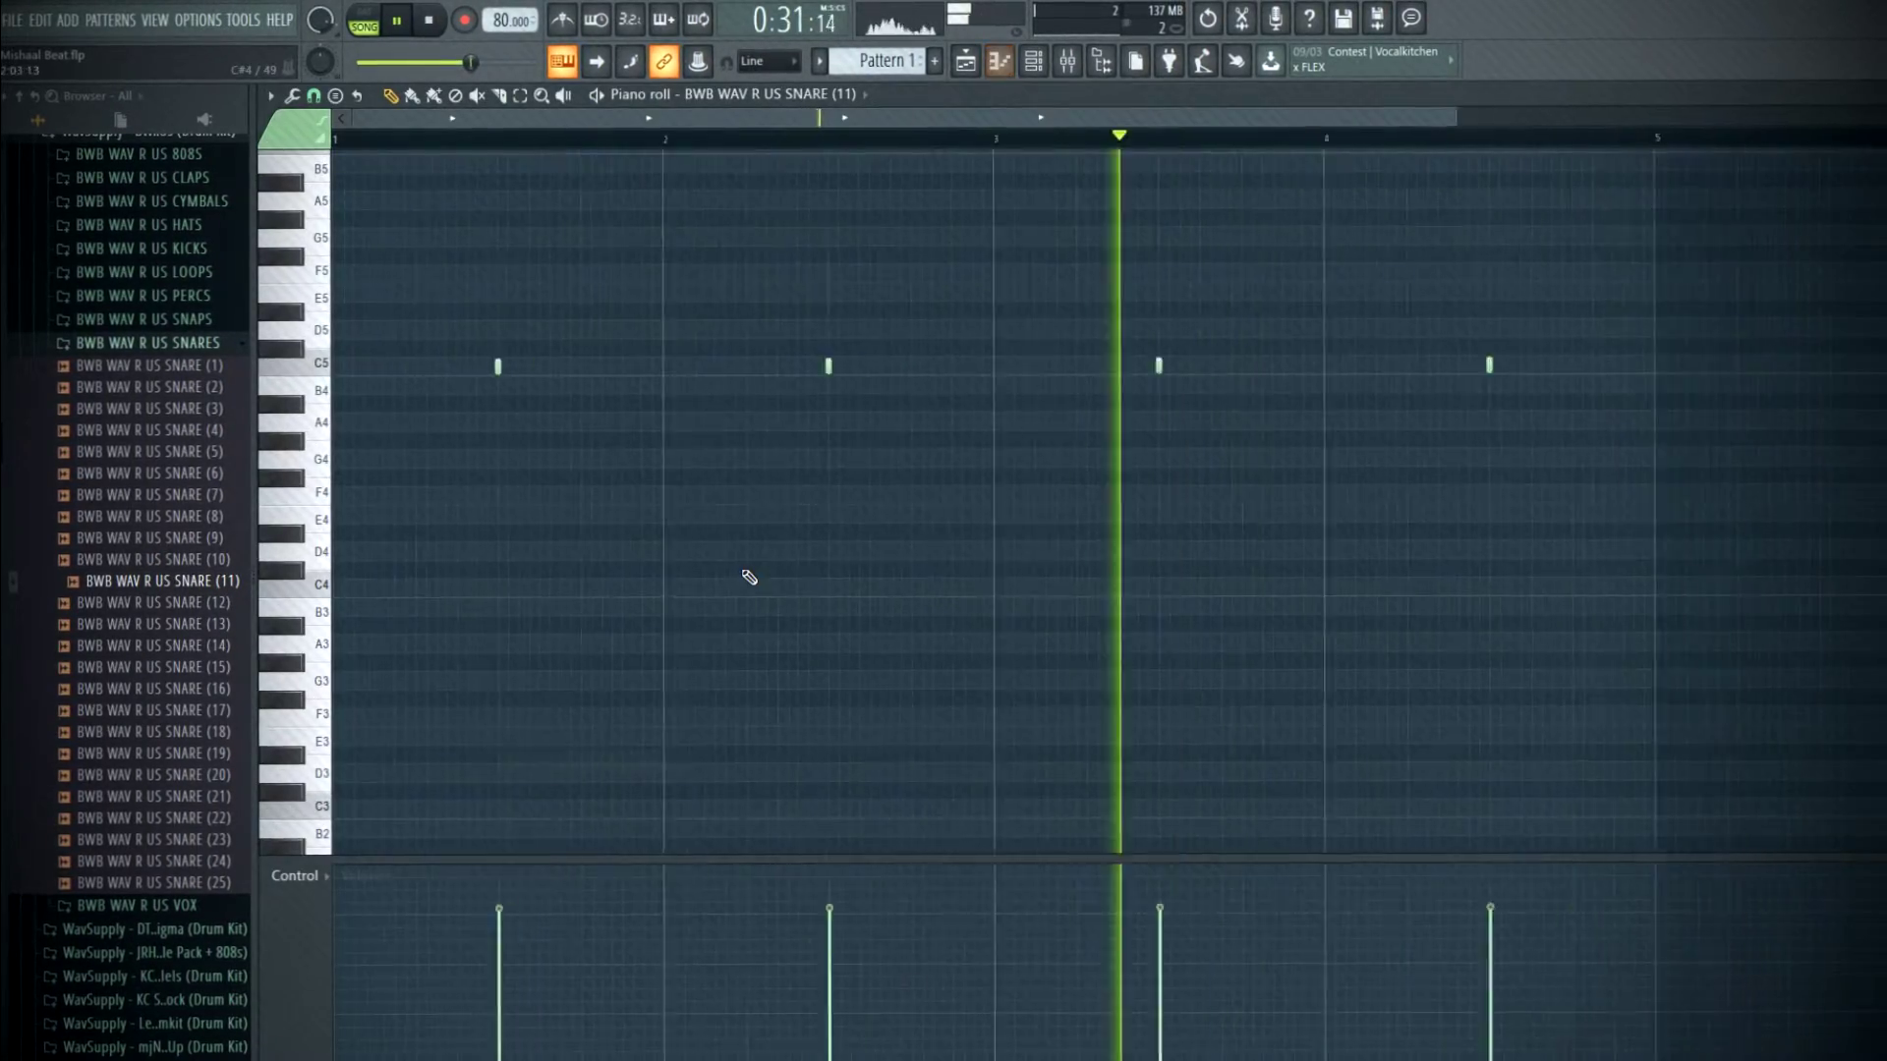
scroll(1163, 325, down, 3)
drag(1160, 143, 243, 184)
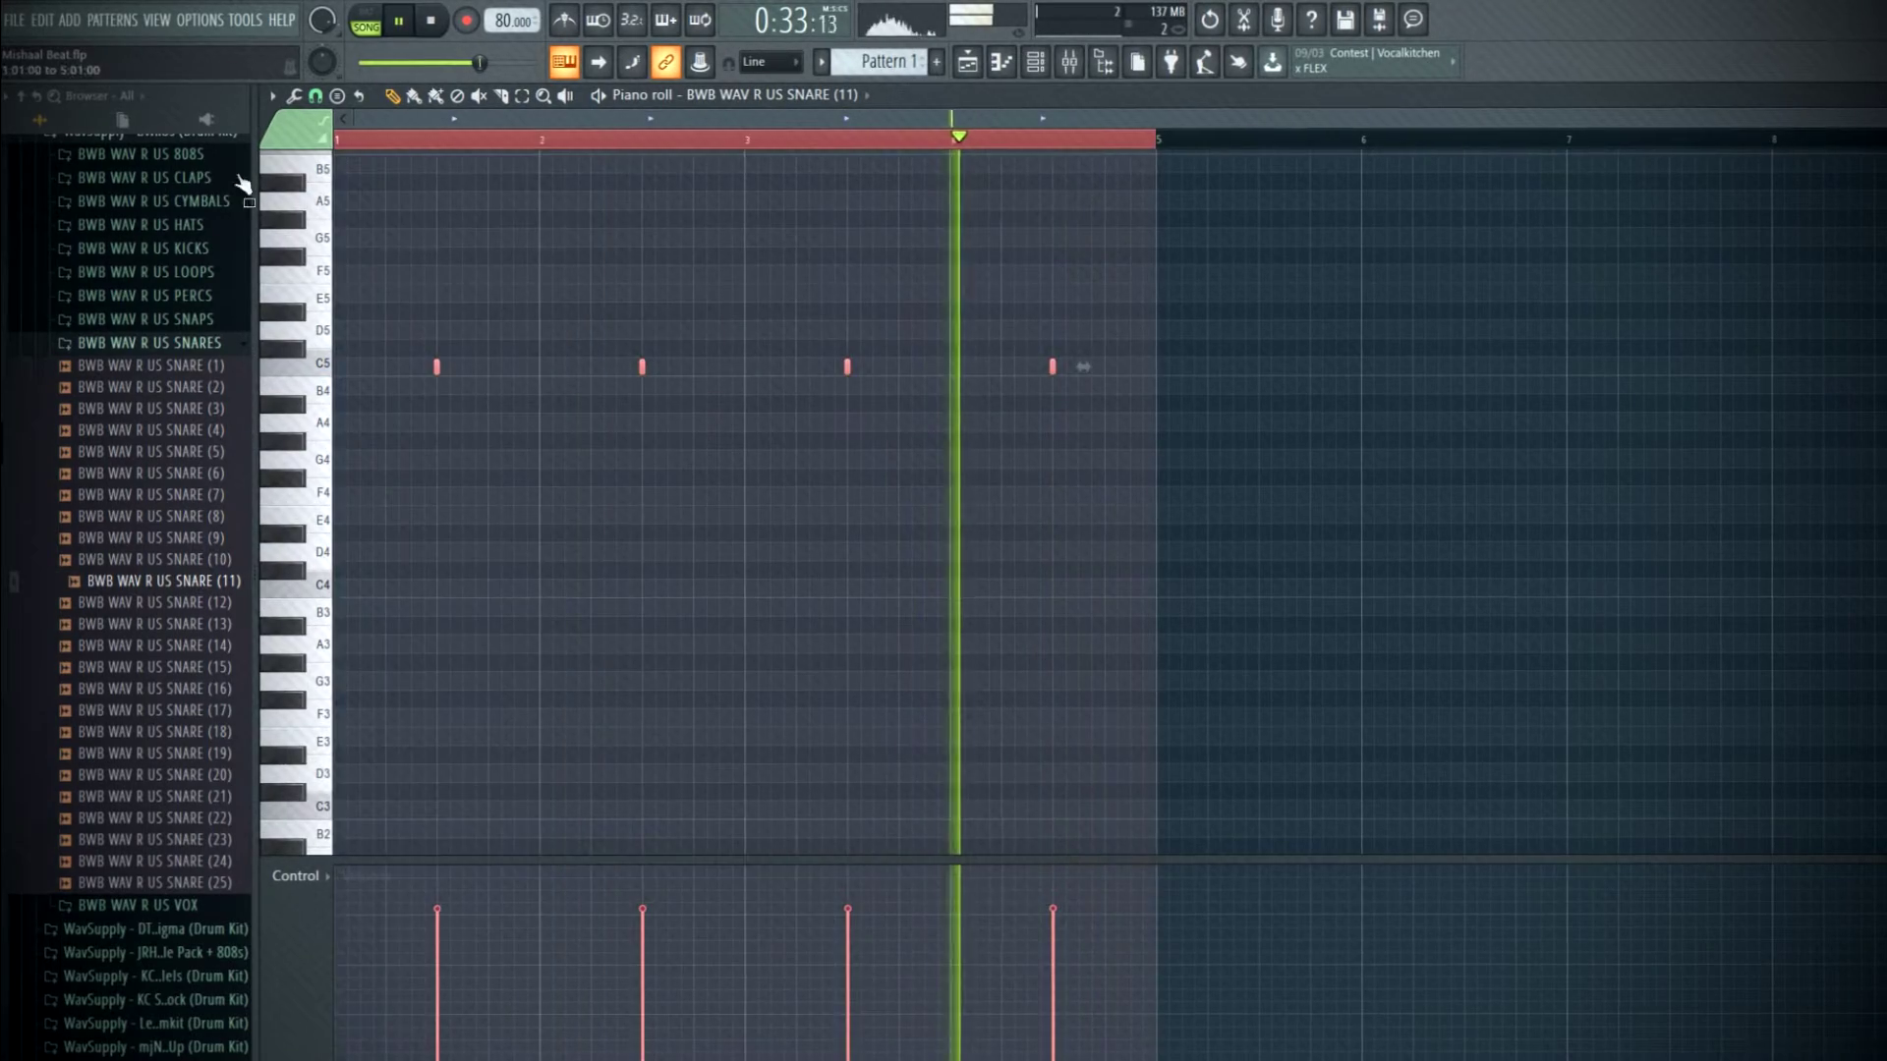
key(ctrl+b)
scroll(1129, 148, down, 2)
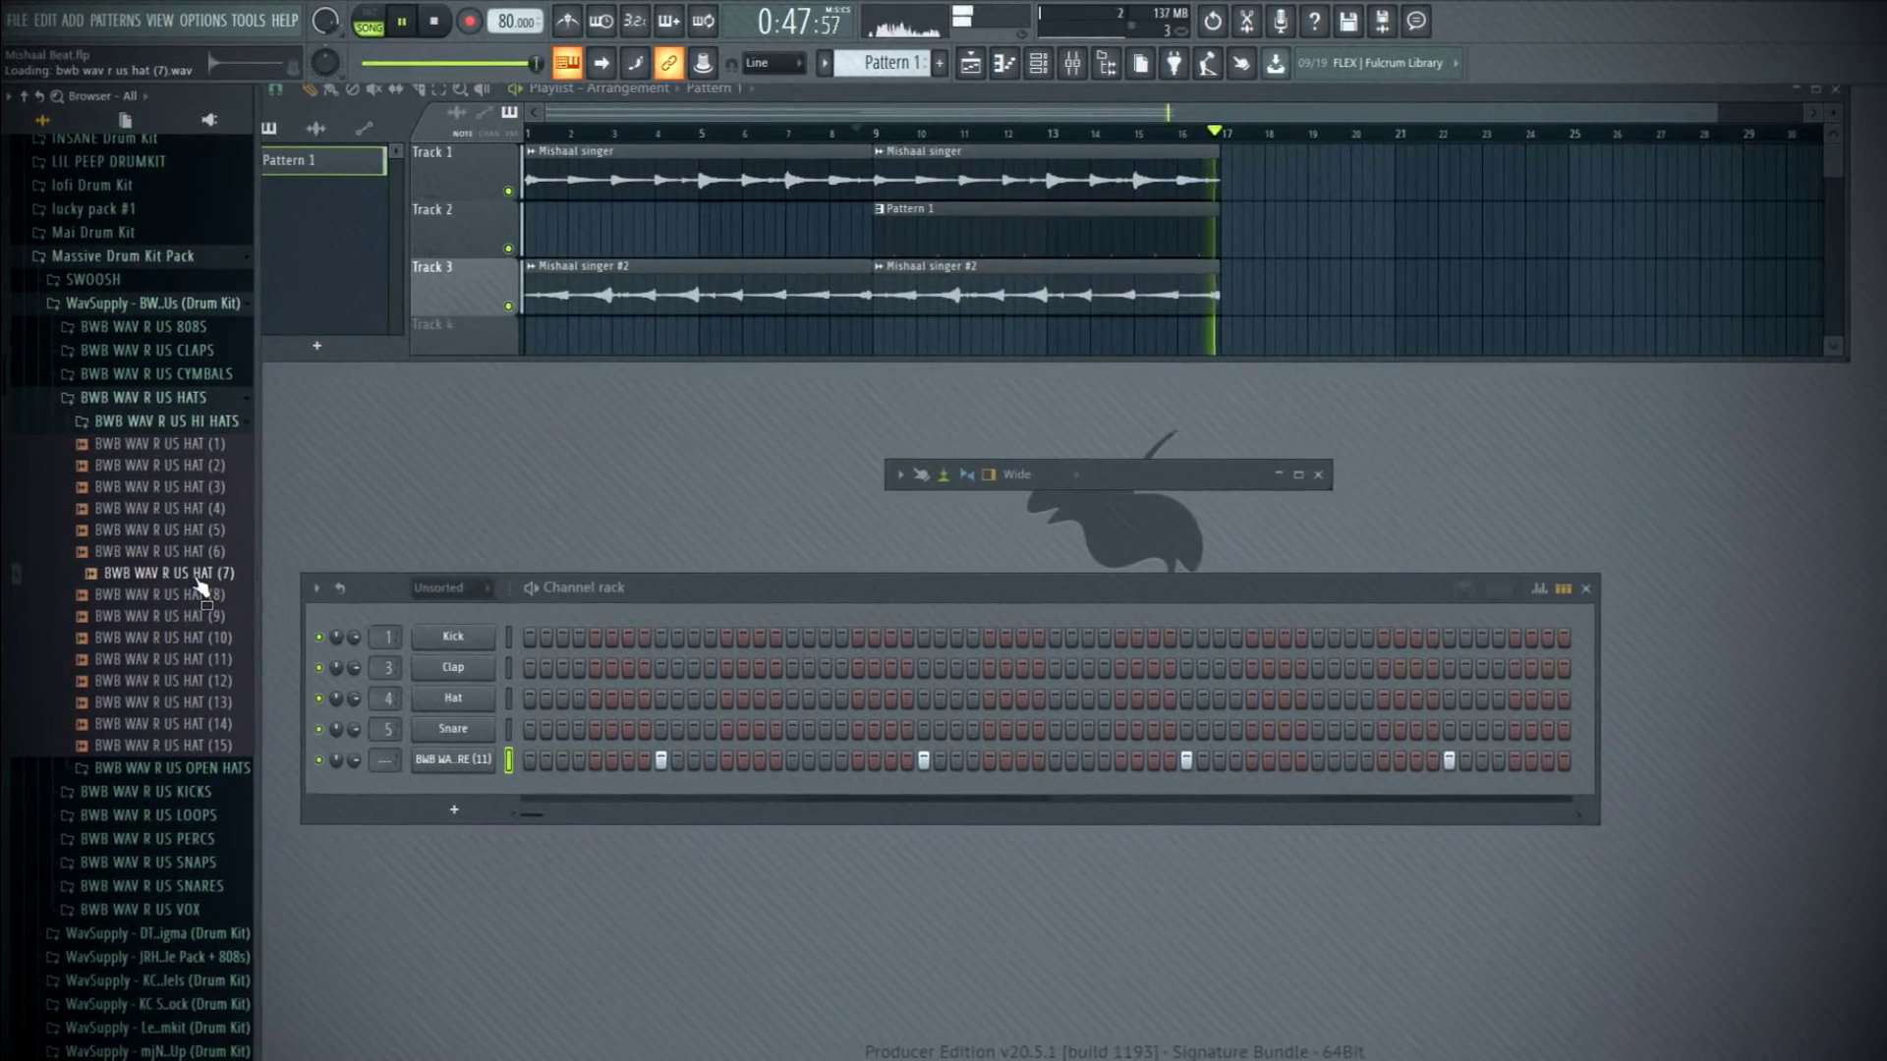
- Load BWB WAV R US HAT (7) as a channel and route the snare and hat to mixer tracks 8 and 9
drag(537, 792, 526, 794)
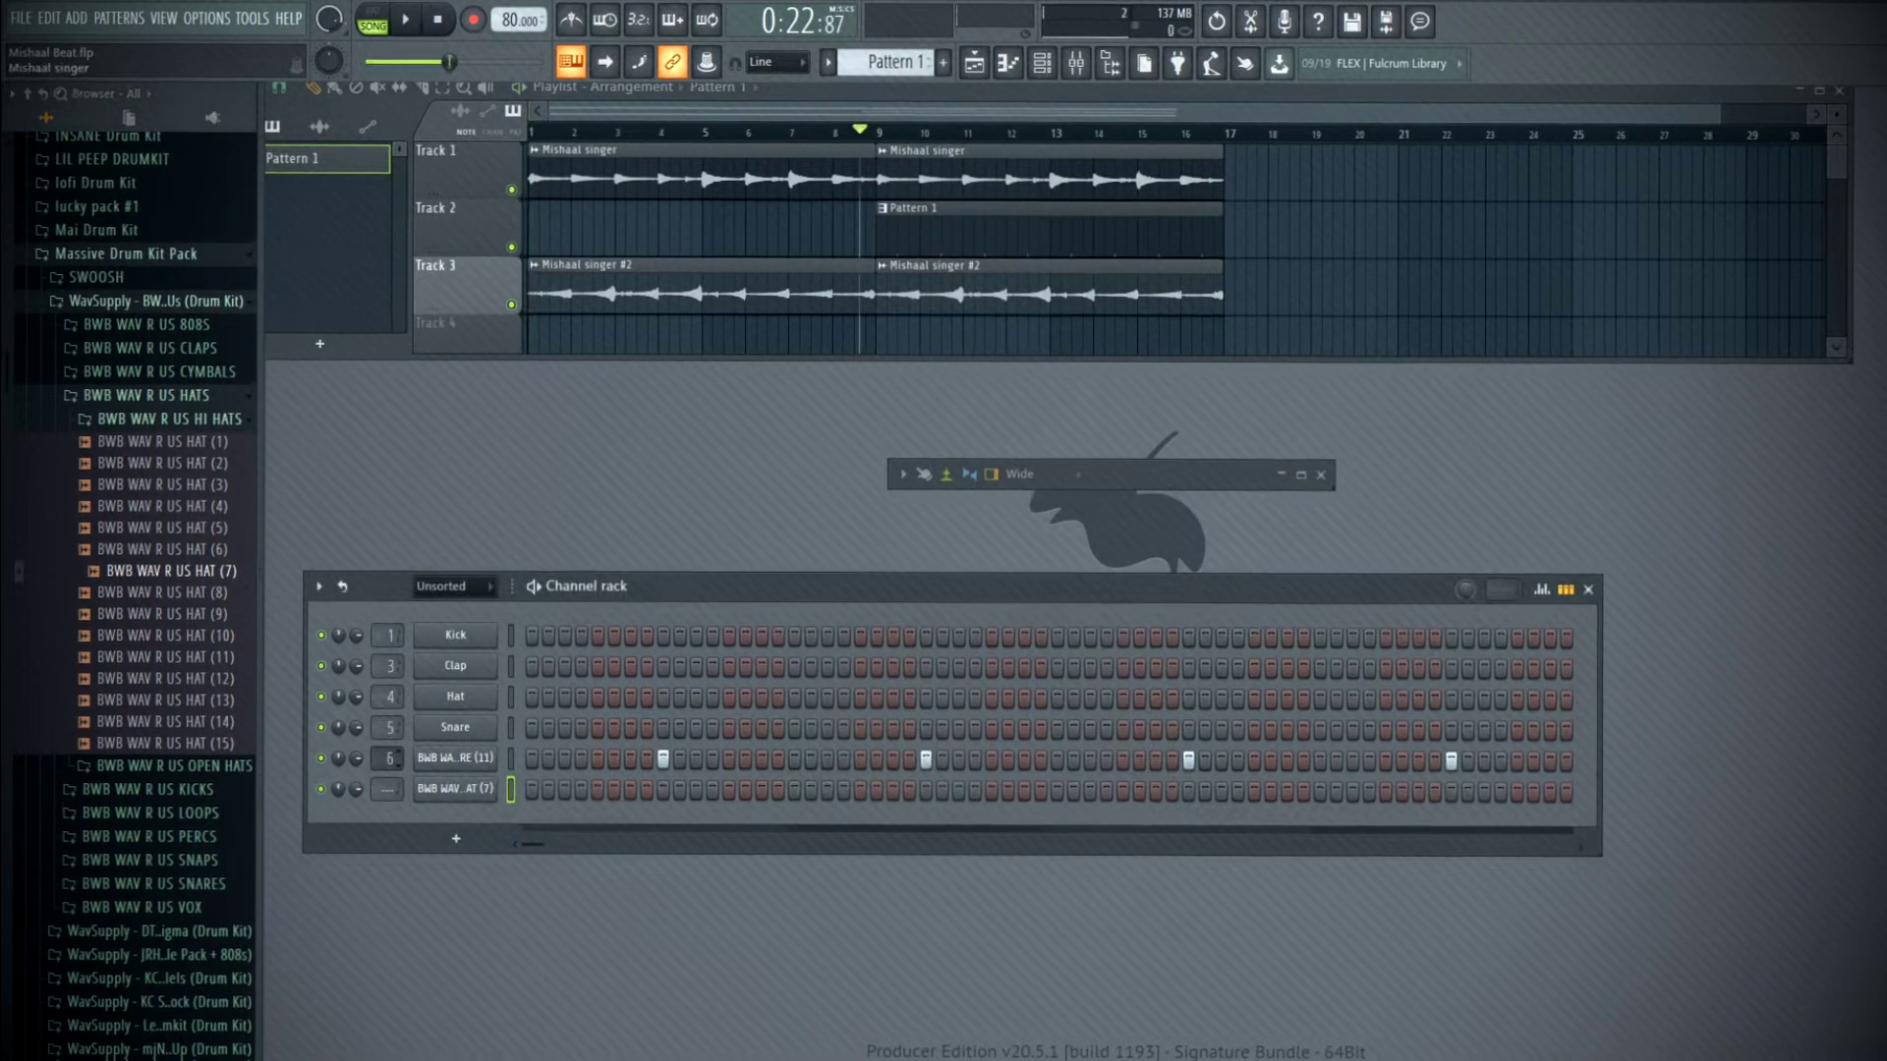
click(455, 759)
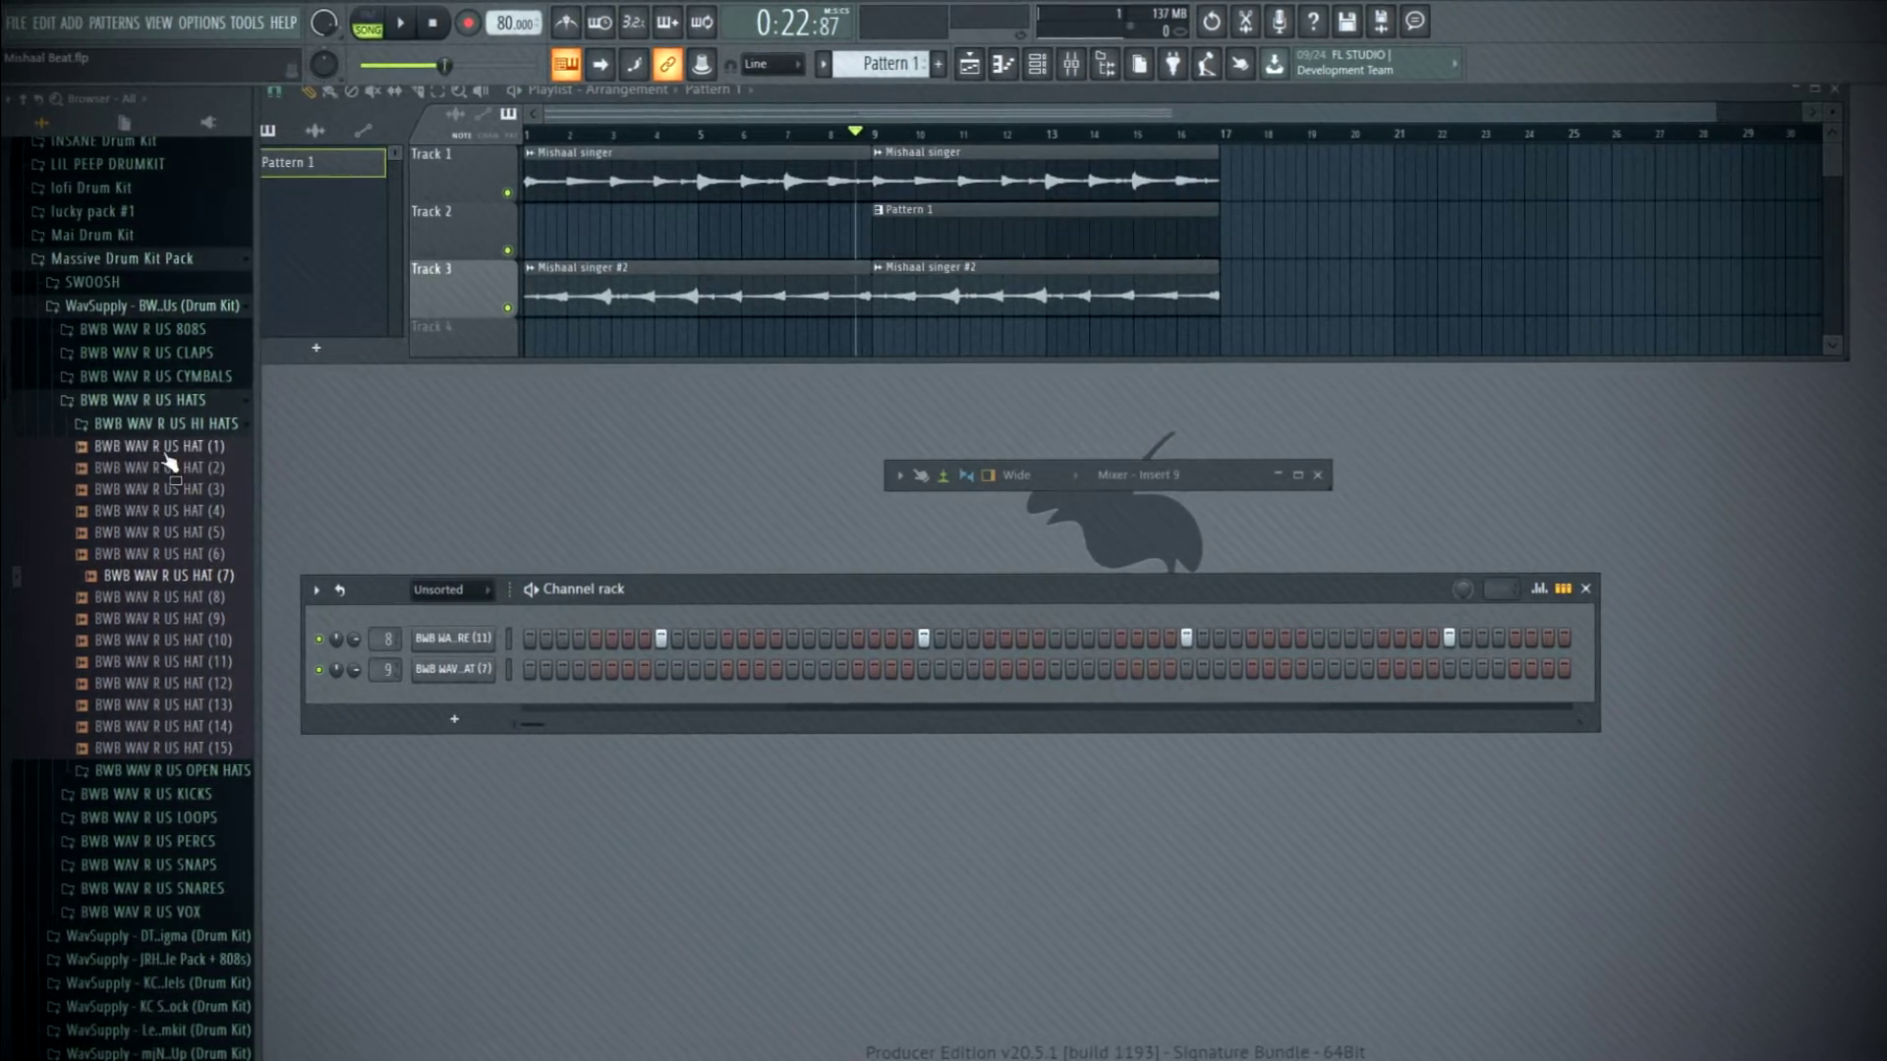
click(184, 425)
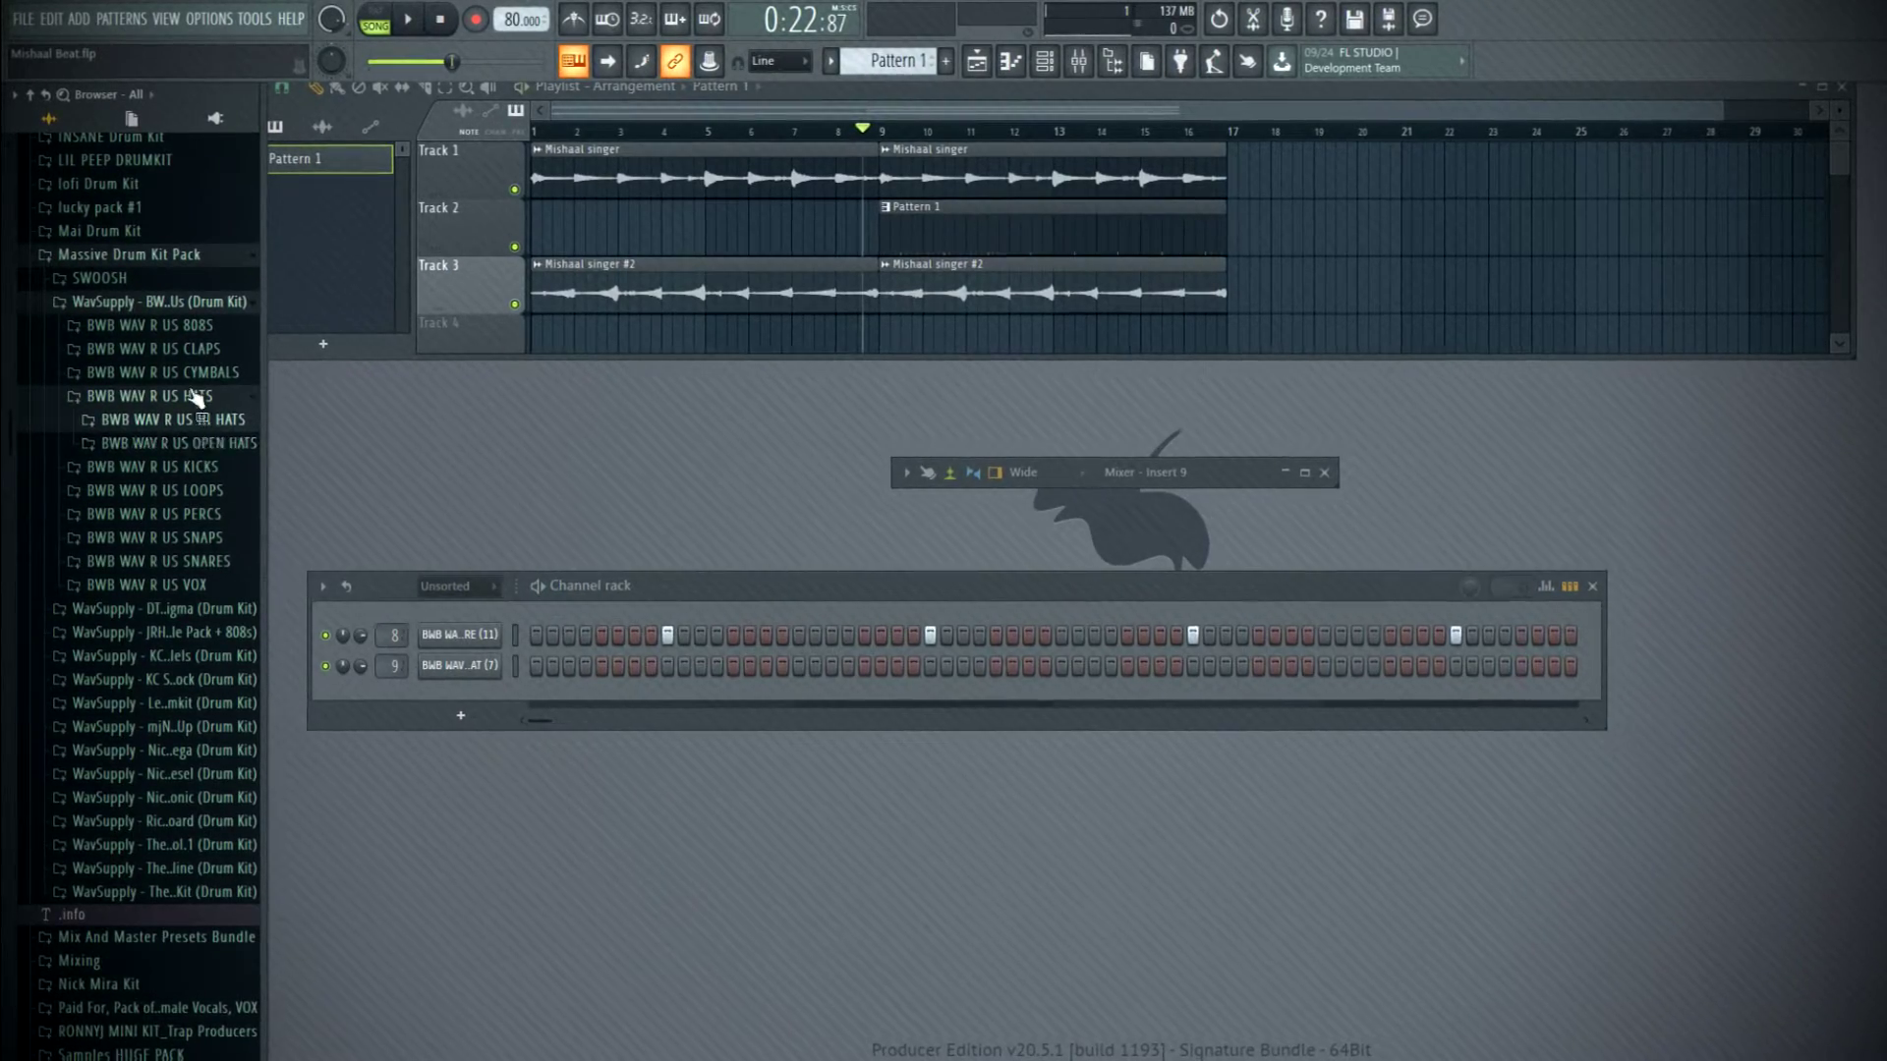
- Fill the hat channel with a hit every 2 steps and copy the notes onward in its piano roll
right_click(464, 683)
click(691, 717)
right_click(464, 683)
click(526, 664)
key(ctrl+a)
key(ctrl+c)
key(ctrl+v)
- Lower the velocity of every other hat note in the piano roll
key(Right)
scroll(674, 386, up, 3)
key(Right)
scroll(704, 506, down, 1)
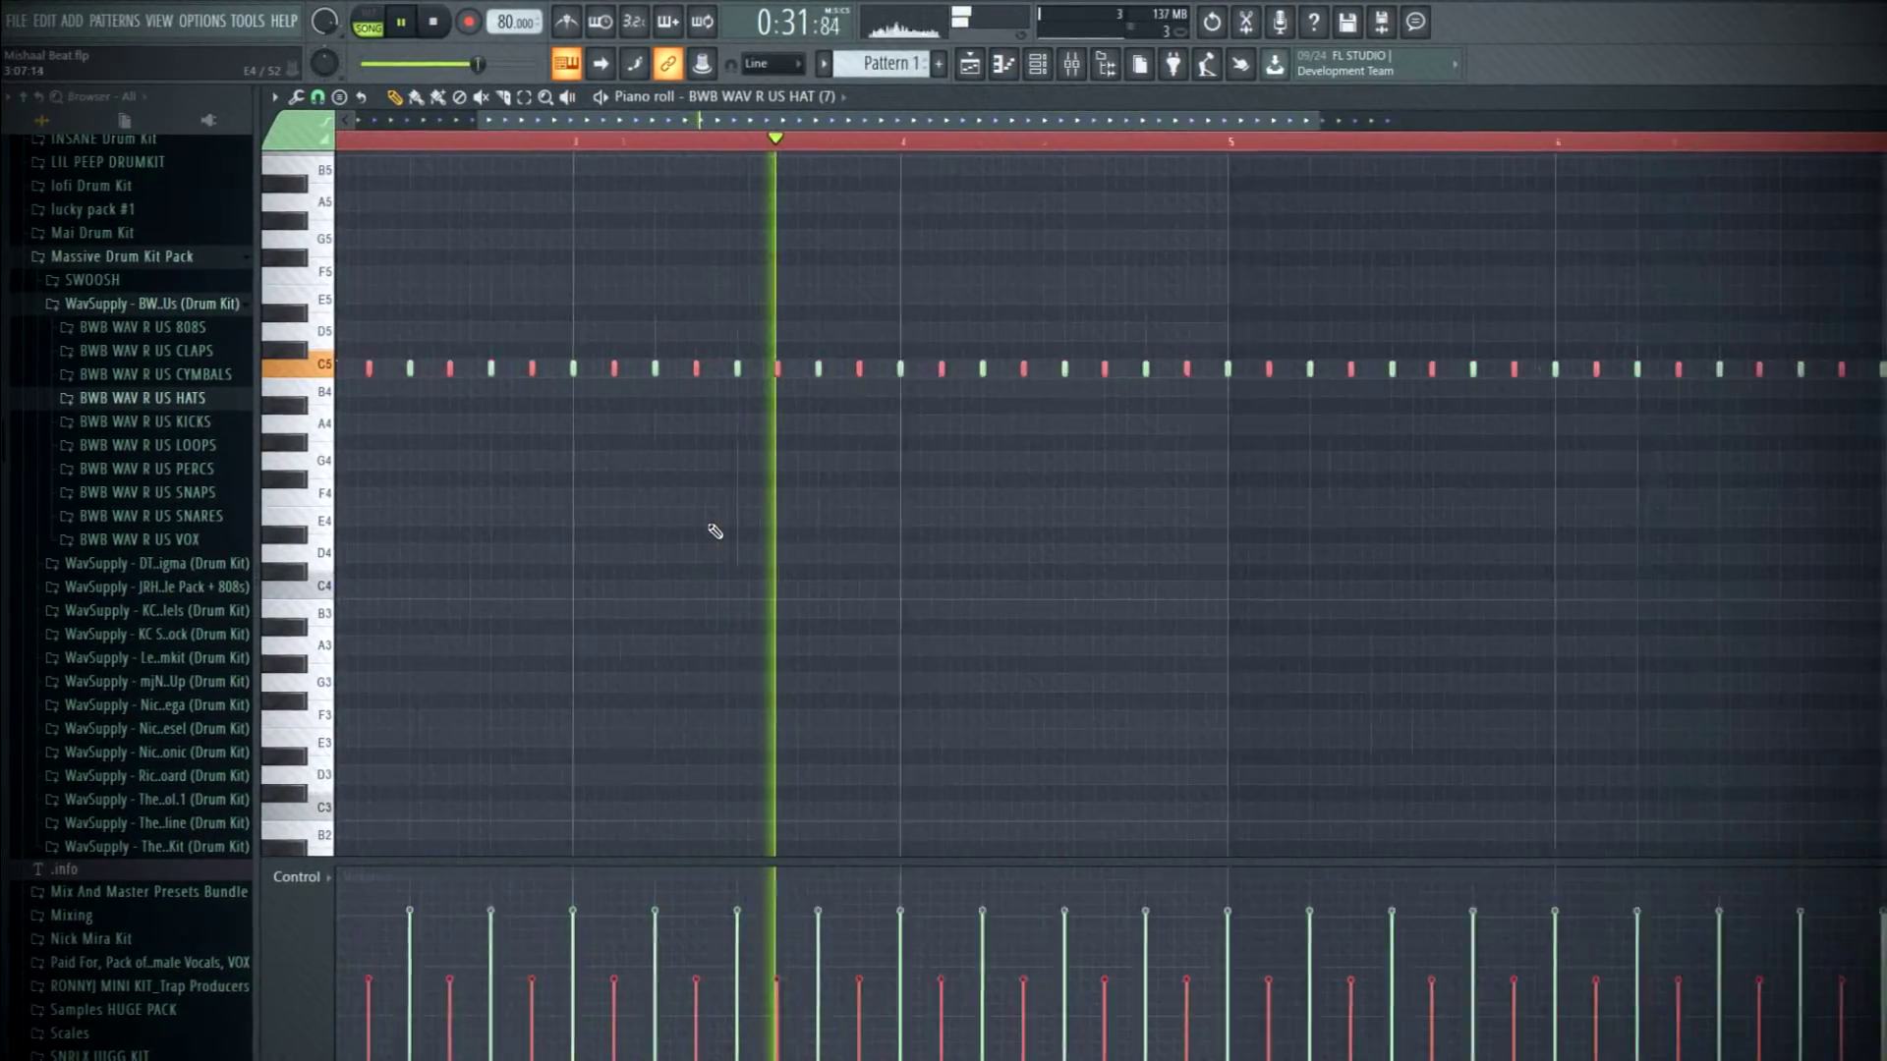
key(F7)
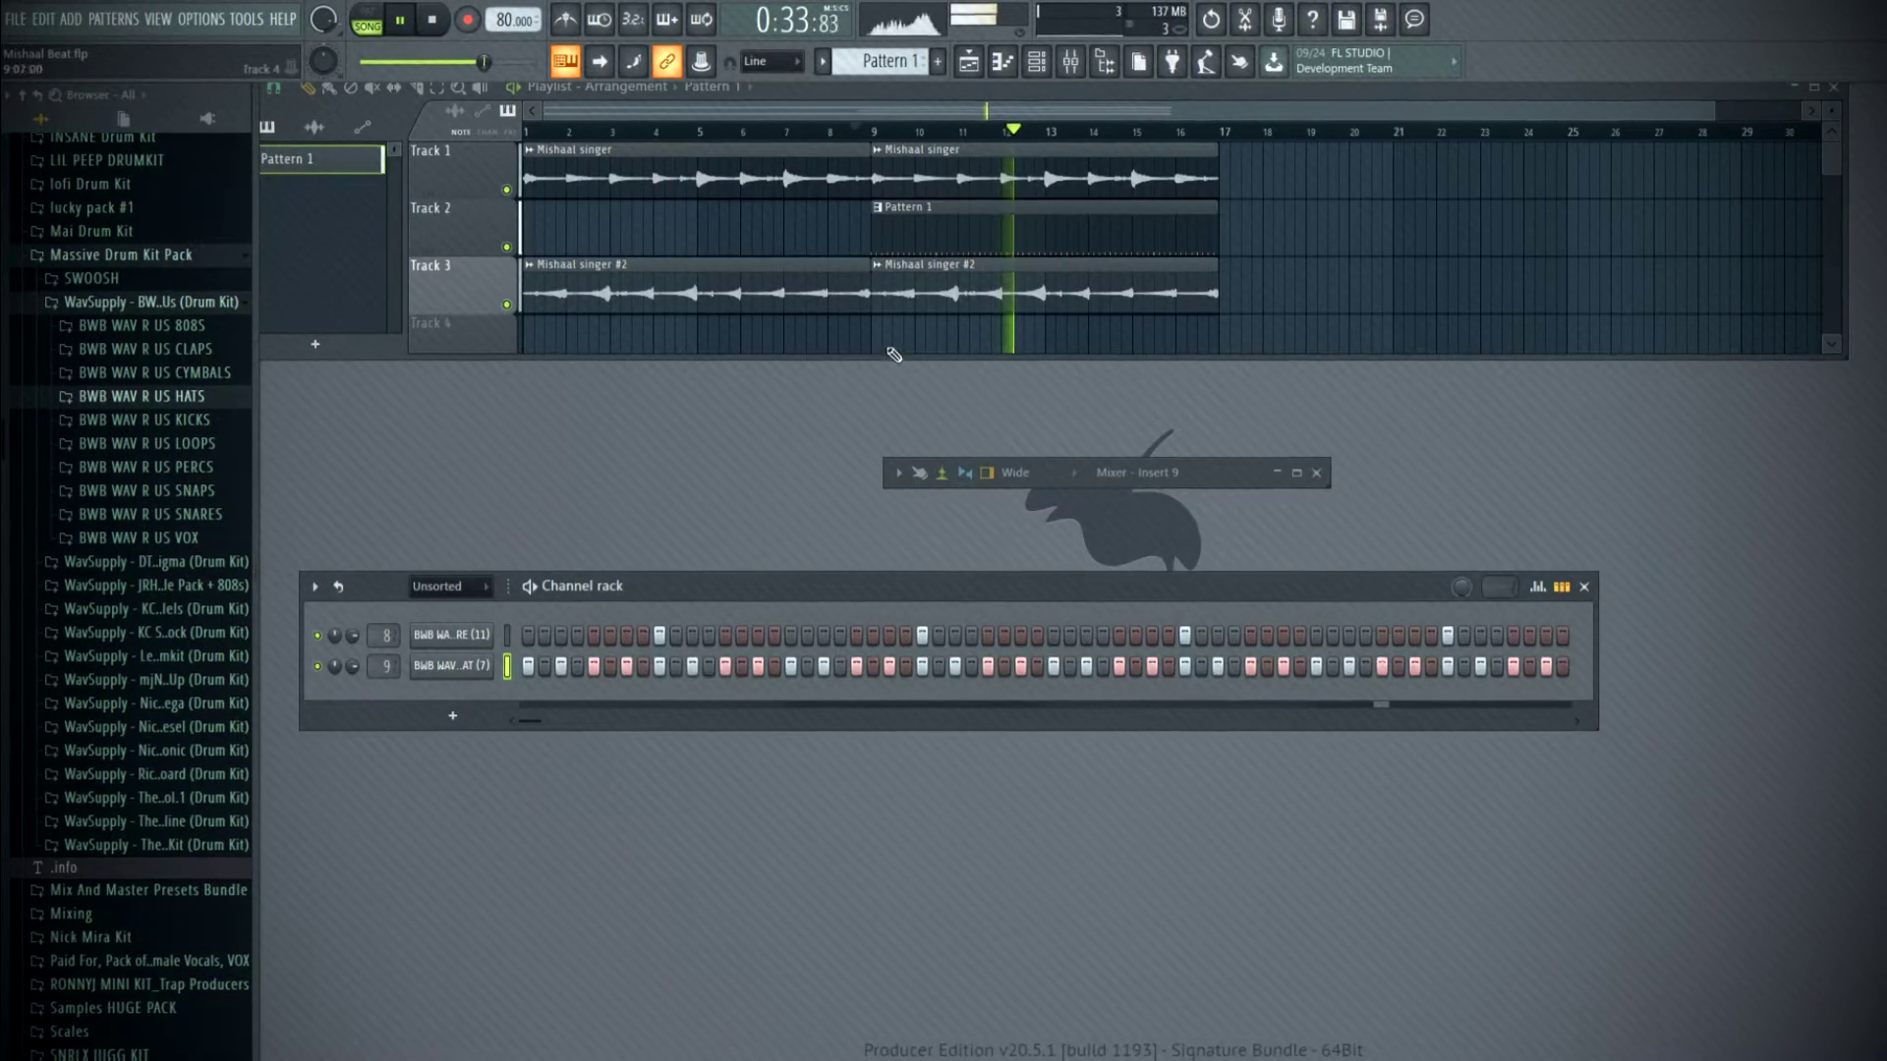
- Load BWB WAV R US KICK (20) as a channel on mixer track 10 and place hits on steps 1, 2, 7, 21 and 22
drag(172, 830, 182, 842)
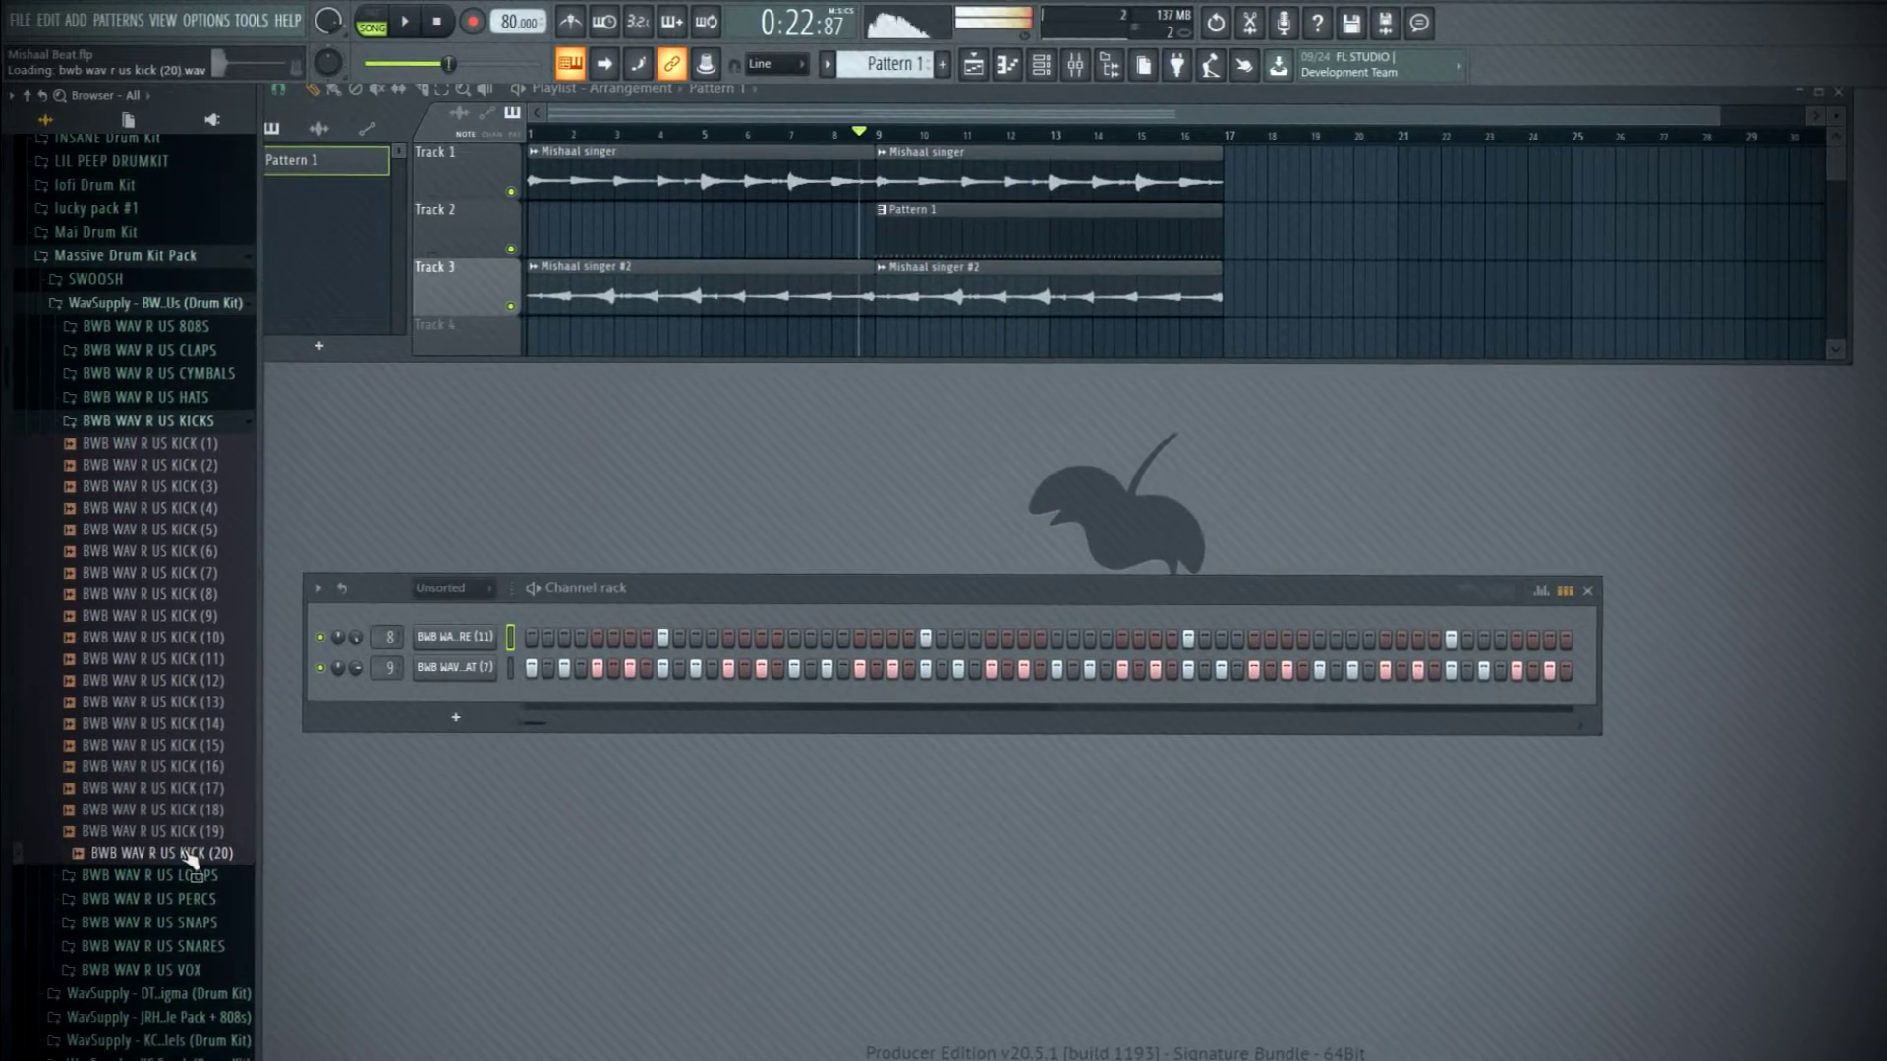
drag(464, 688, 460, 699)
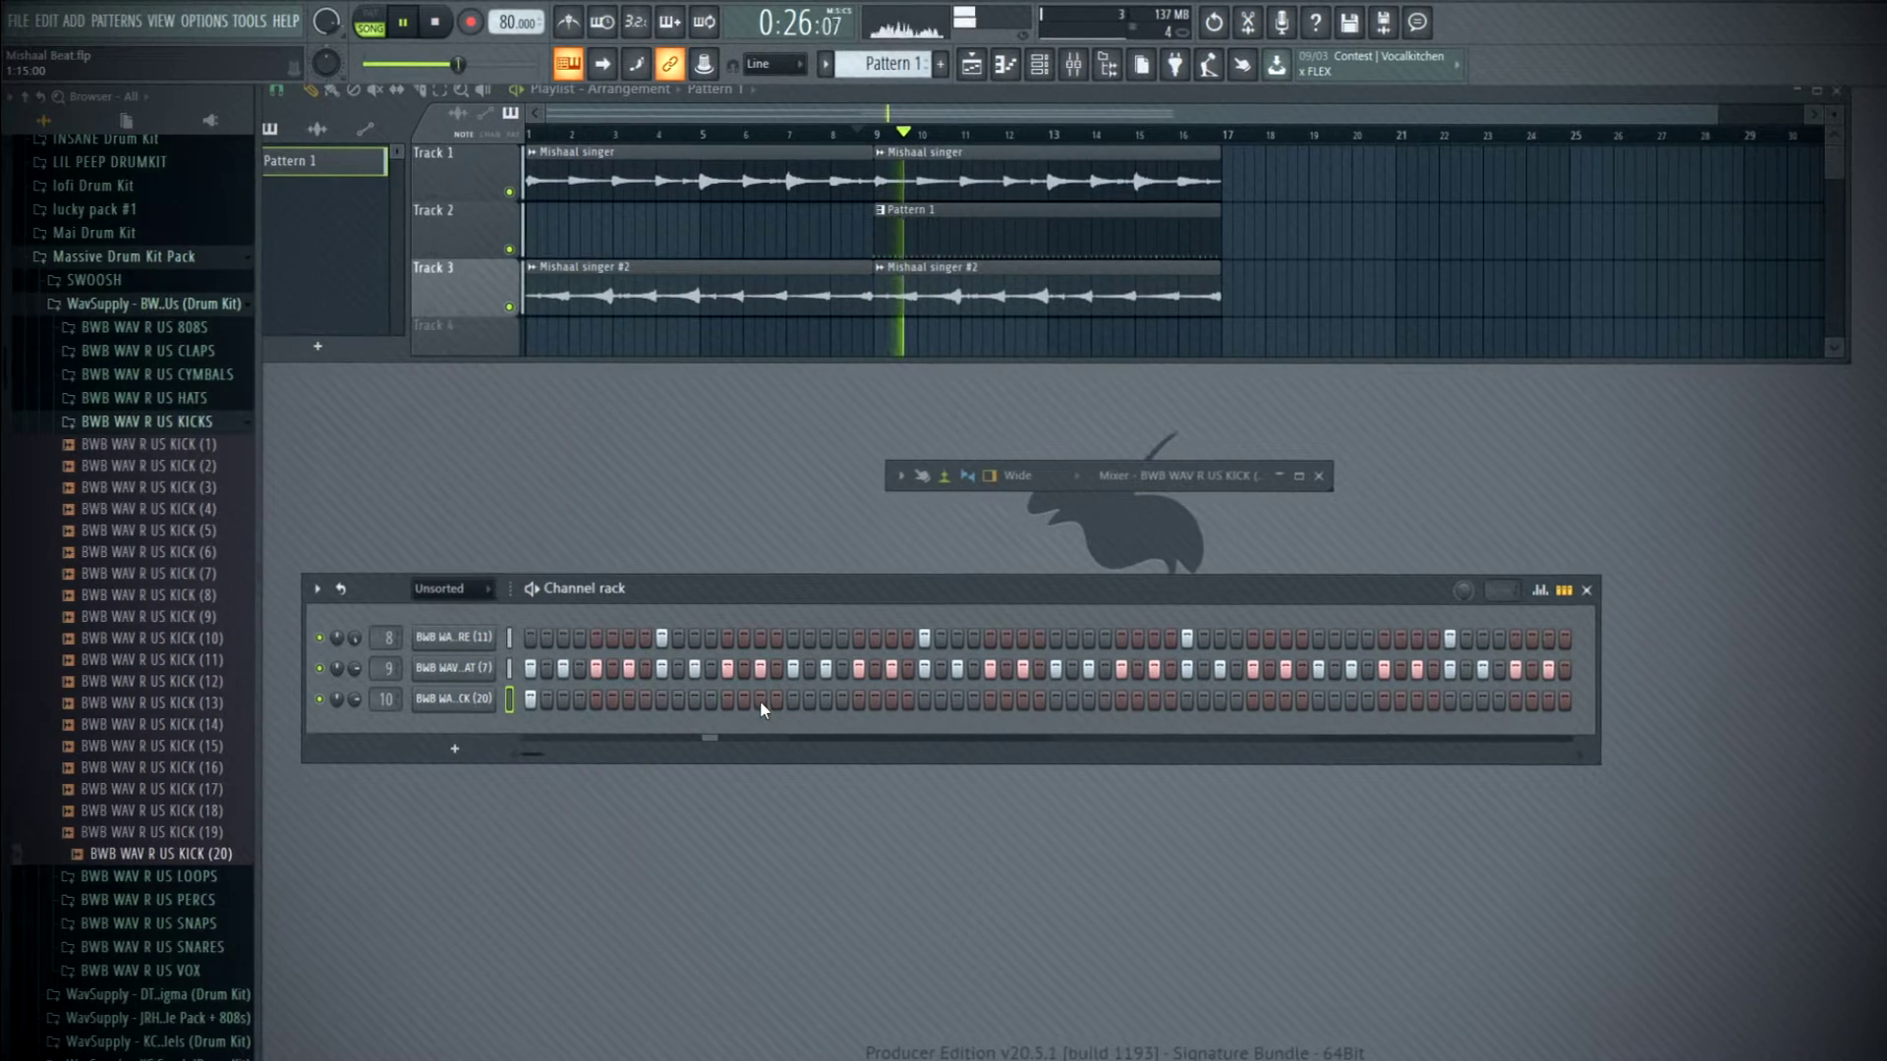
click(857, 700)
click(880, 700)
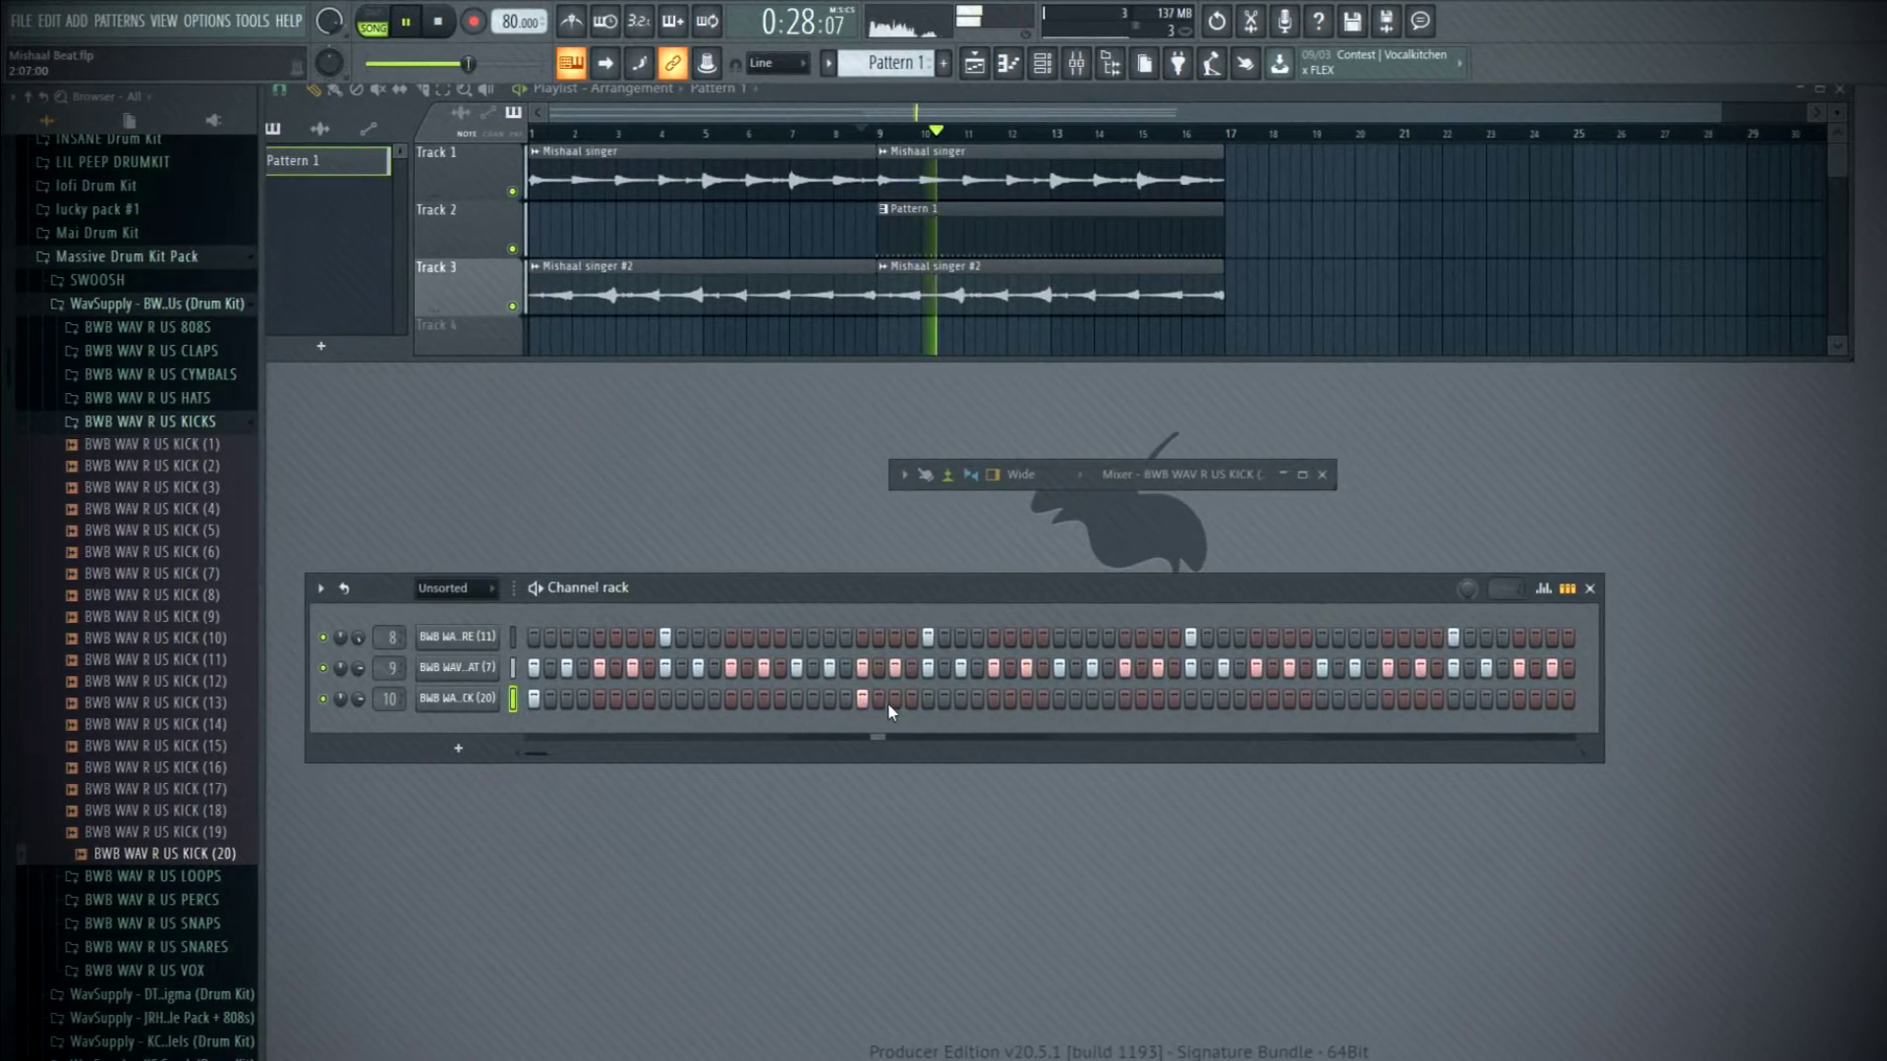
key(space)
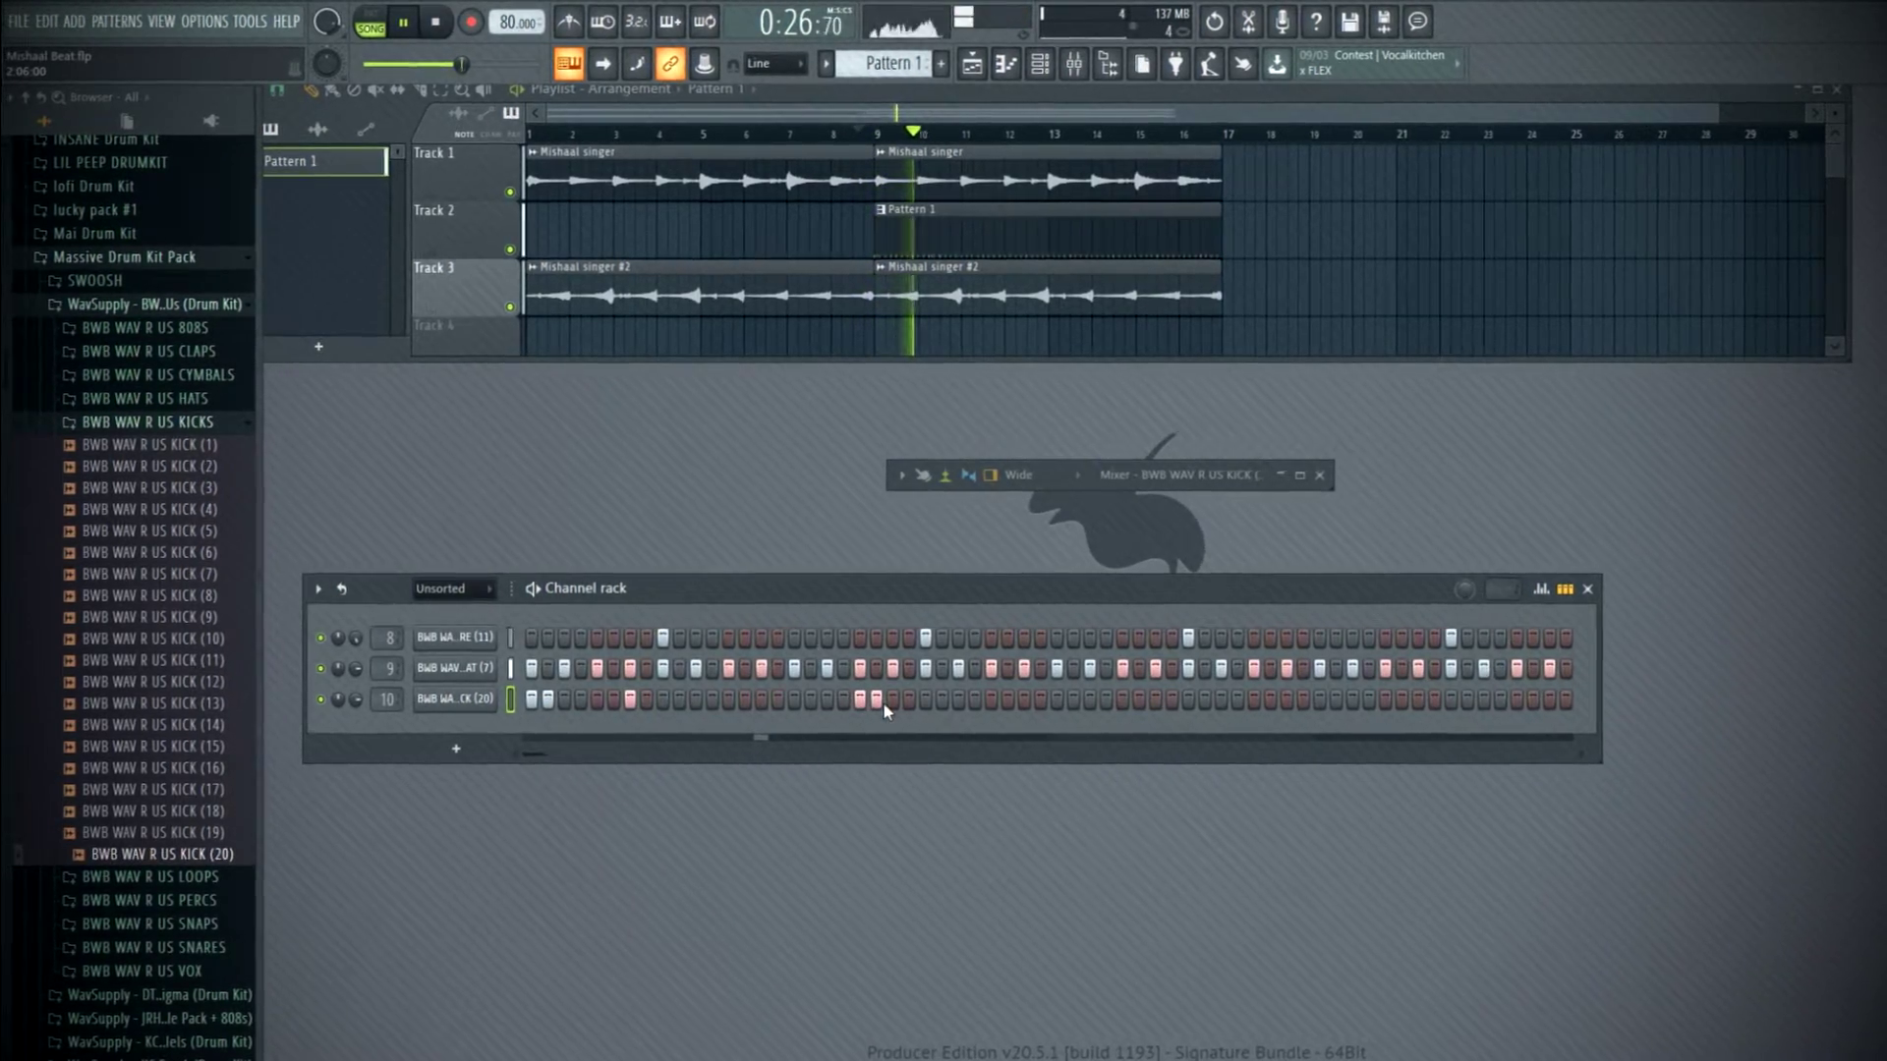
- Continue the kick pattern with hits on steps 28, 31, 33, 34 and 53
click(963, 701)
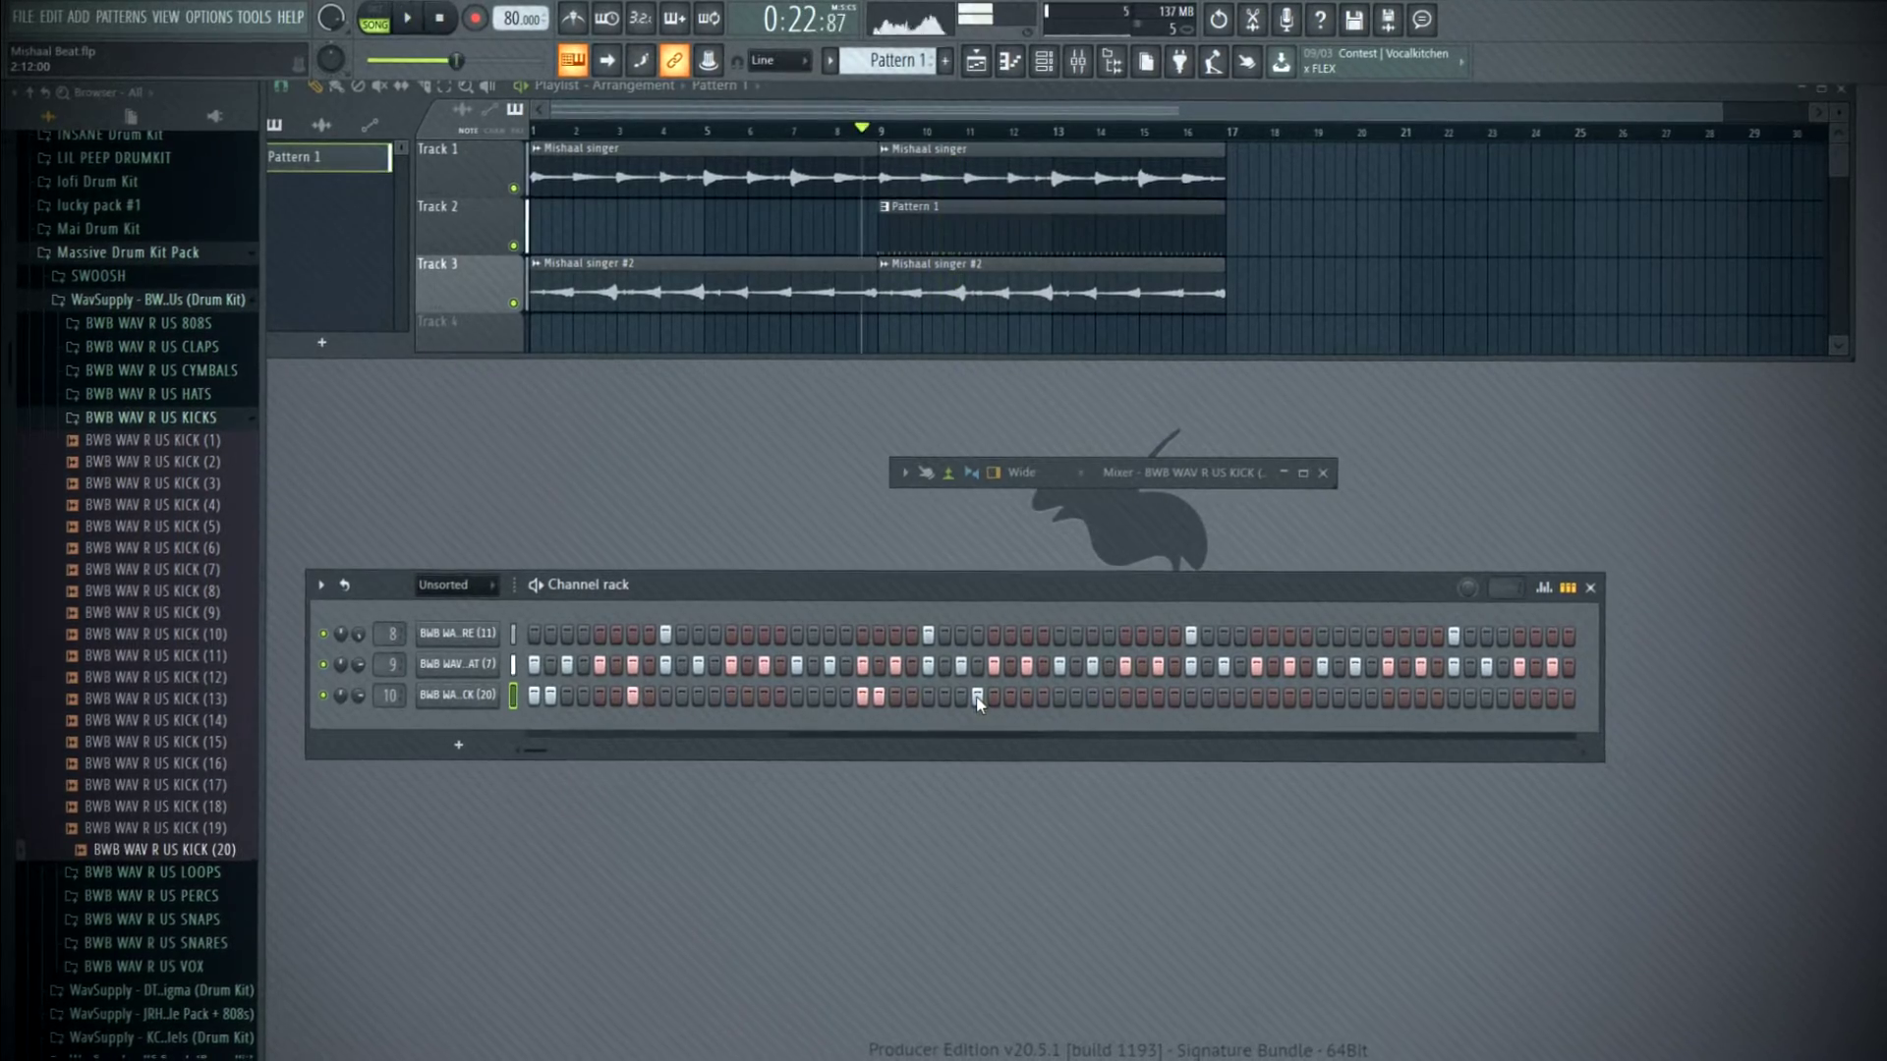
click(1028, 699)
click(1061, 699)
click(1077, 699)
click(1356, 699)
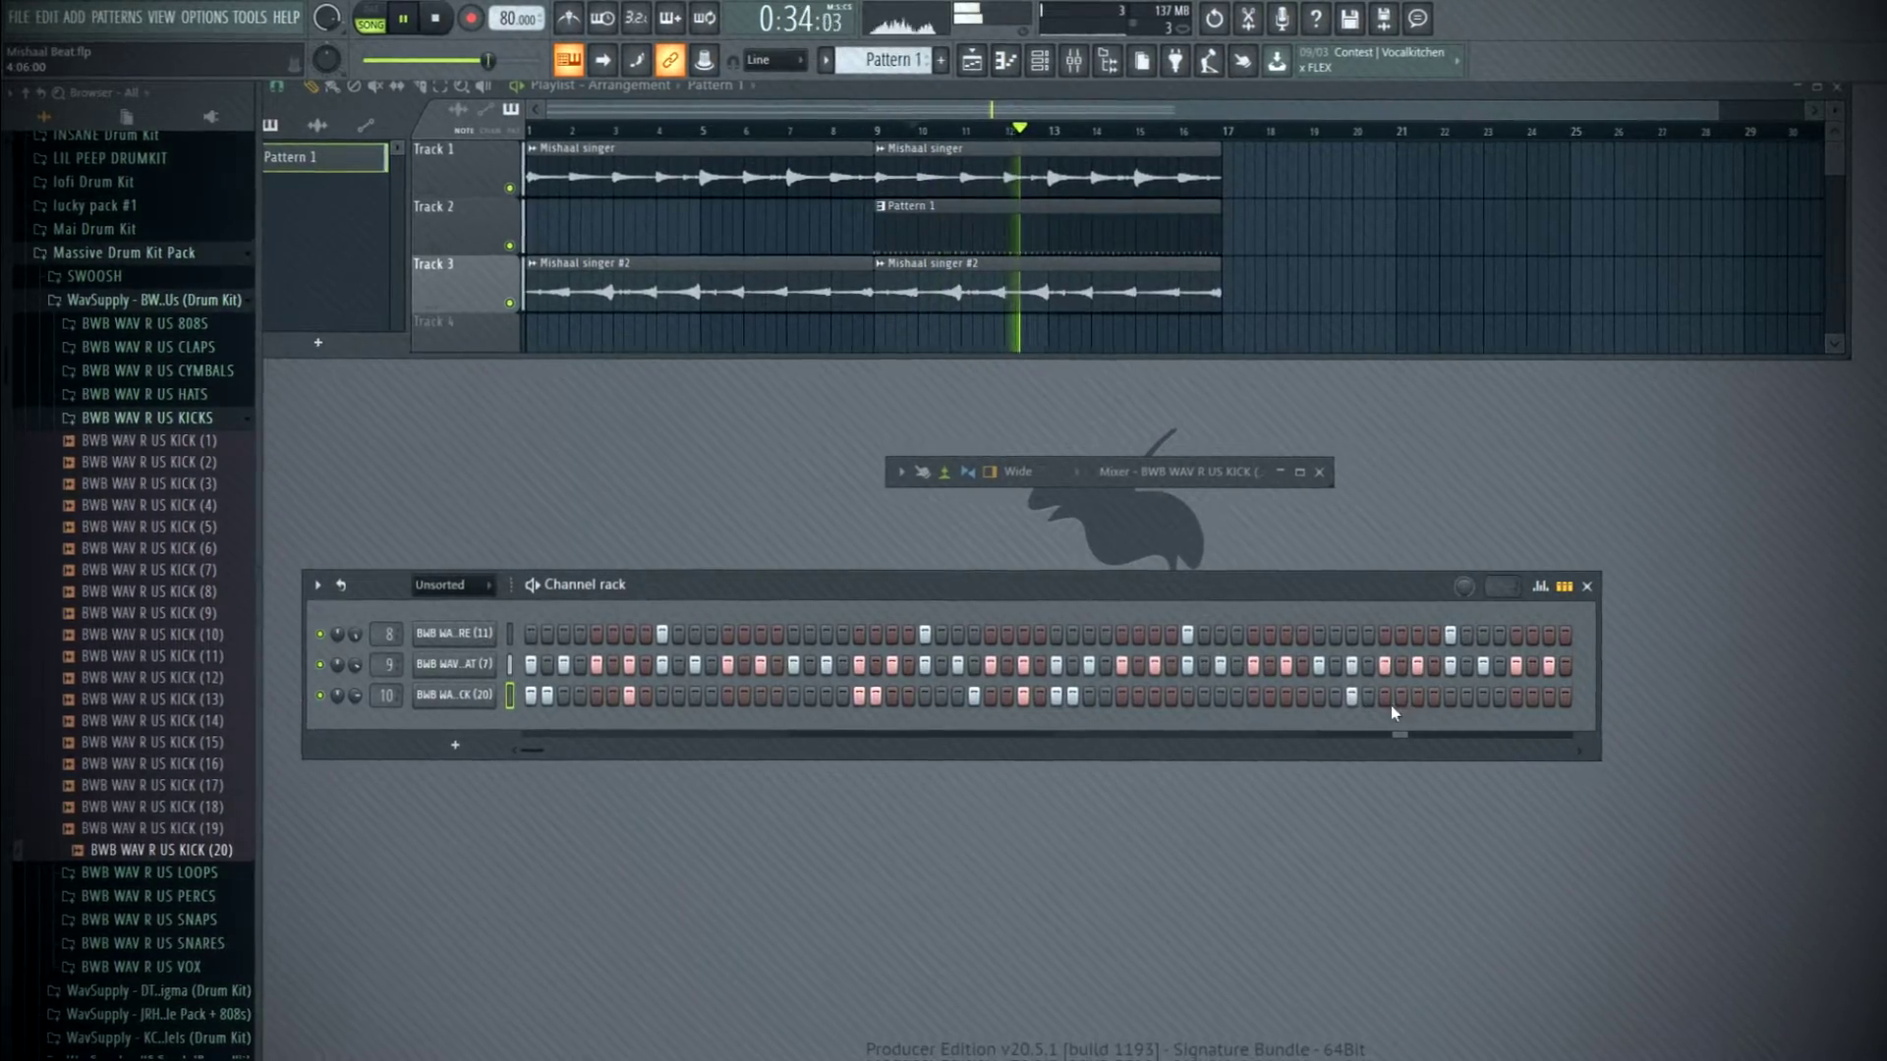
click(1387, 699)
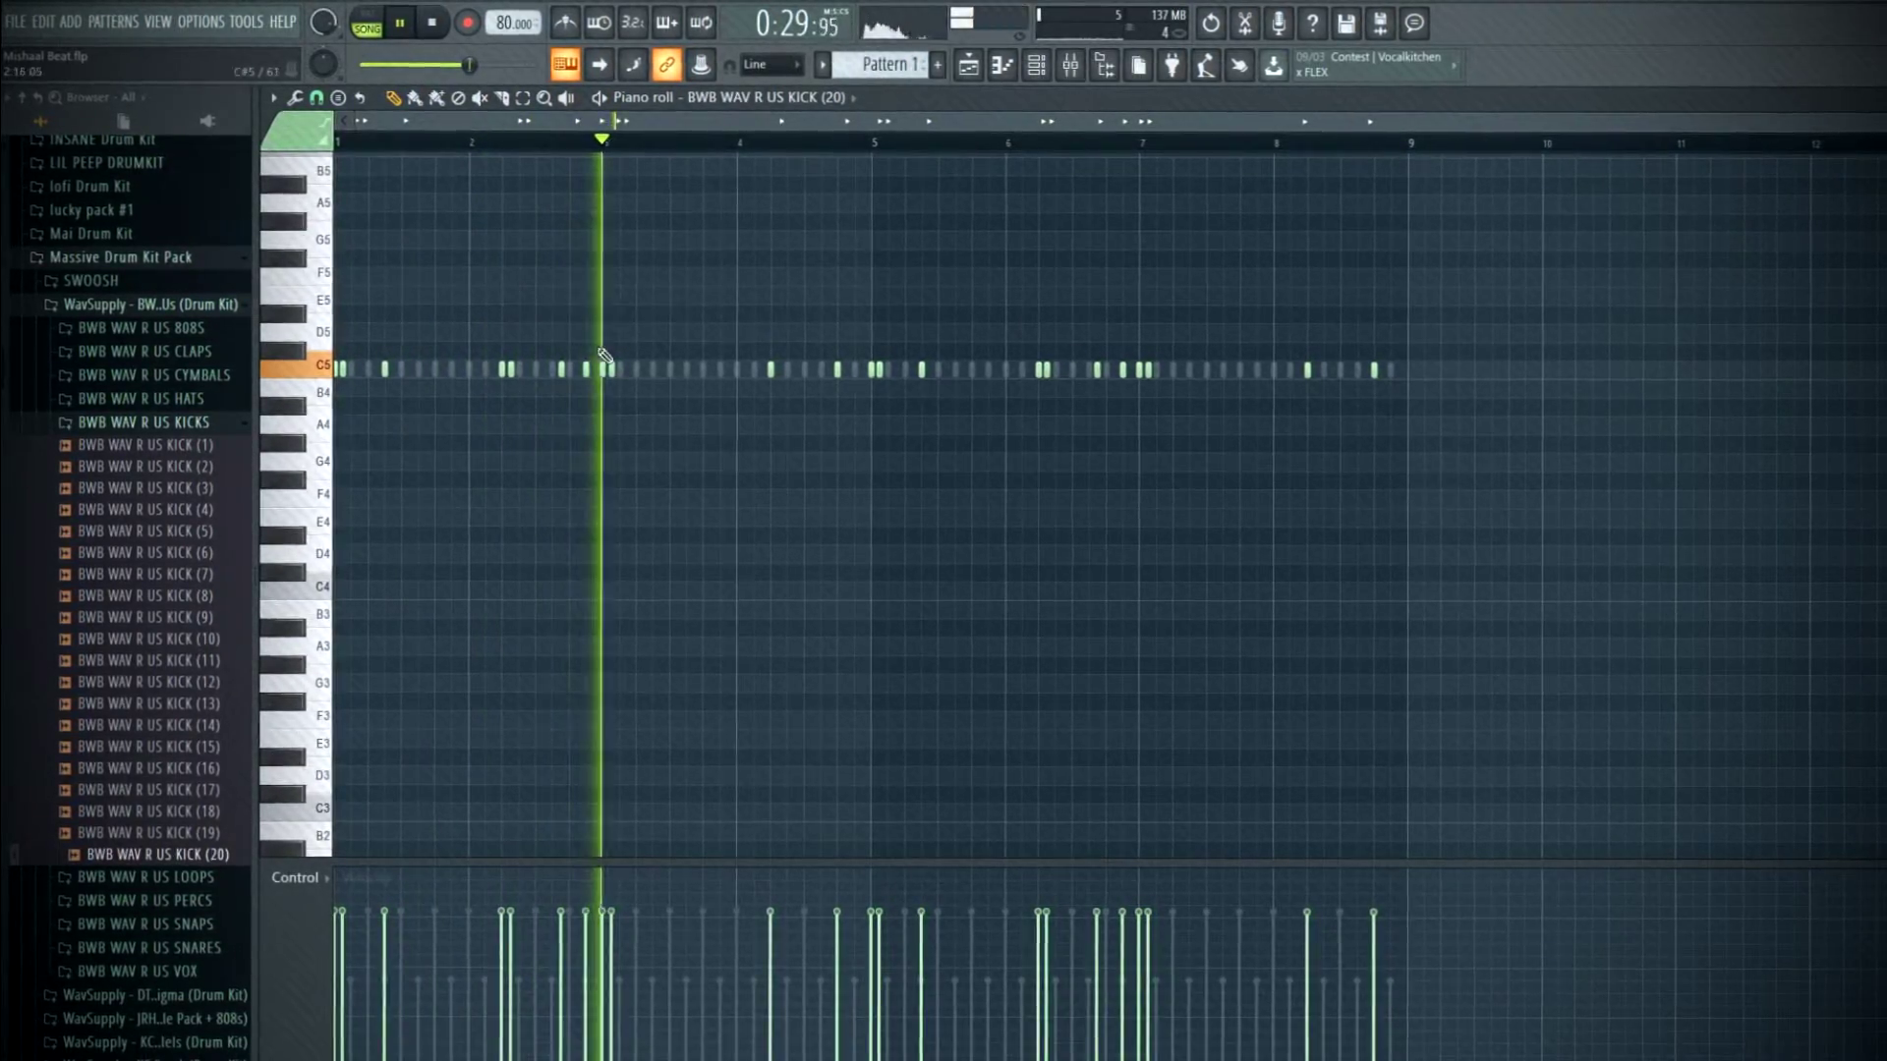
- Add kick notes in the piano roll at step 15 of bars 4 and 5 and at steps 7 and 13 of bar 7
scroll(691, 392, up, 3)
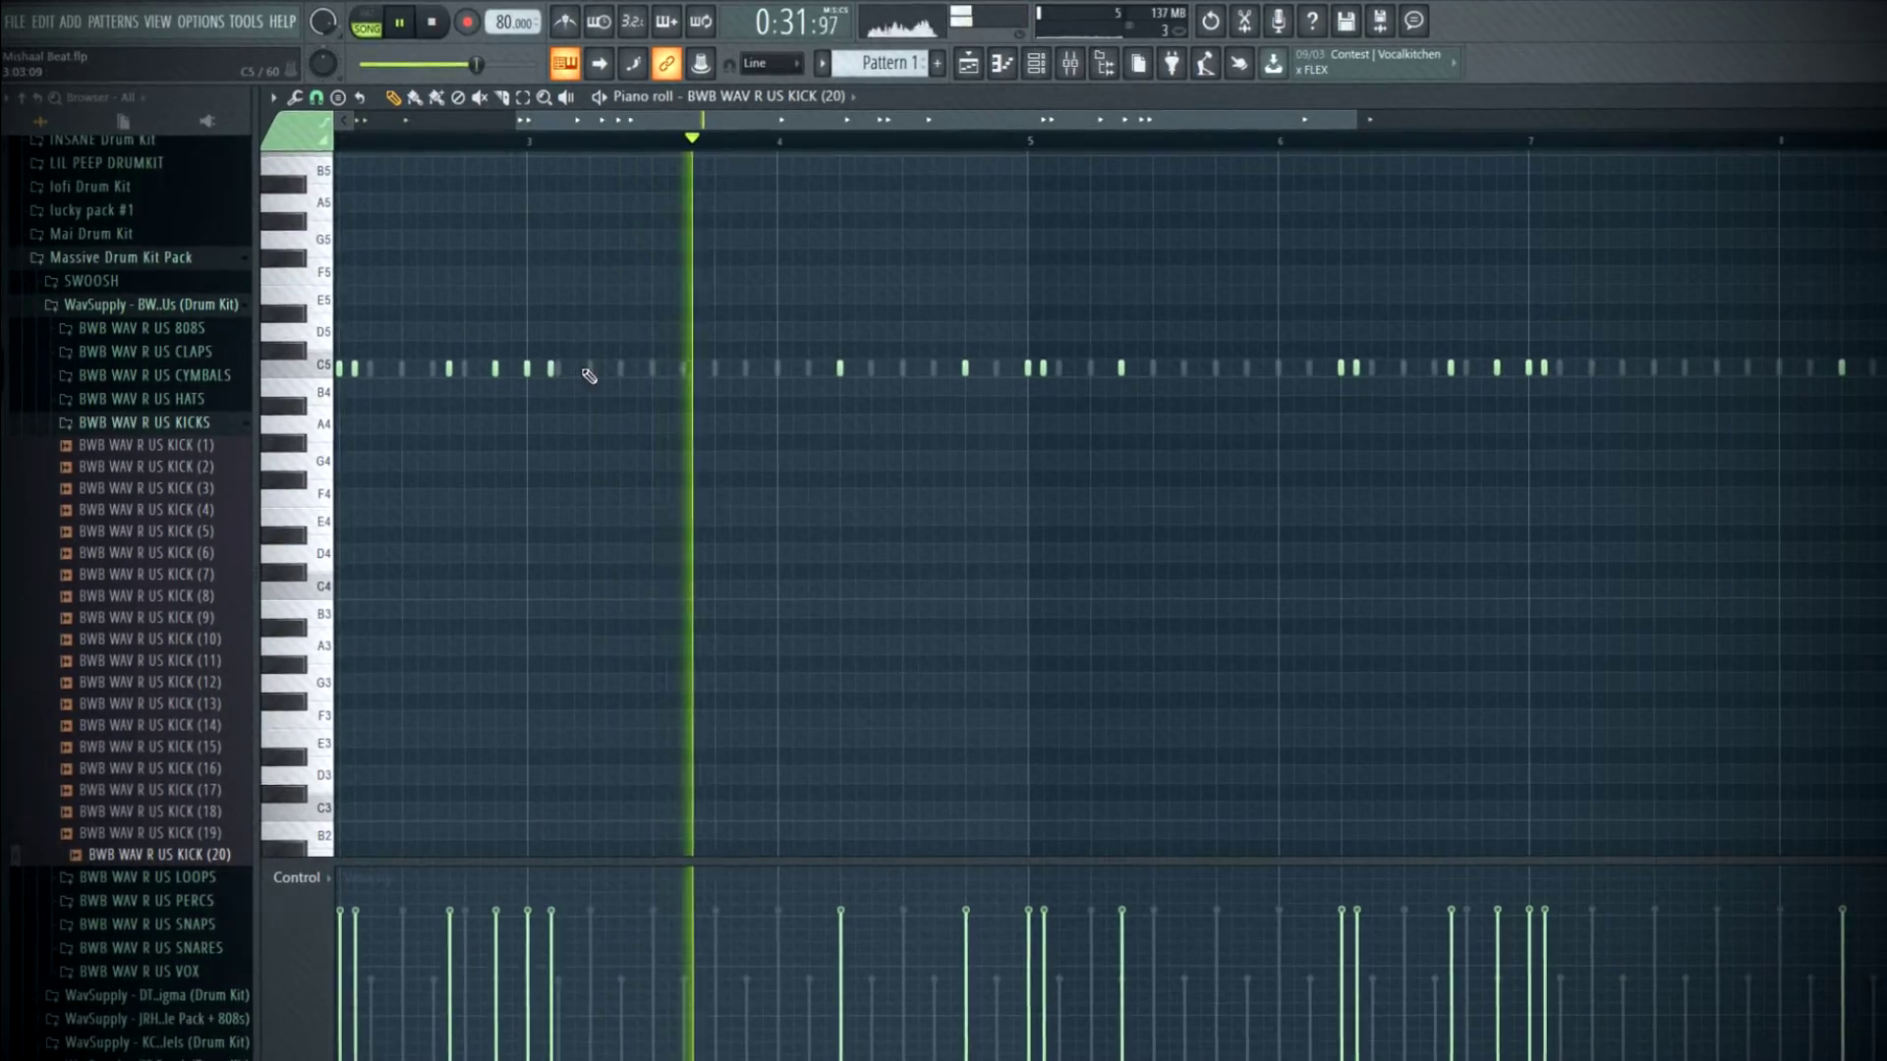
scroll(800, 383, up, 2)
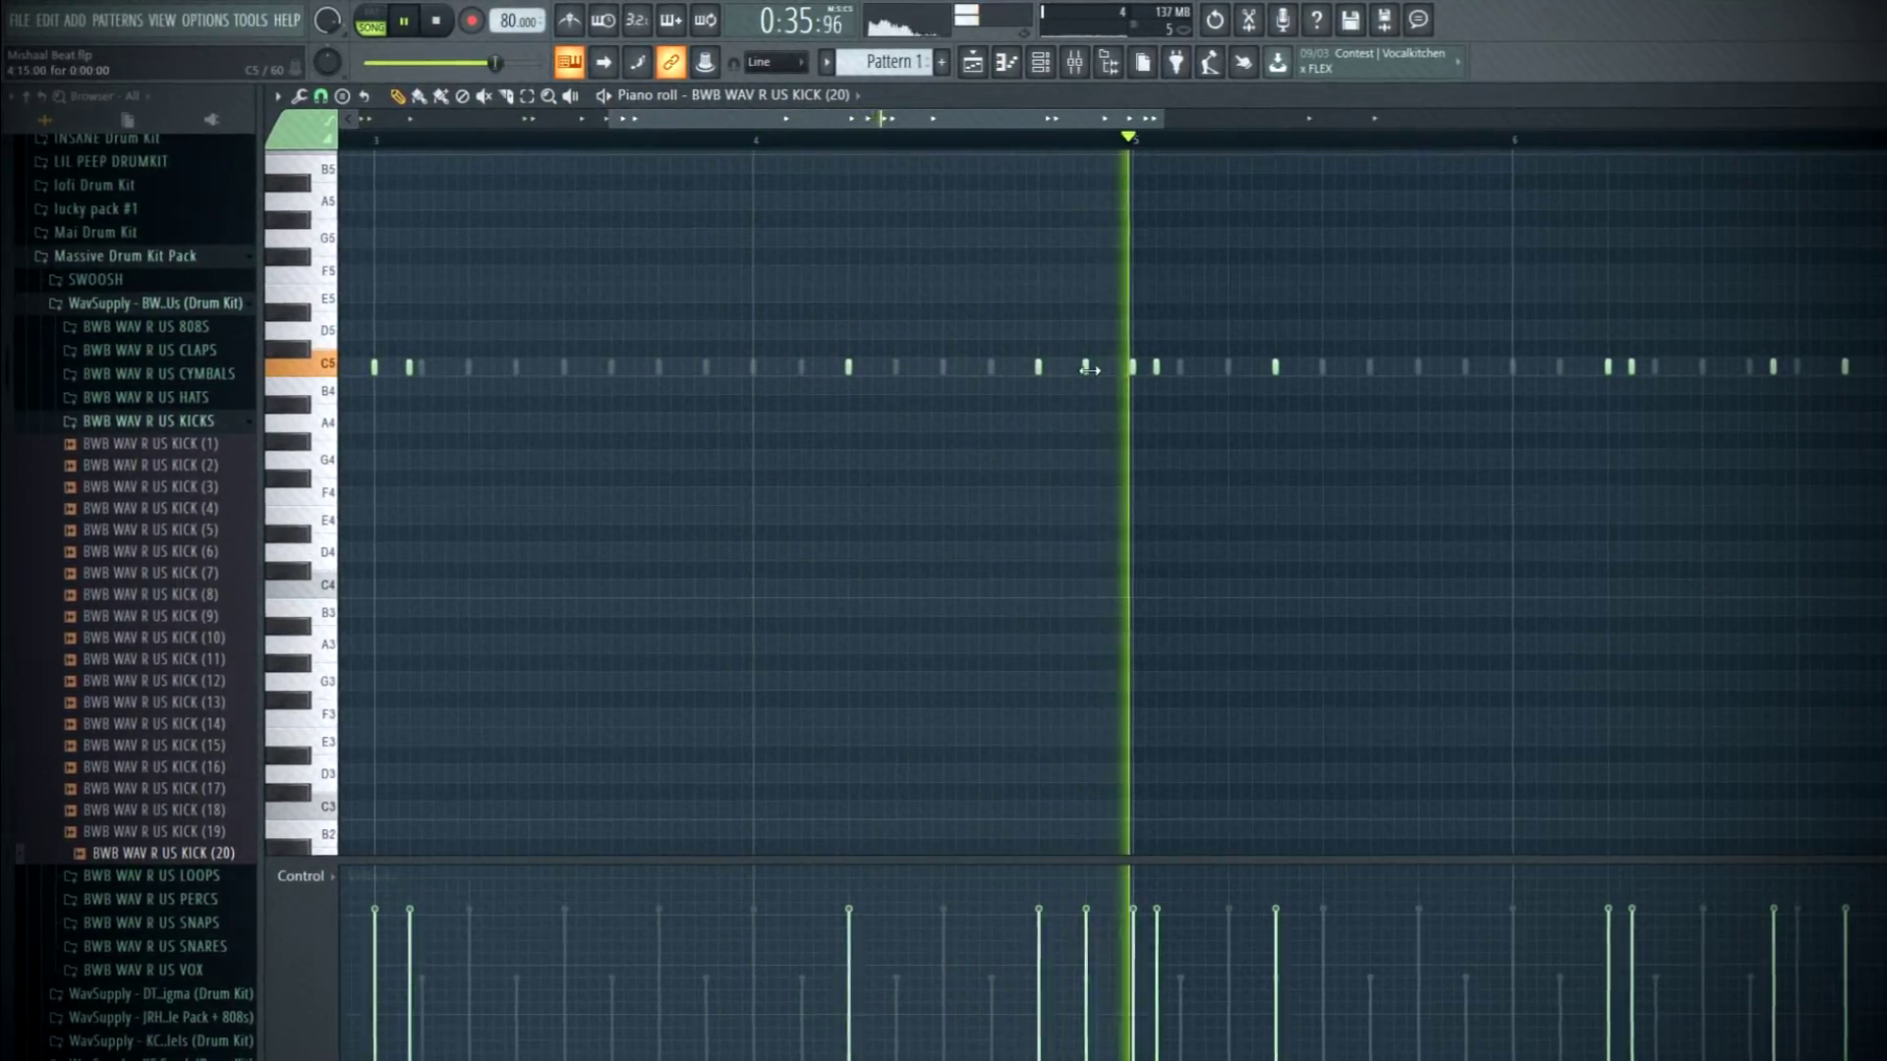
scroll(1092, 373, down, 2)
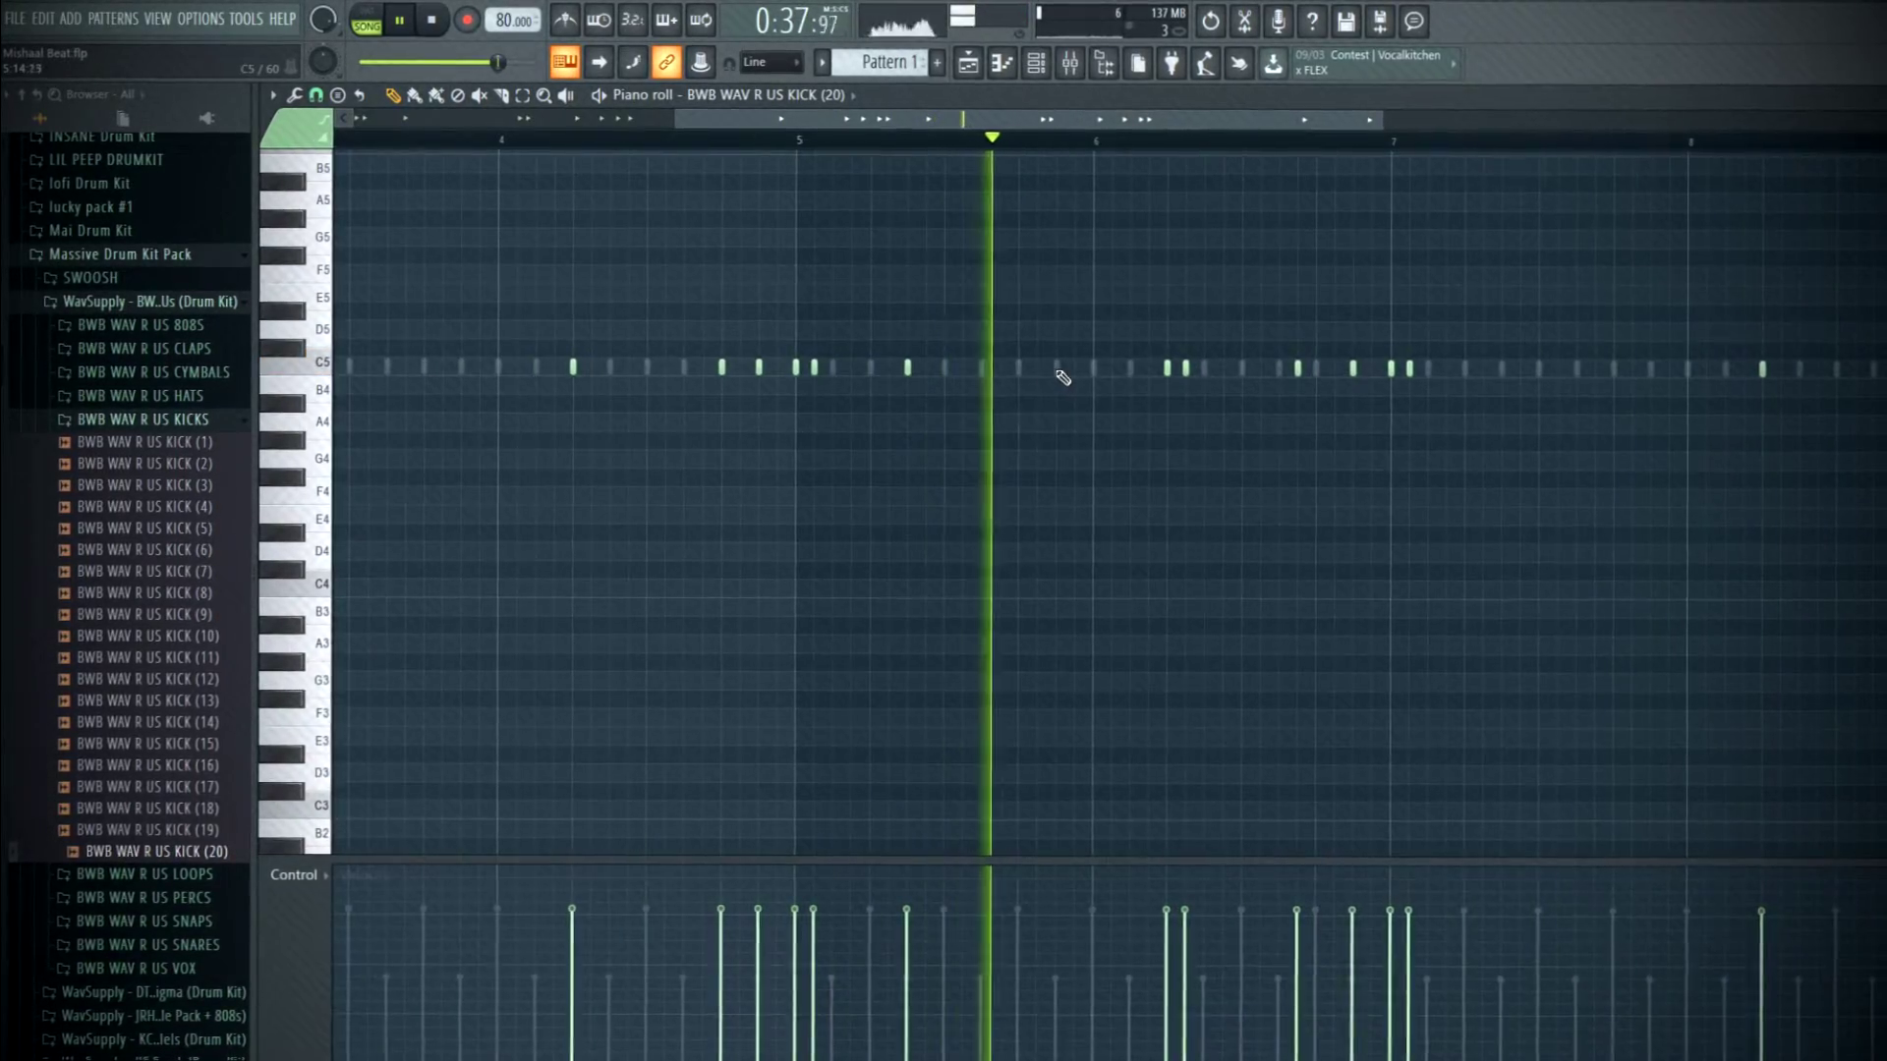
scroll(1169, 408, down, 3)
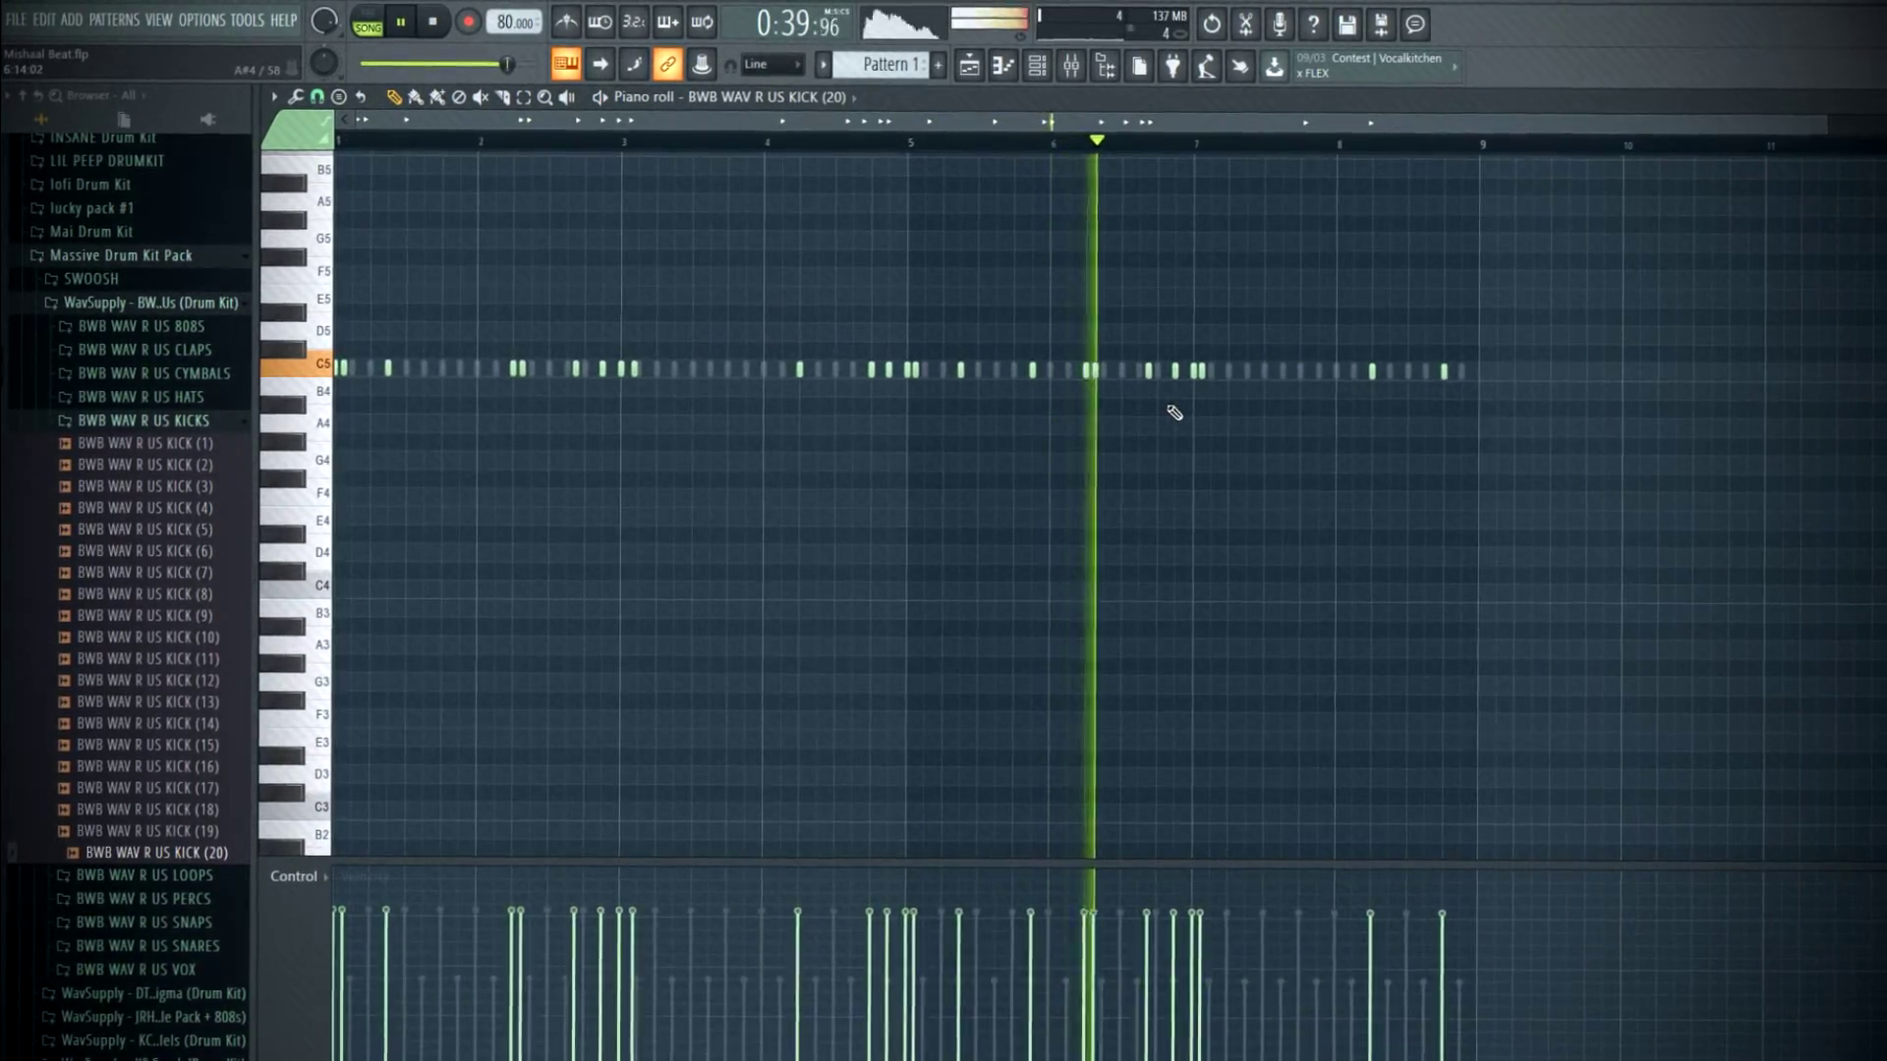
scroll(1175, 411, up, 3)
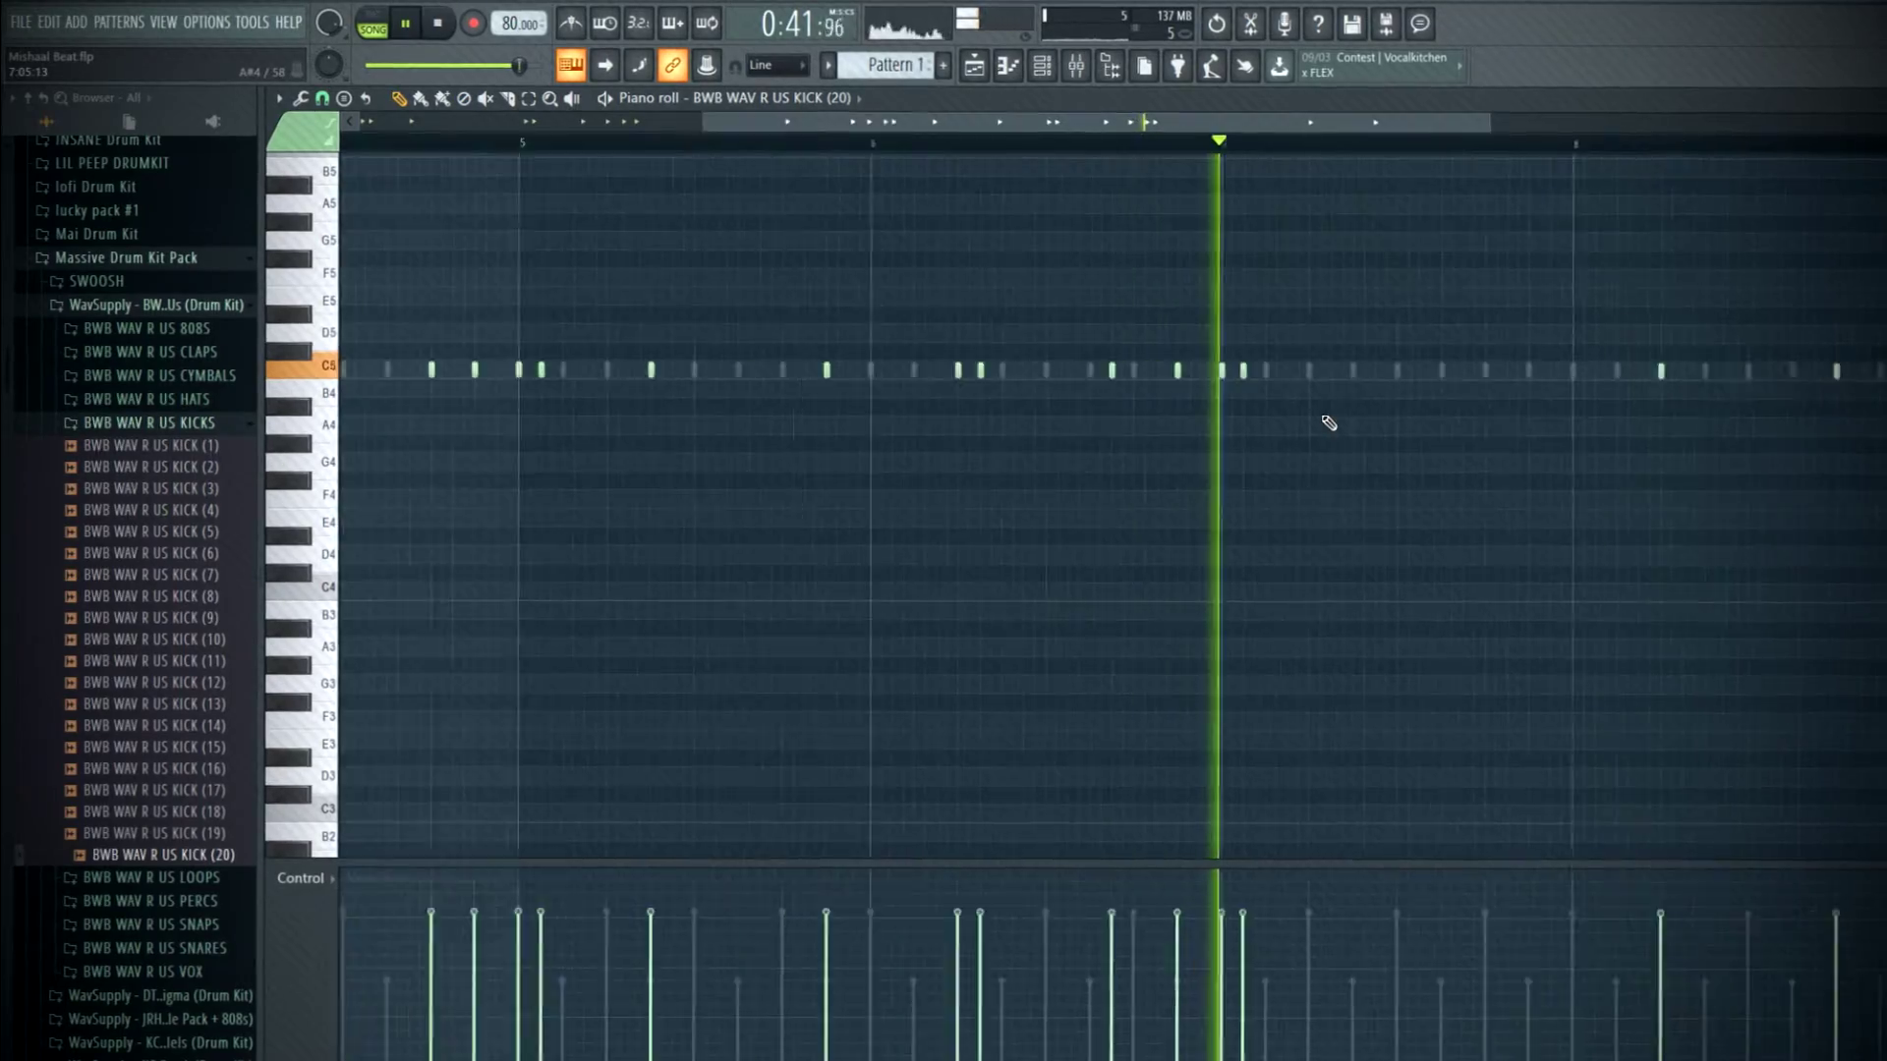
scroll(1297, 408, up, 2)
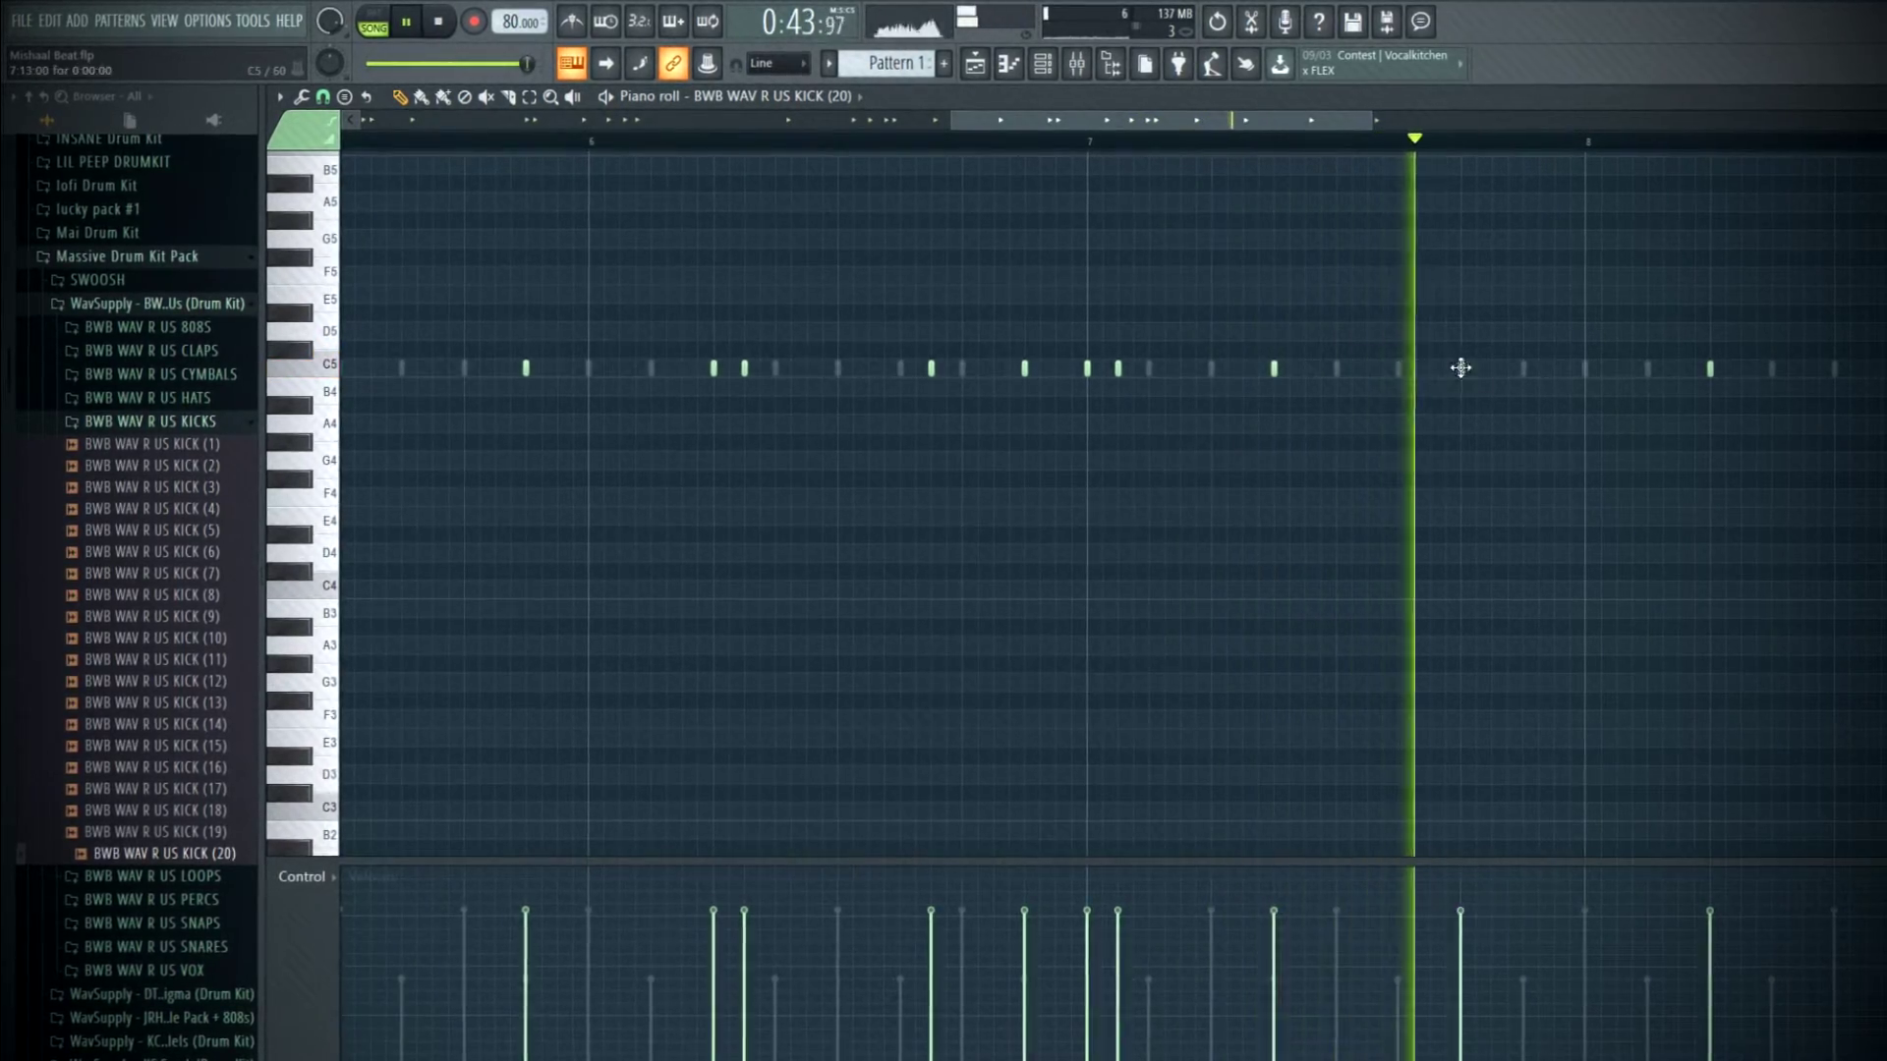
- Try an extra kick note on step 15 of bar 8 and listen to it
scroll(1441, 393, down, 3)
scroll(1410, 411, up, 1)
click(1198, 367)
click(1219, 367)
key(space)
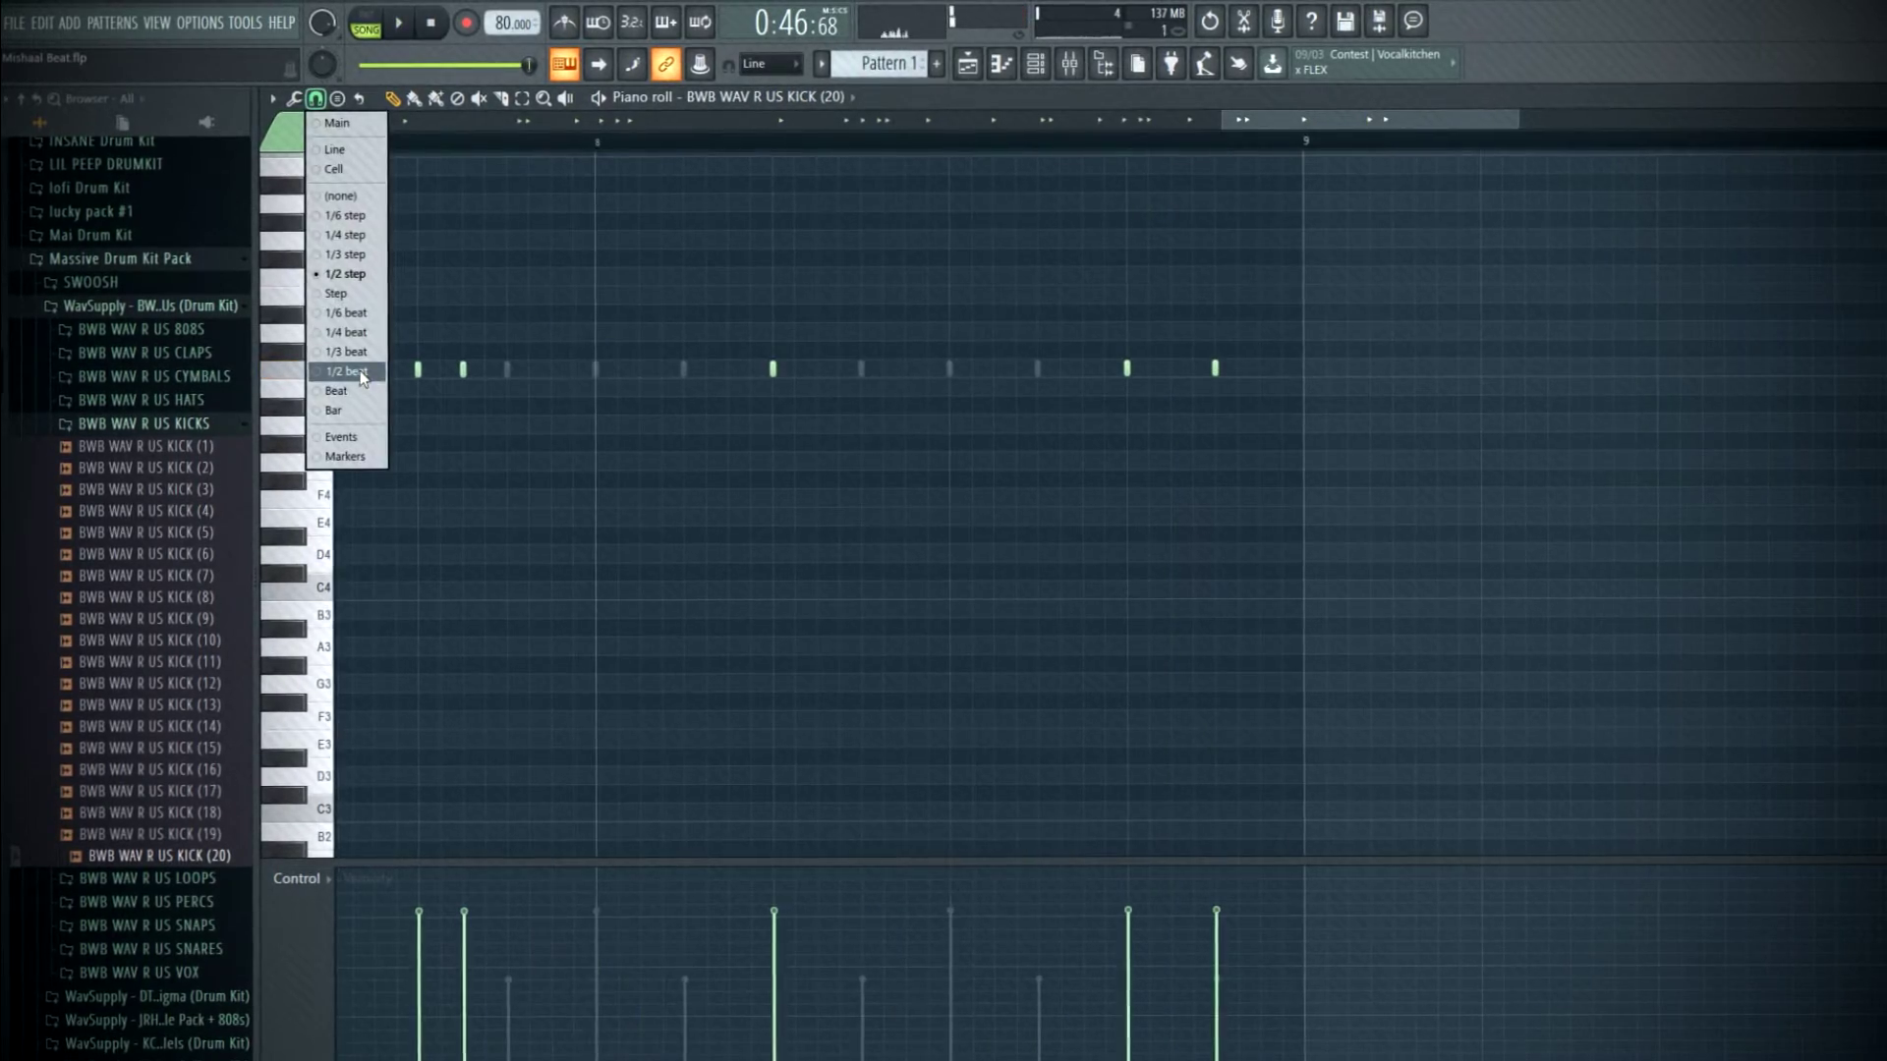
- Try kick rolls with off-step spacing at the end of bar 8 and delete the extra notes after listening
scroll(1369, 362, up, 3)
key(space)
scroll(1158, 207, down, 2)
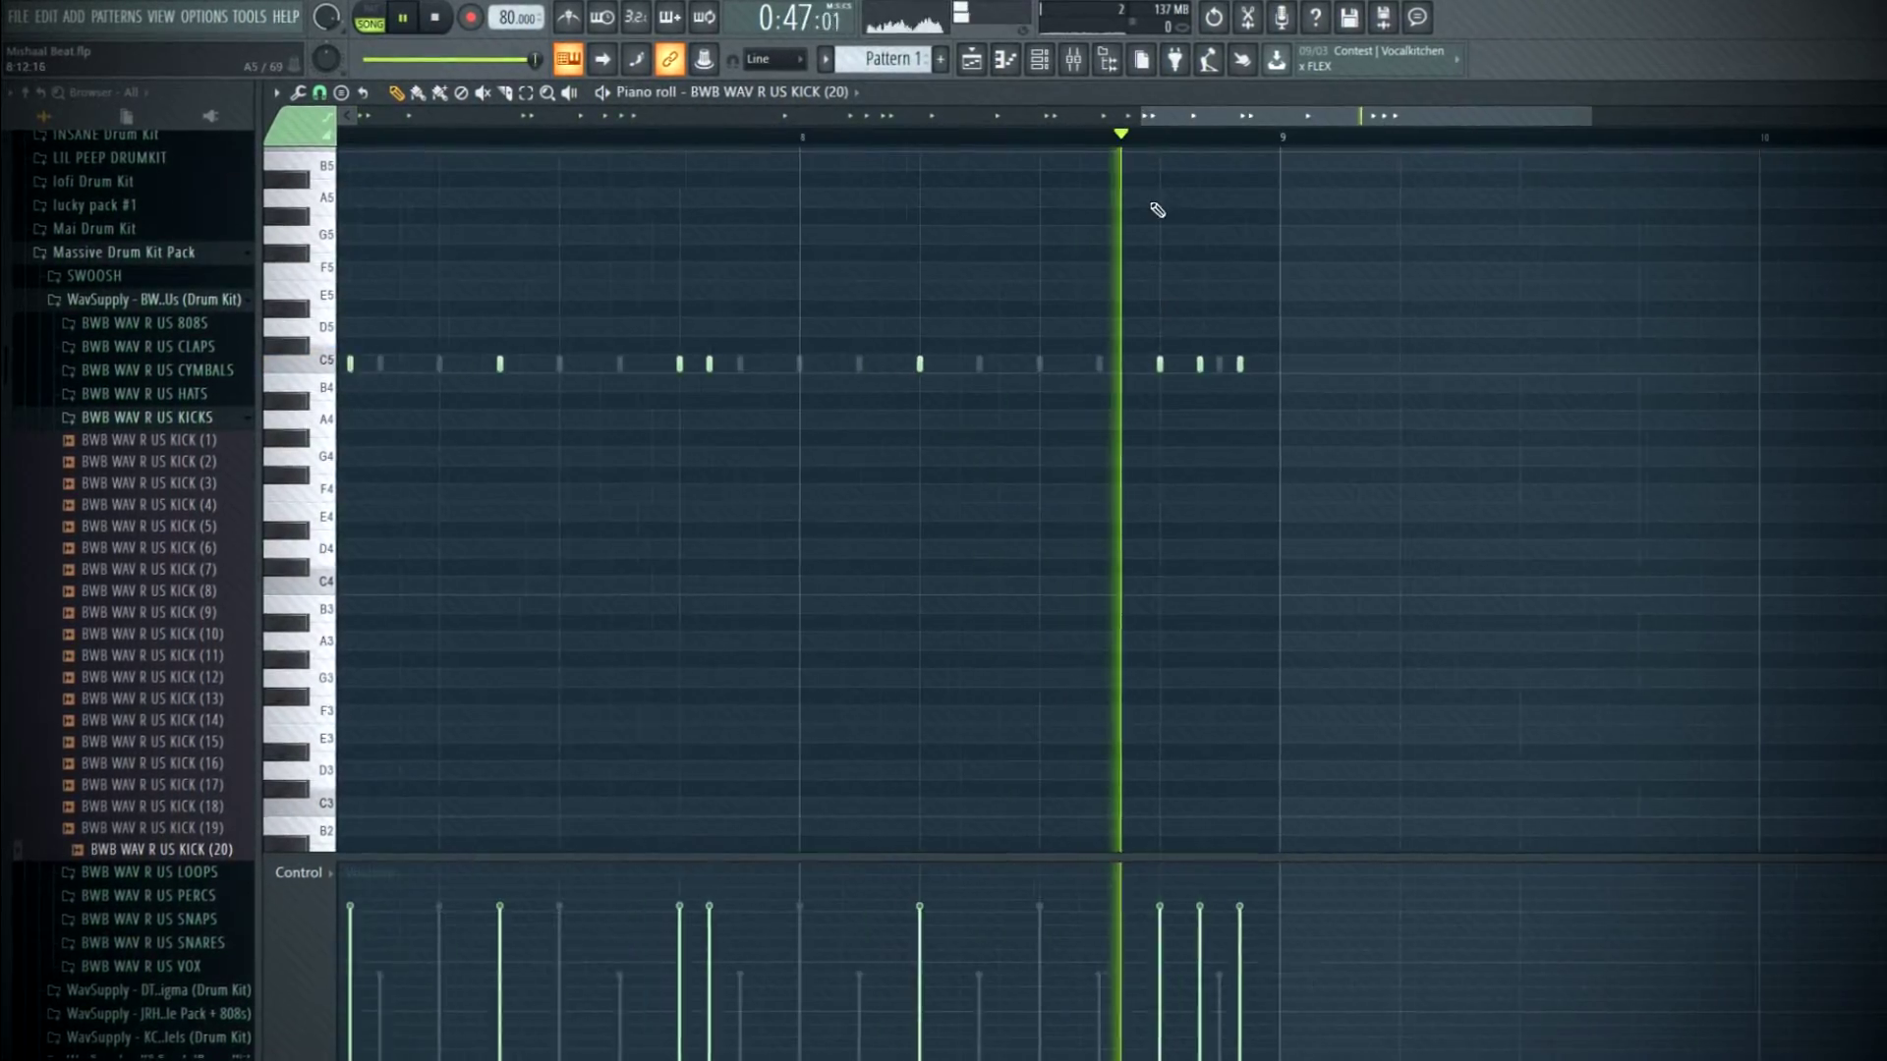
click(1136, 366)
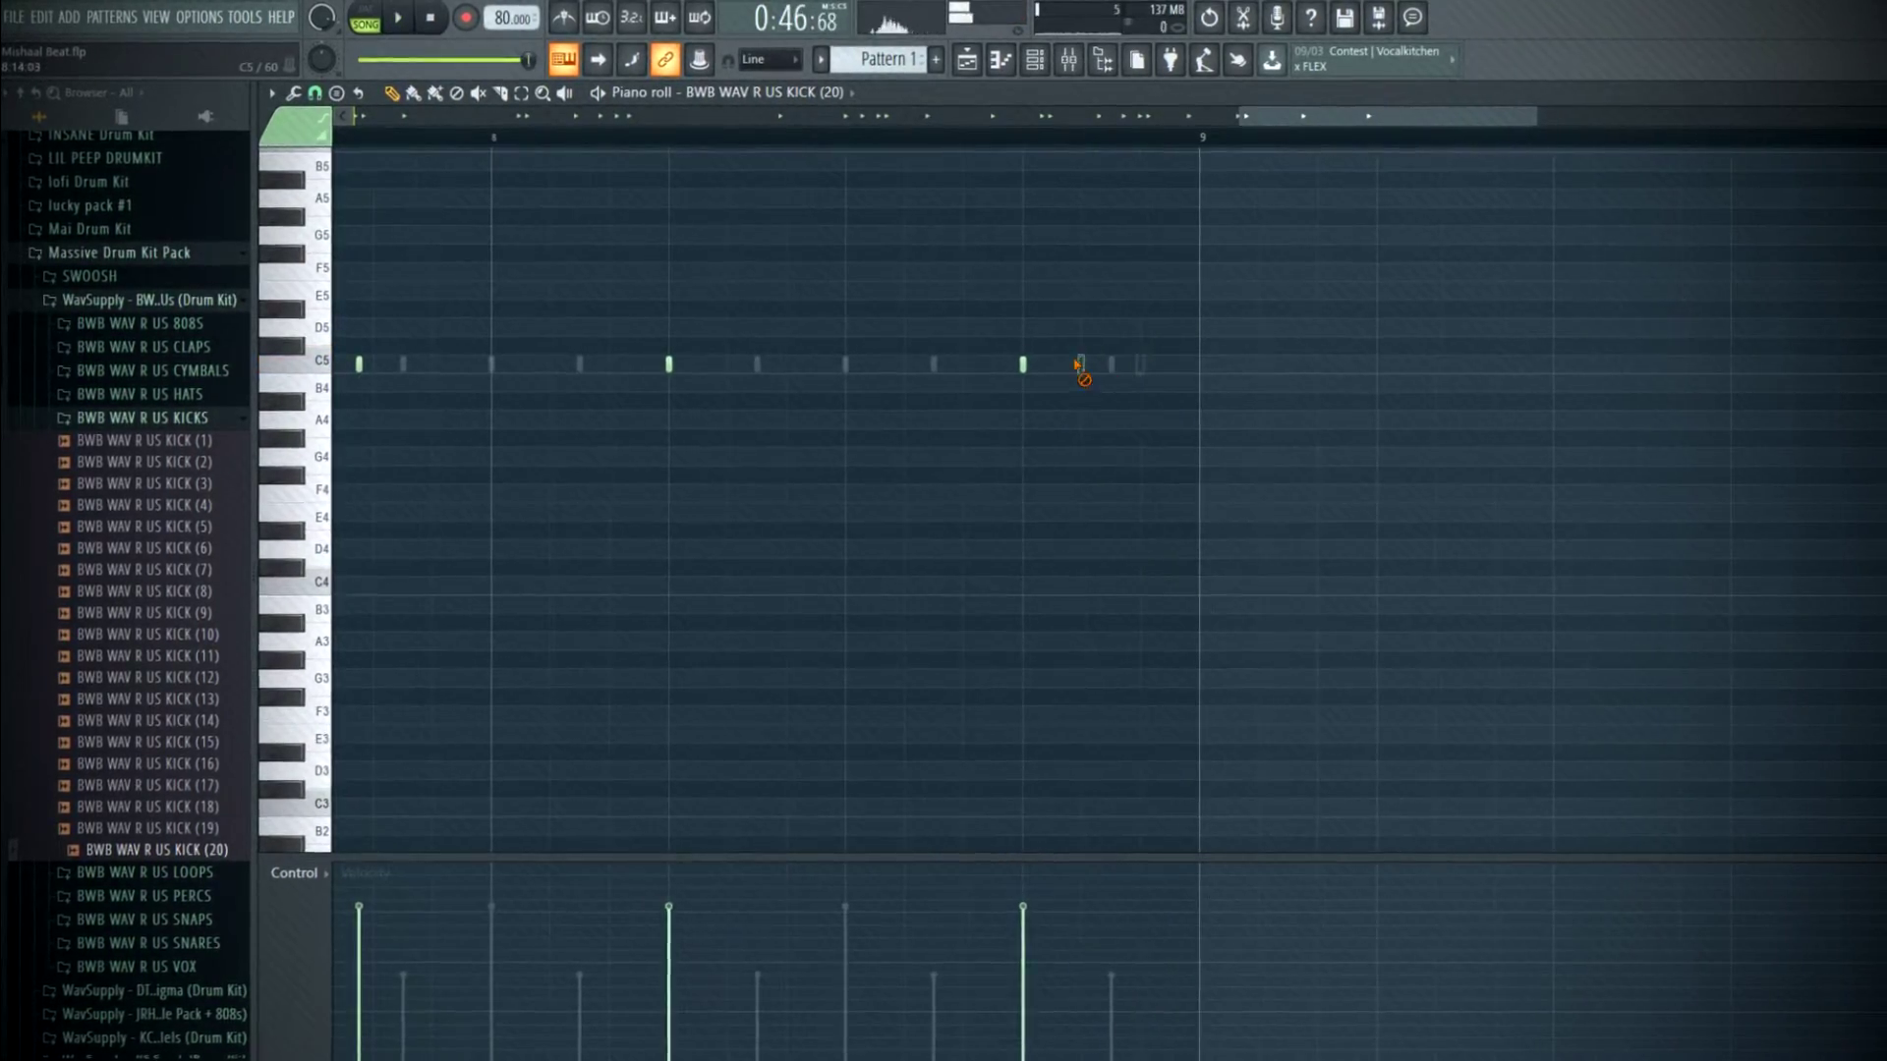
key(space)
key(space)
right_click(1060, 367)
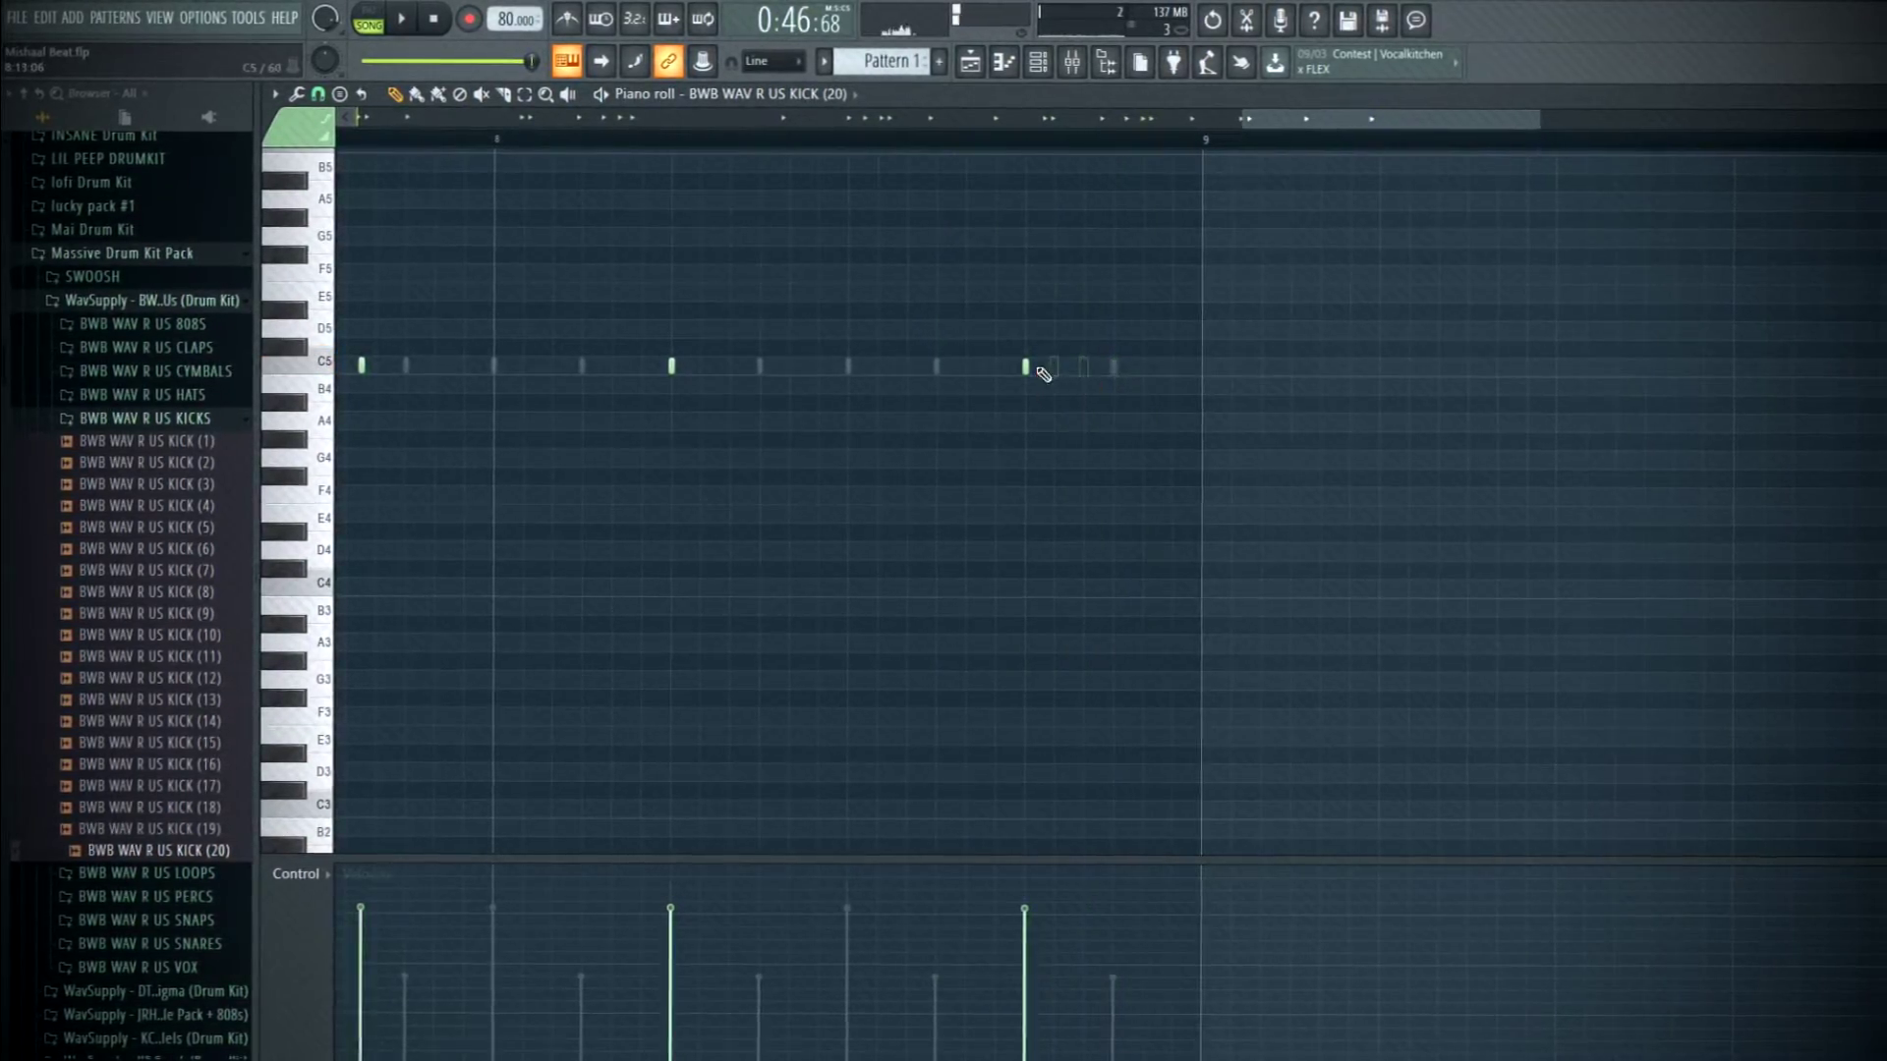
- Set the piano roll snap to 1/4 beat, add kick notes on steps 14 and 15 of bar 8, and play it back
click(316, 96)
click(376, 332)
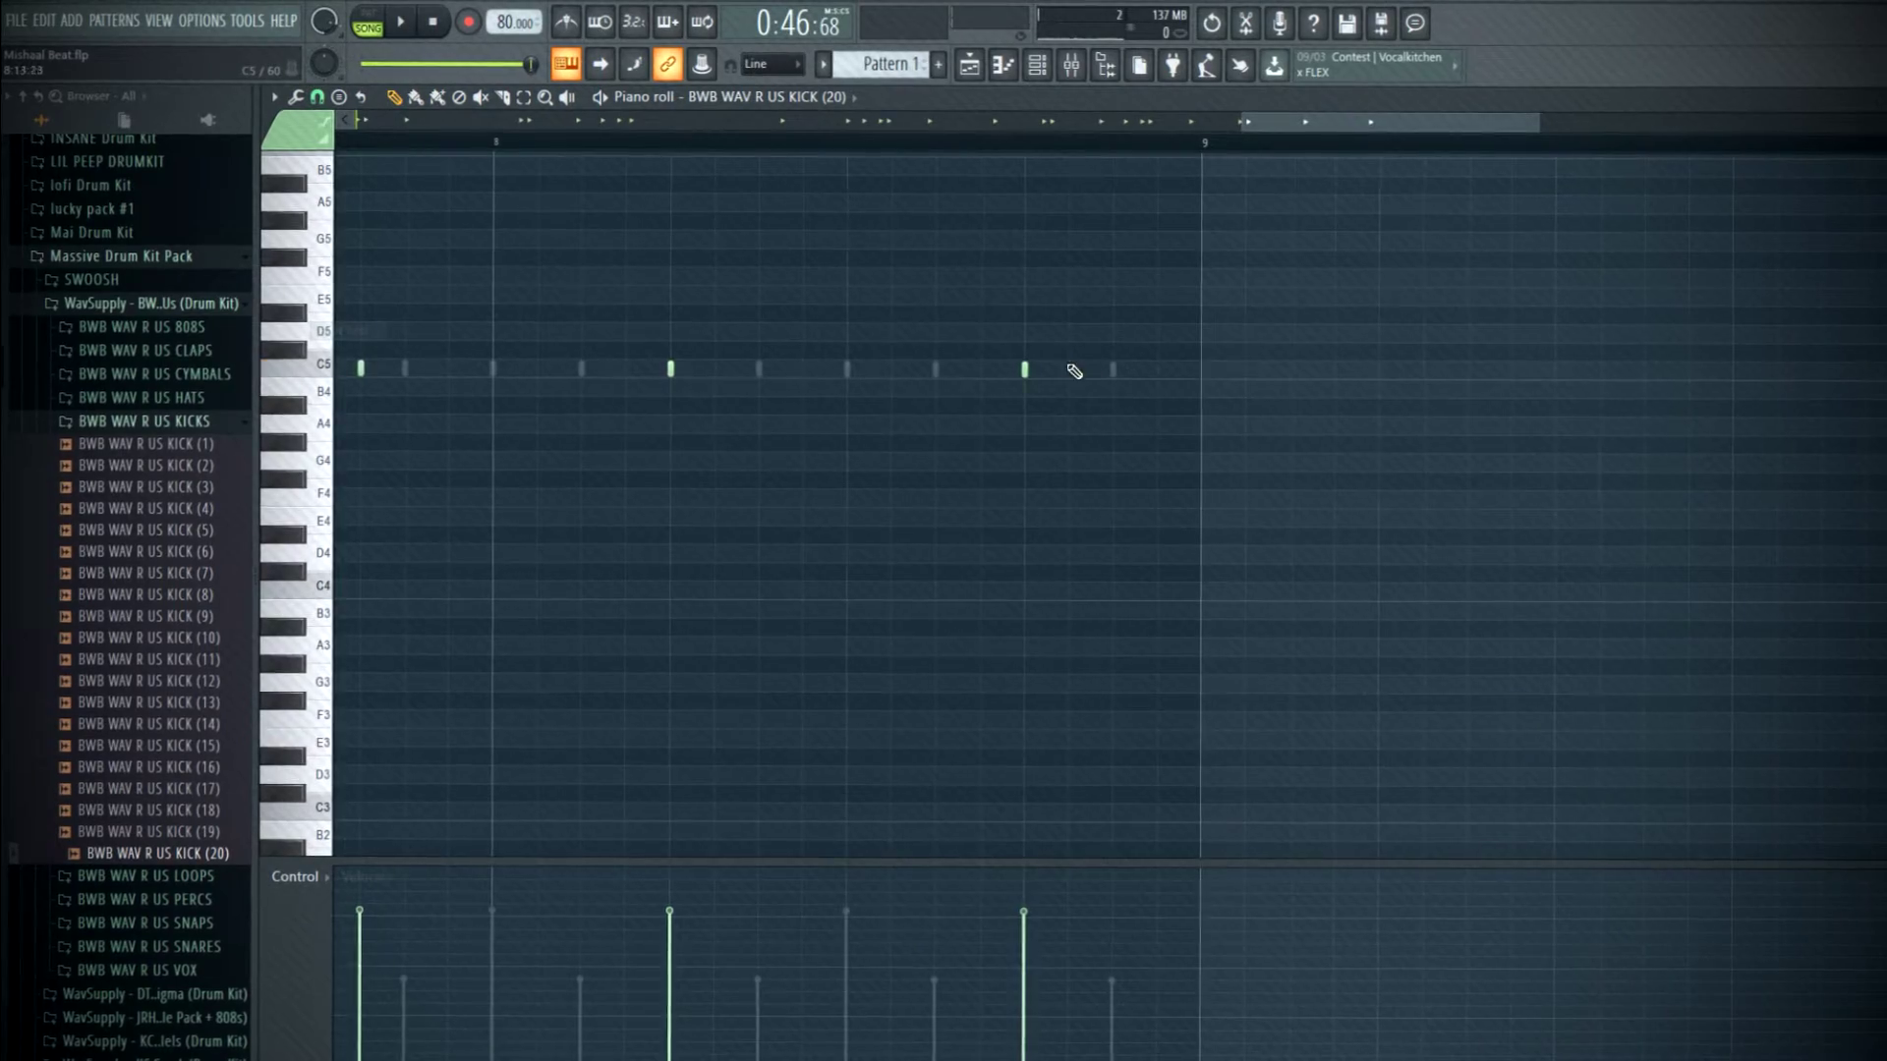
click(1130, 372)
key(space)
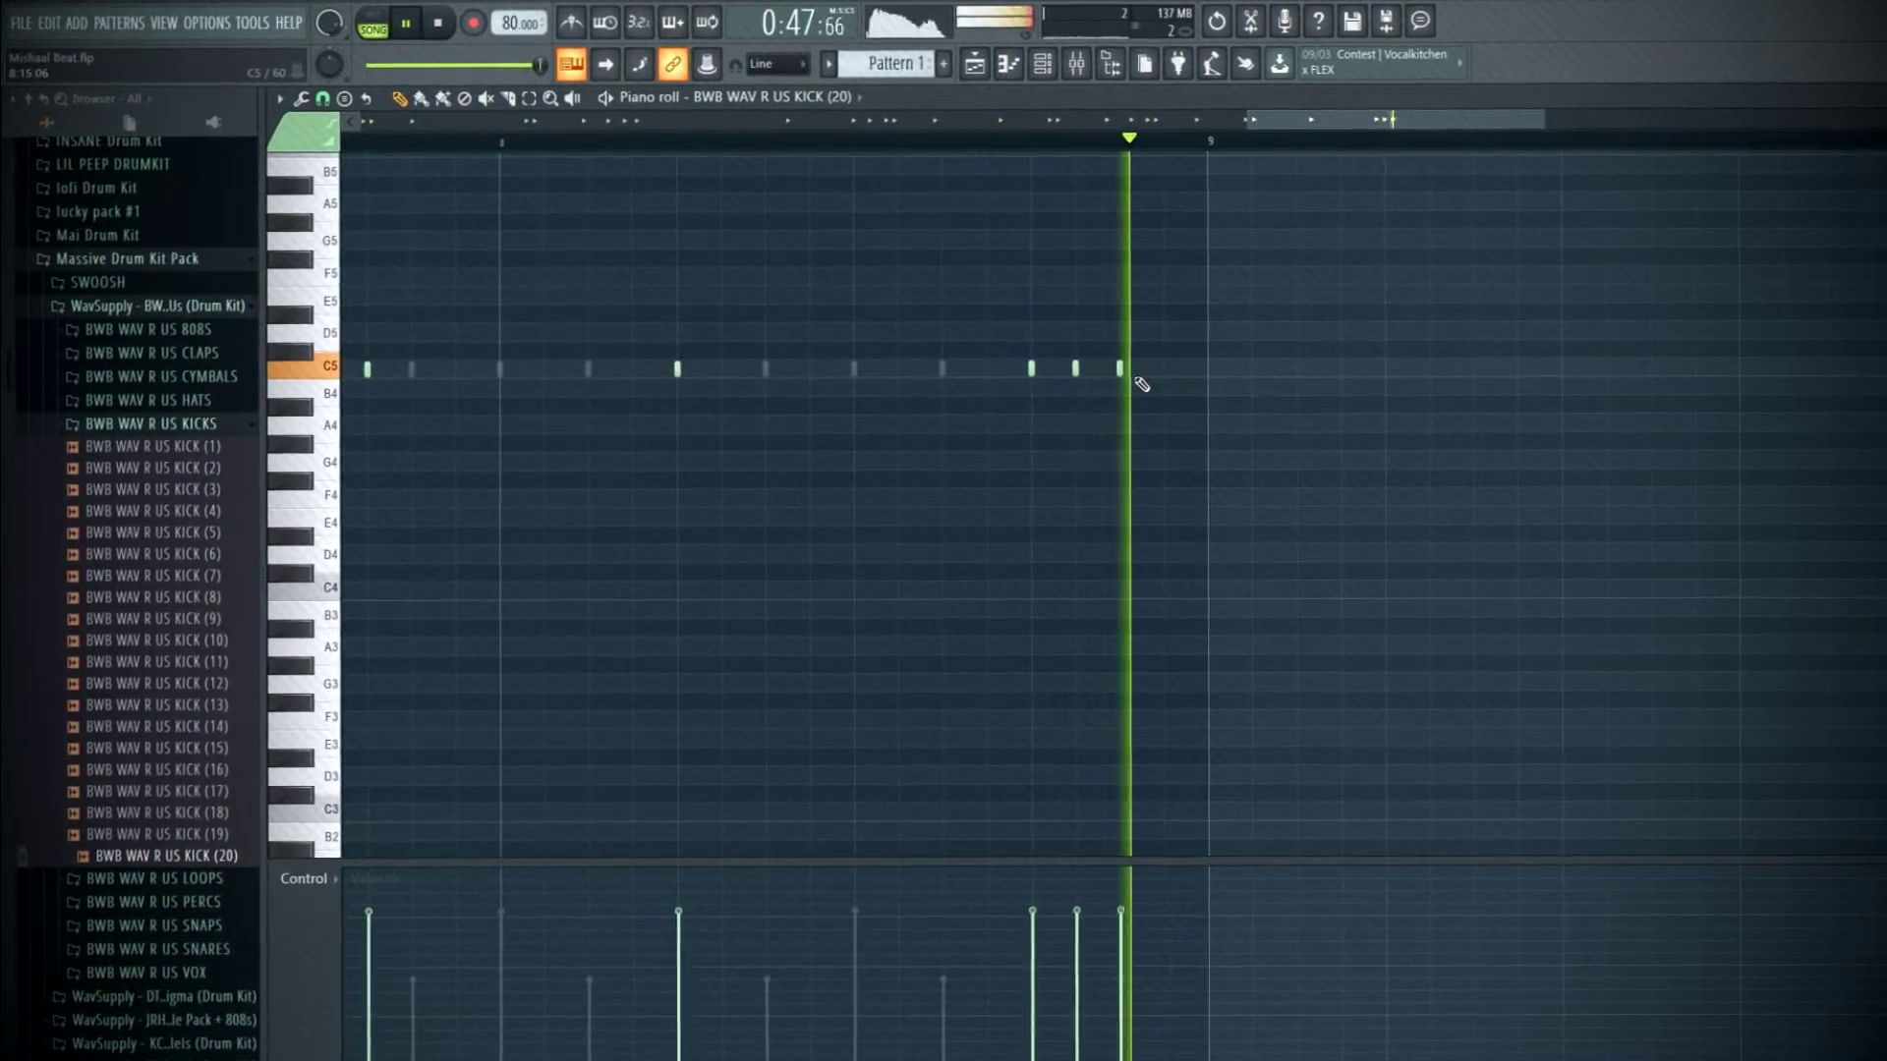
- Lower the velocities of the two middle notes in the closing kick roll of bar 8 and close the piano roll
scroll(1067, 278, up, 3)
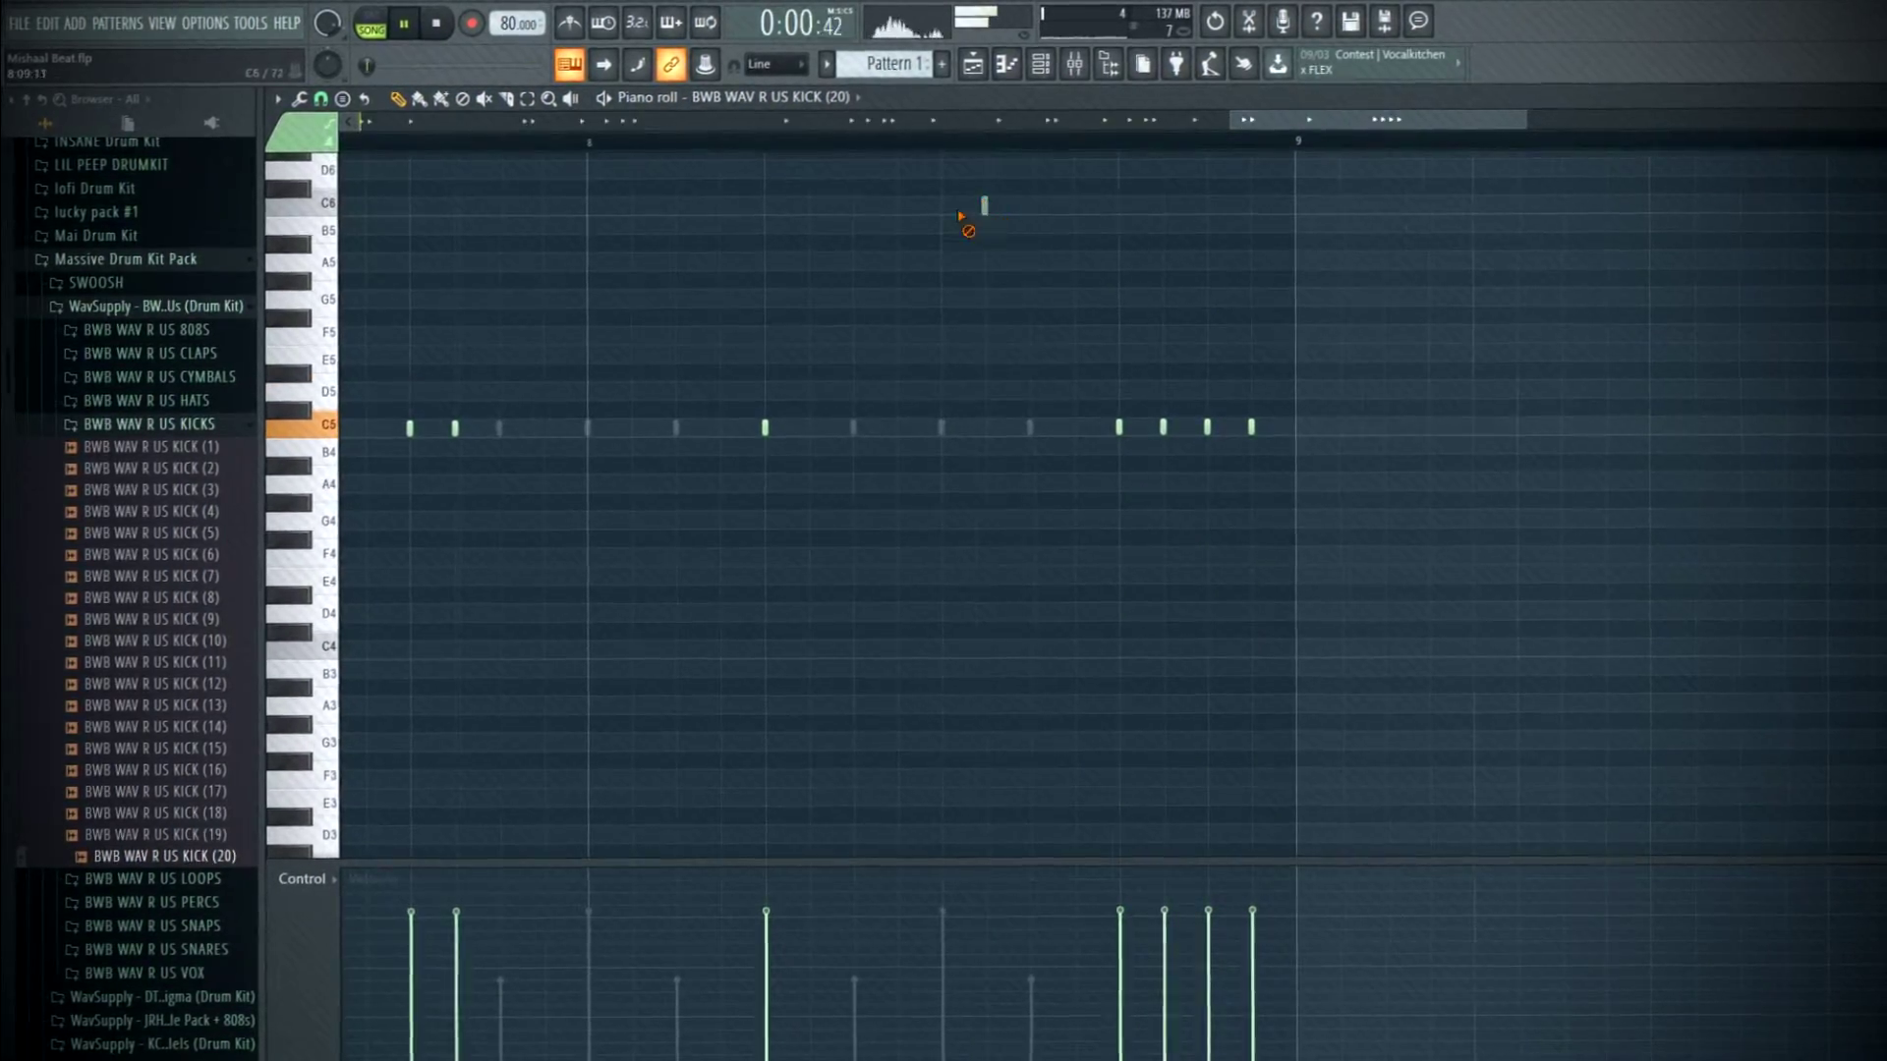
scroll(1255, 581, down, 5)
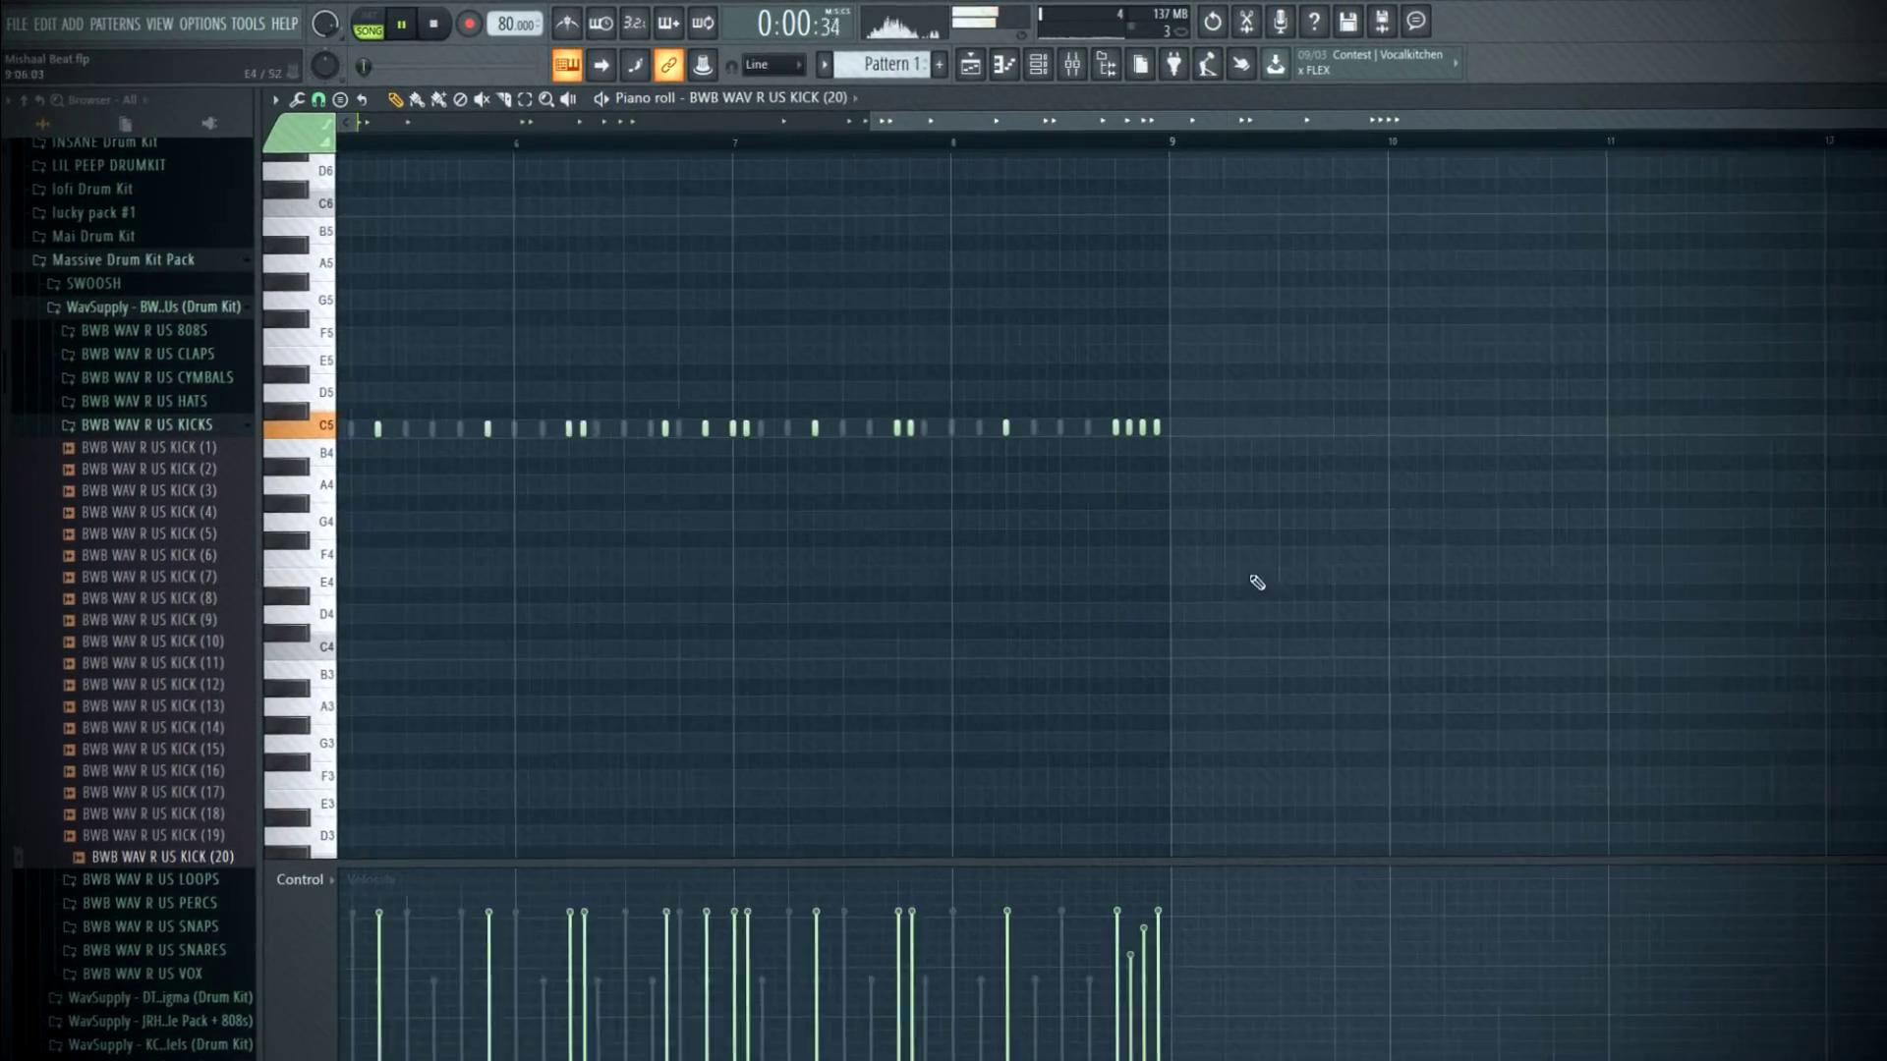
key(Escape)
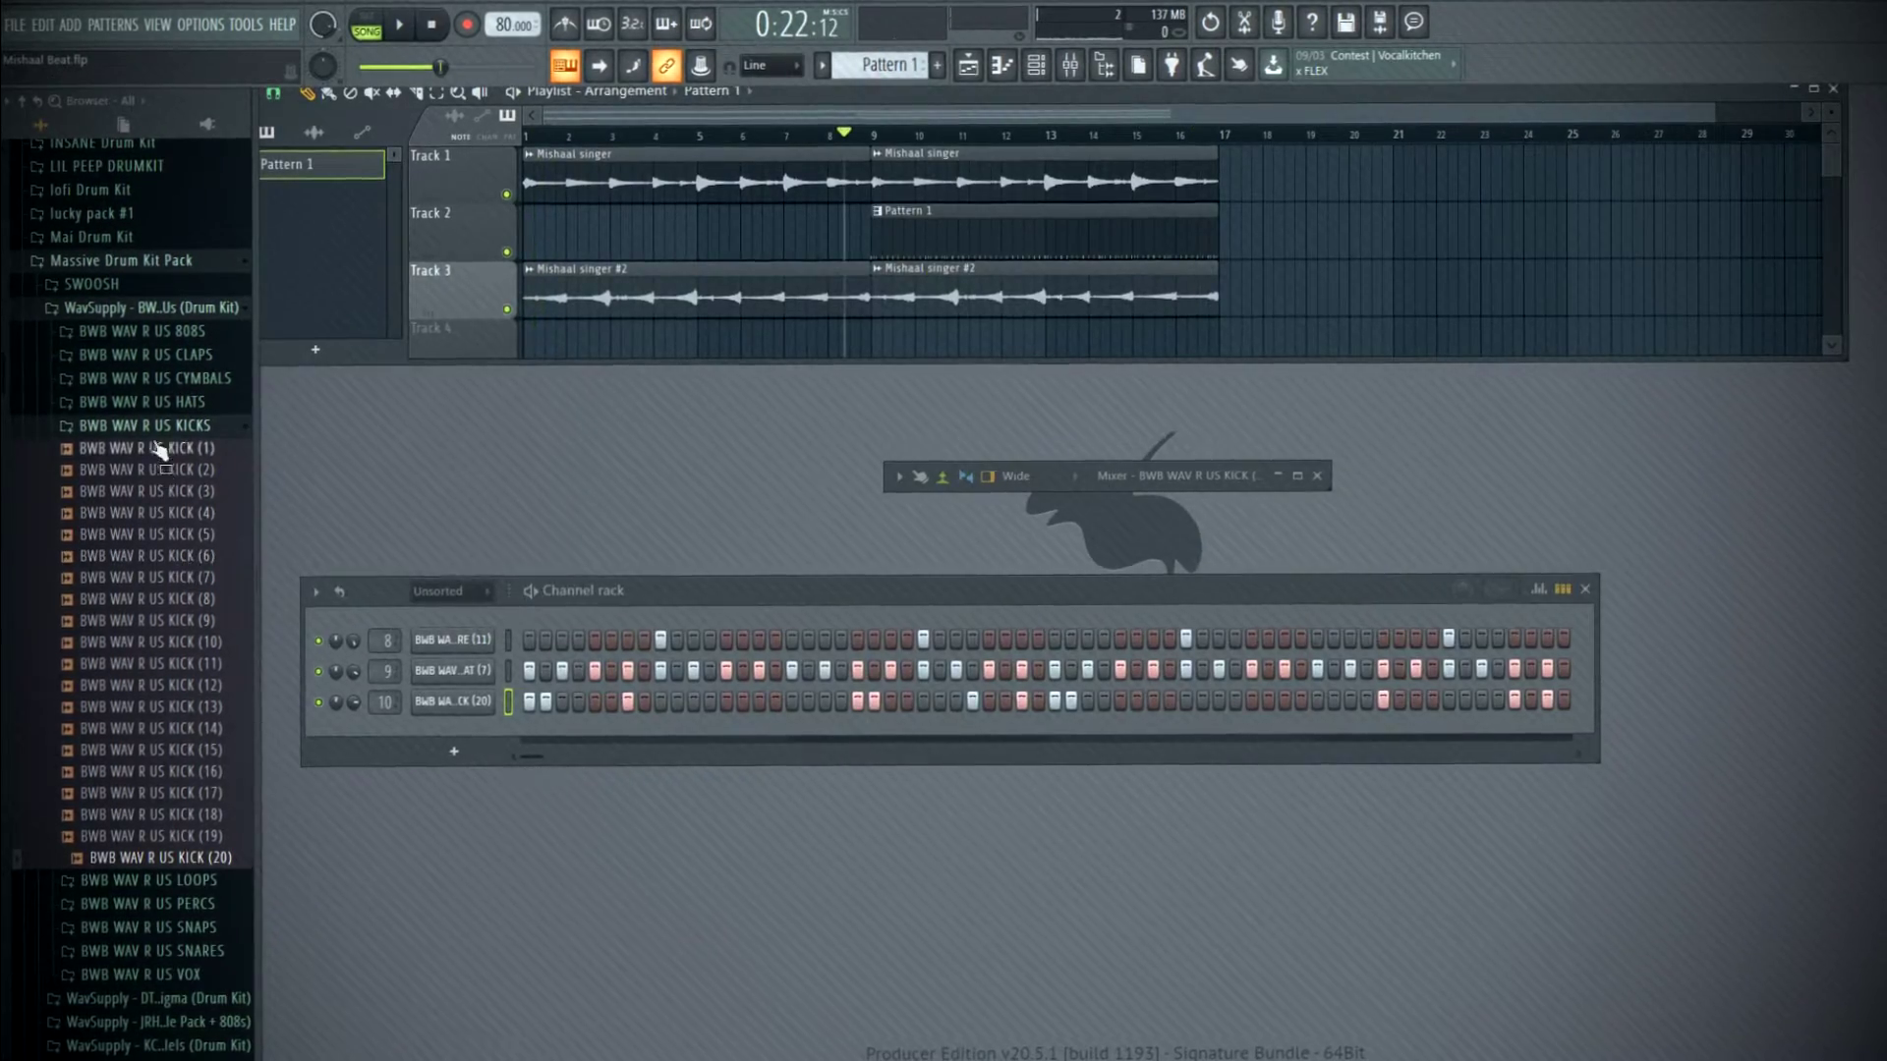
- Audition the open hat samples and add BWB WAV R US OPEN HAT (9) as a new channel below the kick
click(147, 401)
click(176, 446)
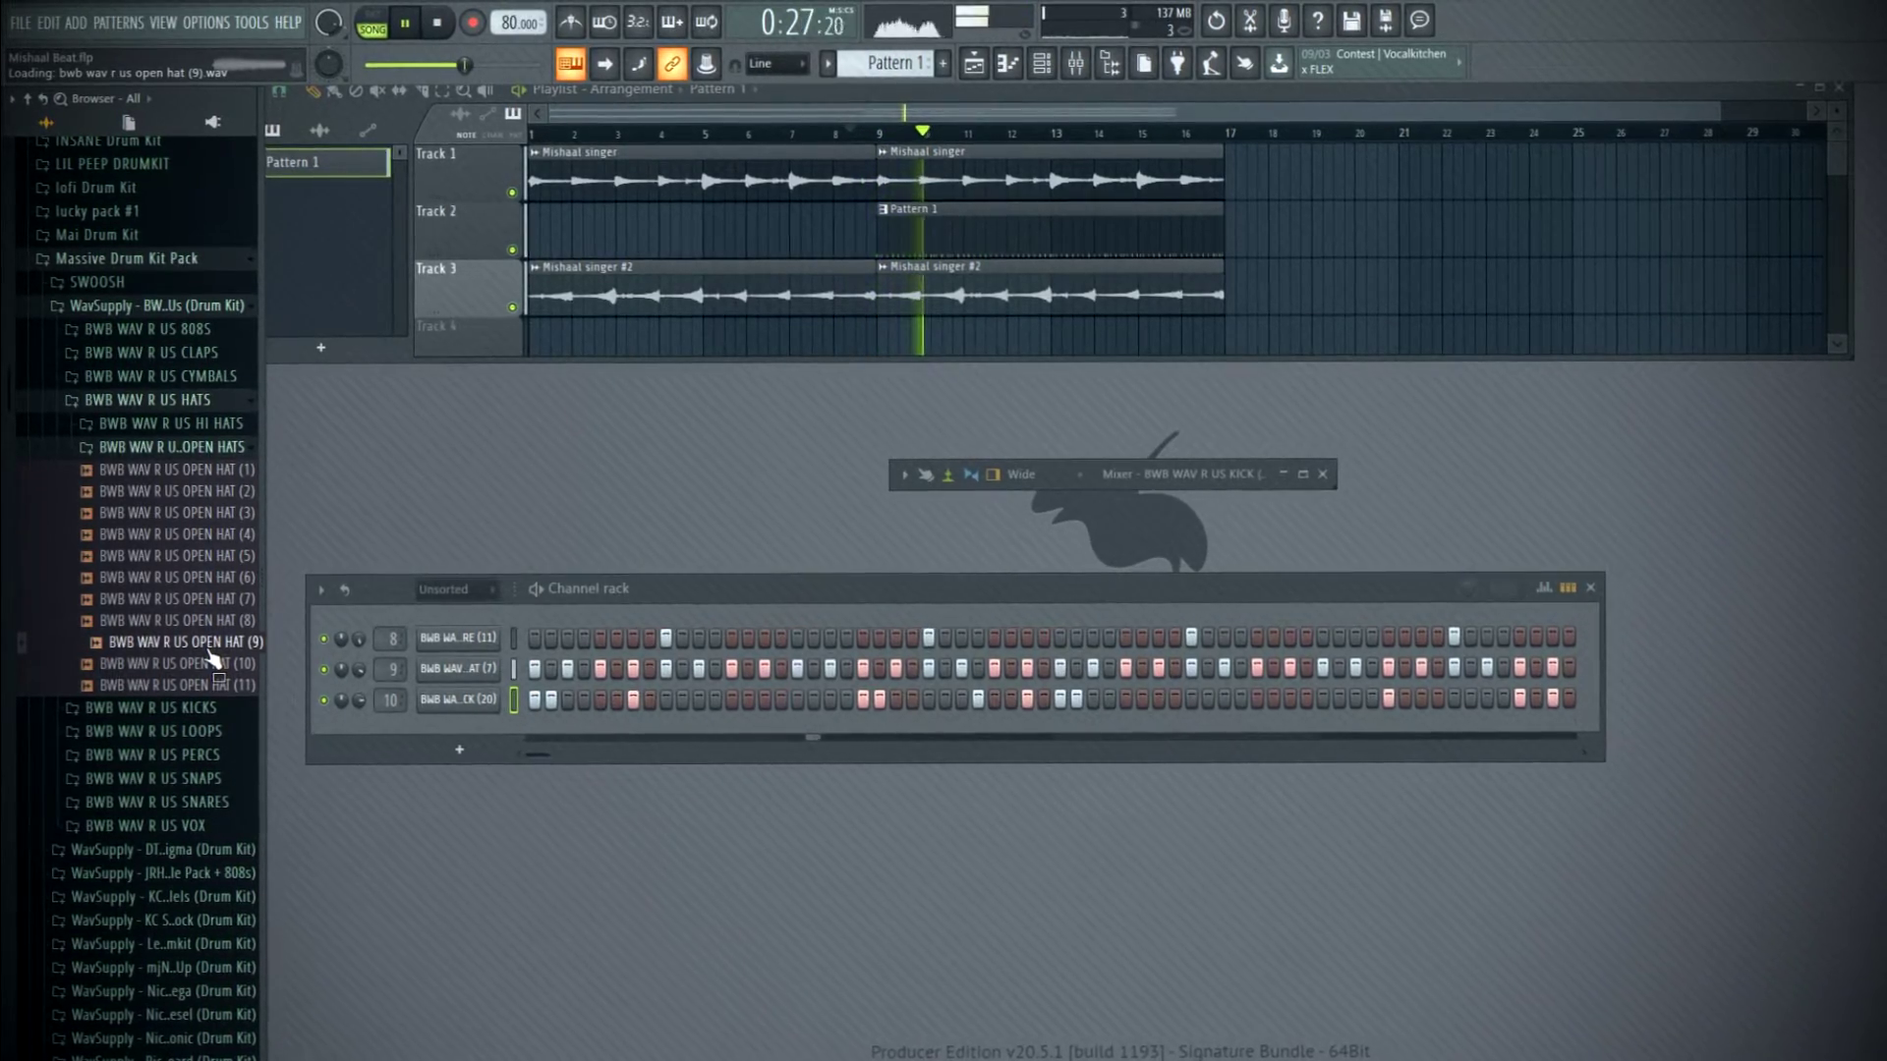
drag(512, 744, 512, 746)
key(space)
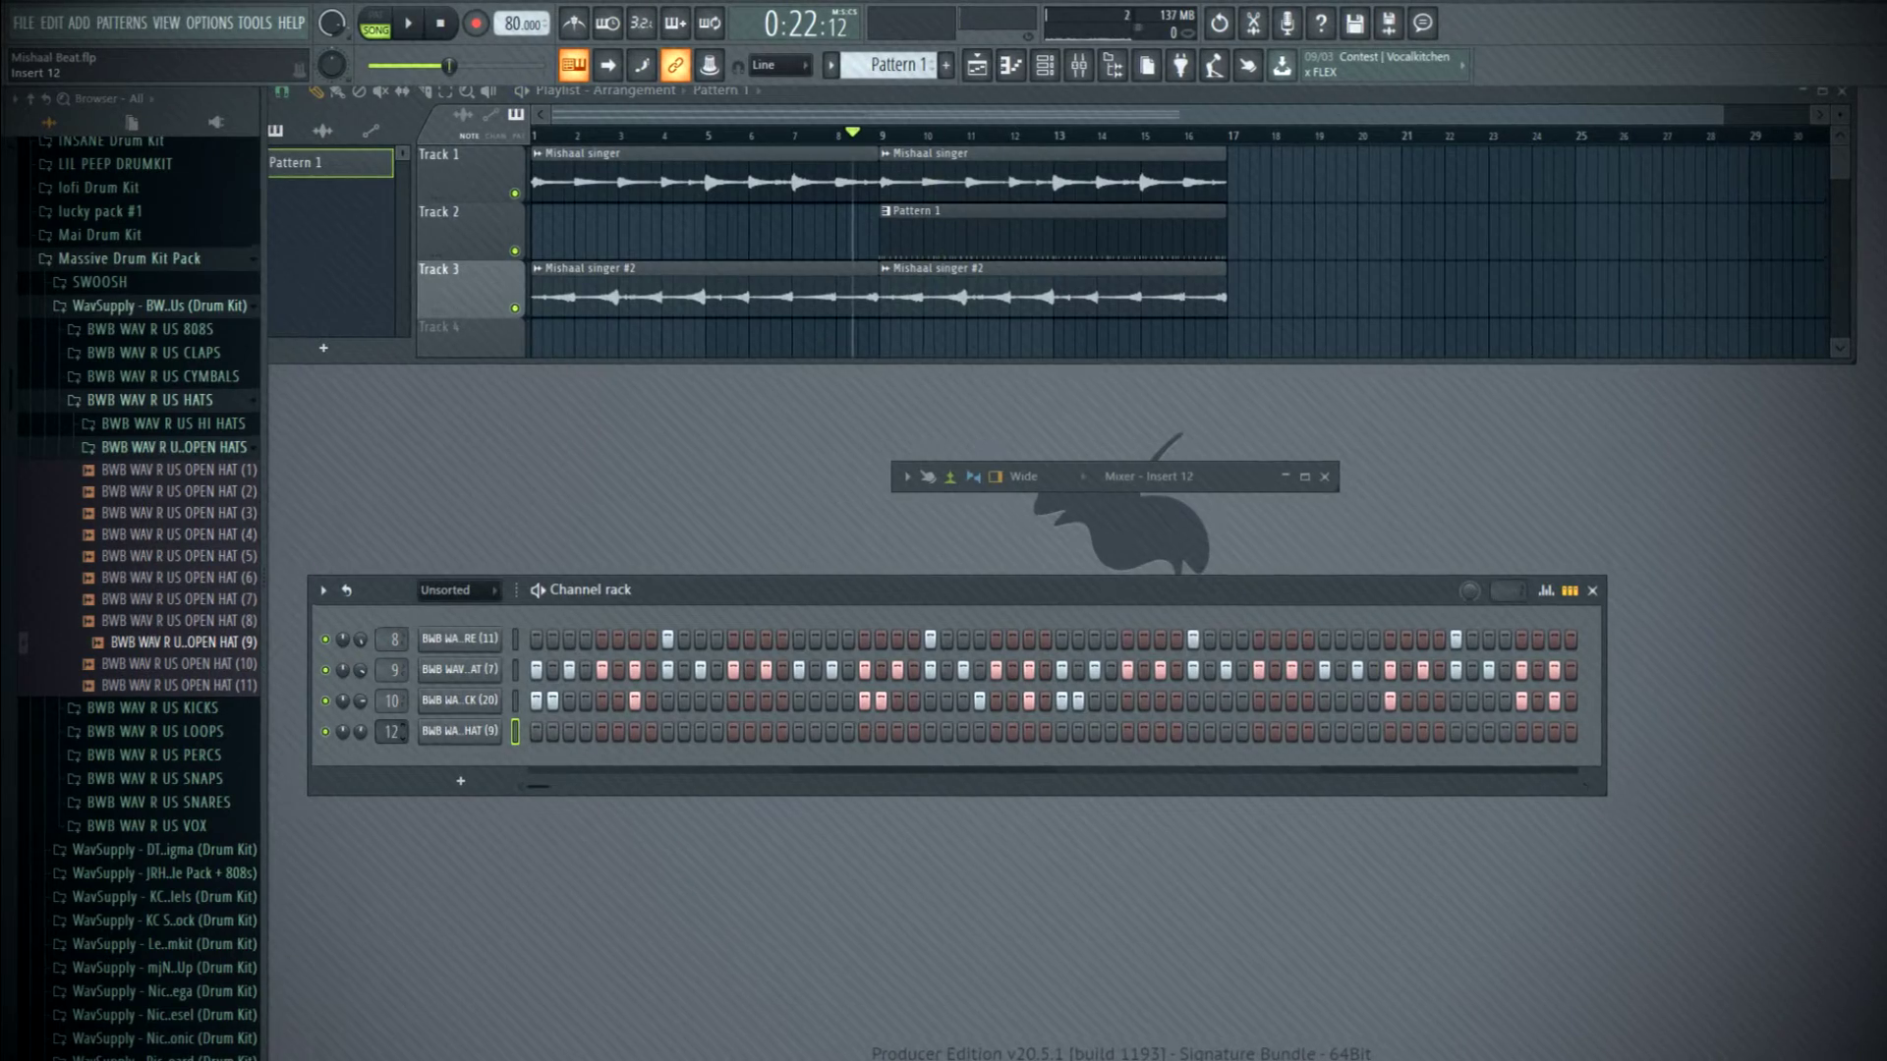
- Route the open hat to mixer track 11 and enable its volume envelope with decay, sustain and release at minimum
click(461, 732)
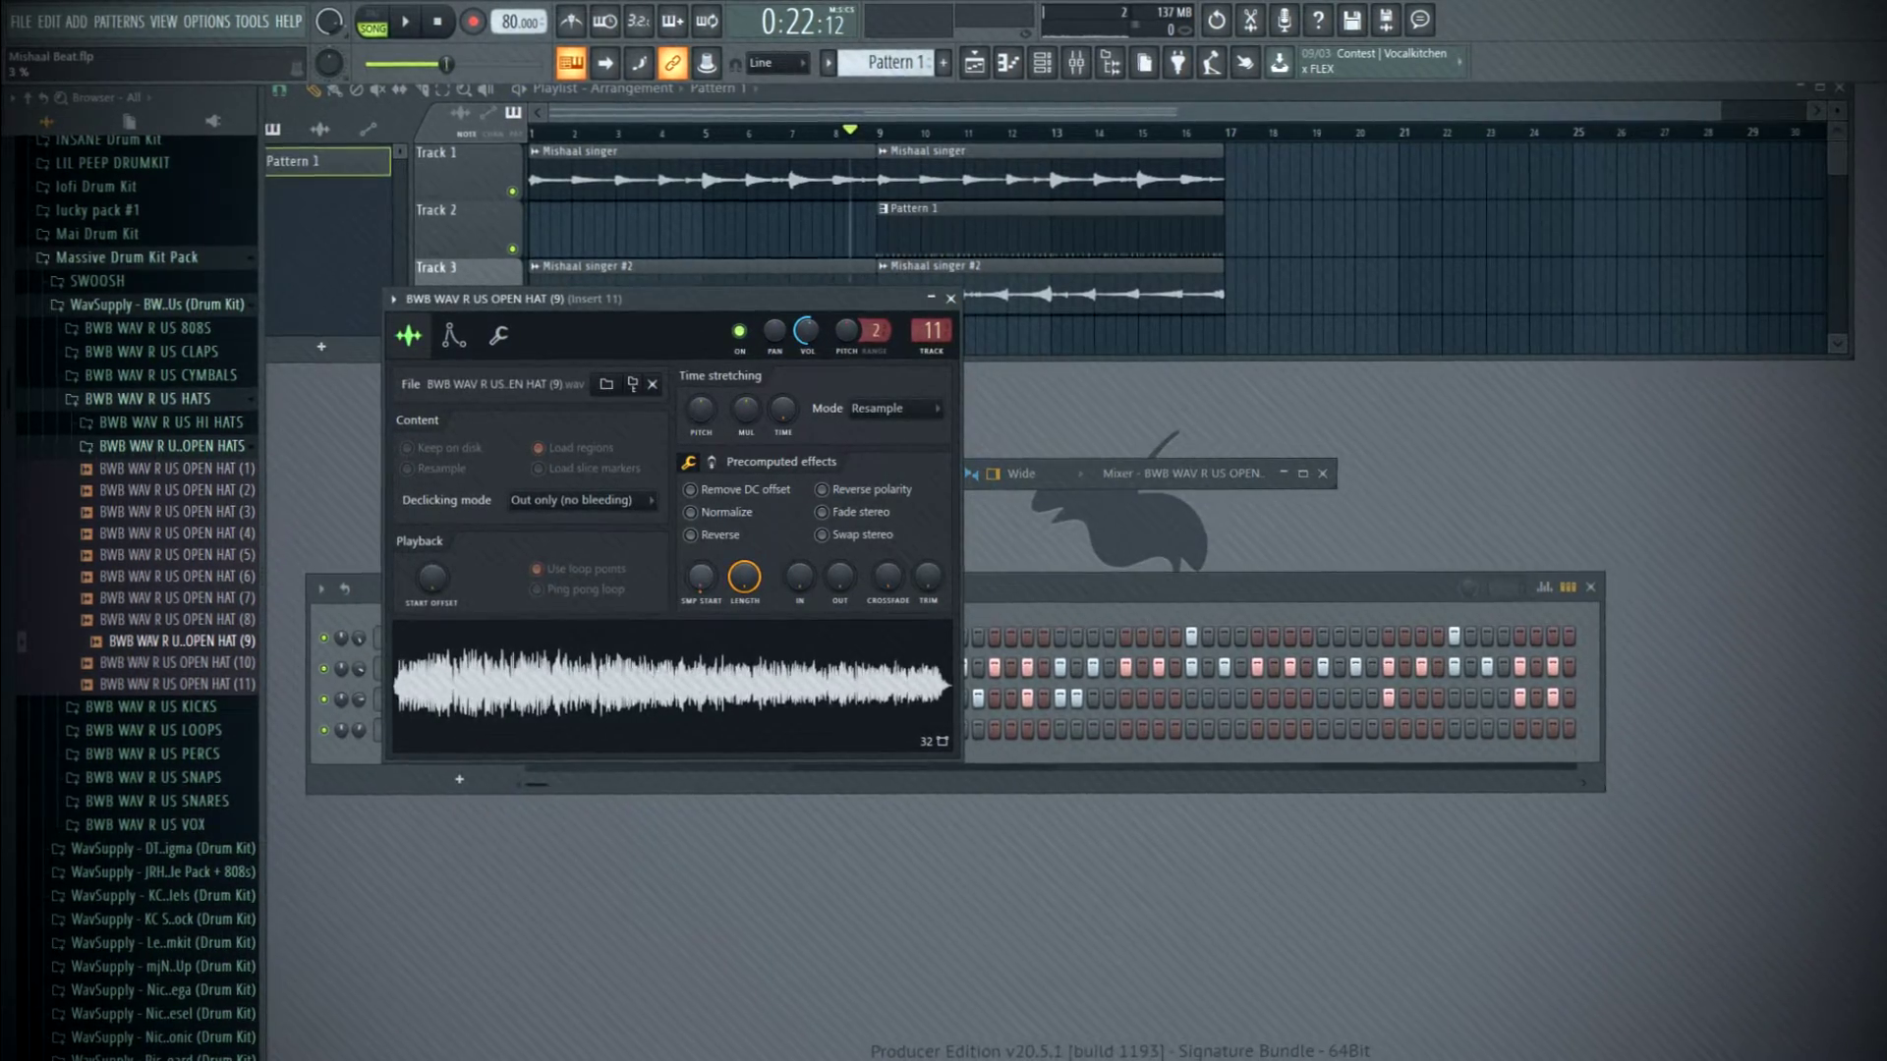
click(458, 334)
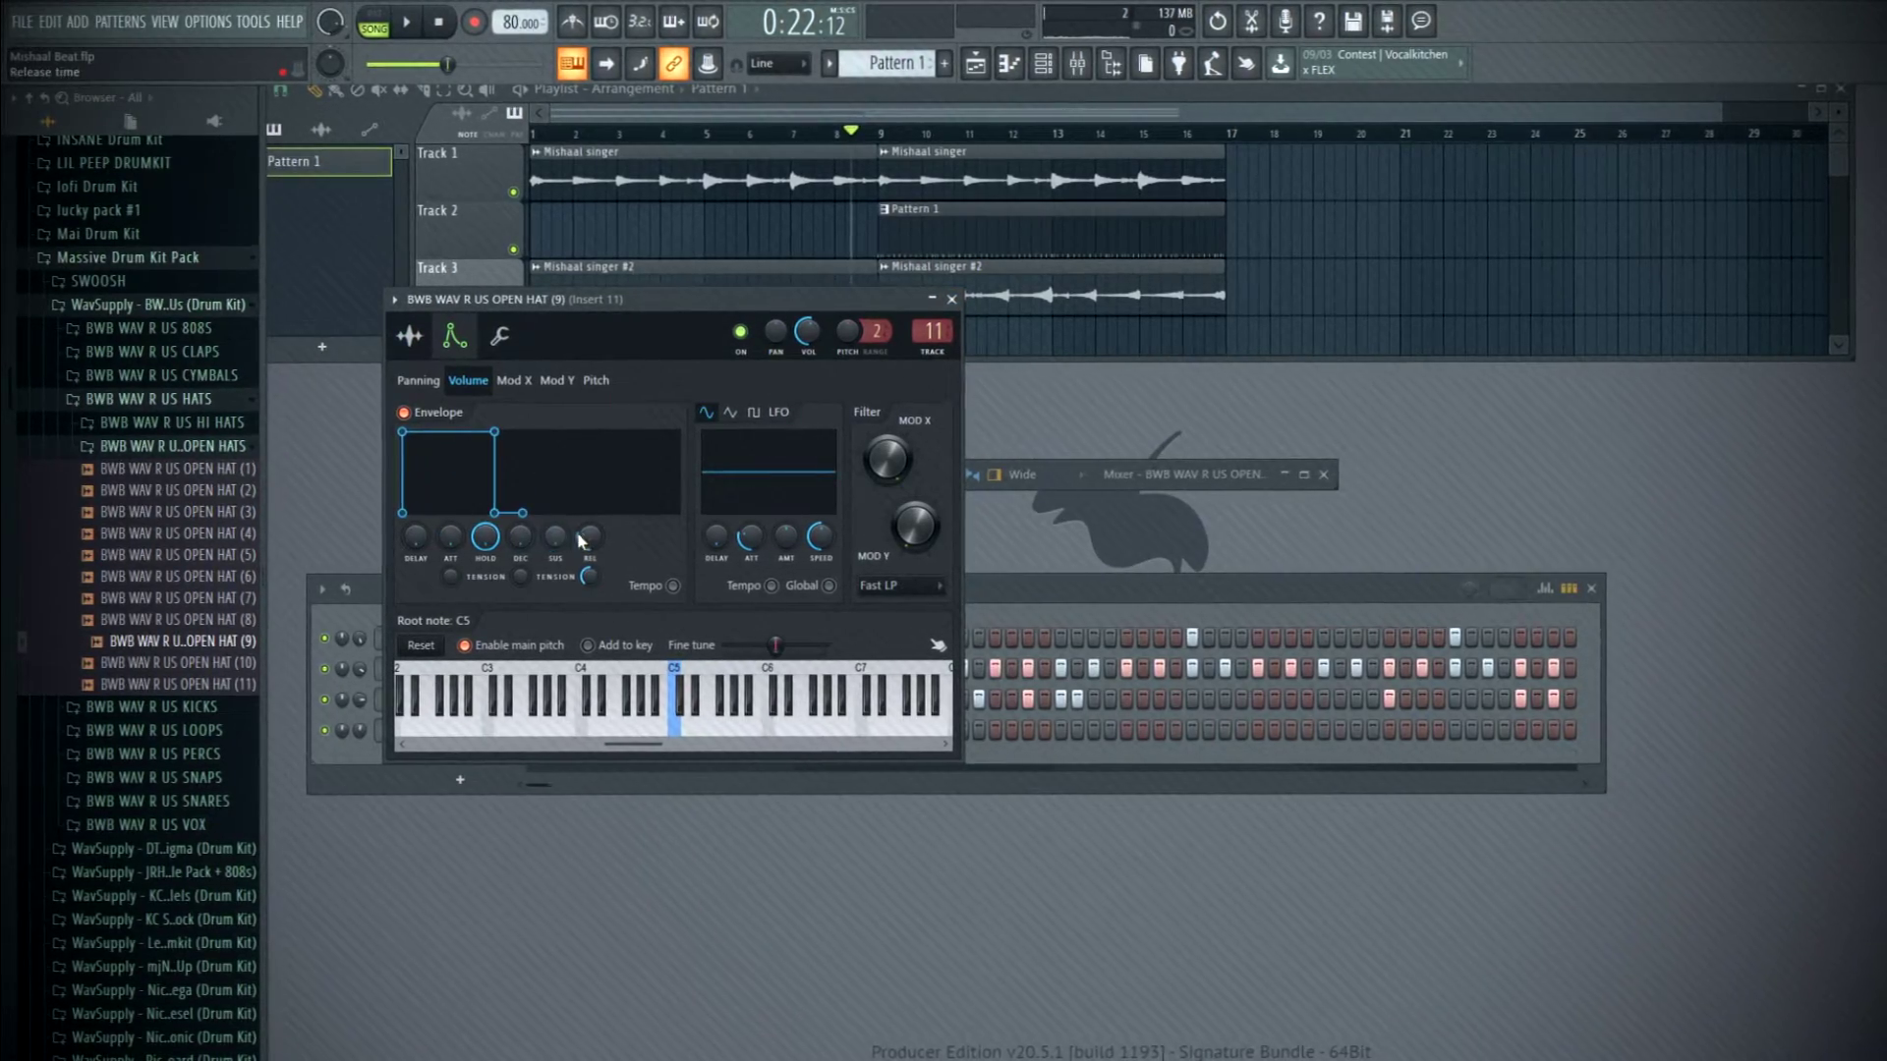
key(Escape)
- Record a pitched open-hat pattern on F5 and B4 in the open hat's piano roll and play it back
right_click(492, 718)
click(539, 750)
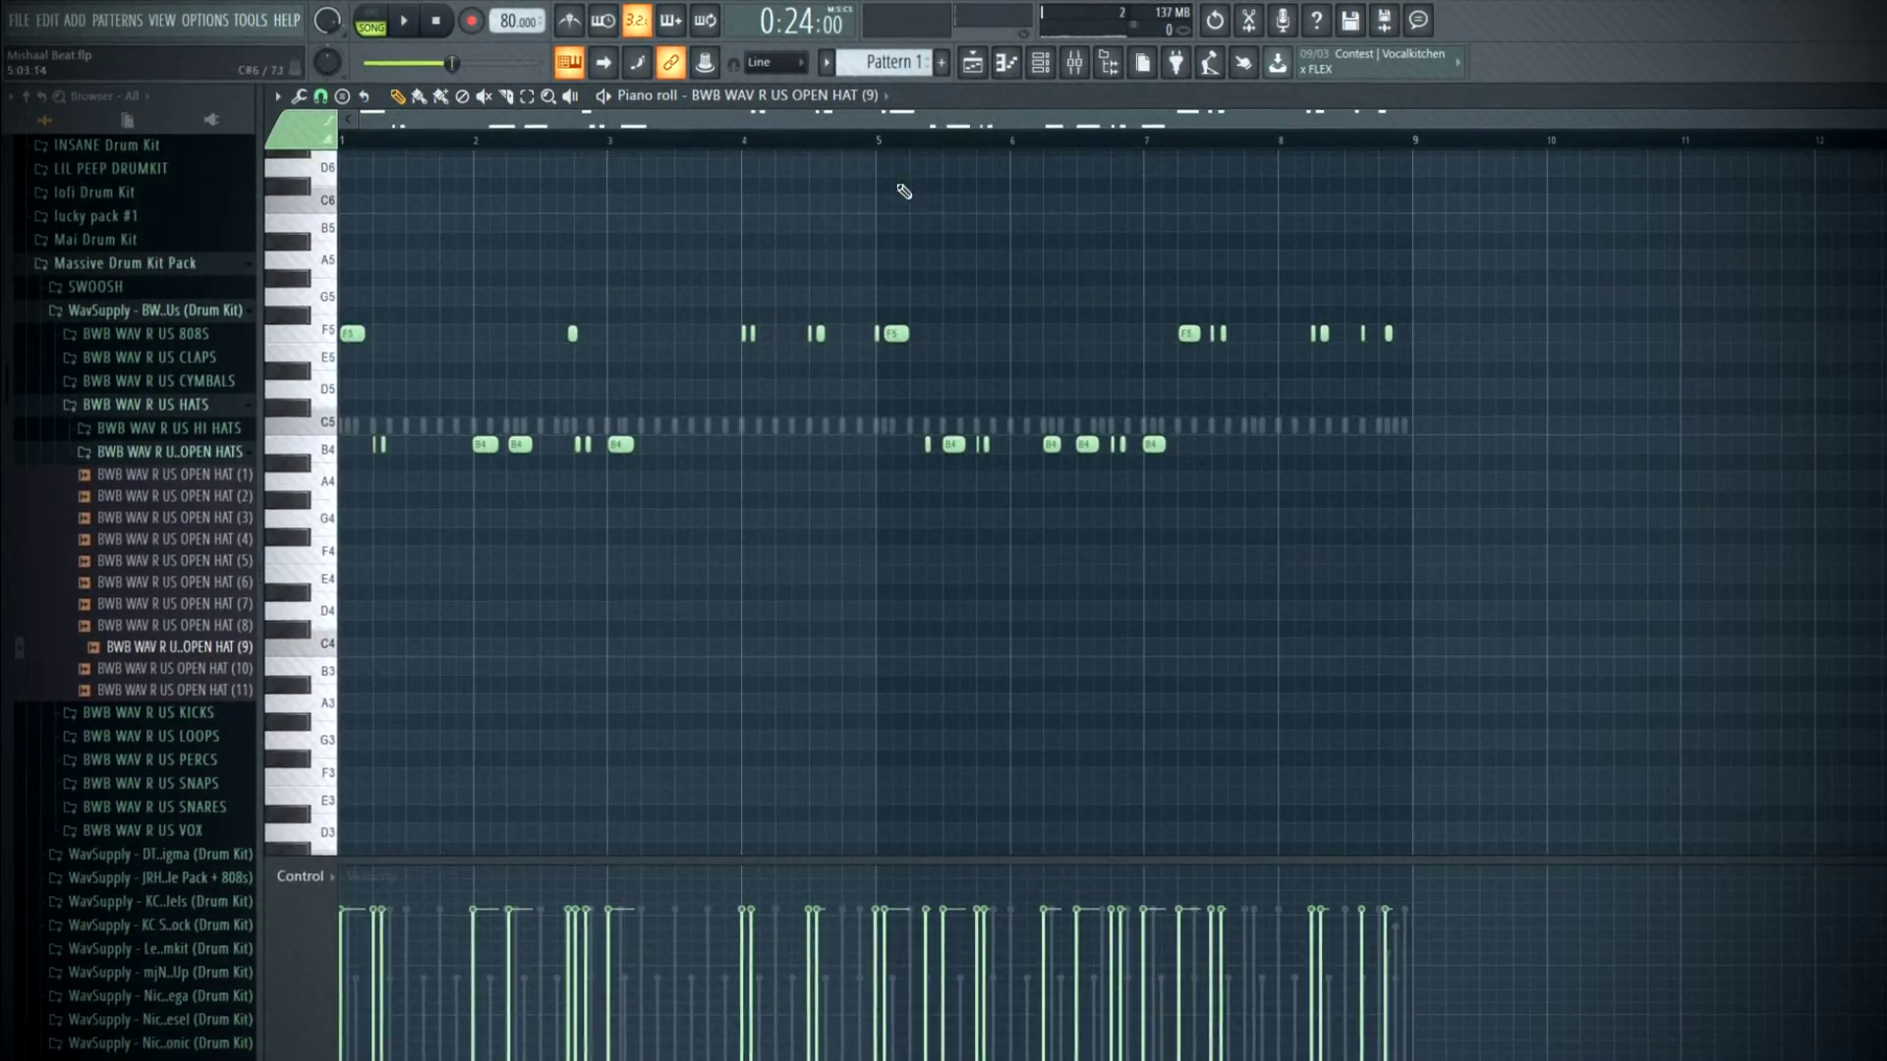
mouse_move(653, 367)
mouse_down()
mouse_move(623, 400)
mouse_move(672, 396)
mouse_up()
key(space)
scroll(673, 397, up, 3)
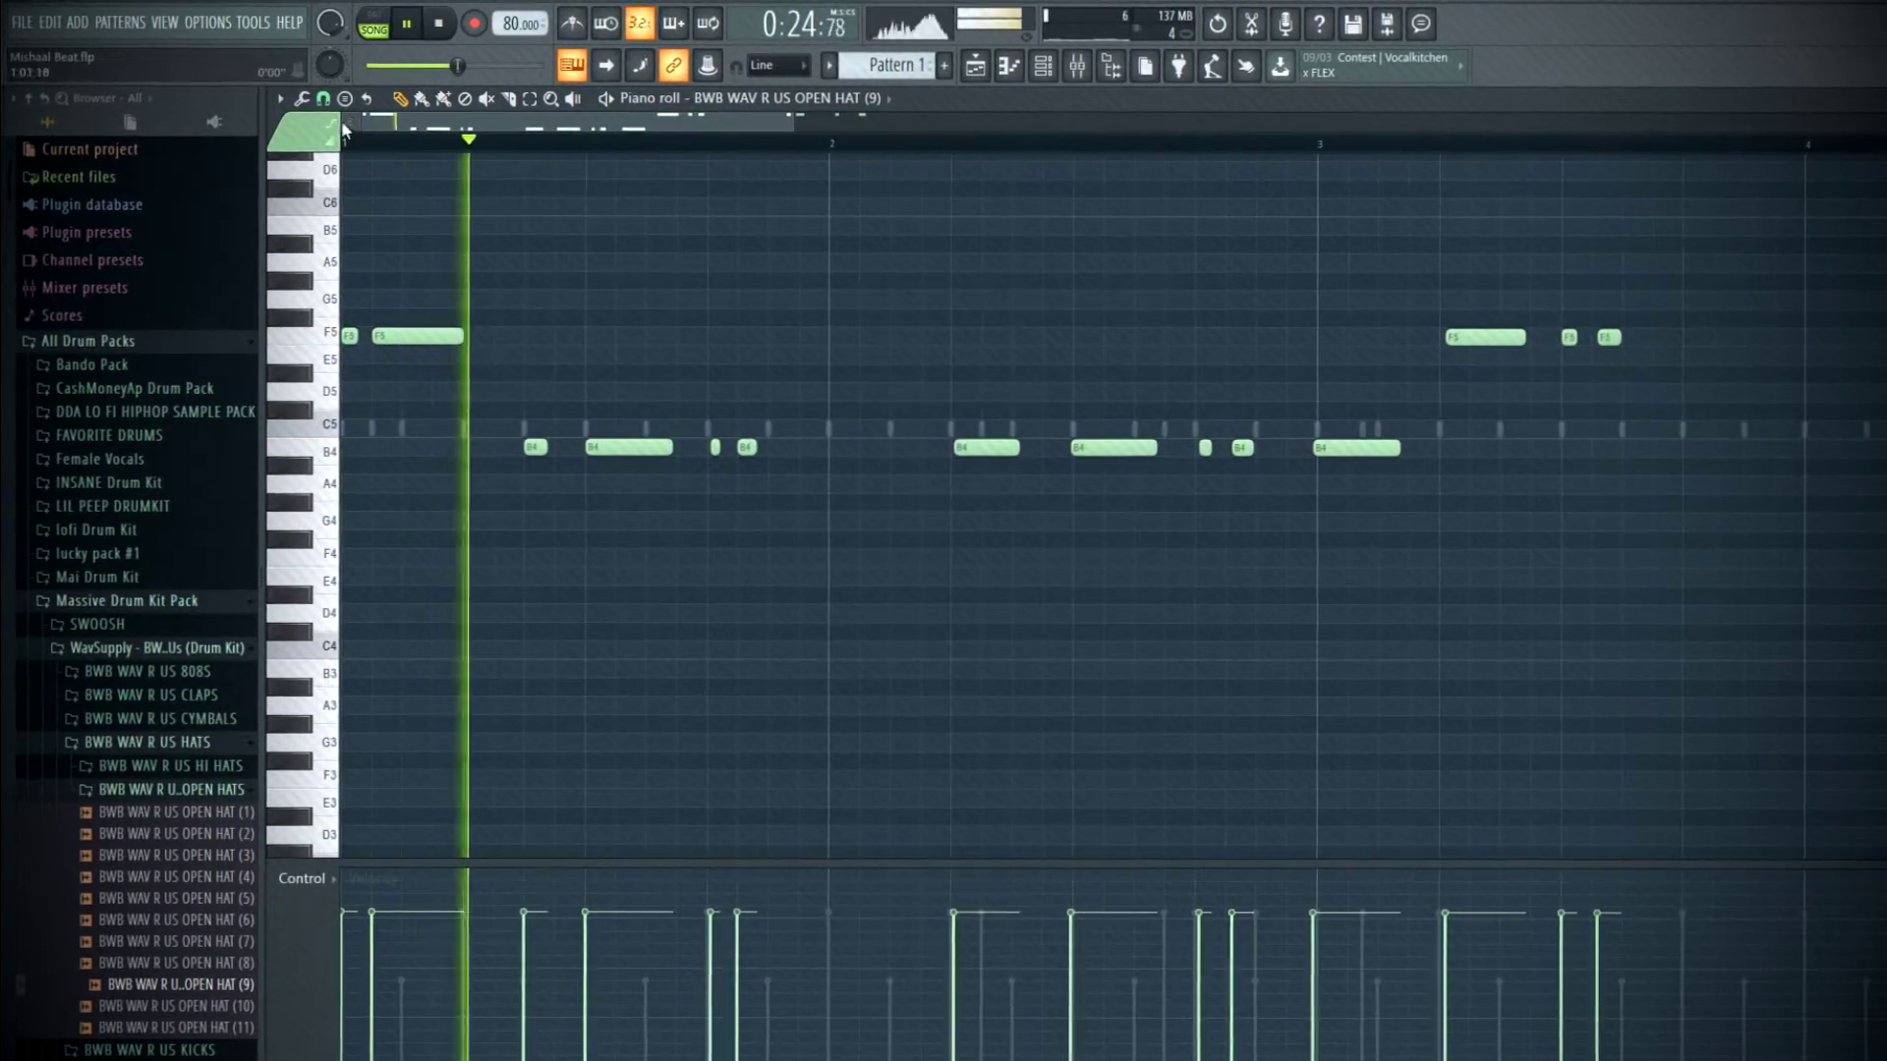
- Finish the open-hat pattern with D5 and G4 notes at the end of bar 4 and duplicate the phrase from bar 5
click(321, 97)
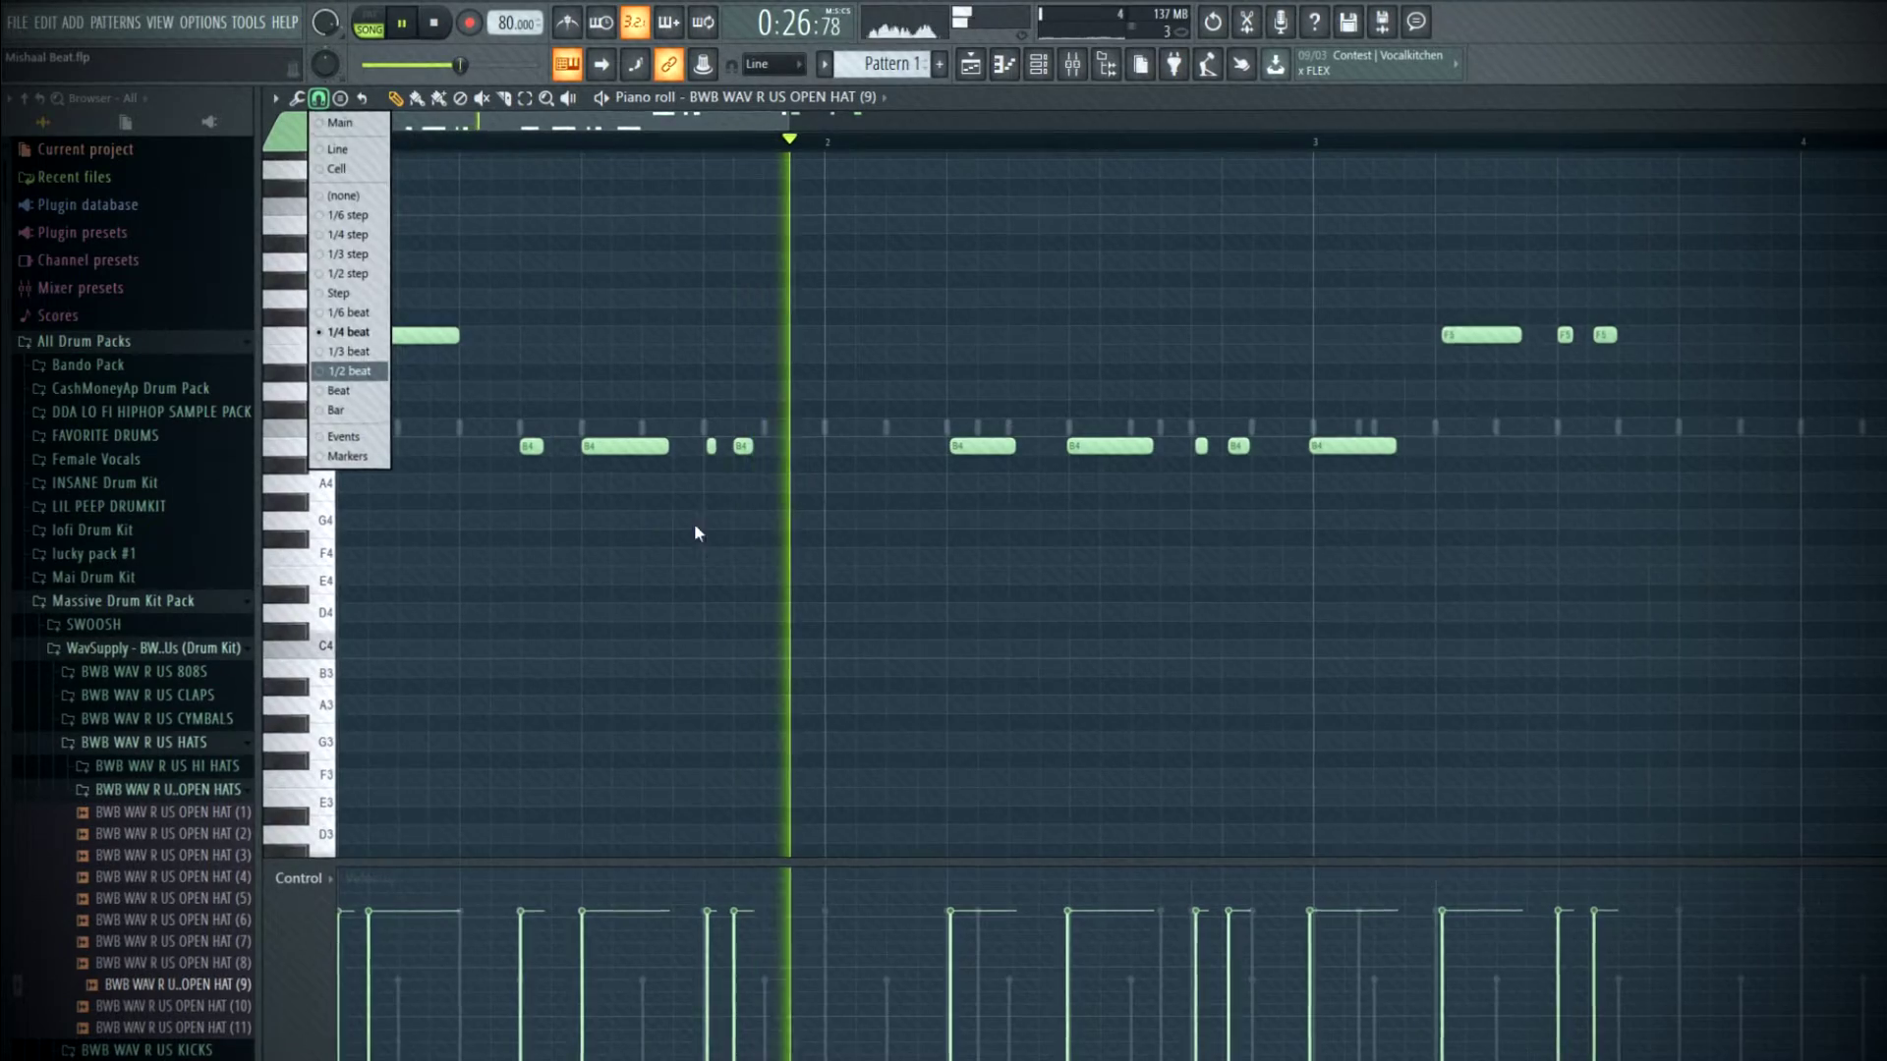
scroll(713, 447, up, 3)
right_click(714, 447)
key(ctrl+z)
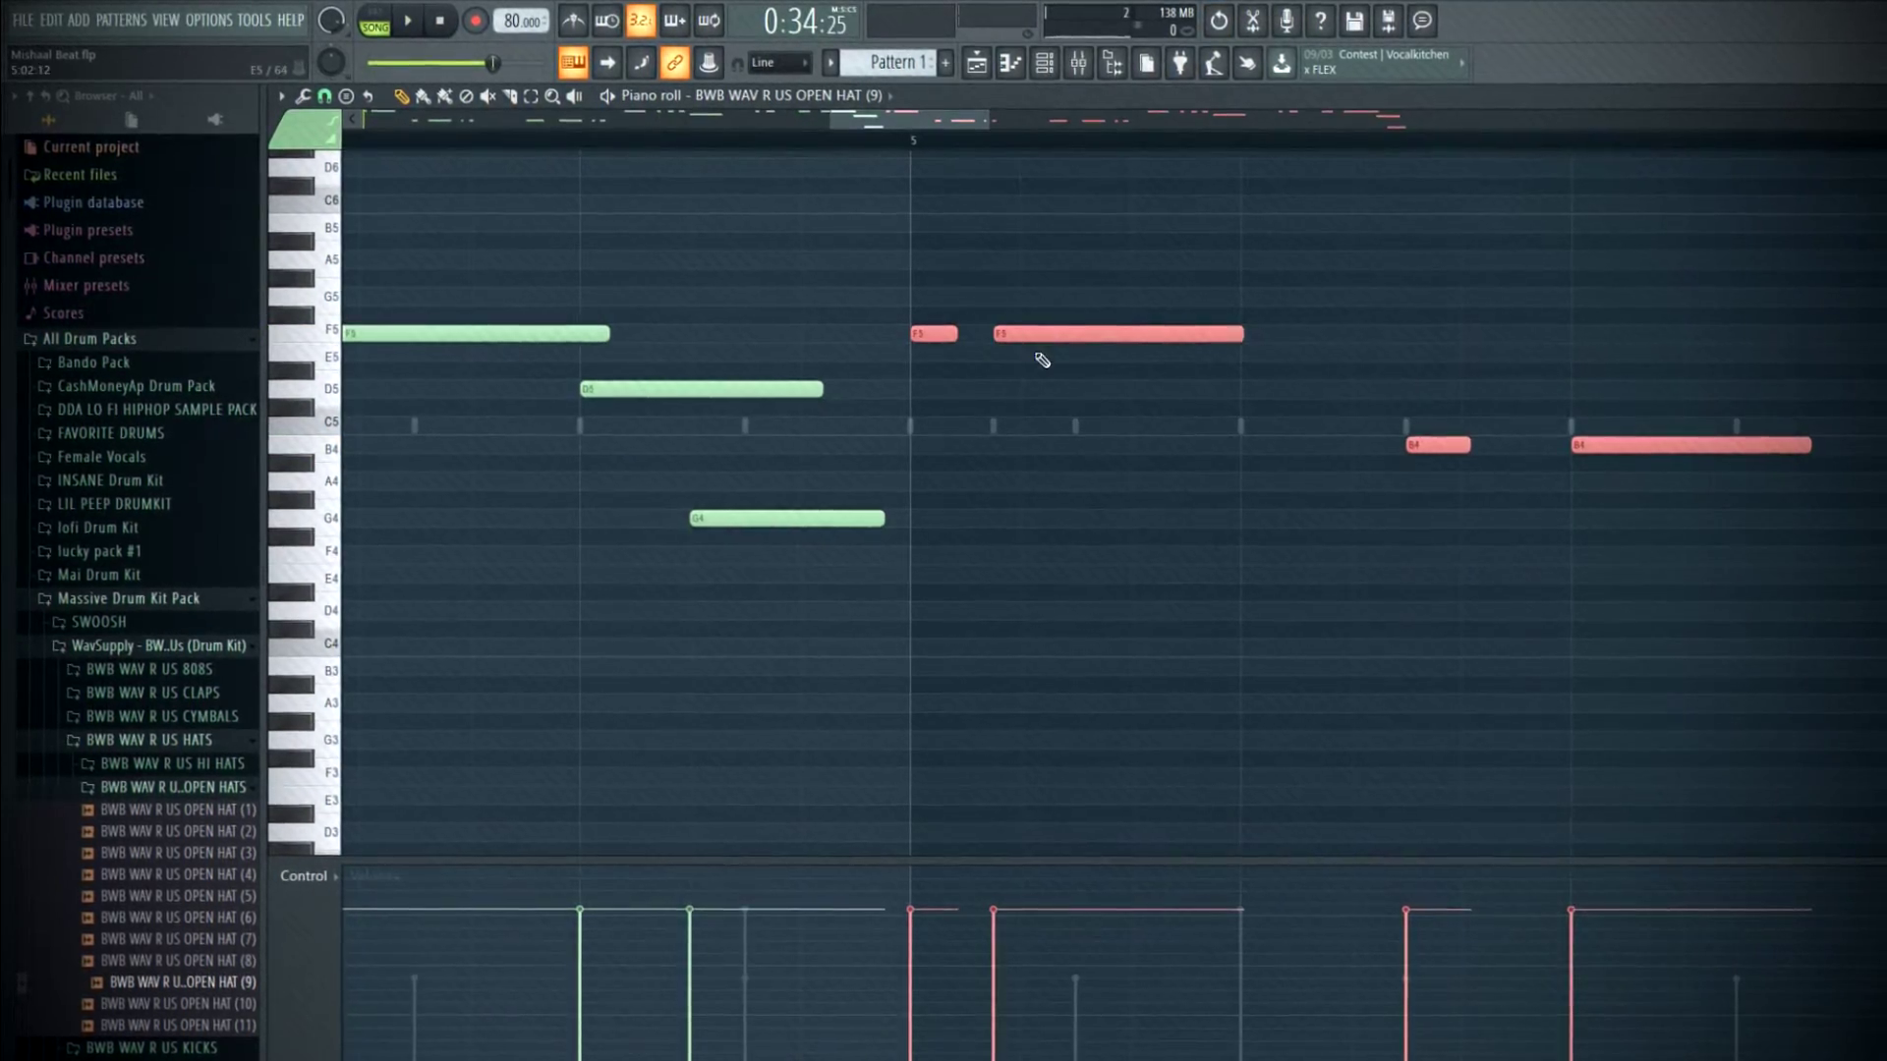
click(1042, 360)
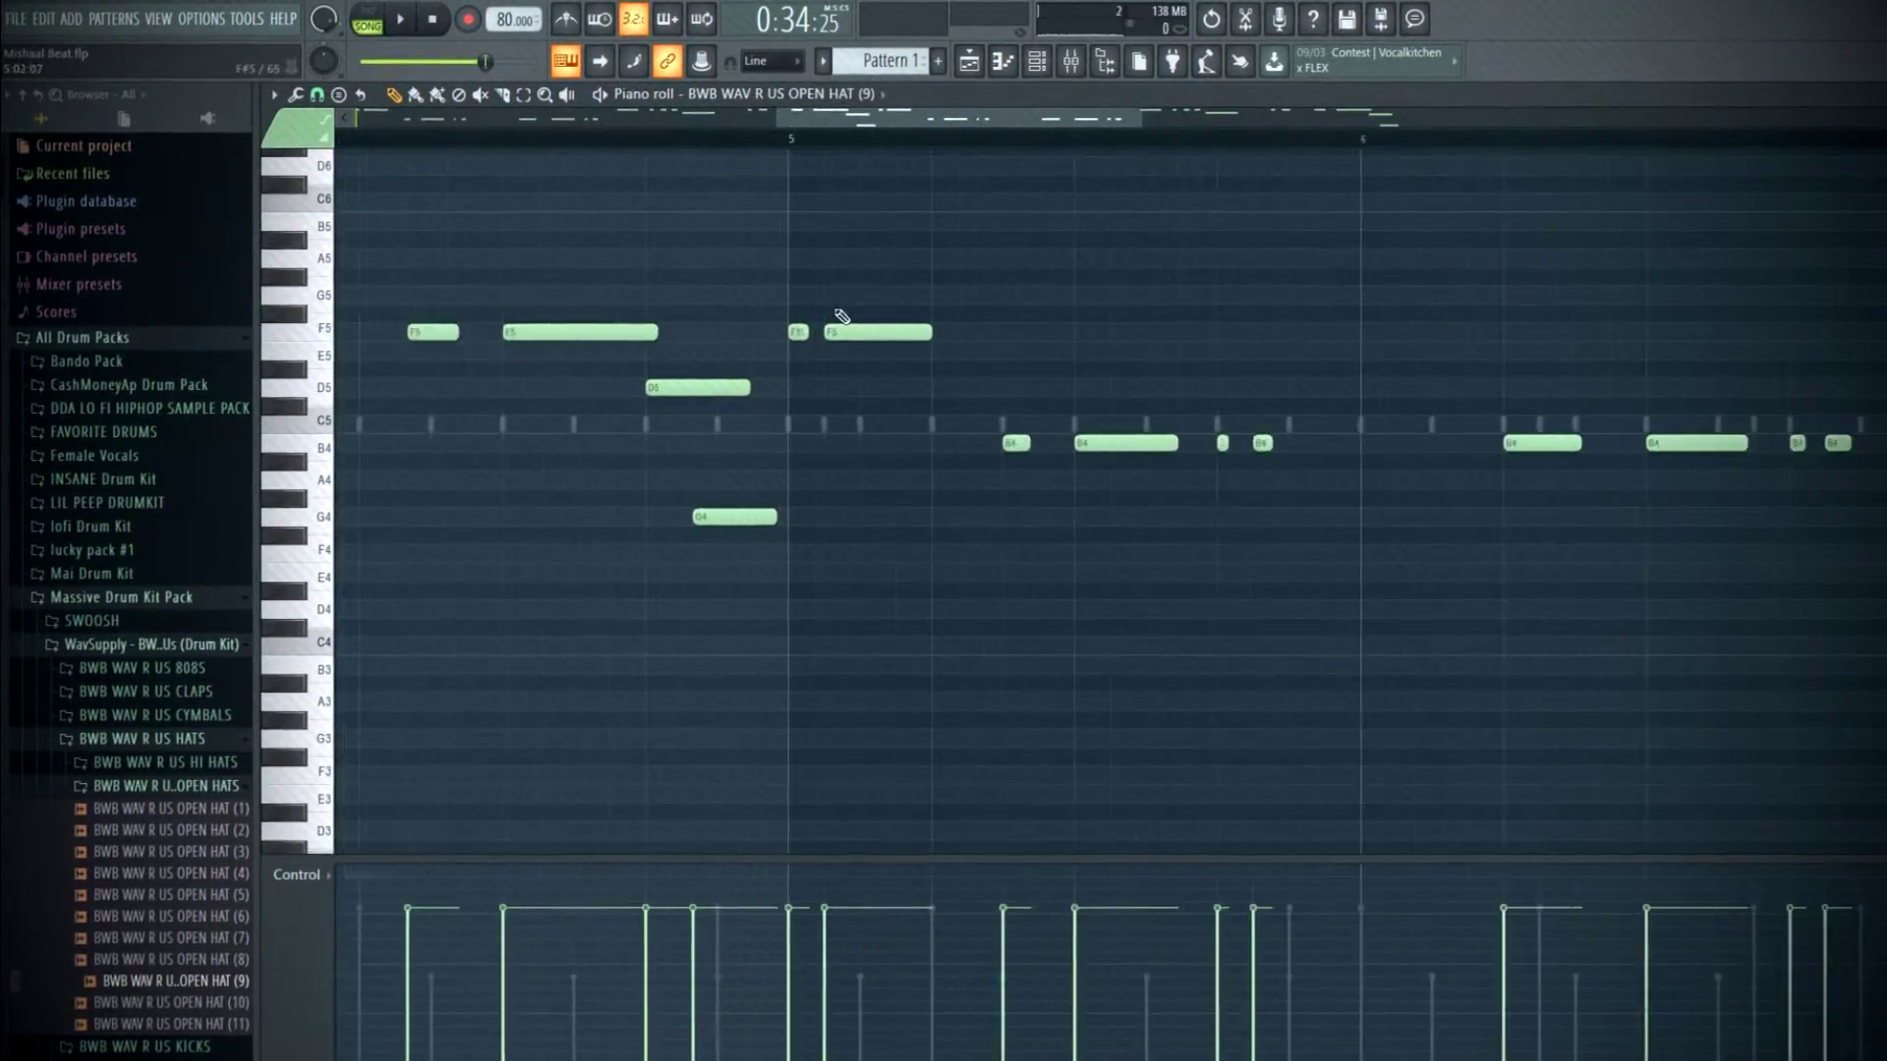
scroll(825, 334, up, 3)
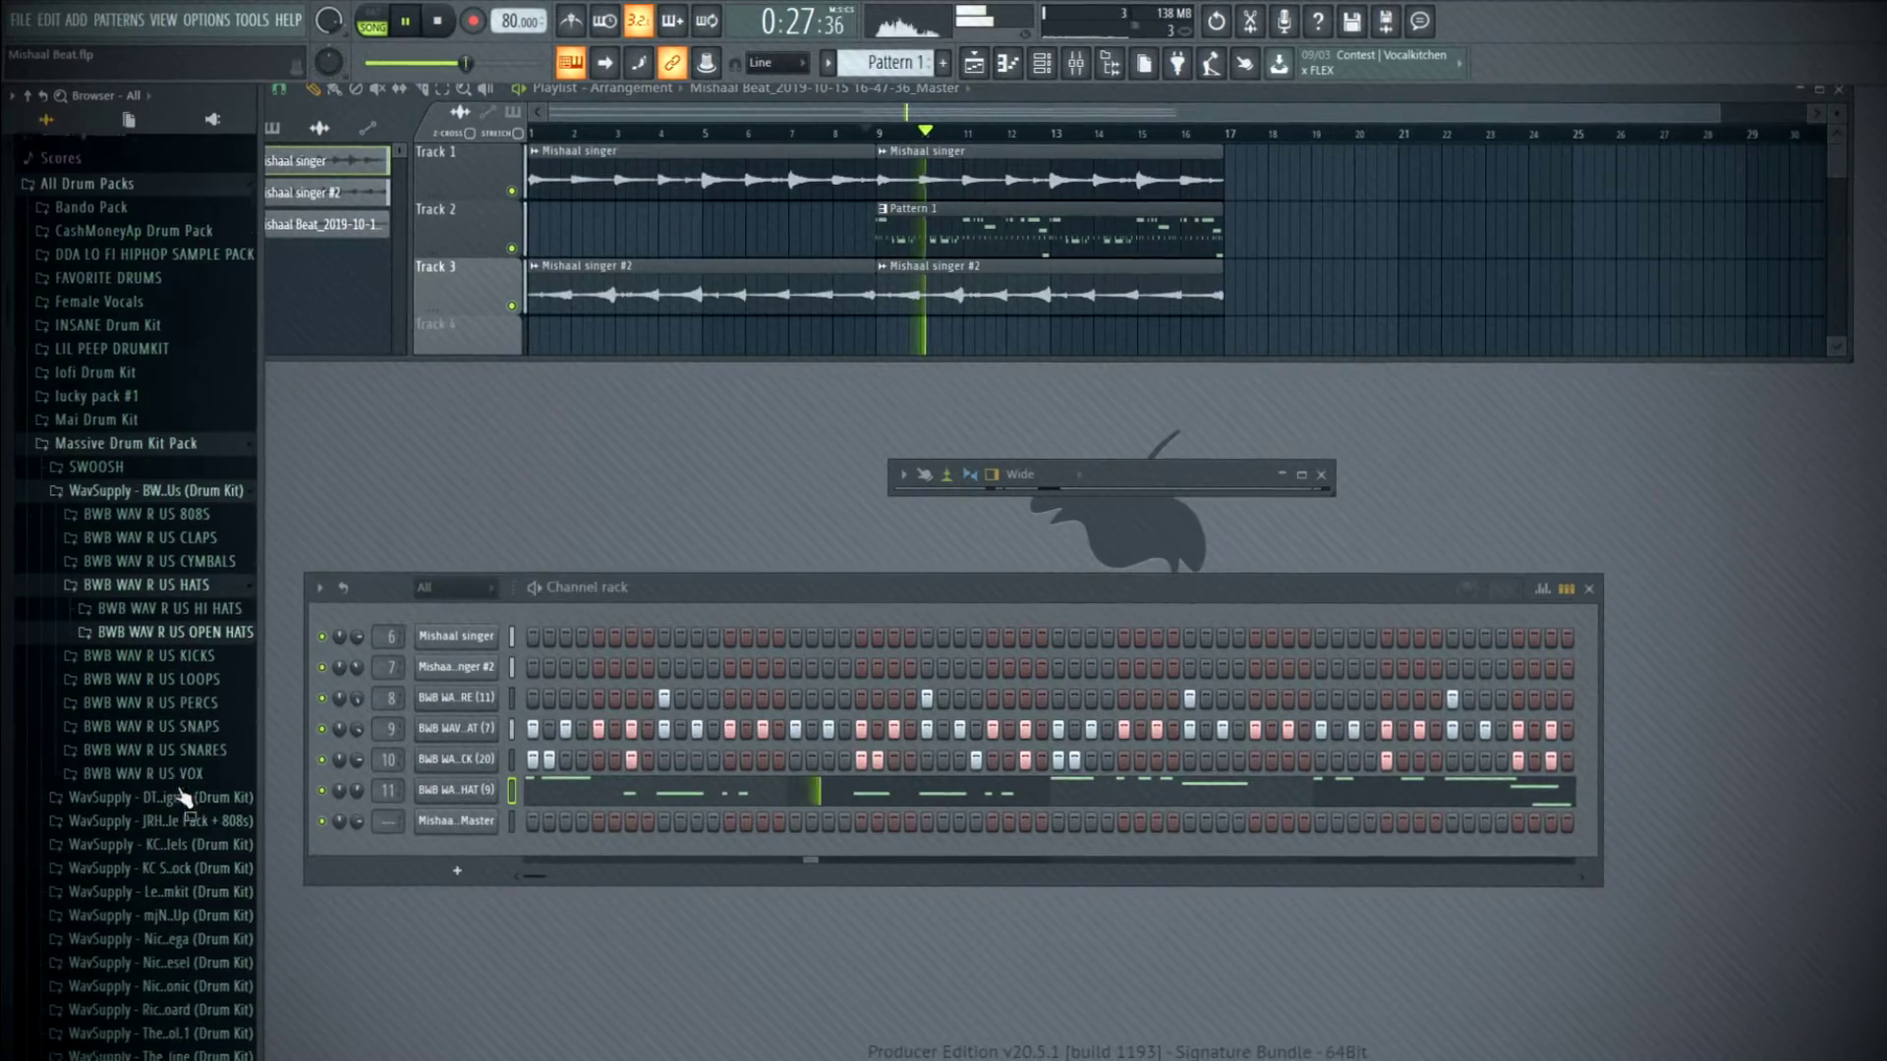
- Audition the percussion samples and add BWB WAV R US PERC (3) as a channel on mixer track 1 with a hit on step 1
click(191, 745)
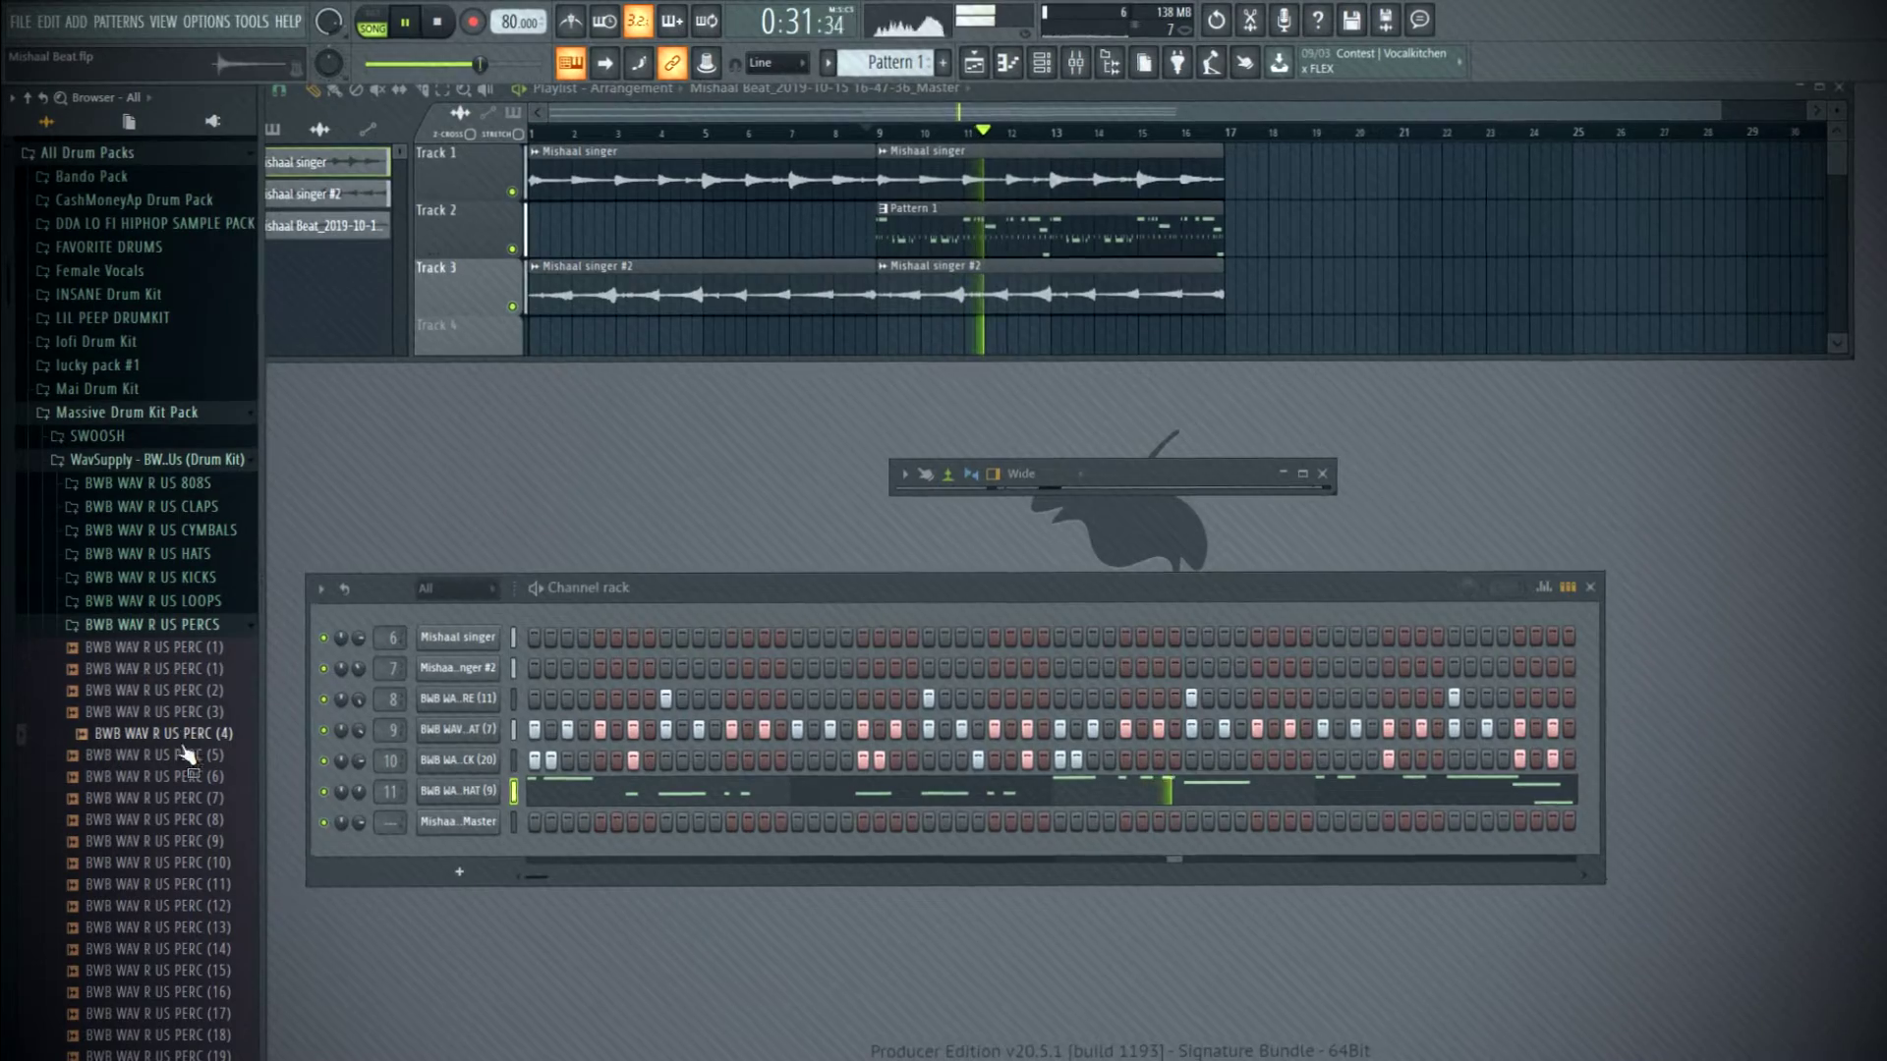
click(192, 773)
click(207, 796)
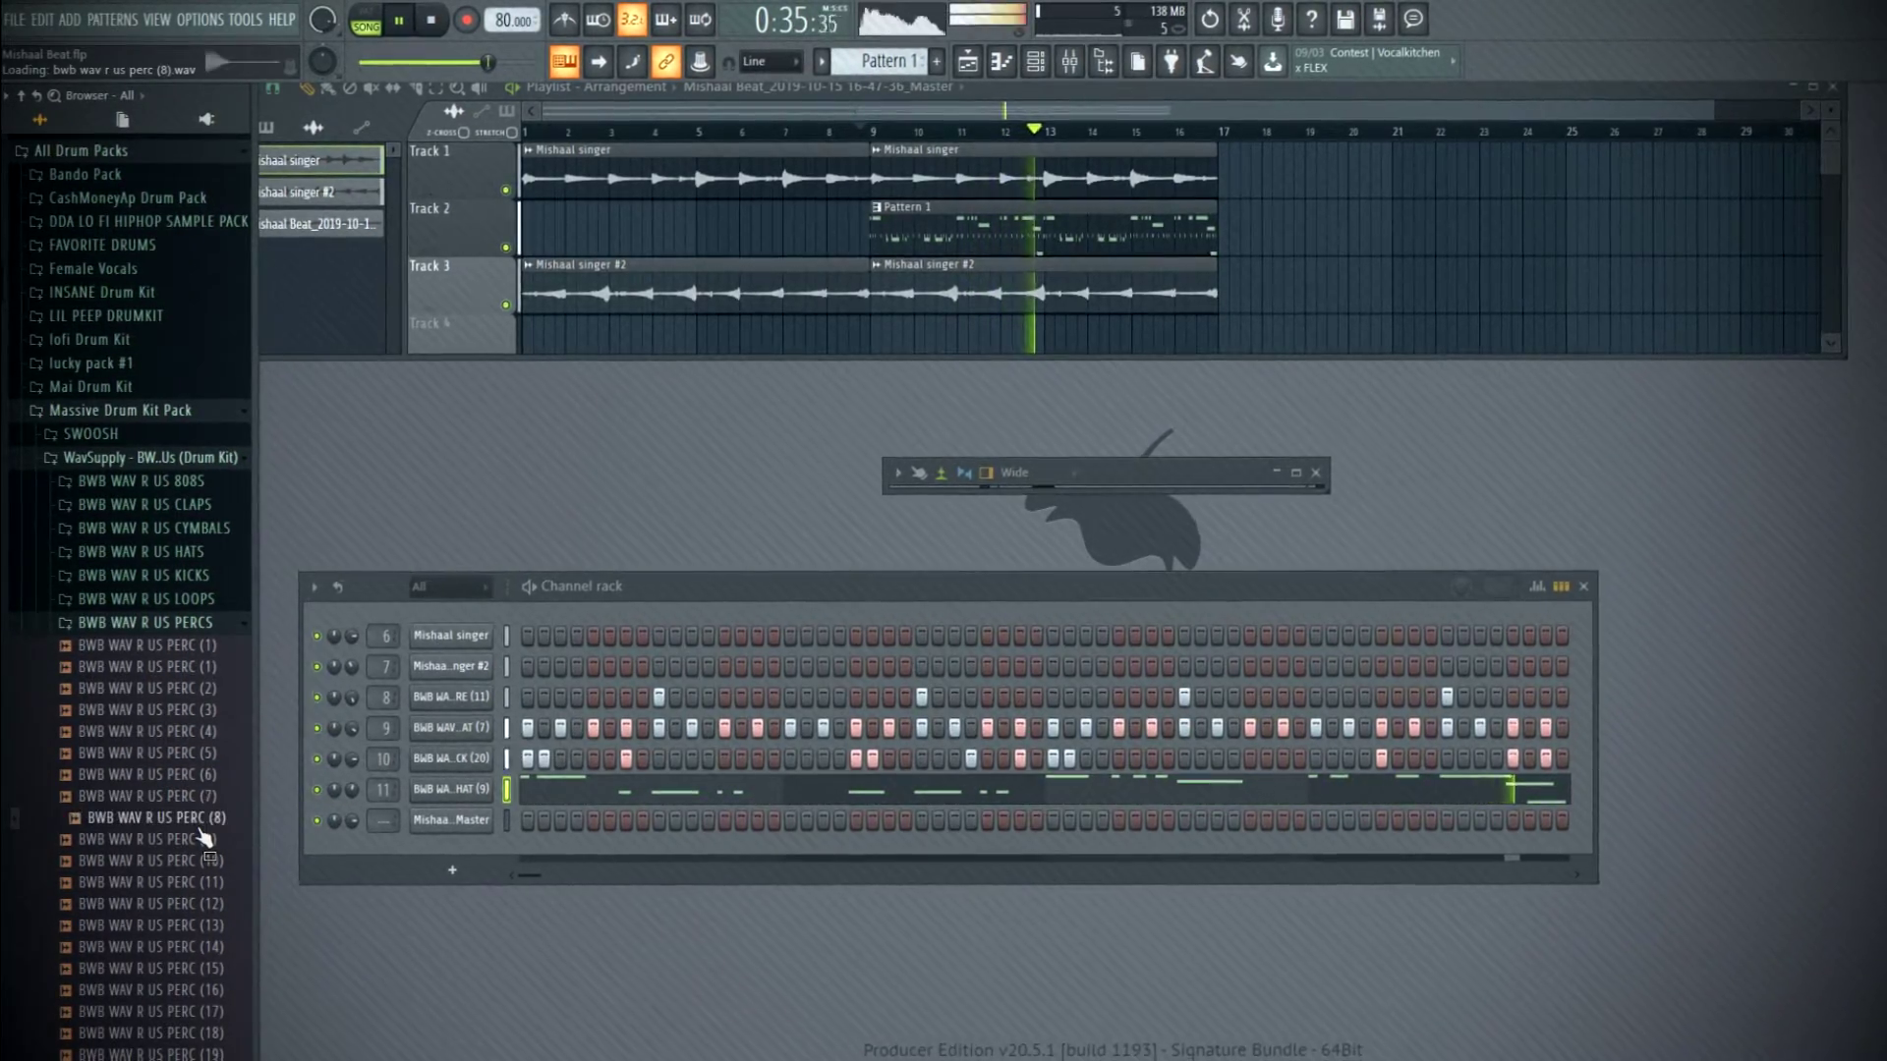
key(Up)
key(Up)
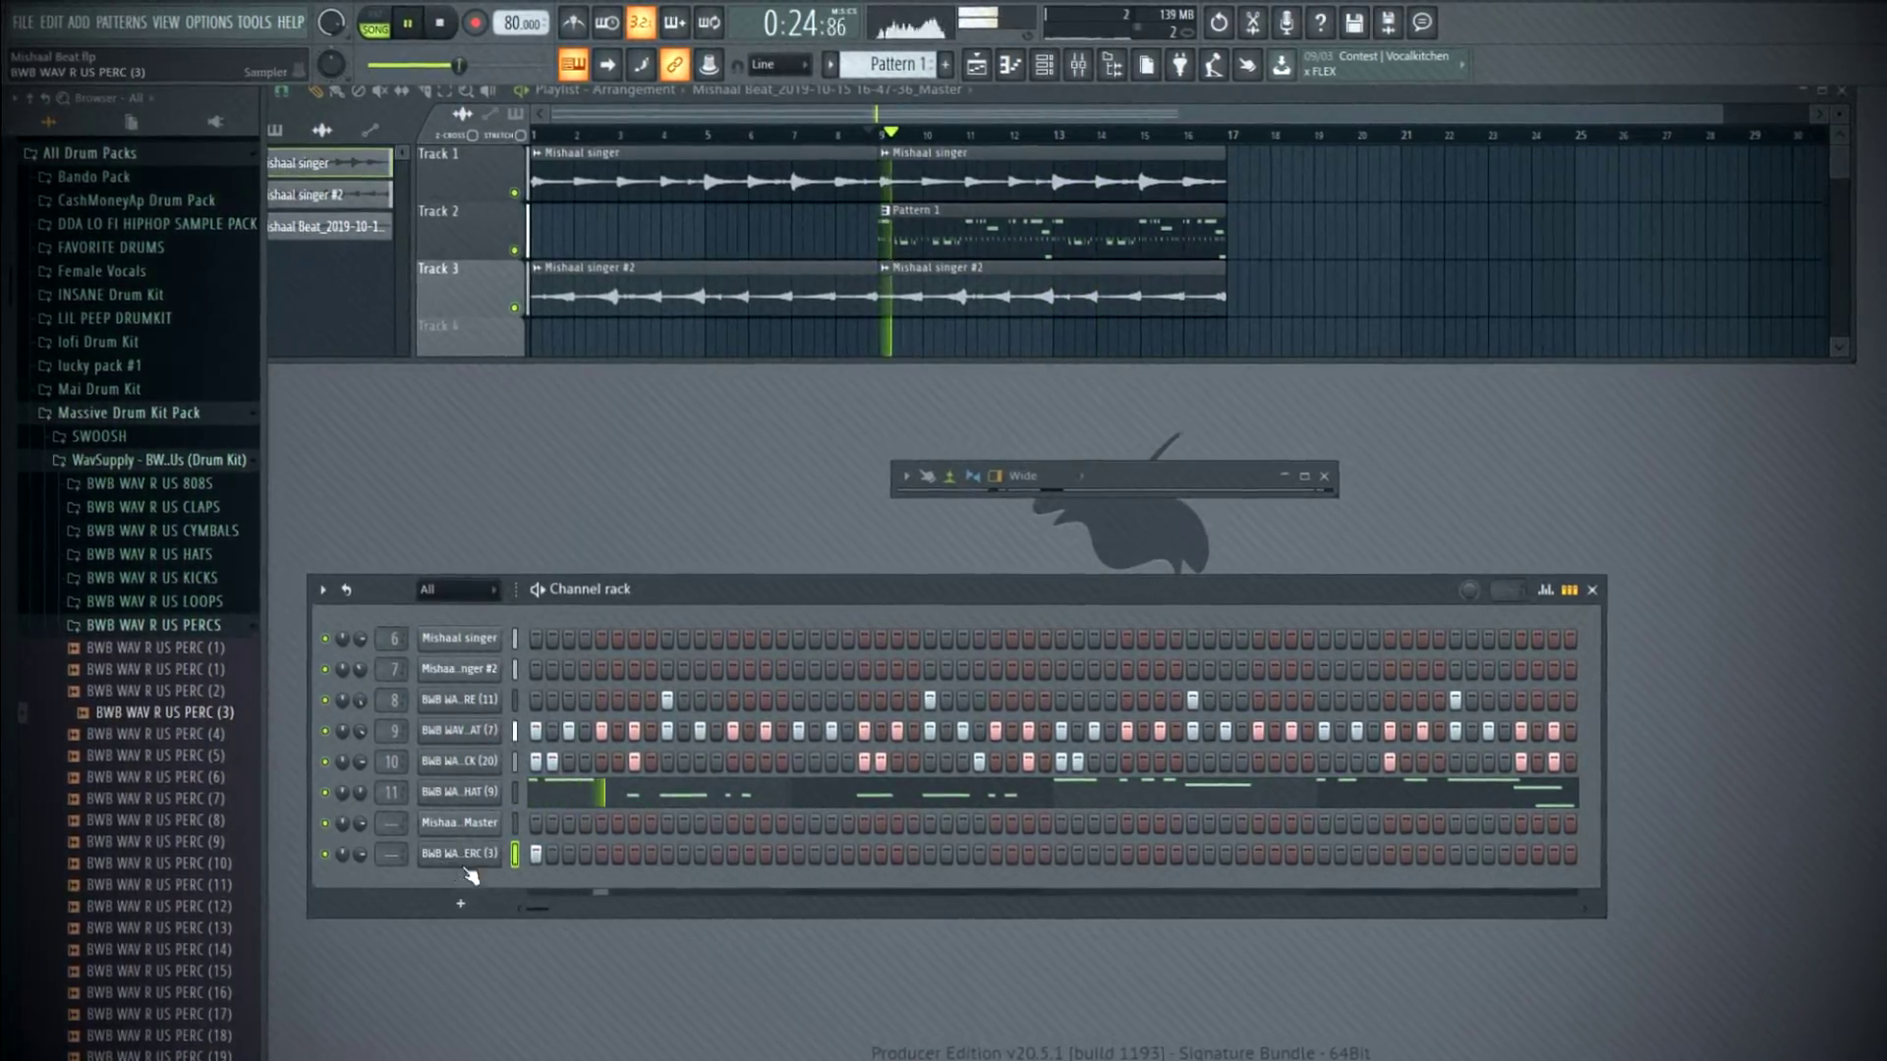
click(462, 854)
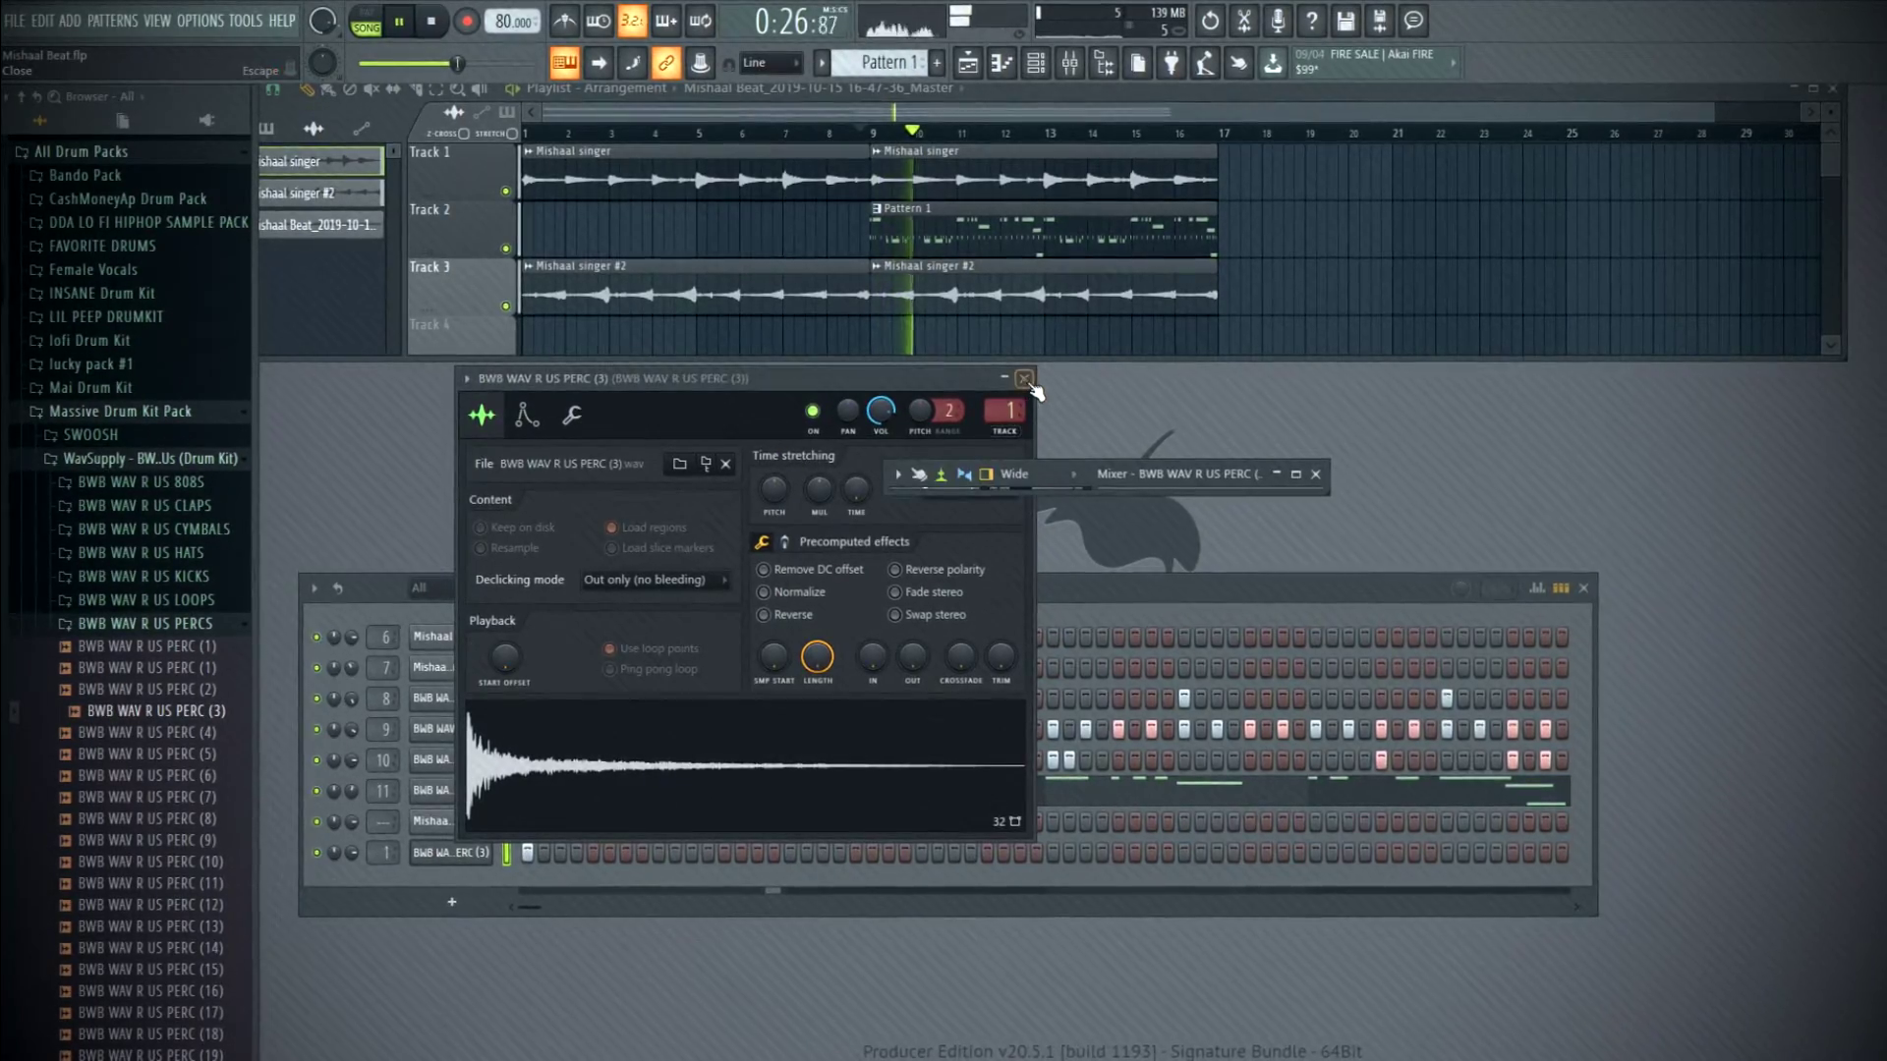
click(1025, 379)
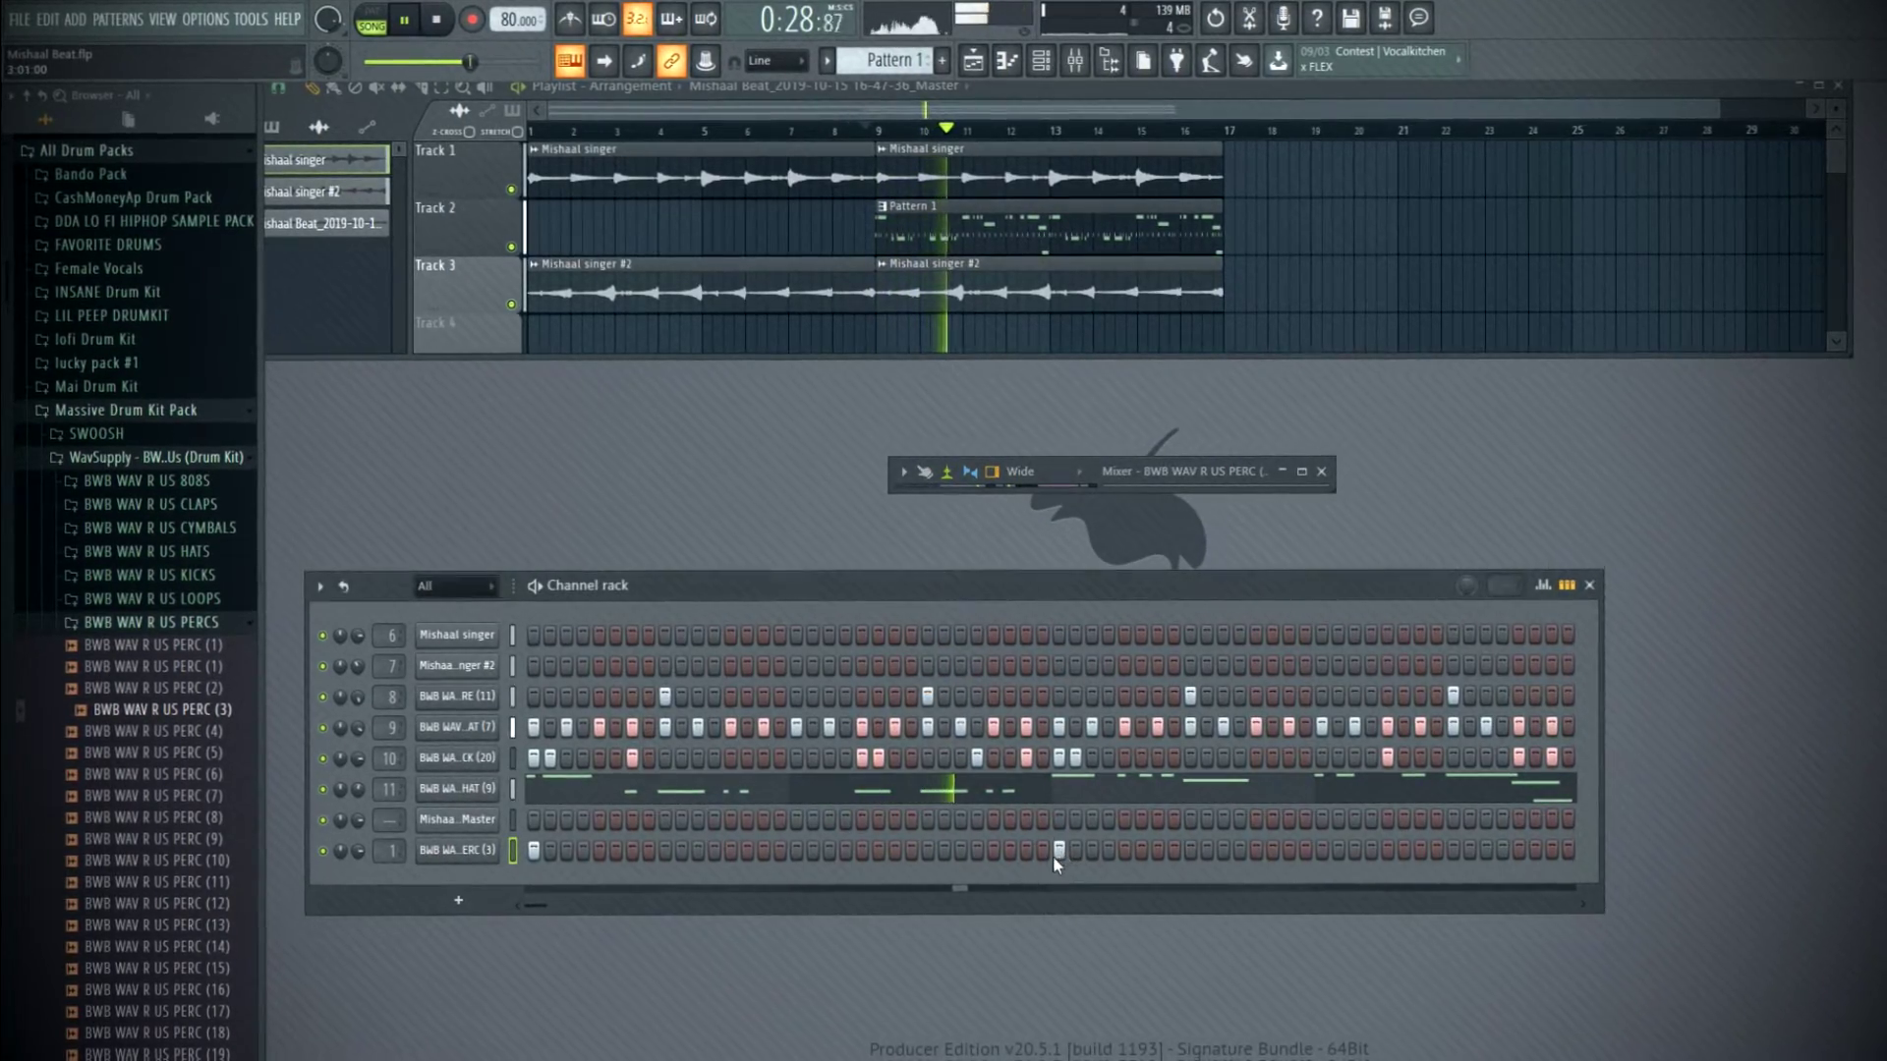
- Repeat the percussion hit at the start of bars 3, 5 and 7 and play the pattern
right_click(458, 851)
click(531, 783)
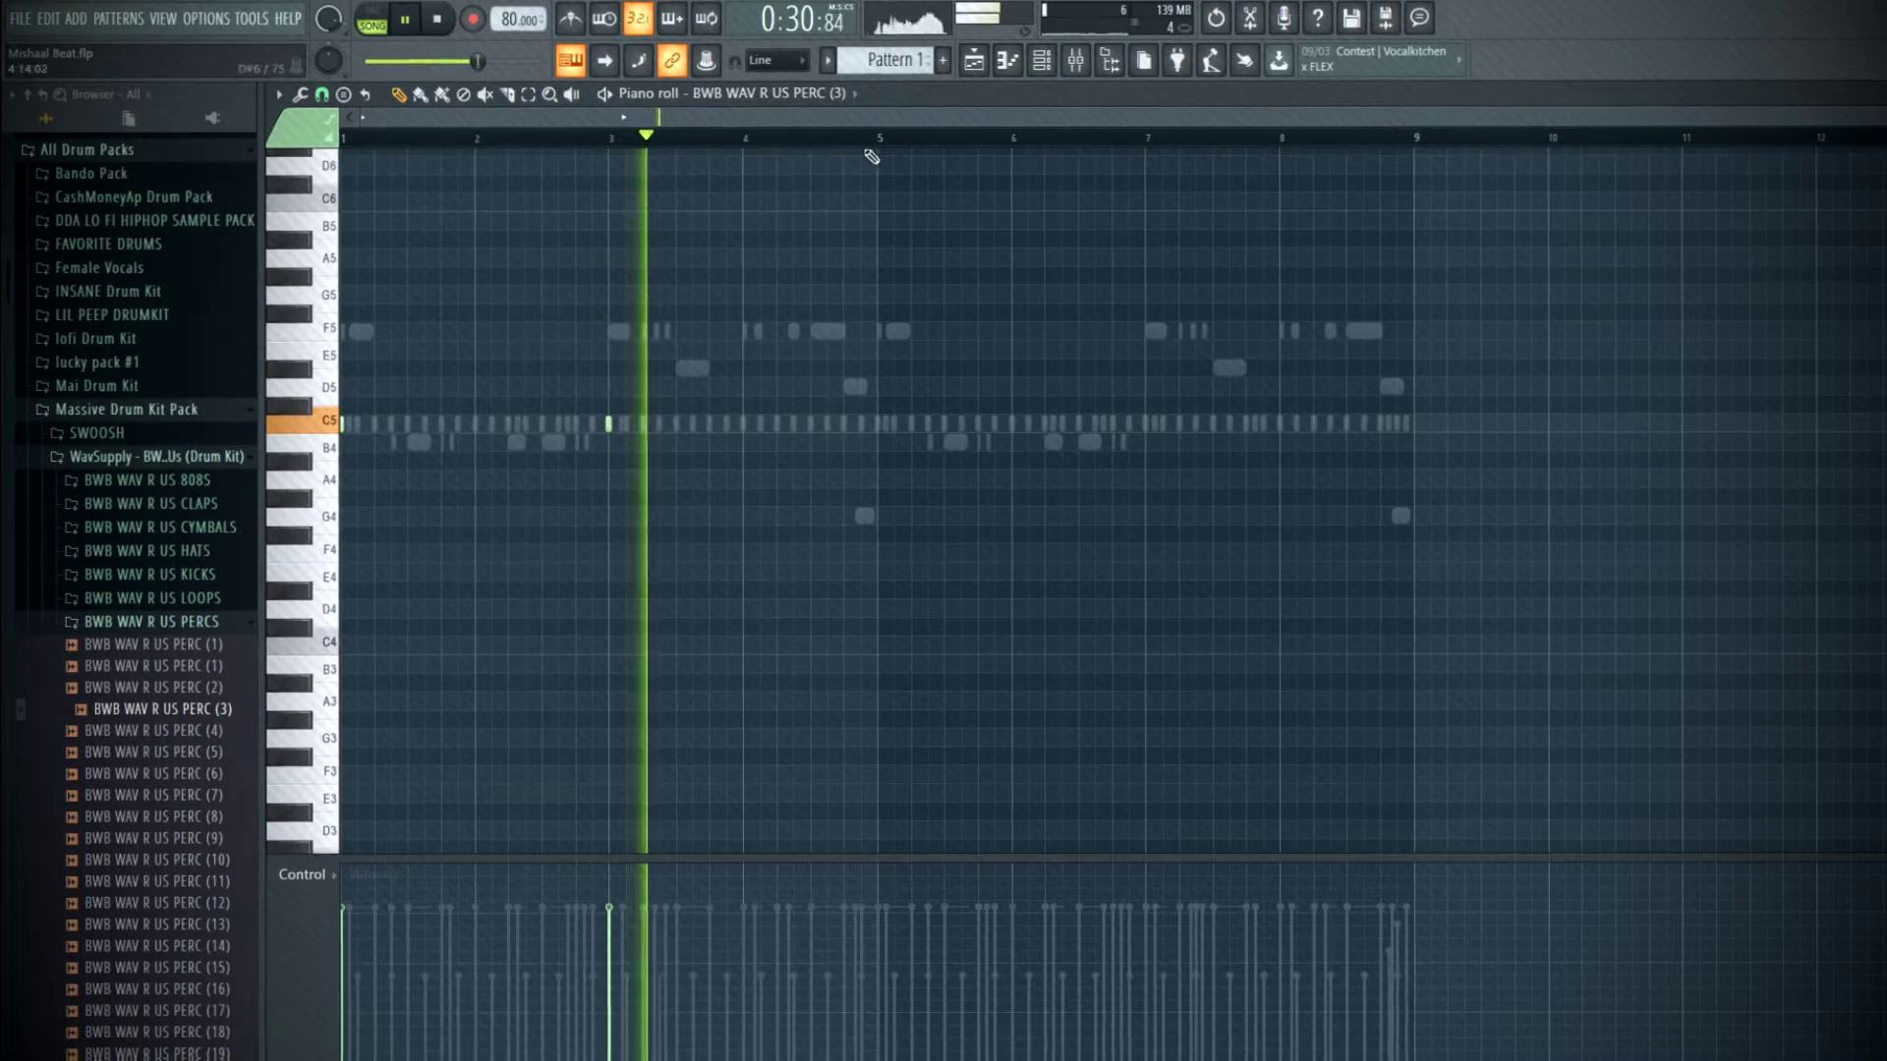
drag(886, 138, 1410, 138)
click(922, 149)
key(space)
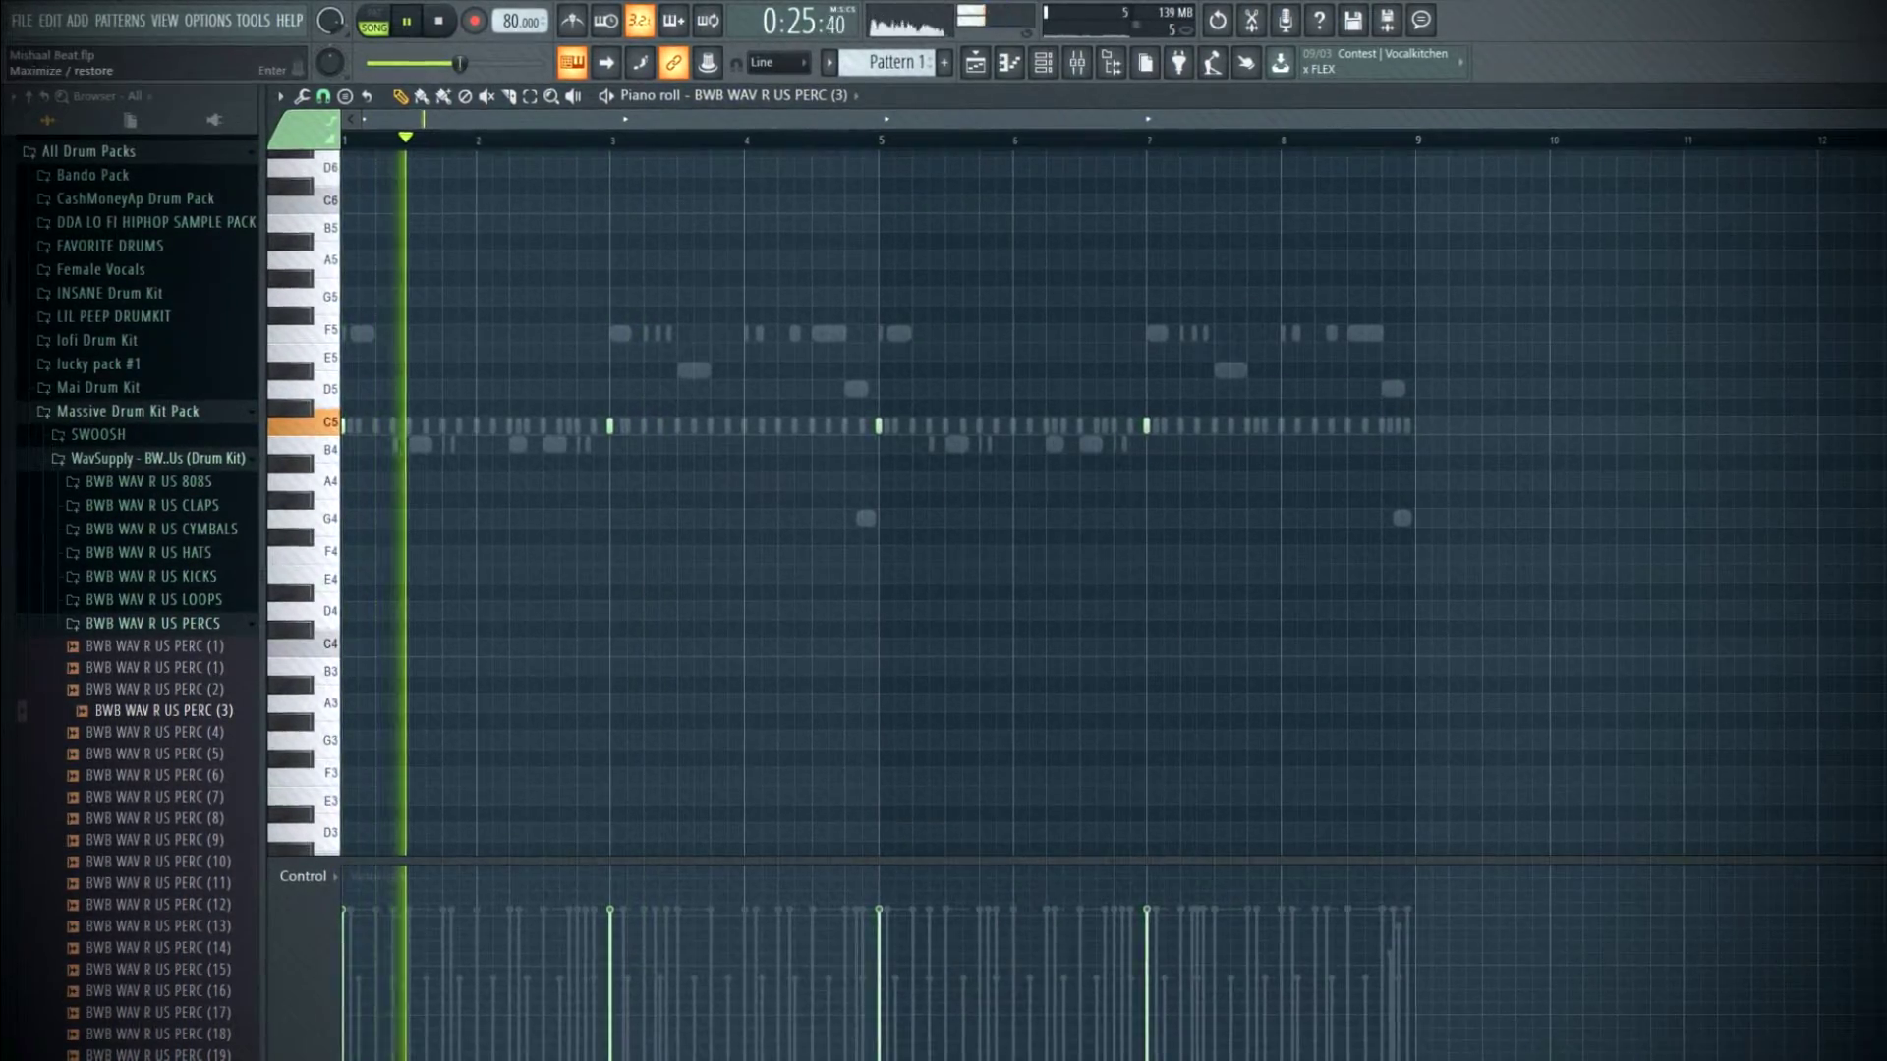
- Leave the percussion piano roll and add Omnisphere from the installed VST generators as a new channel
click(1859, 98)
scroll(114, 226, up, 3)
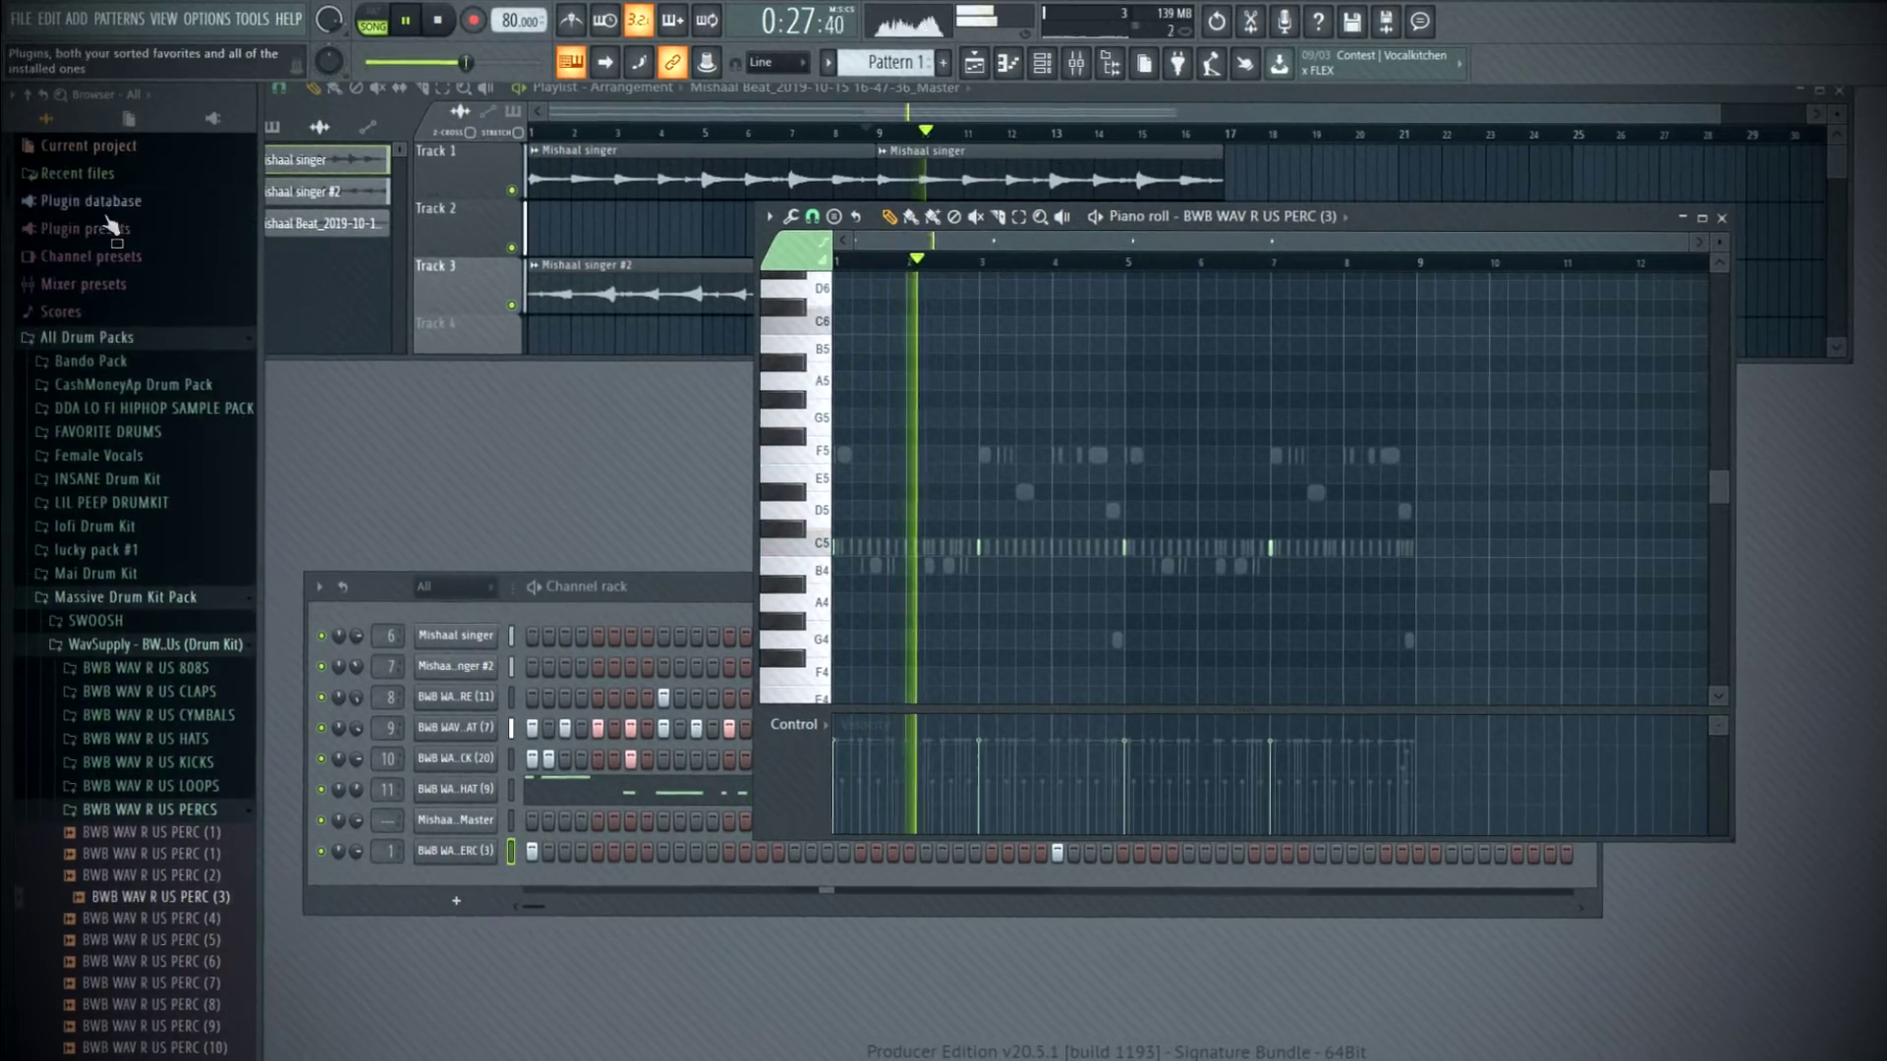
click(91, 199)
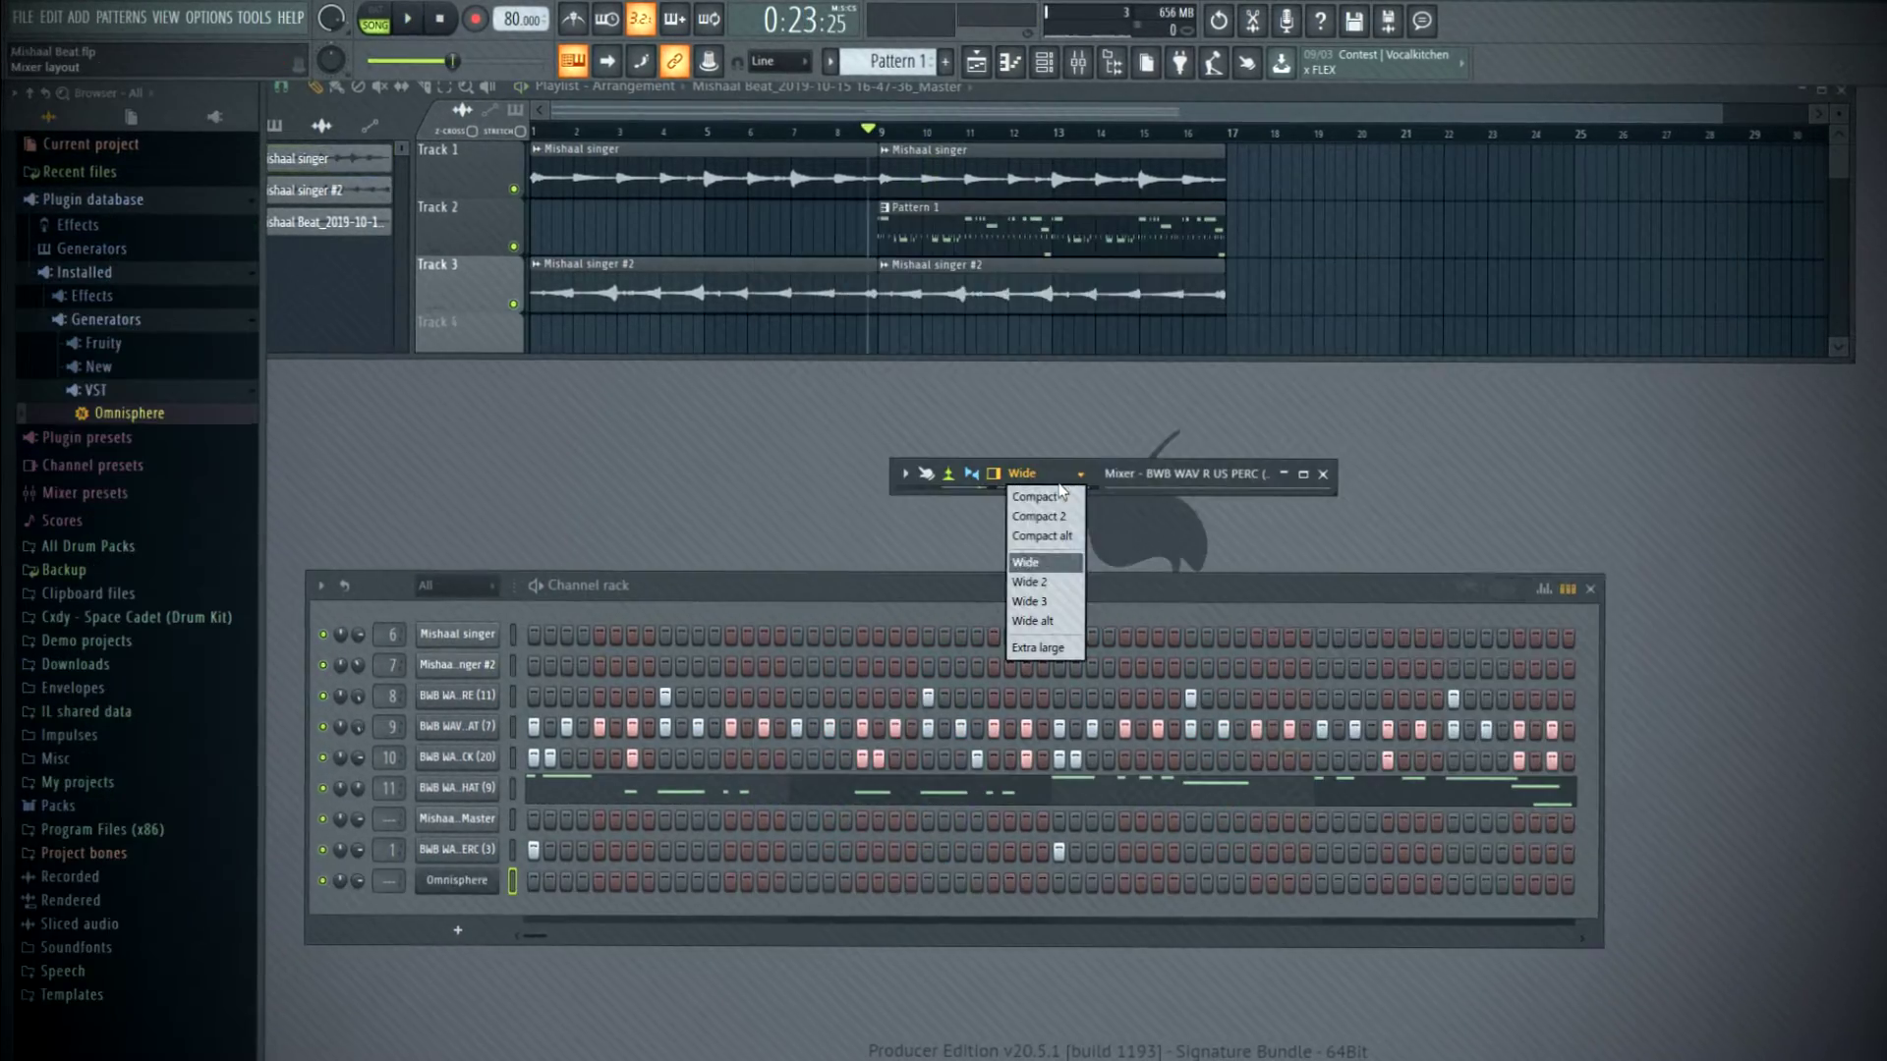
- Add Fruity Reeverb 2 to the snare's mixer track and adjust its room size and decay time during playback
click(1054, 481)
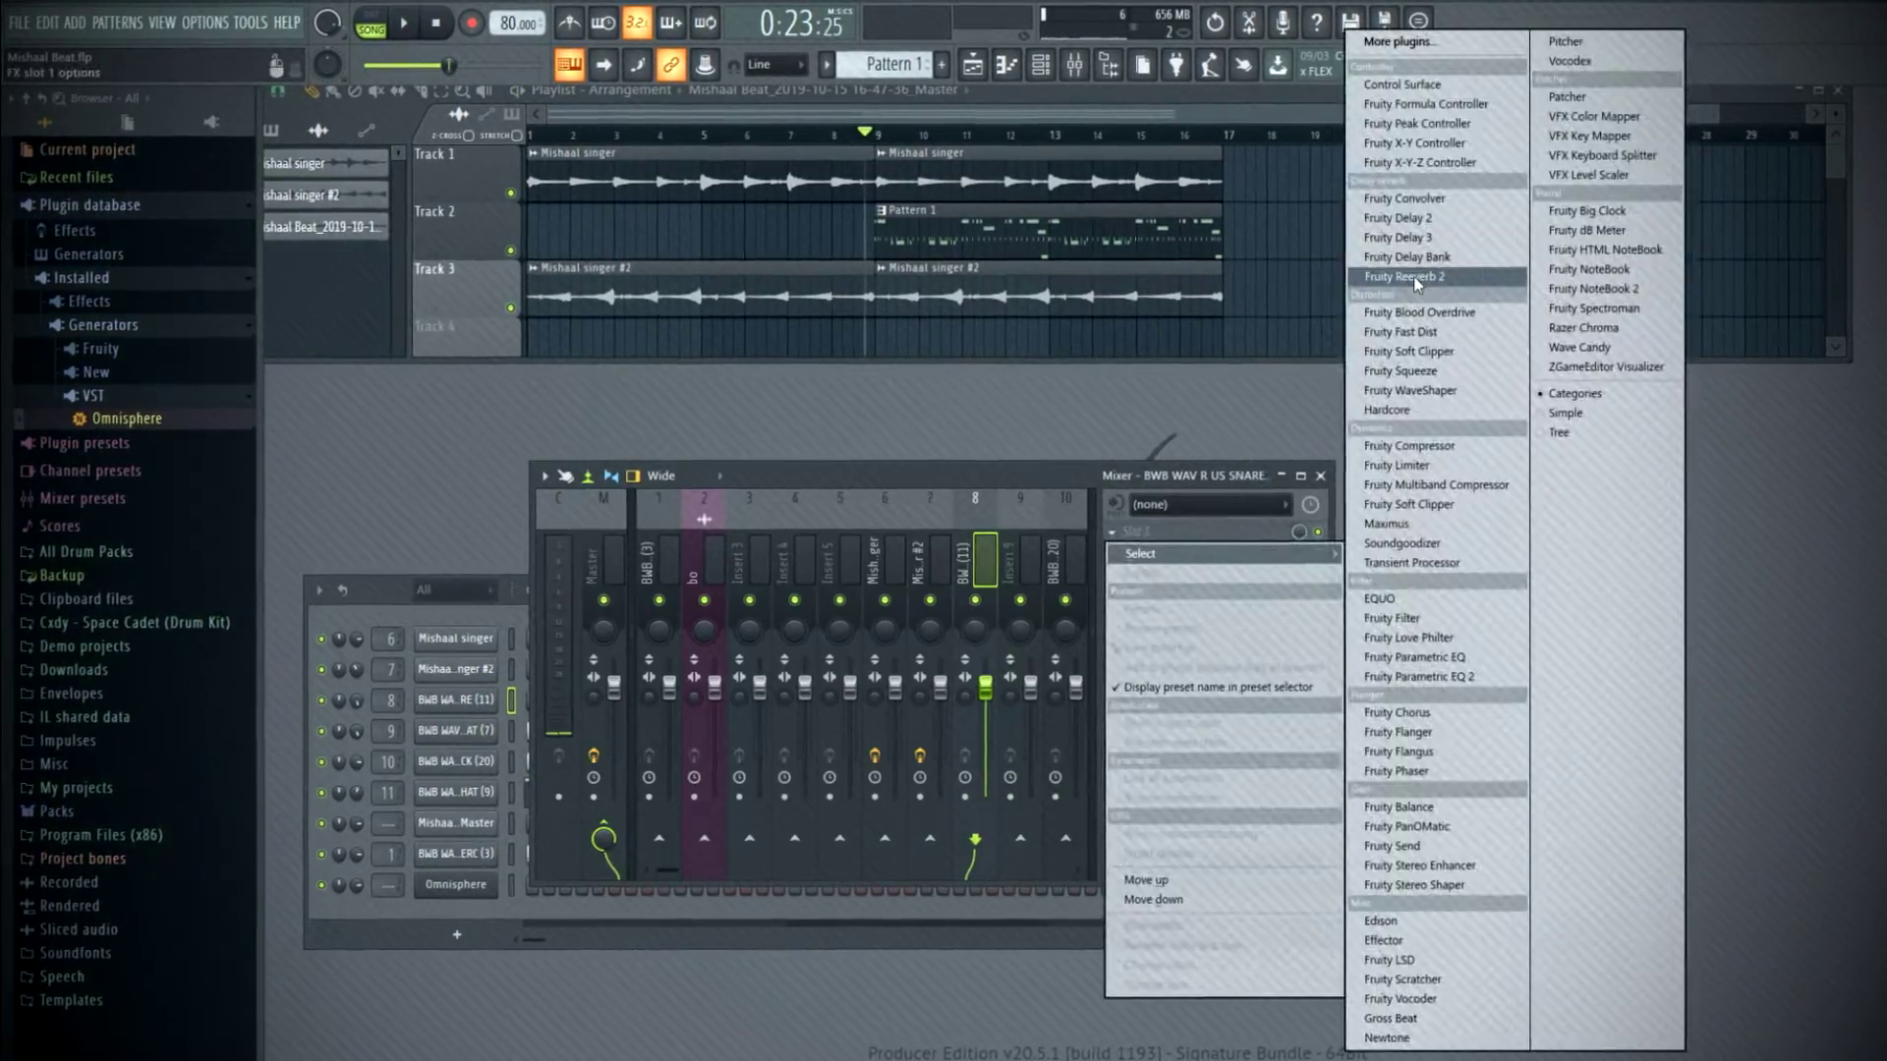
click(1415, 275)
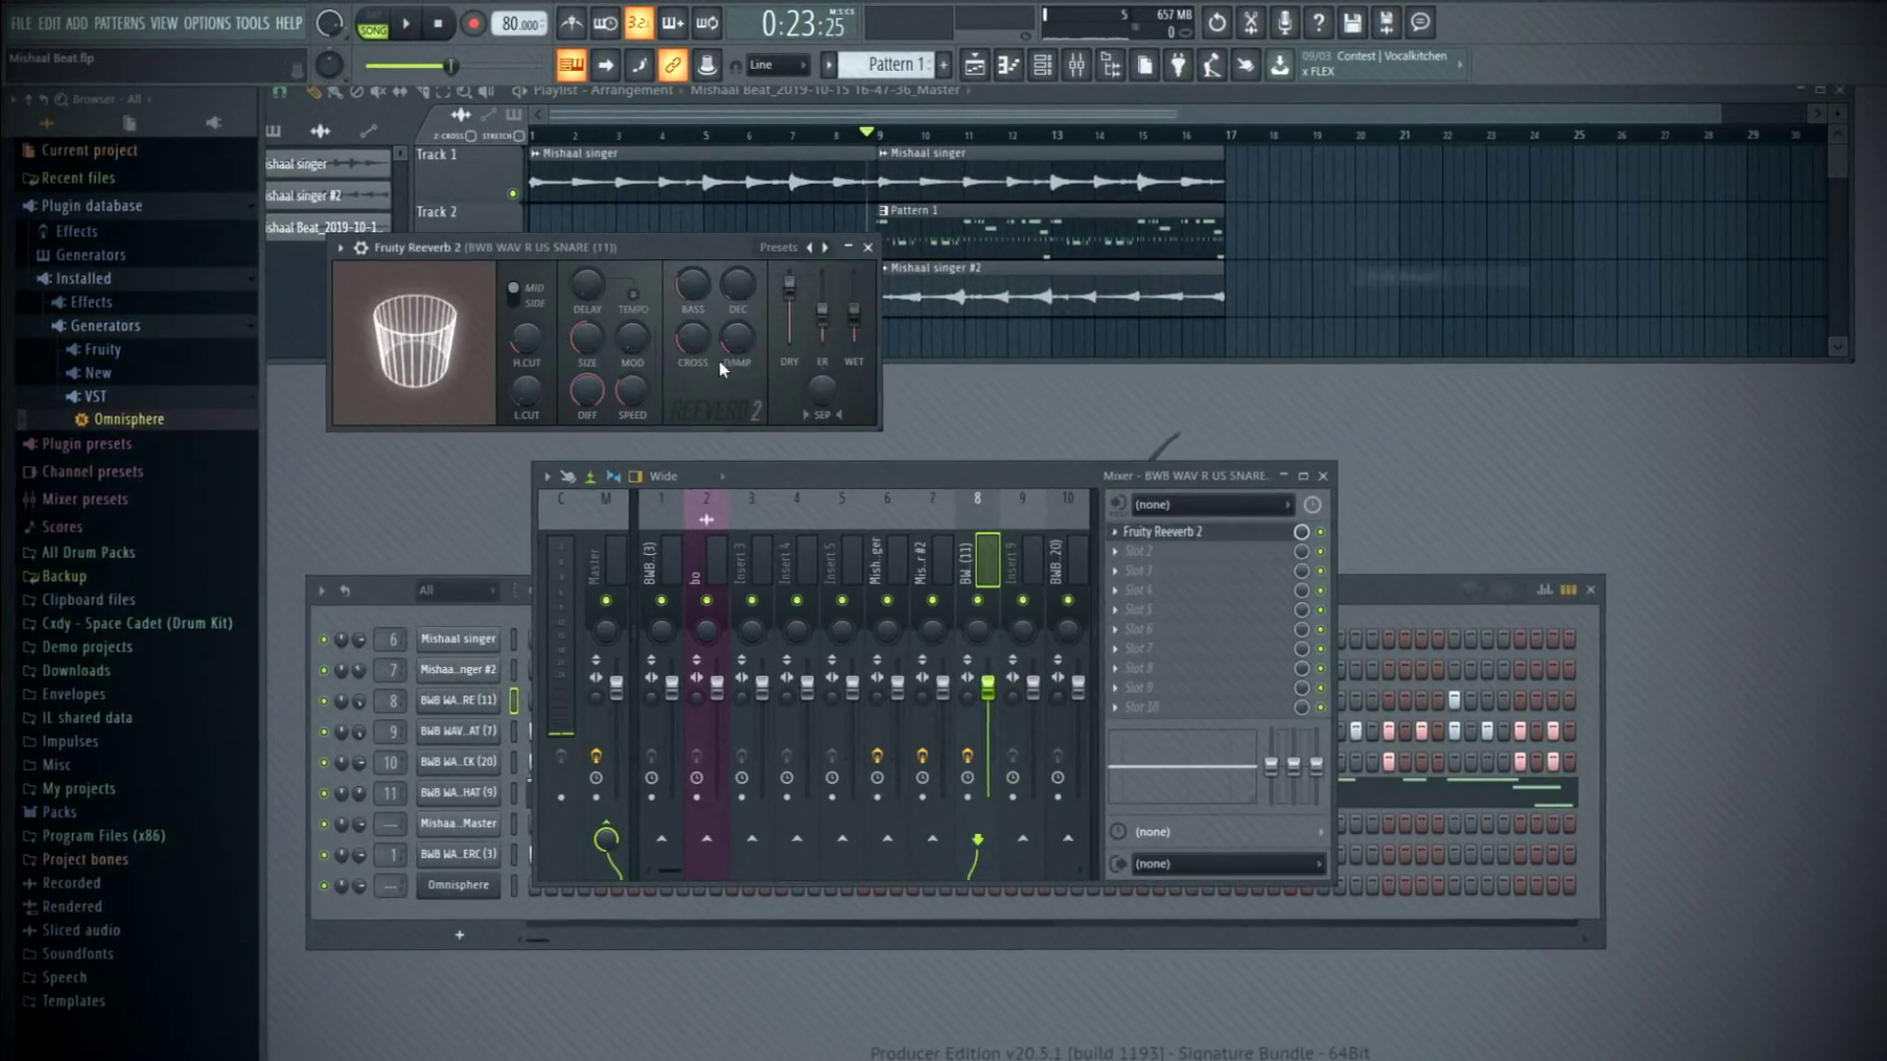
key(space)
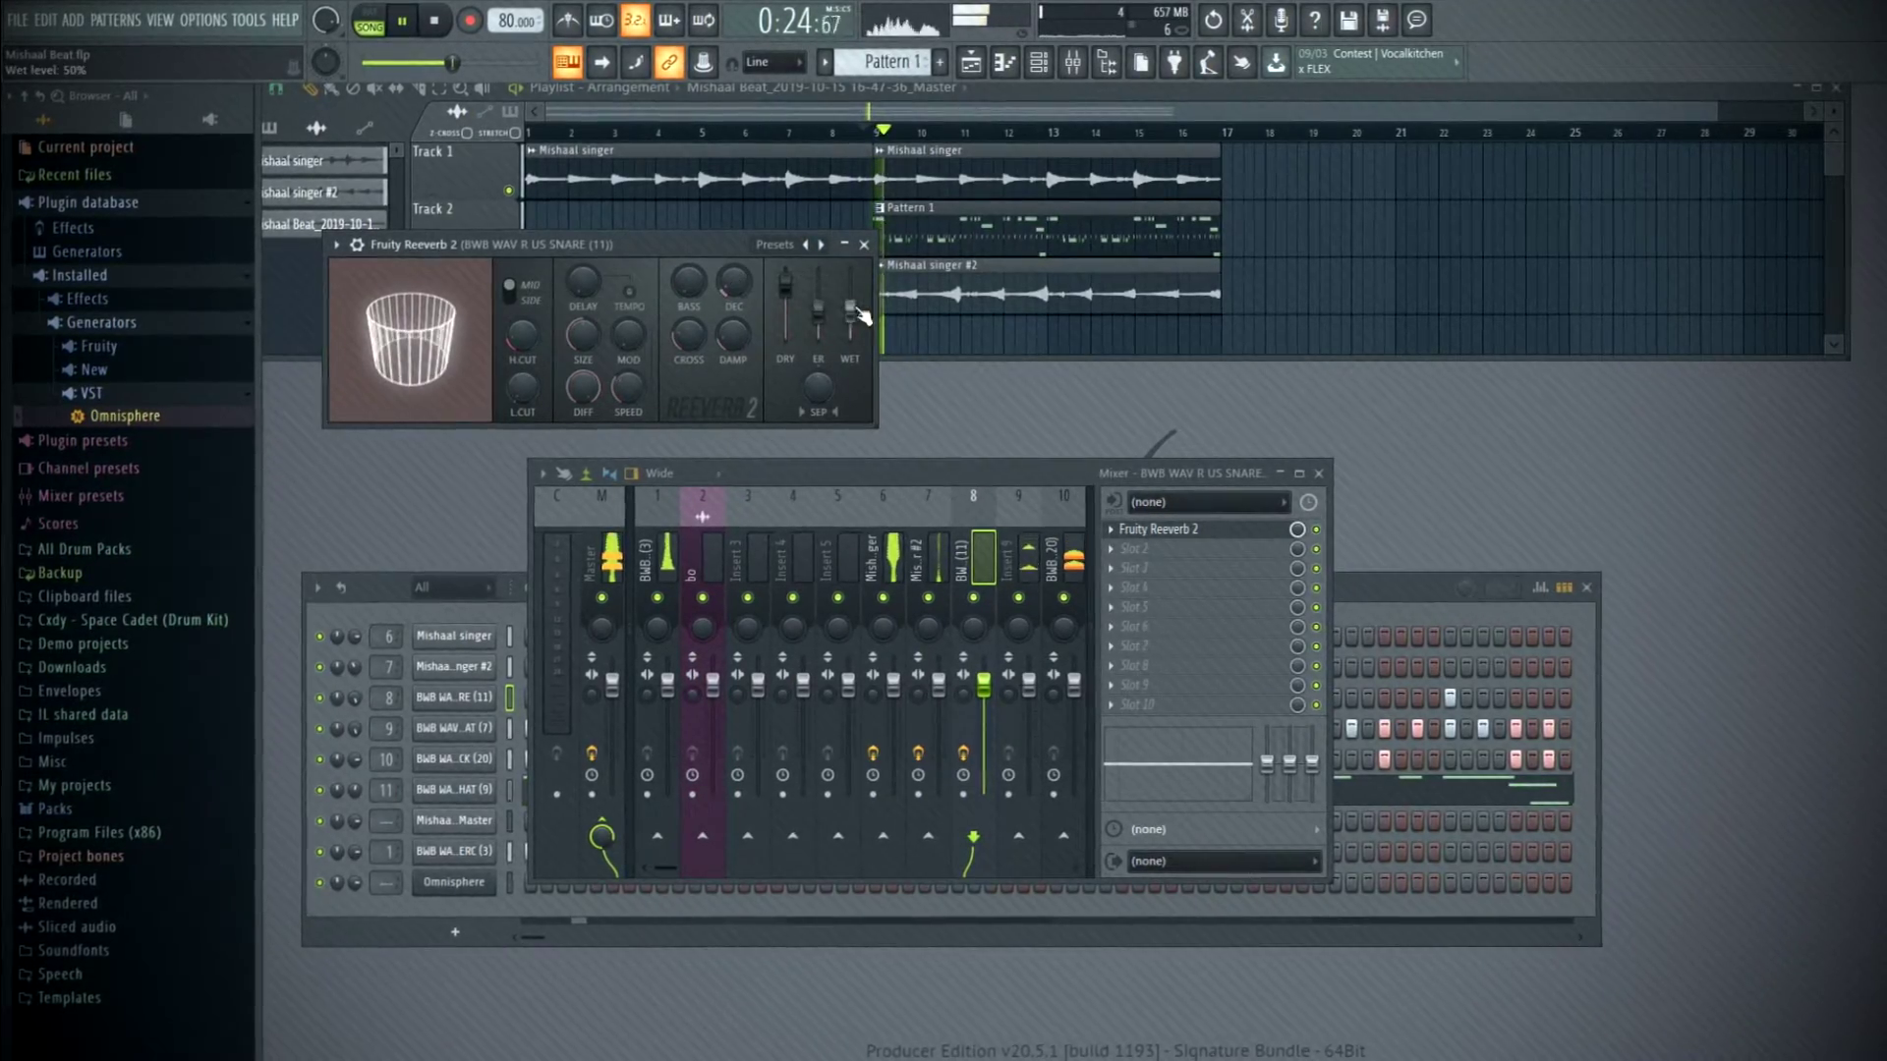
drag(739, 292, 739, 275)
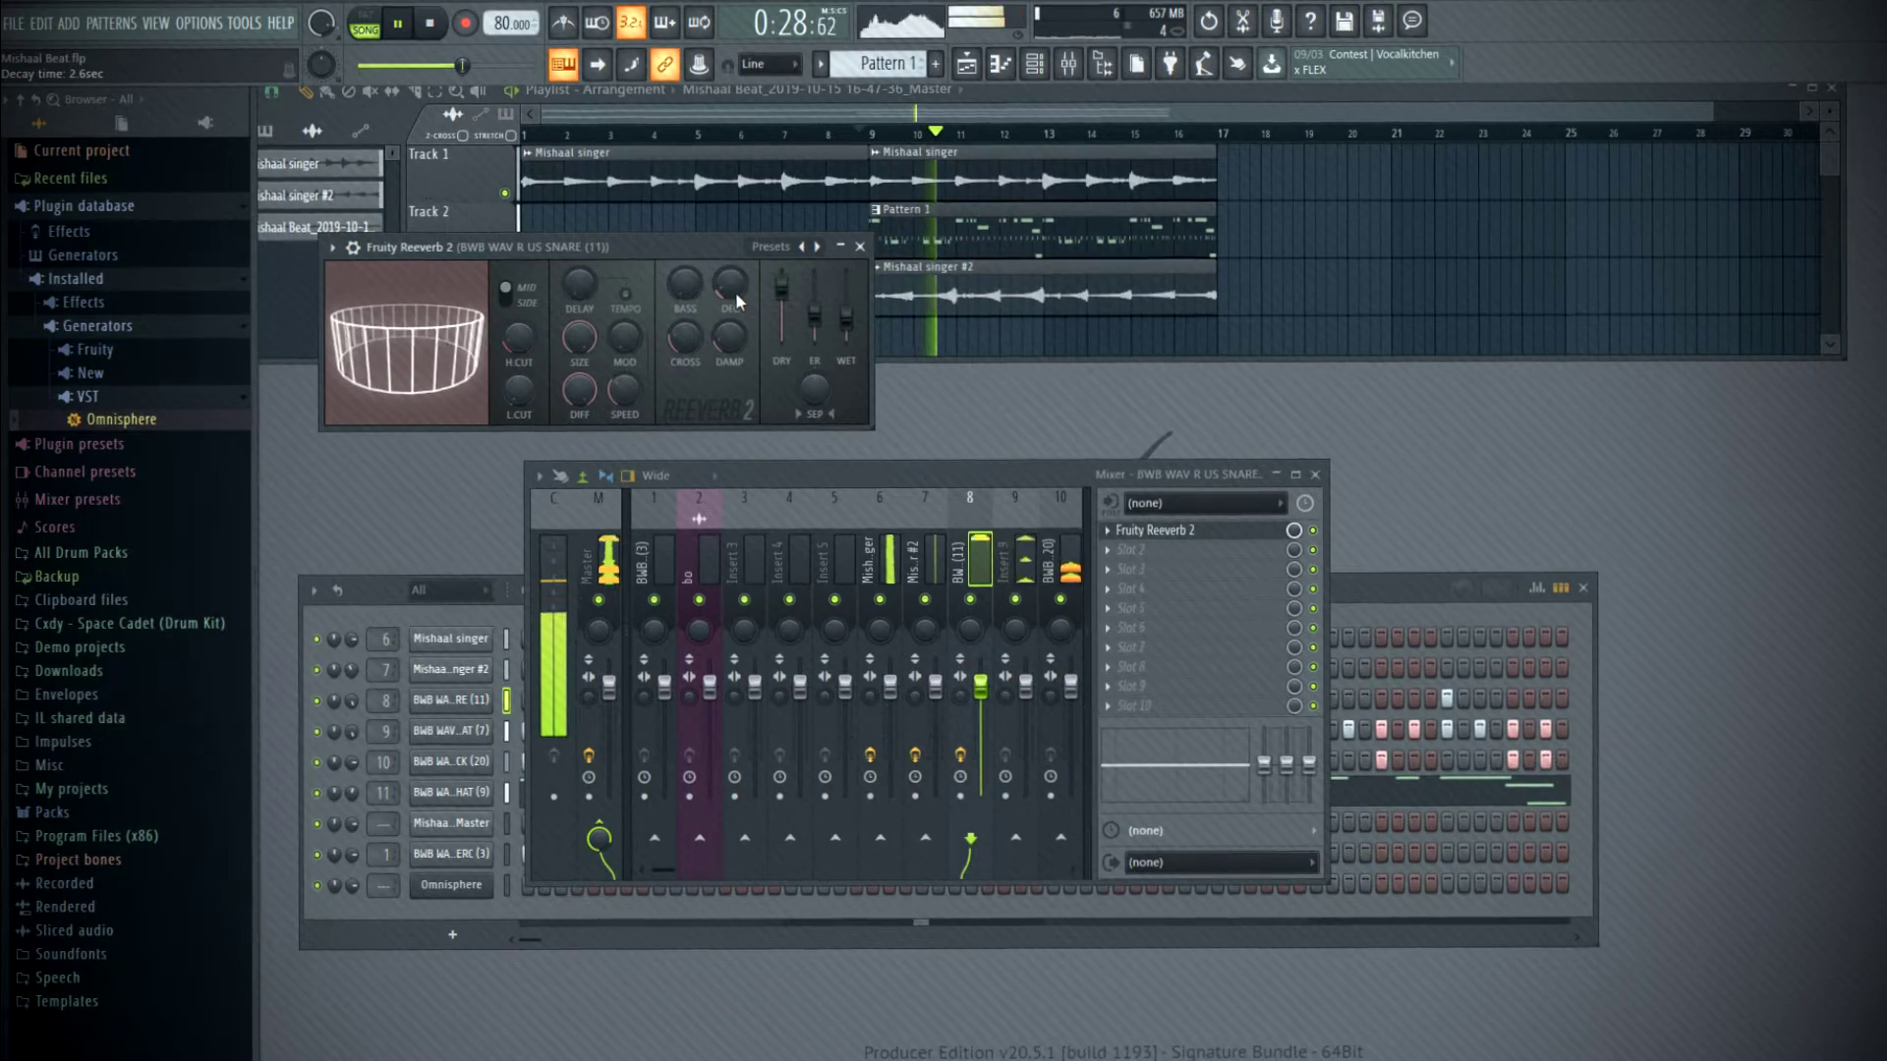
click(861, 245)
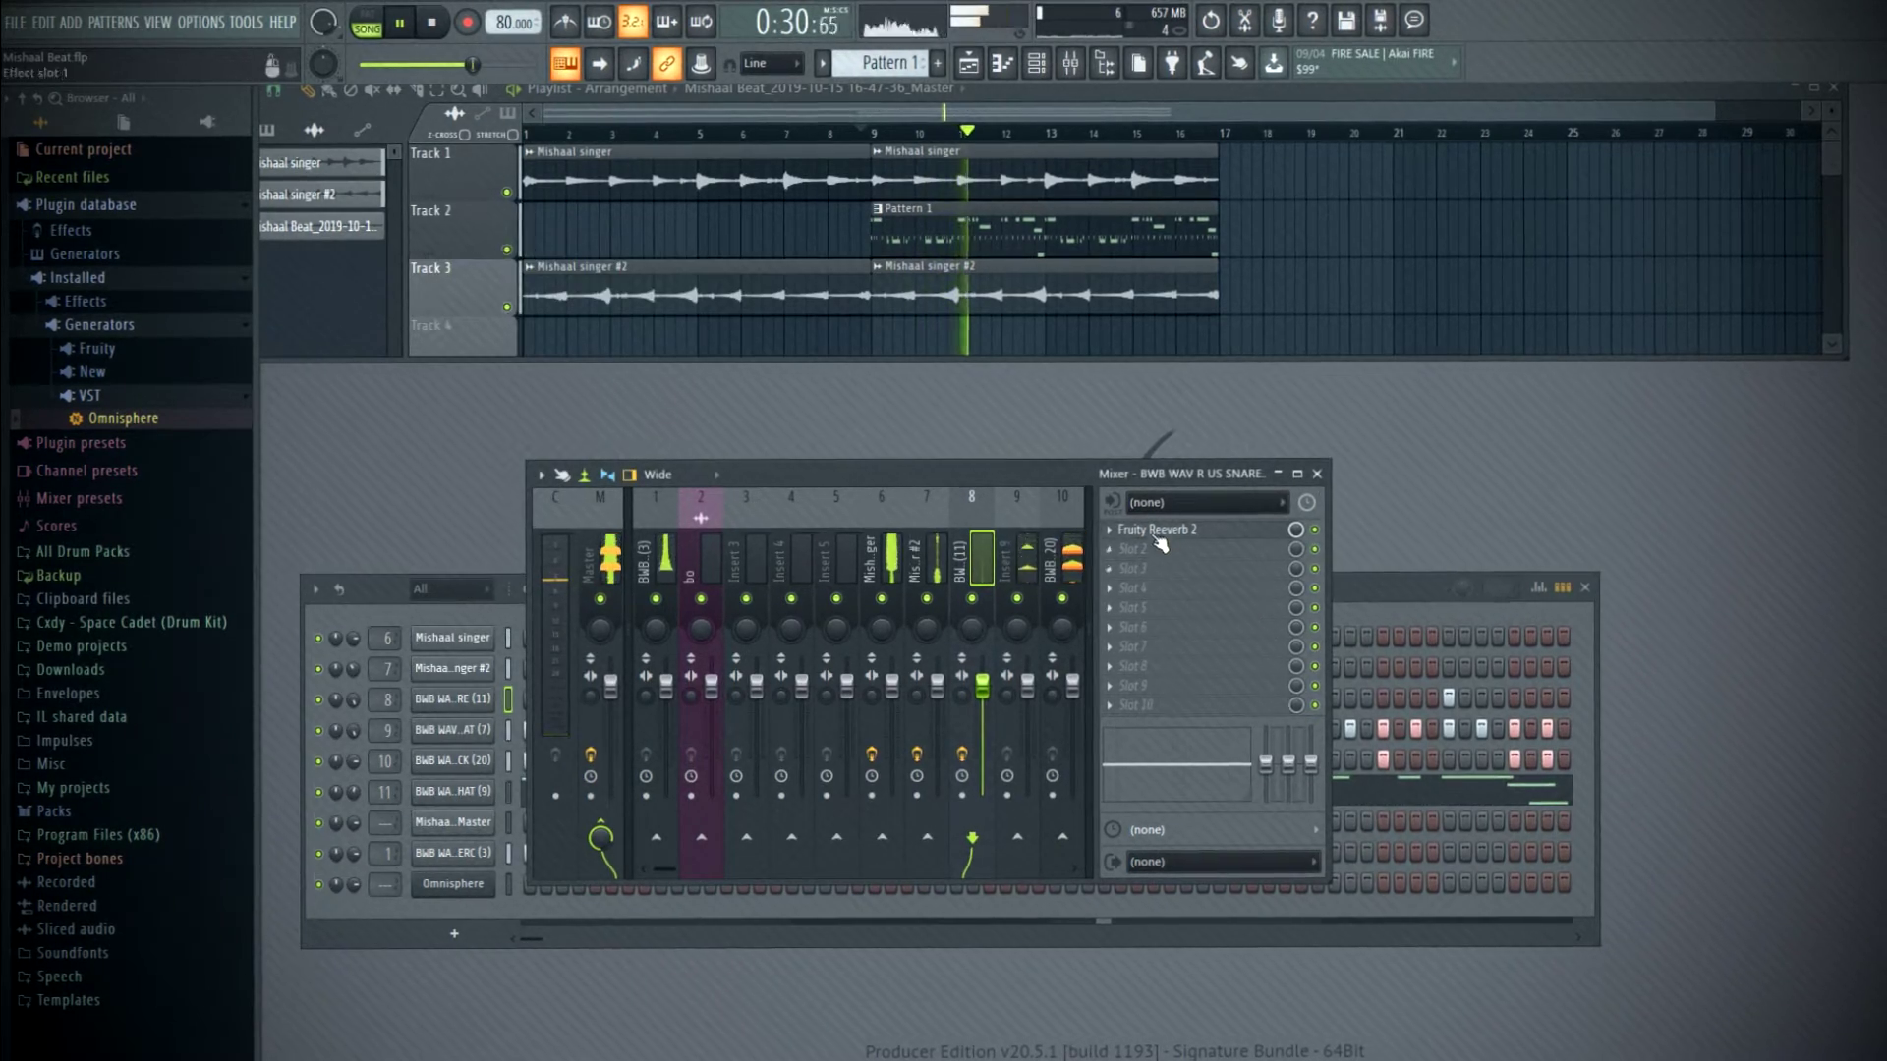
click(1317, 474)
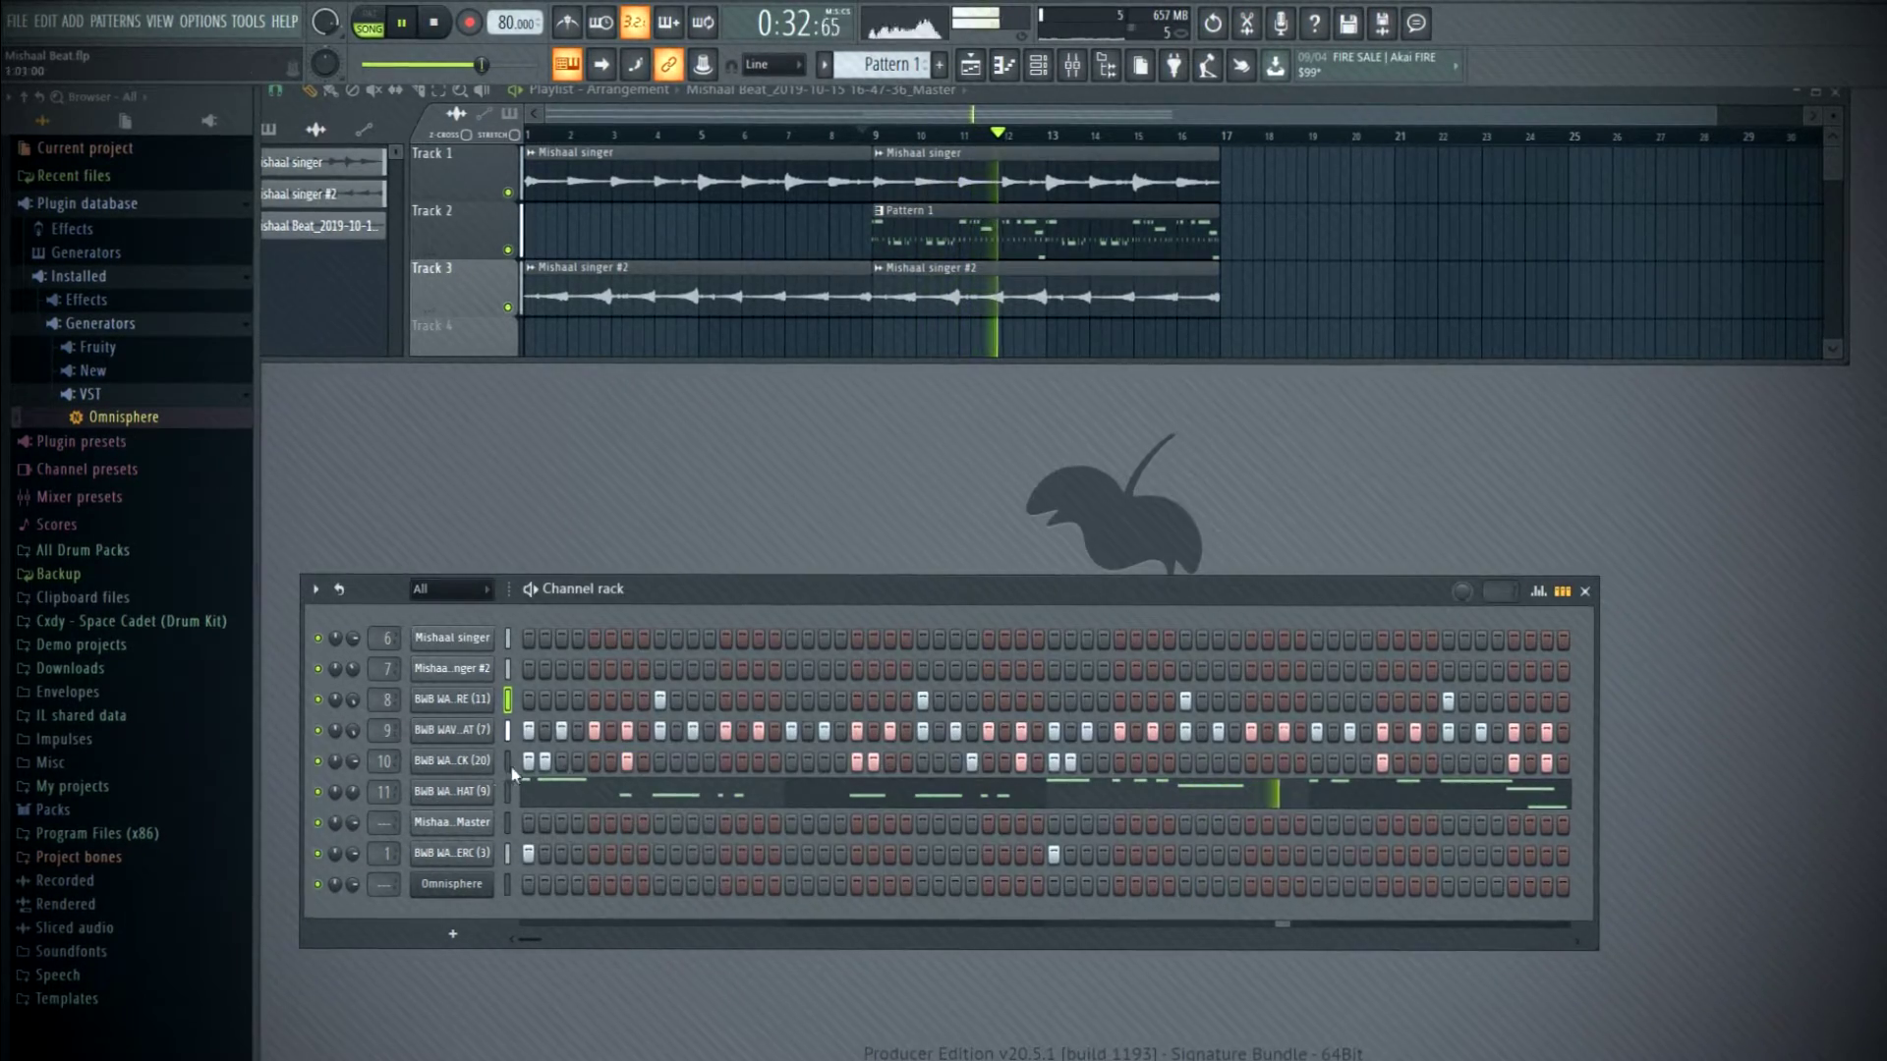
- Open the Omnisphere channel and route it to mixer track 3
key(space)
click(442, 889)
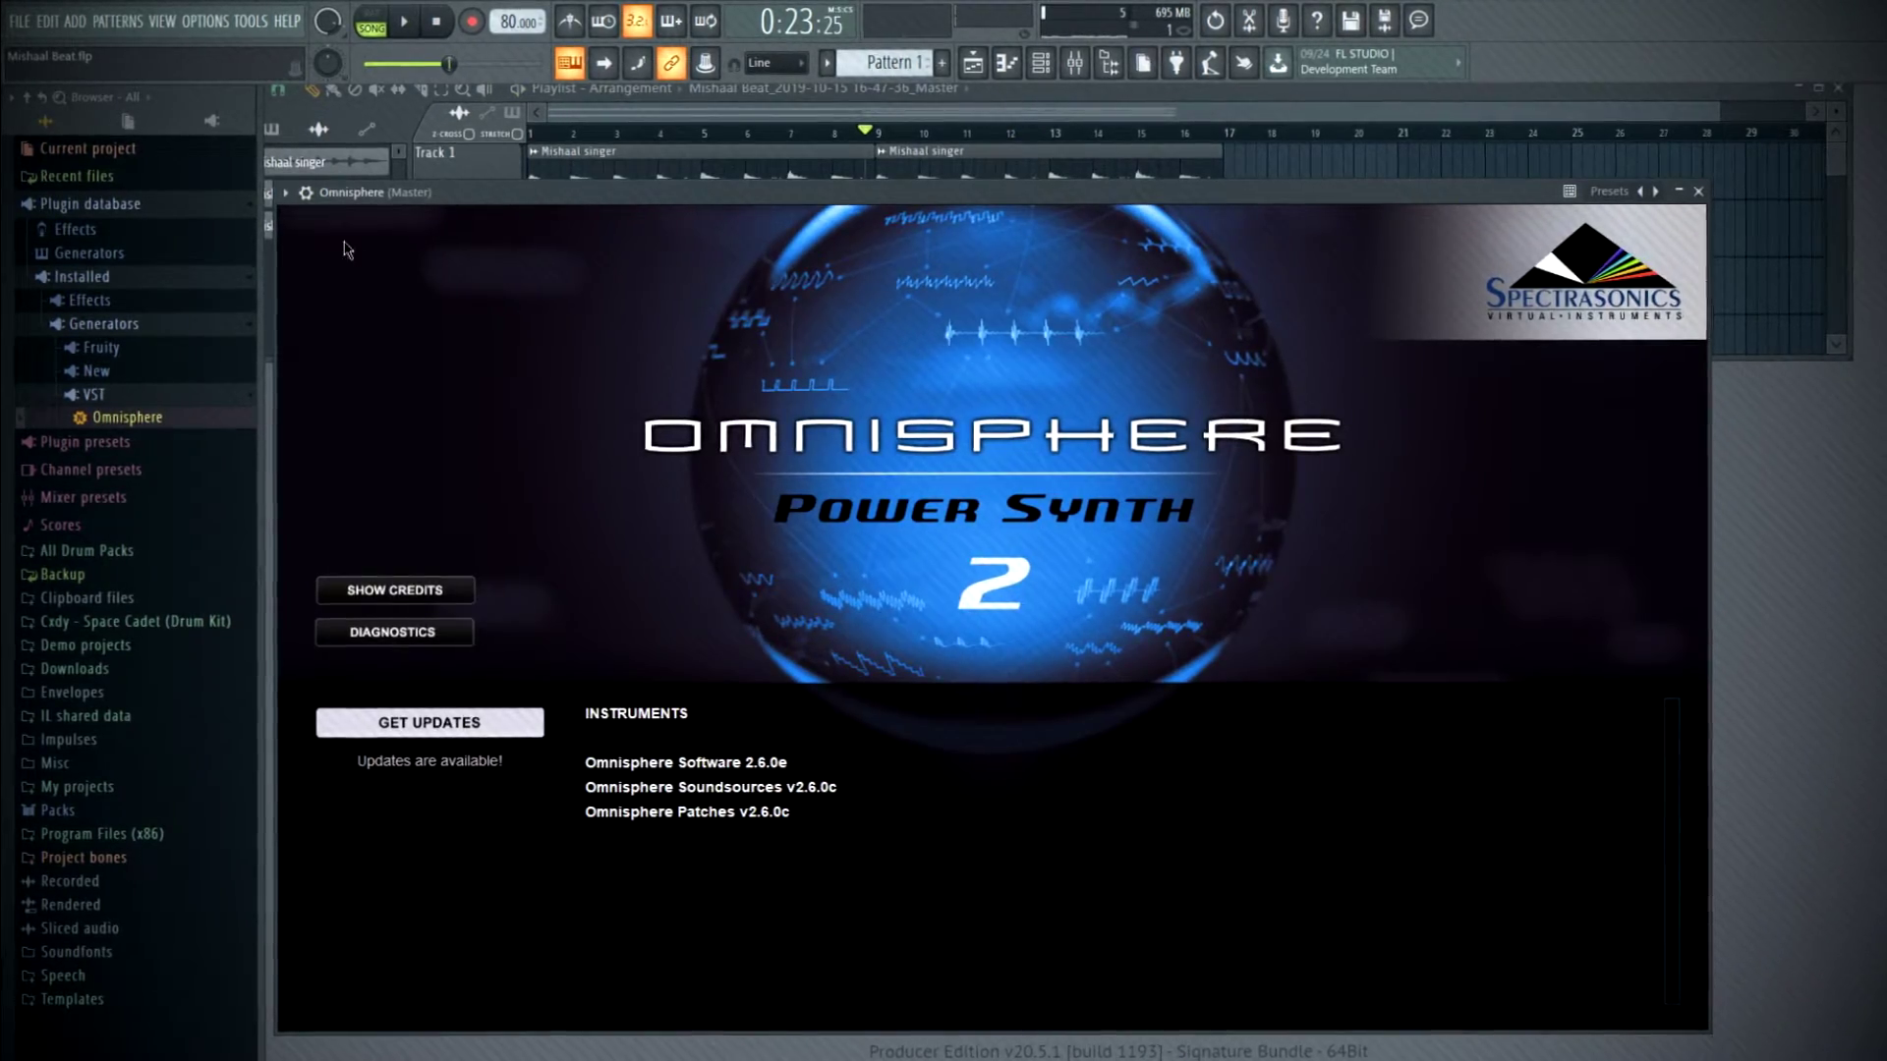
click(1703, 203)
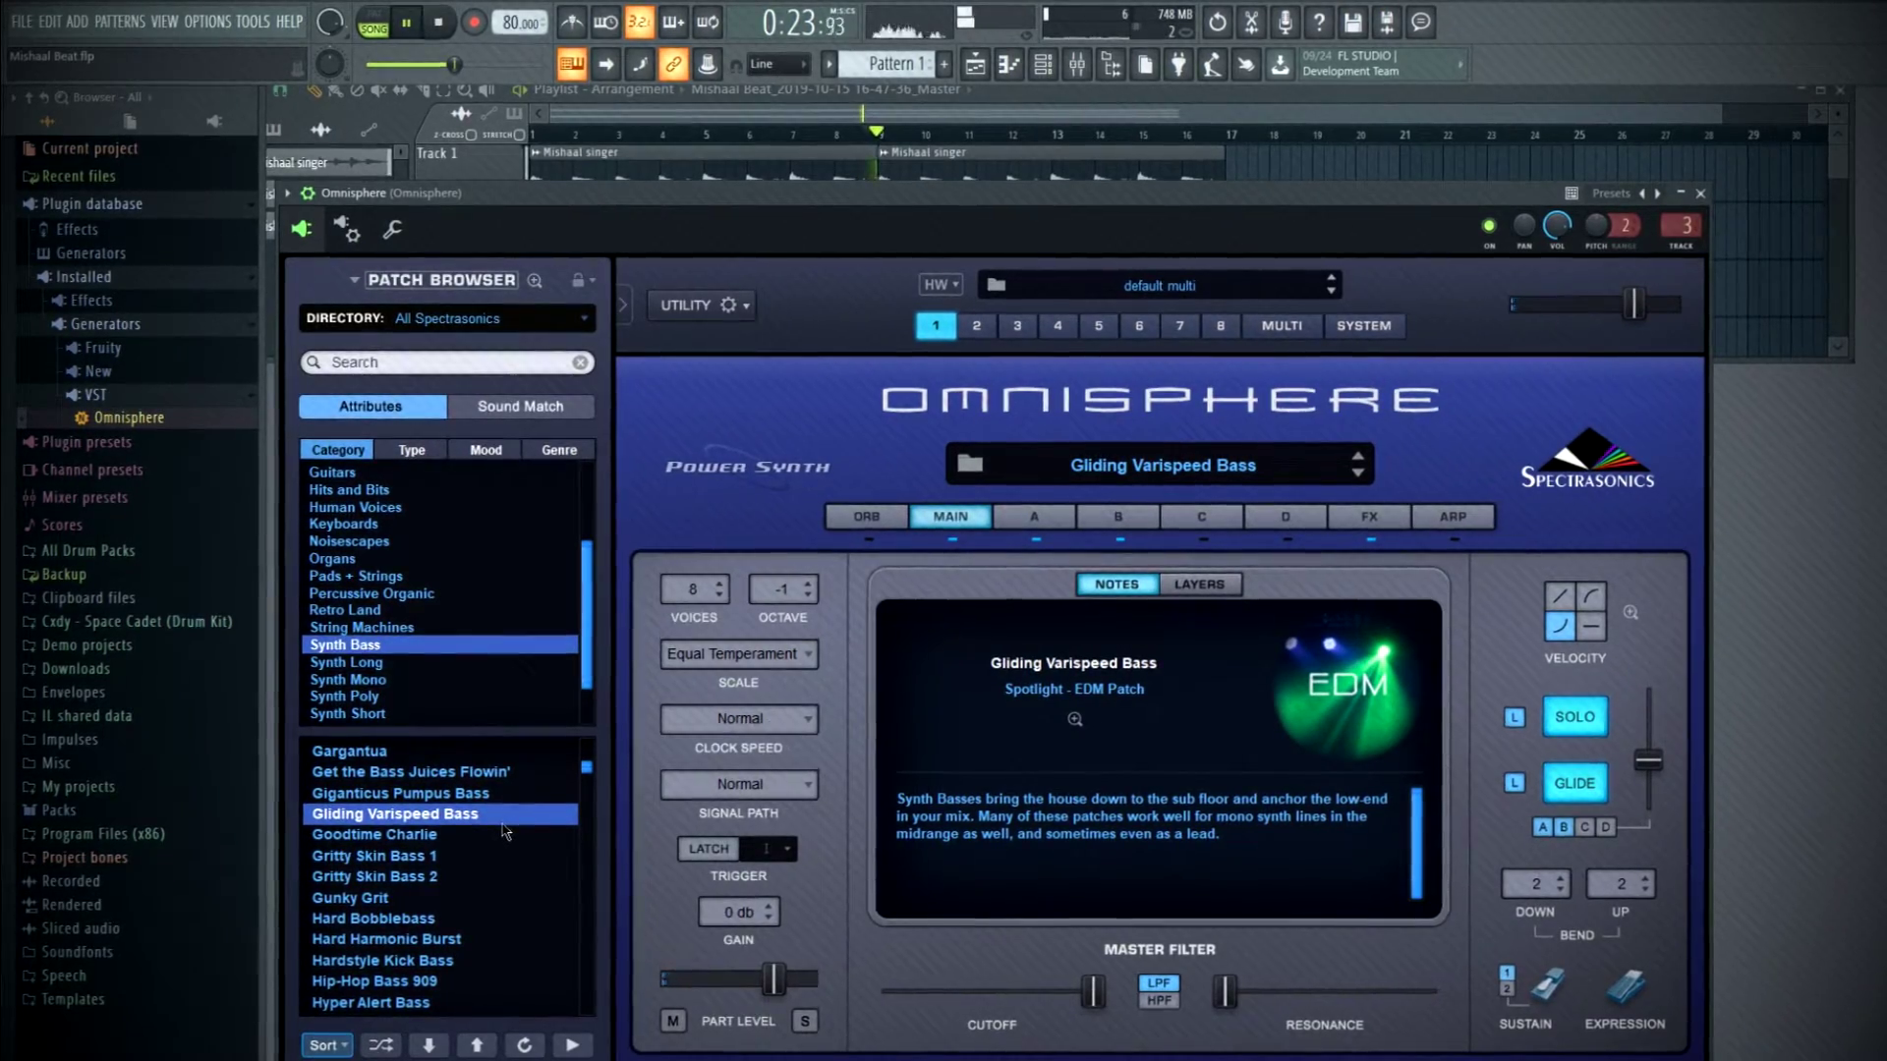
- Audition Omnisphere's Synth Bass patches over the beat and load Low Blood Sugar Bass
click(439, 856)
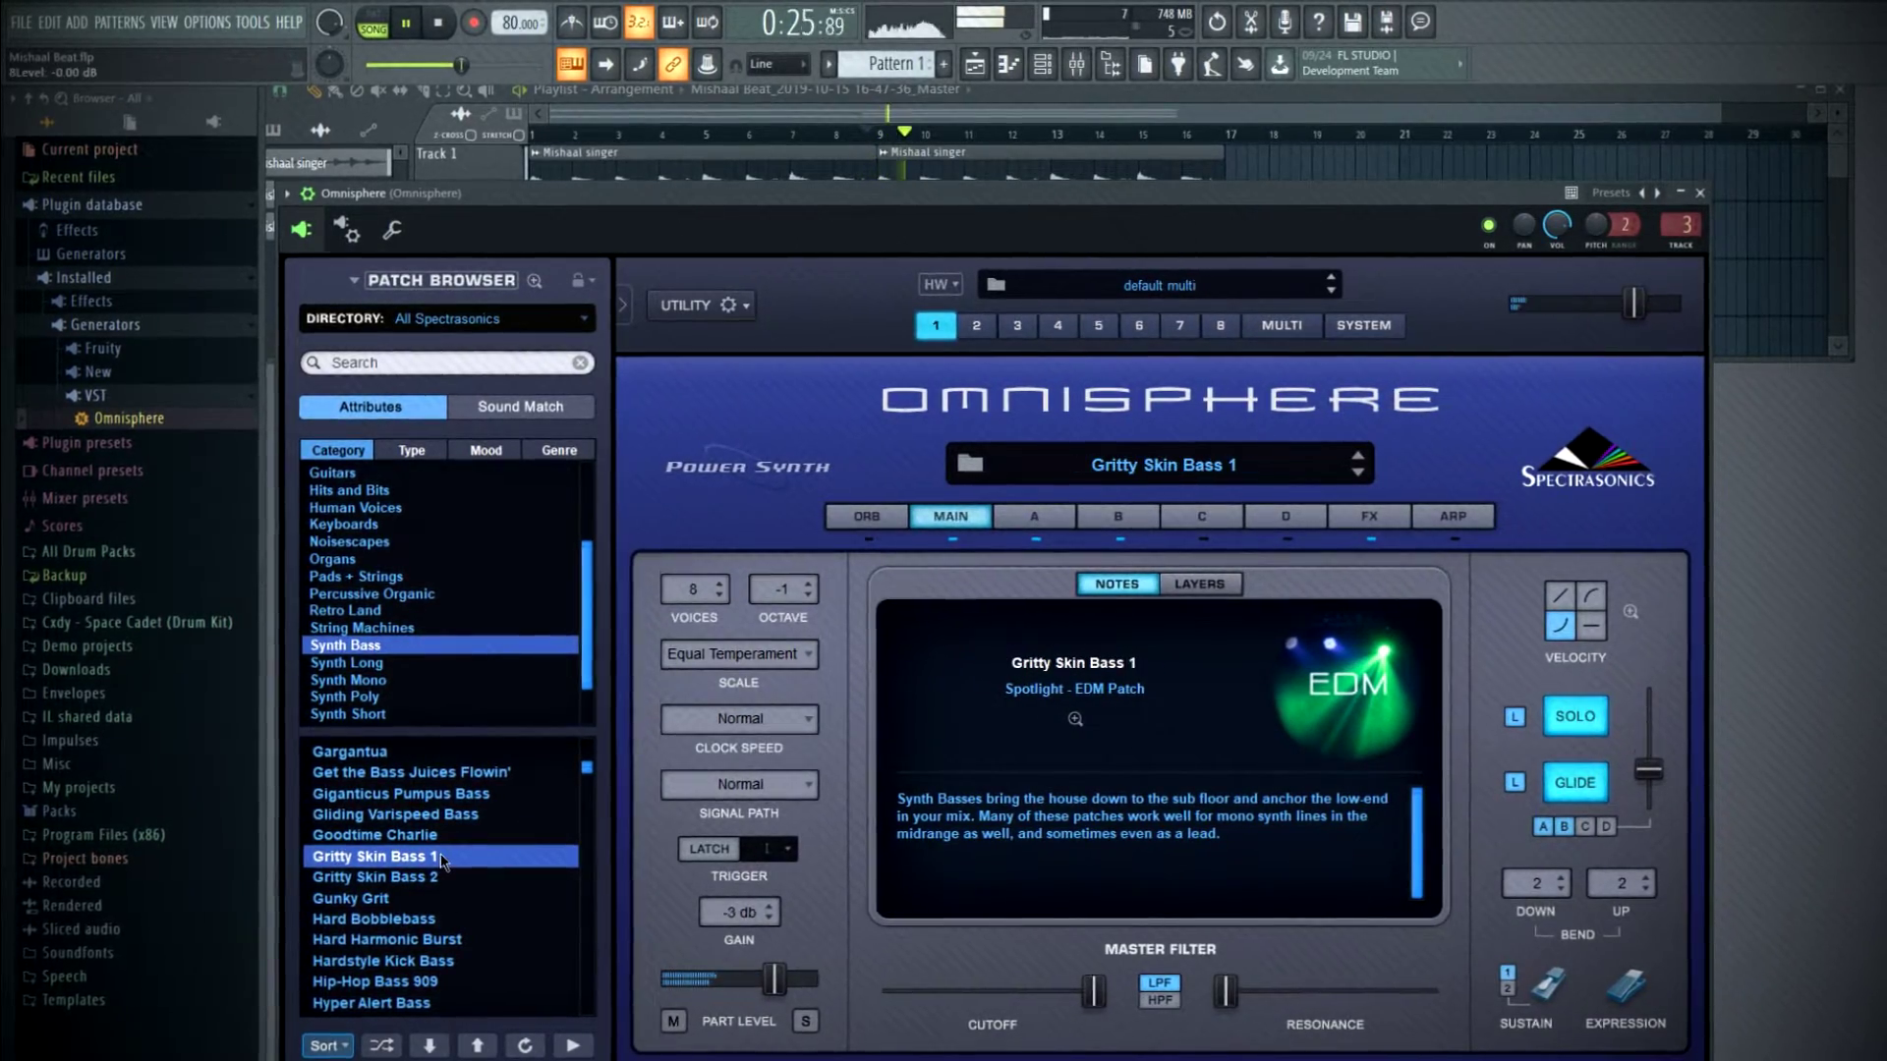
click(437, 897)
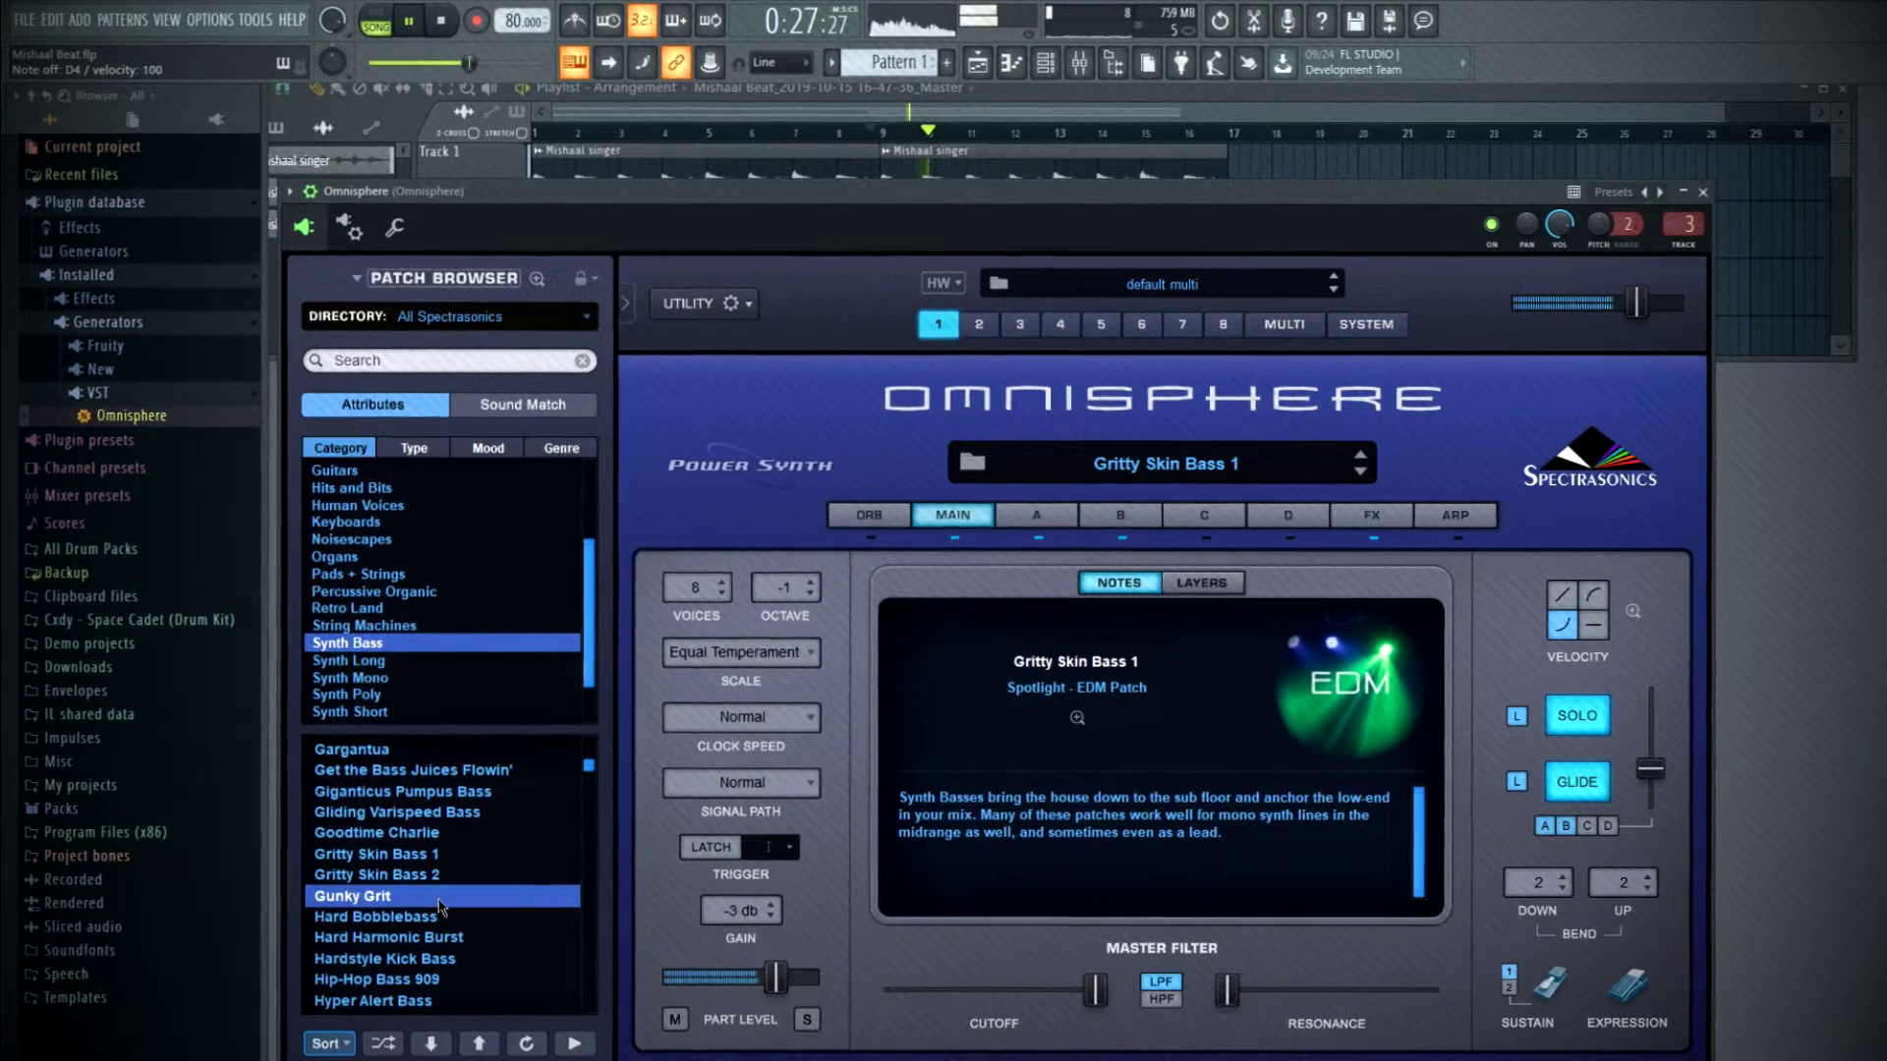
click(435, 922)
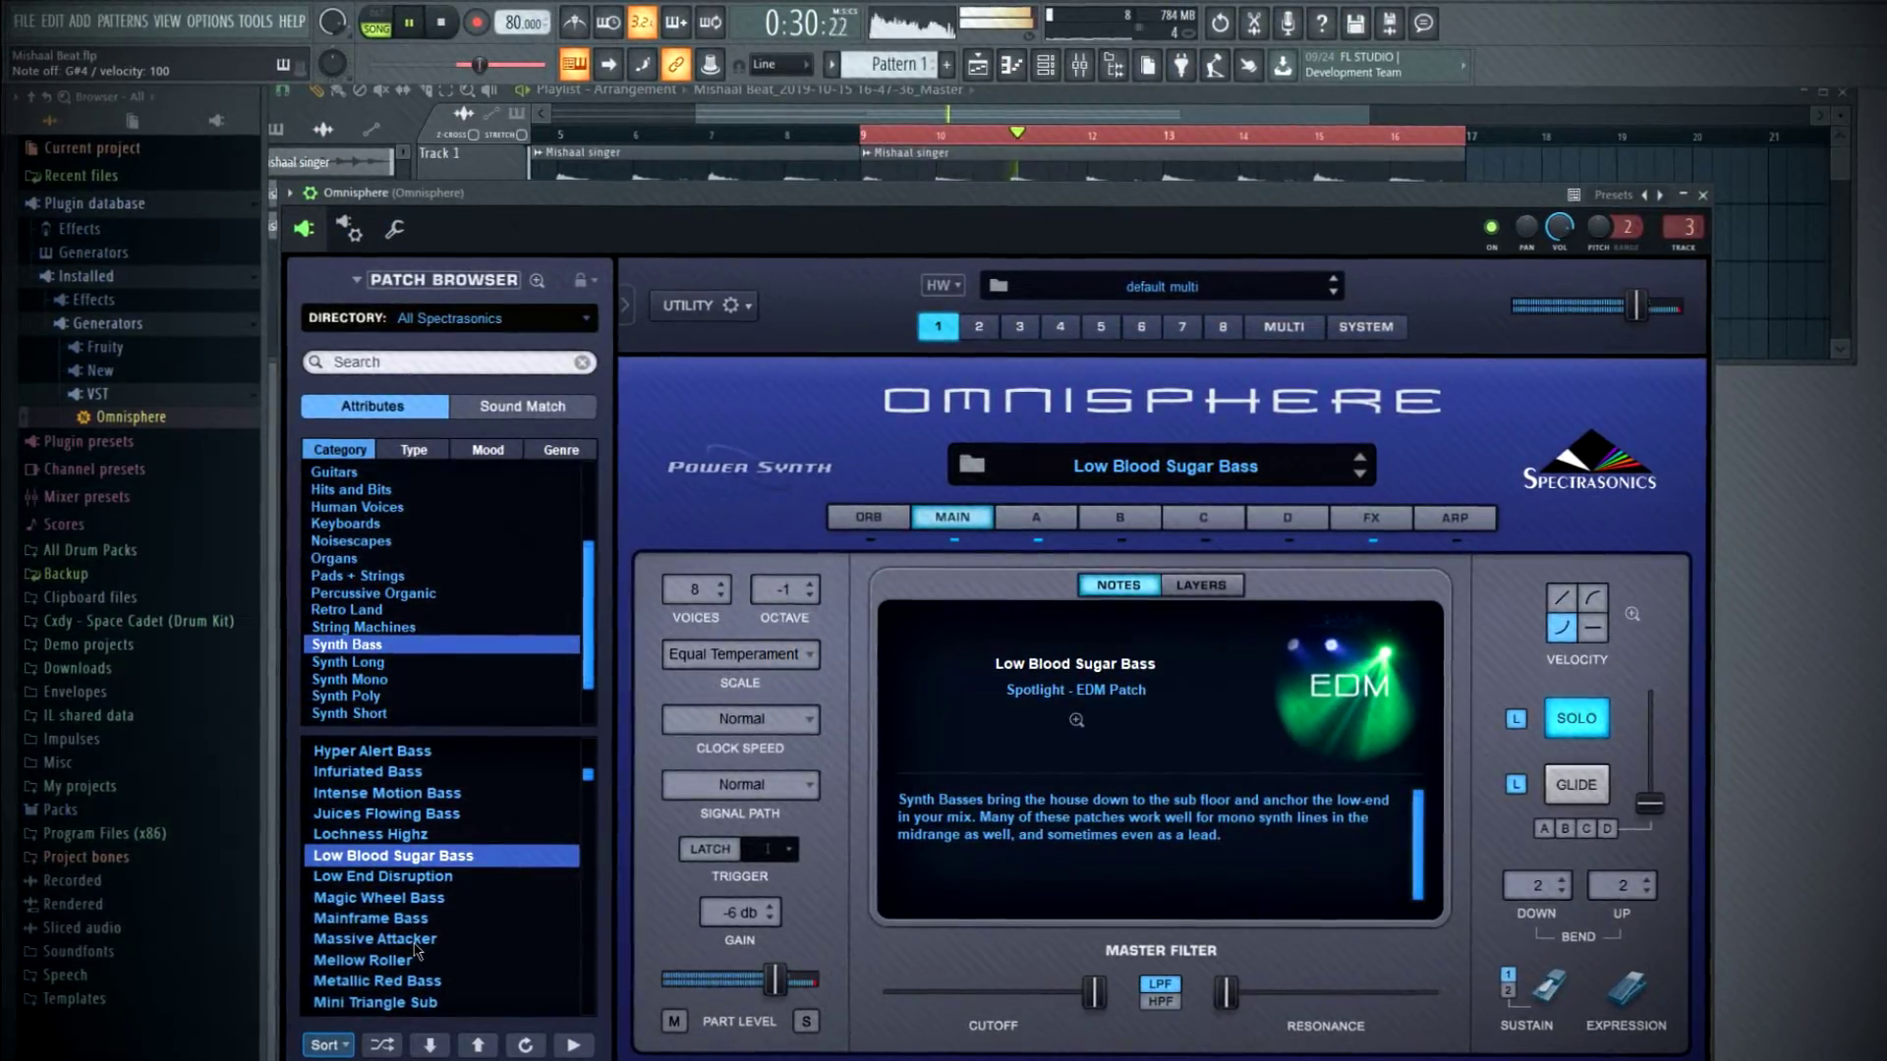
- Lower Omnisphere's output level and play the bass along with the looped beat from bar 9 to 16
drag(1637, 306, 1610, 312)
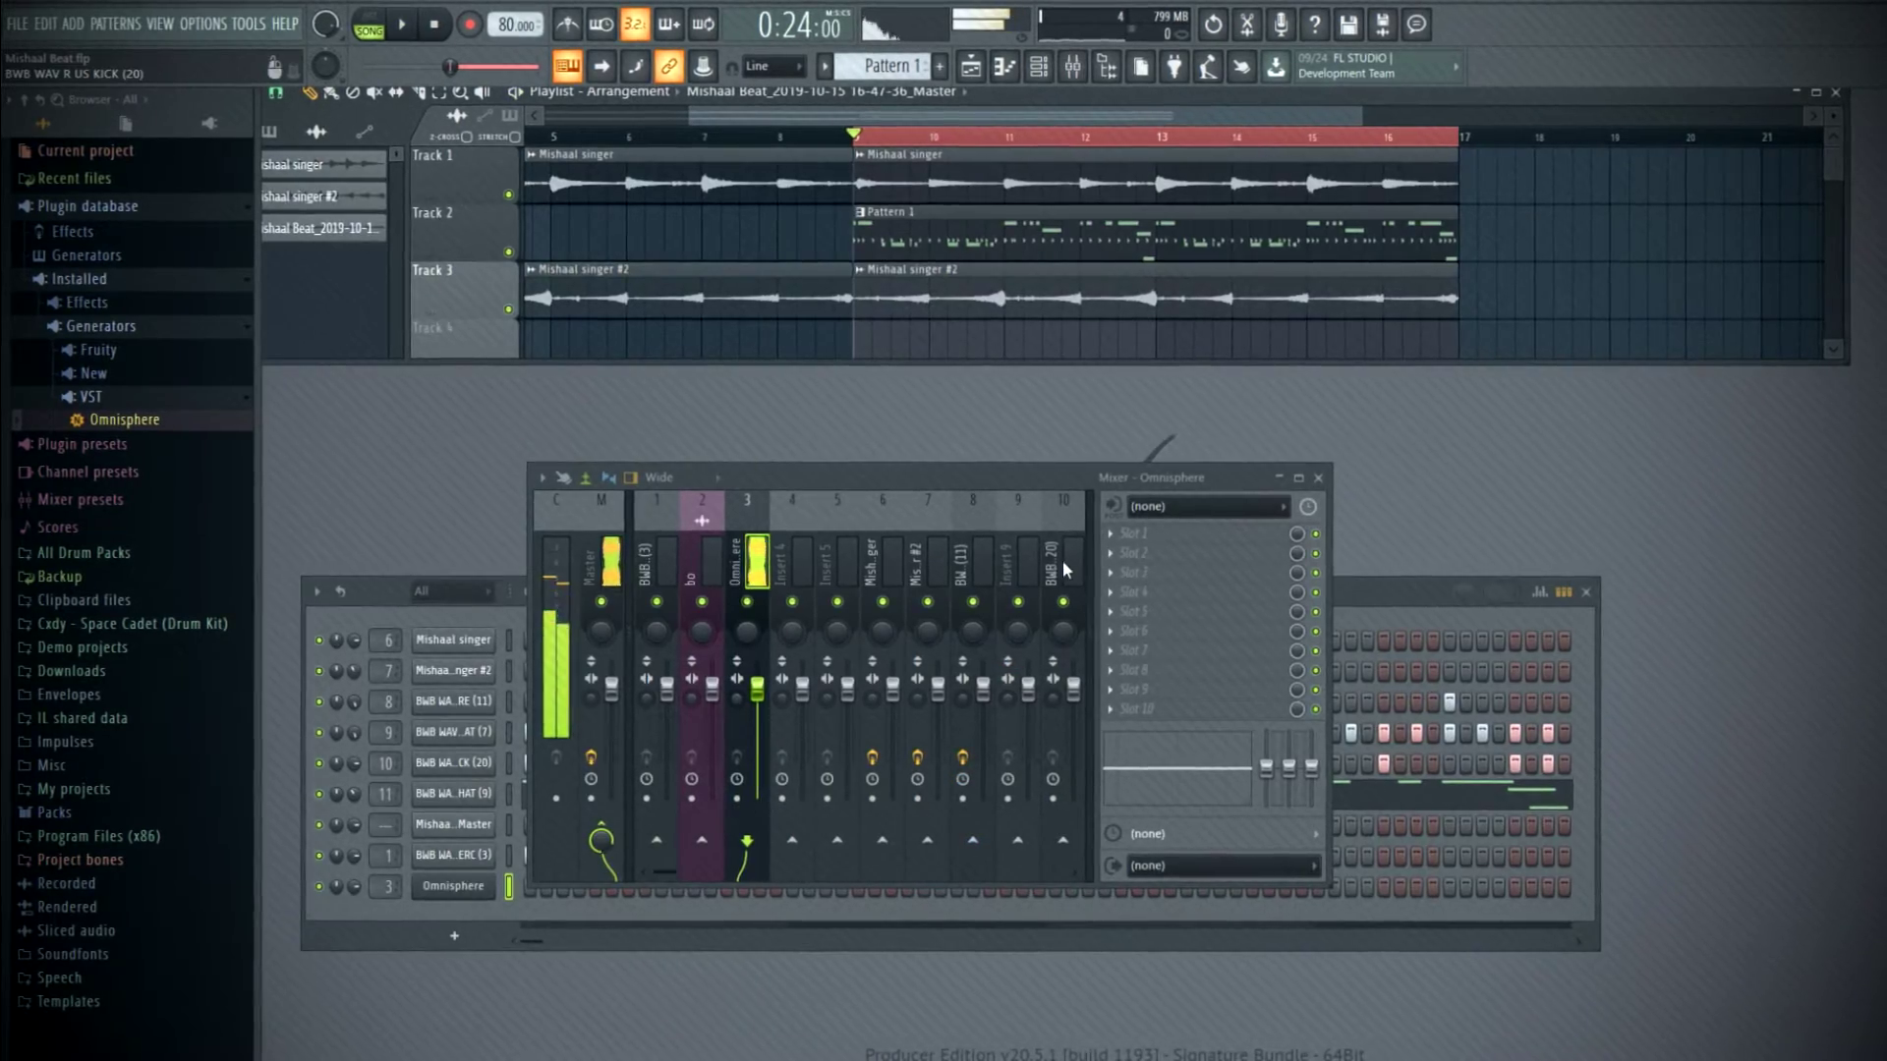
key(space)
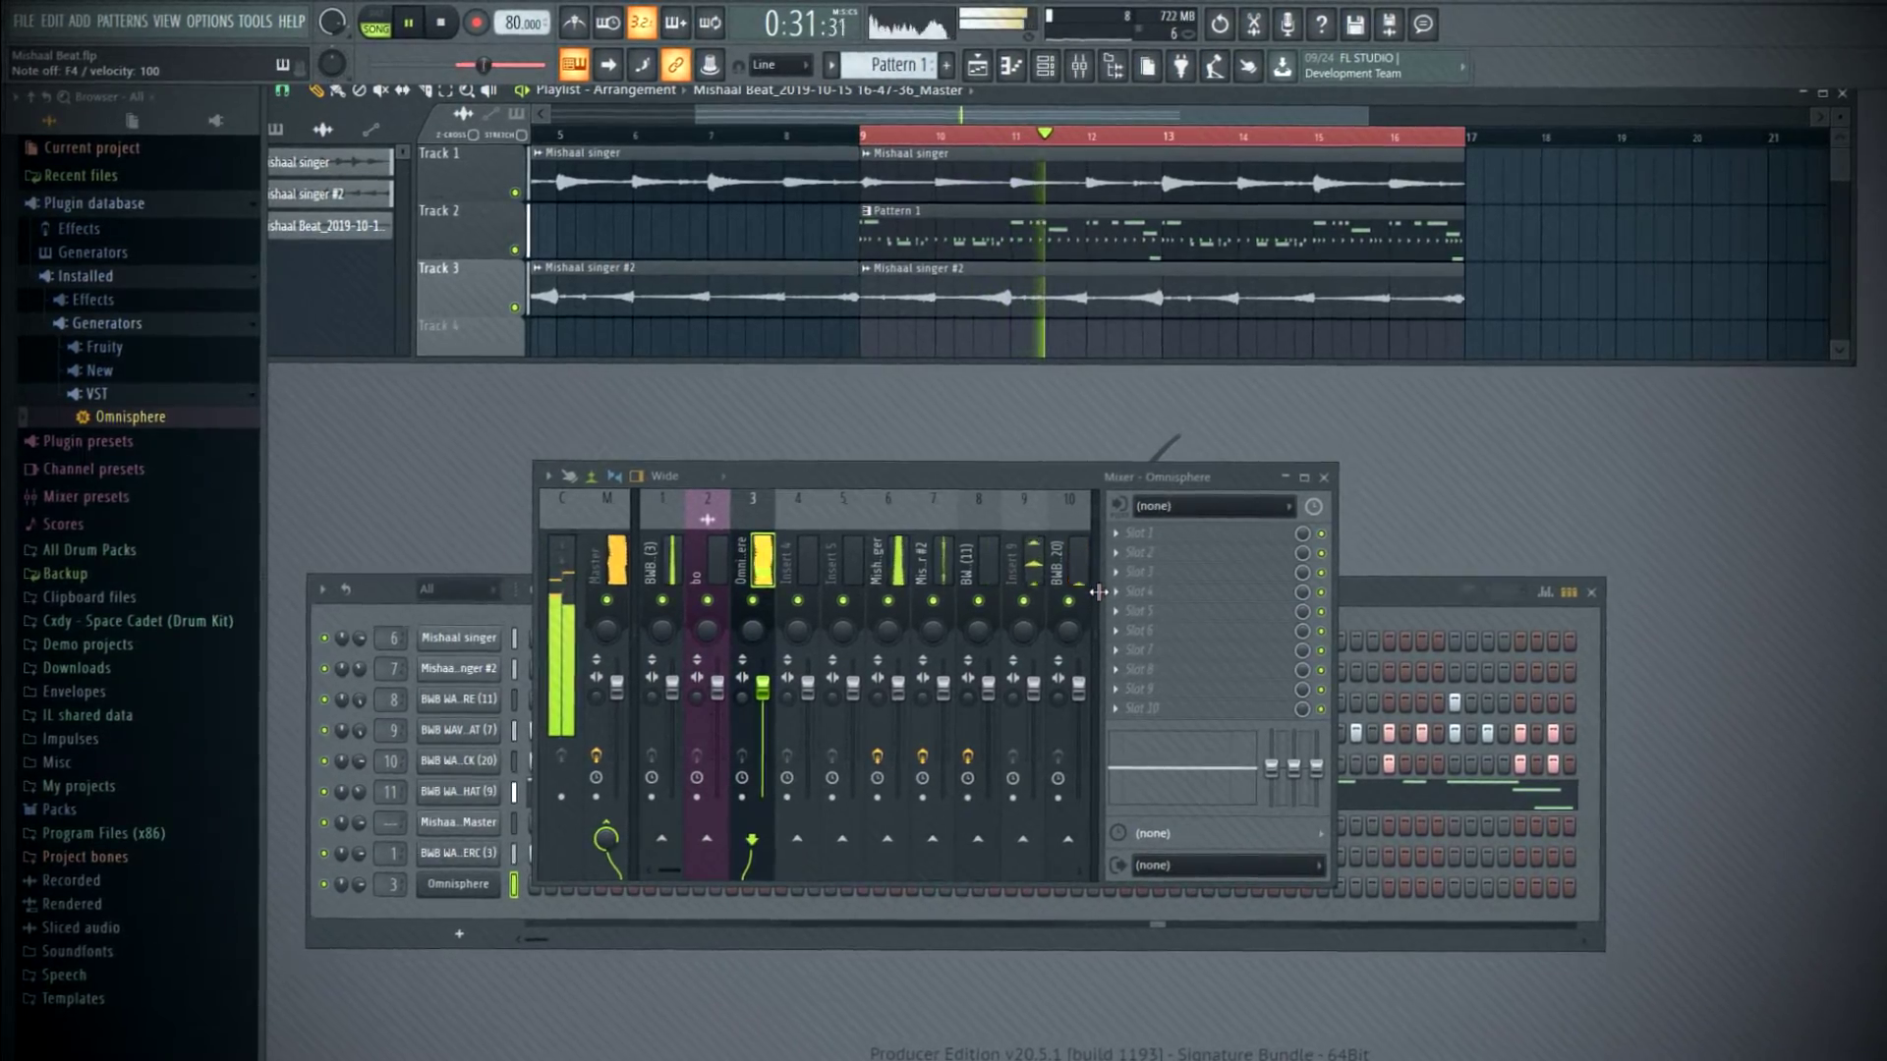
- Tidy the recorded Omnisphere bass notes in the piano roll, lining their starts up with the grid, and play the beat back
click(444, 38)
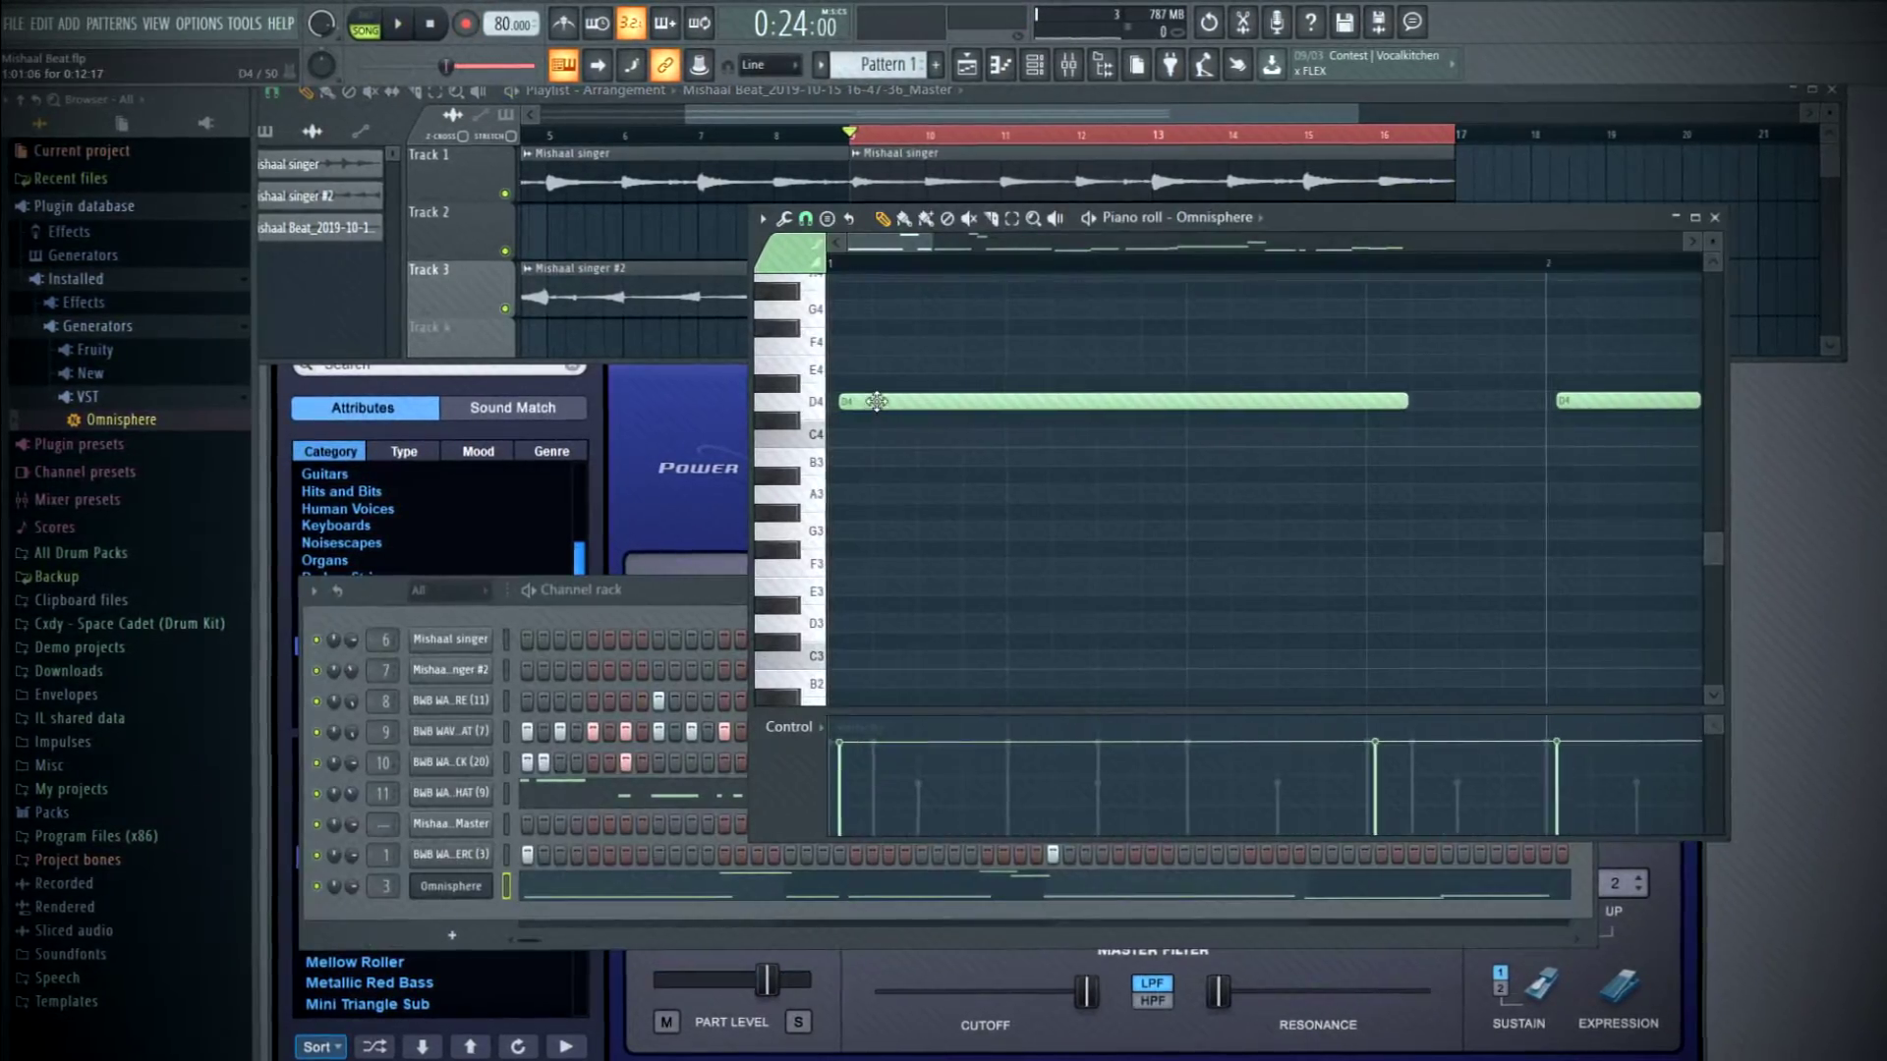
ctrl+scroll(940, 527, down, 2)
scroll(1045, 426, up, 6)
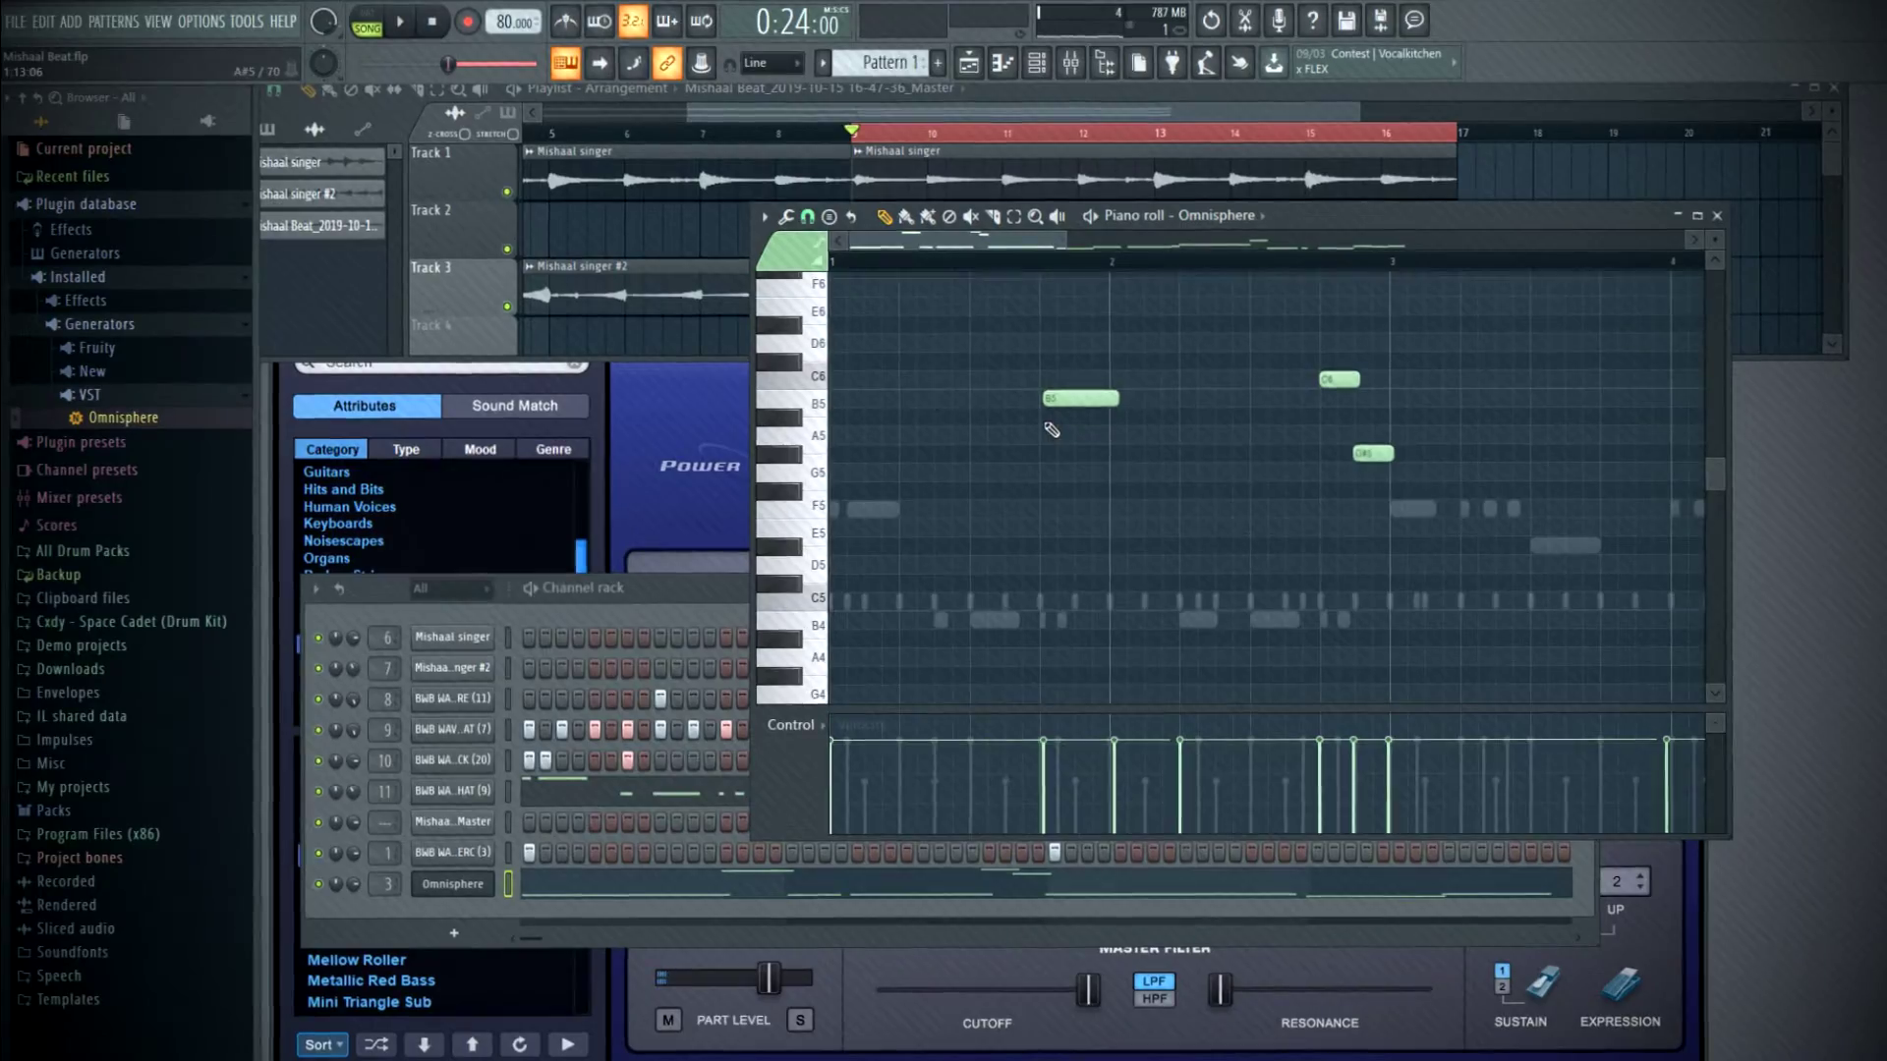
click(1699, 214)
ctrl+scroll(1468, 638, down, 1)
ctrl+scroll(1467, 701, up, 1)
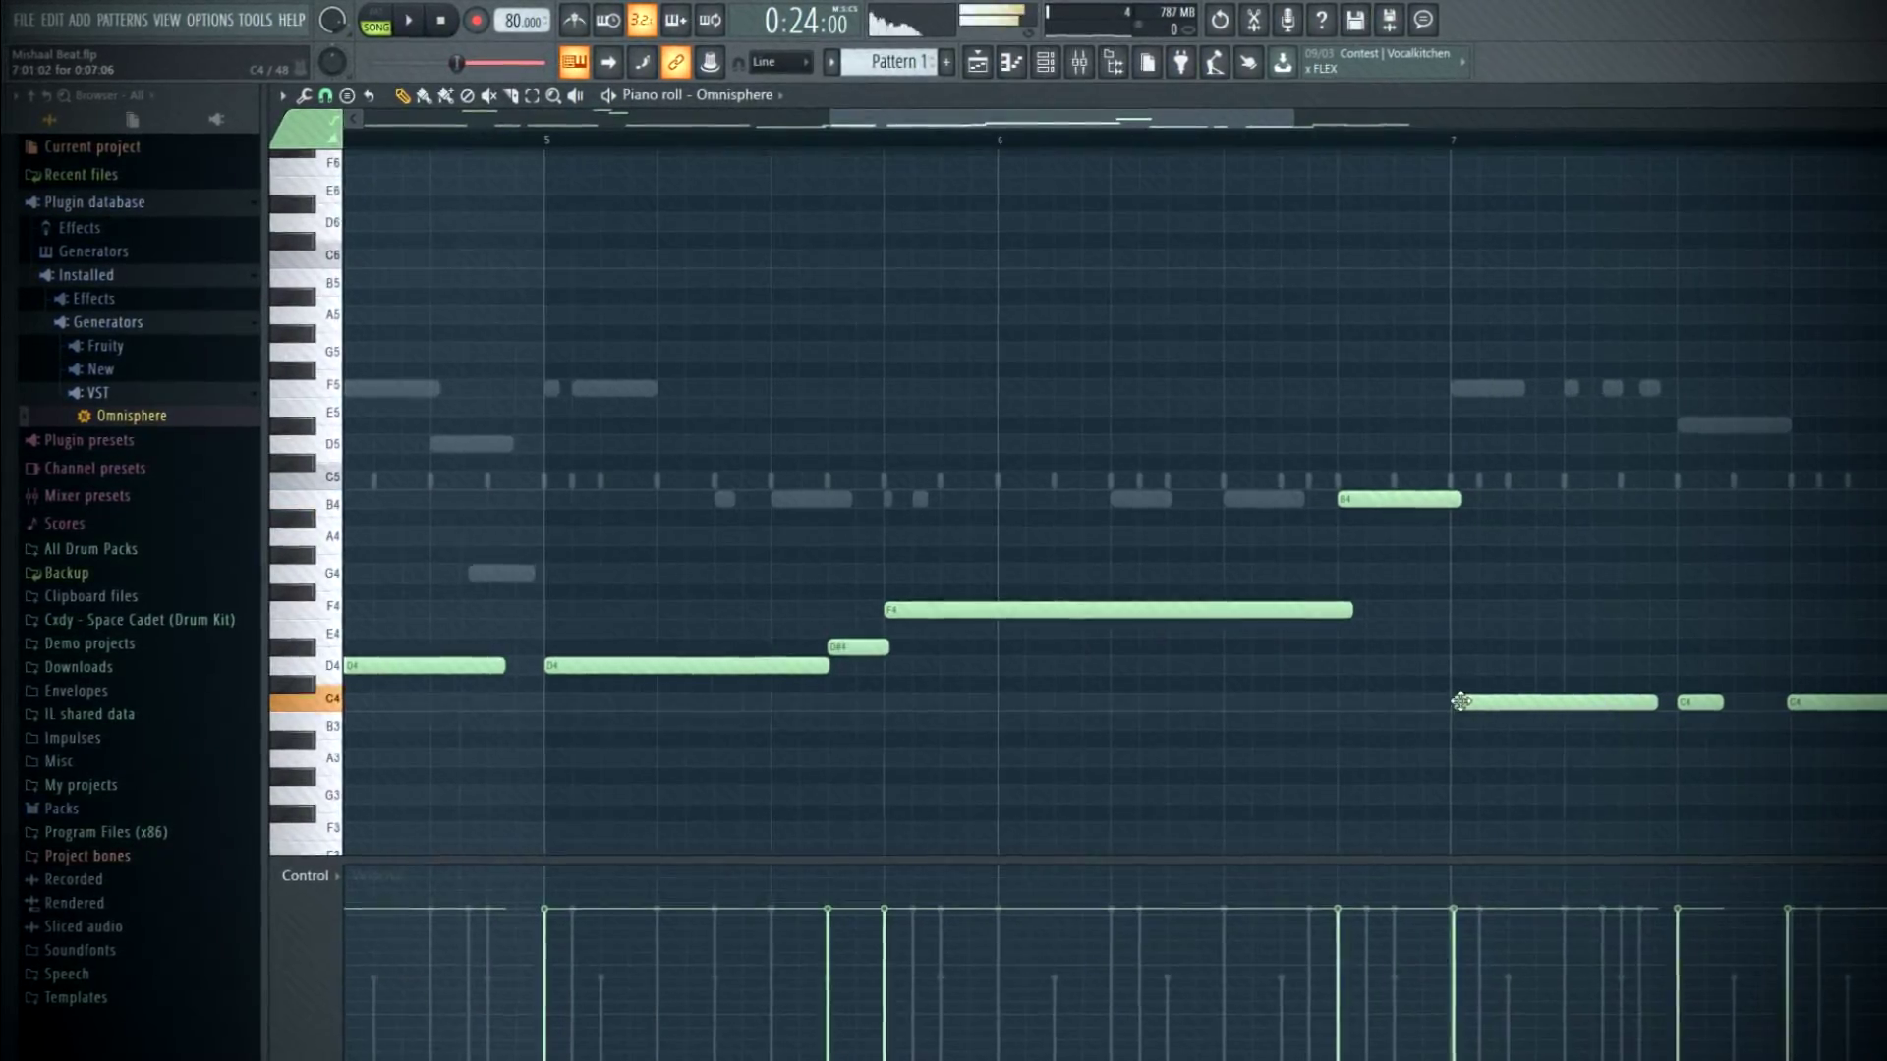
ctrl+scroll(1445, 717, down, 2)
ctrl+scroll(1395, 716, up, 1)
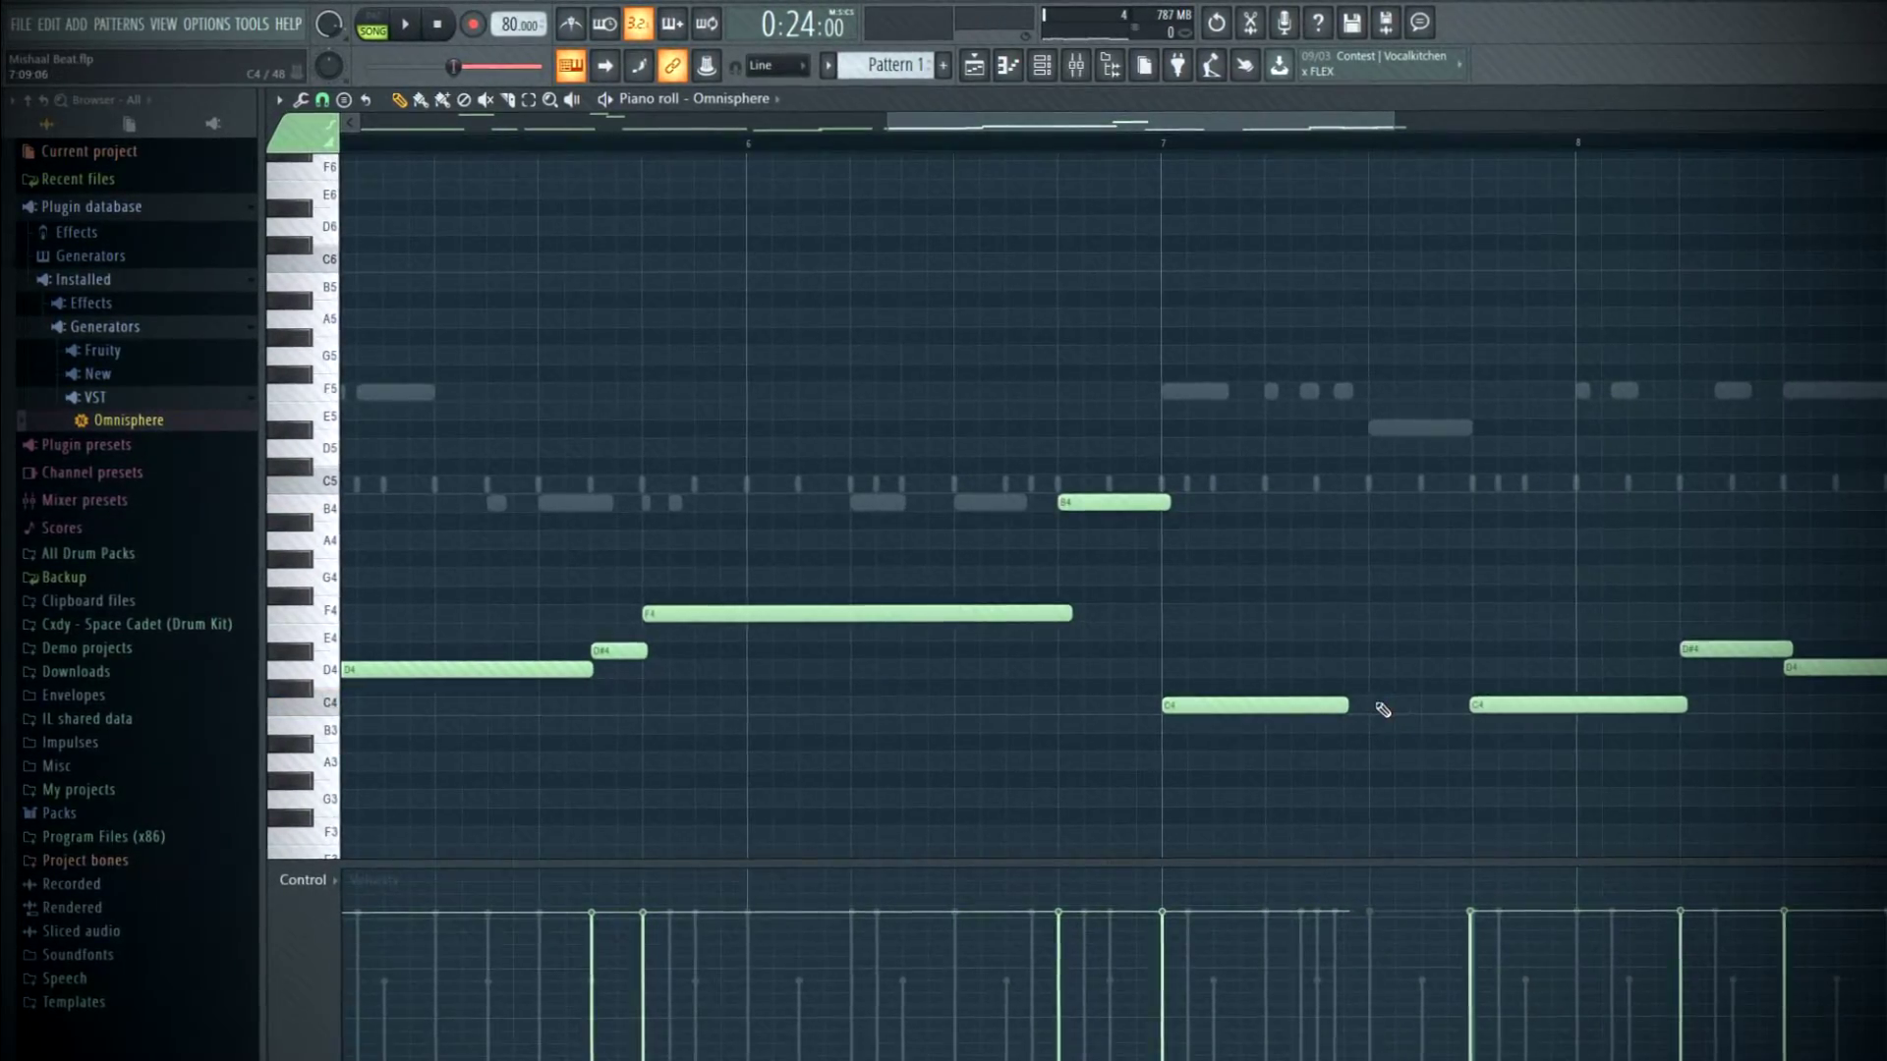
ctrl+scroll(329, 157, down, 3)
key(Escape)
key(space)
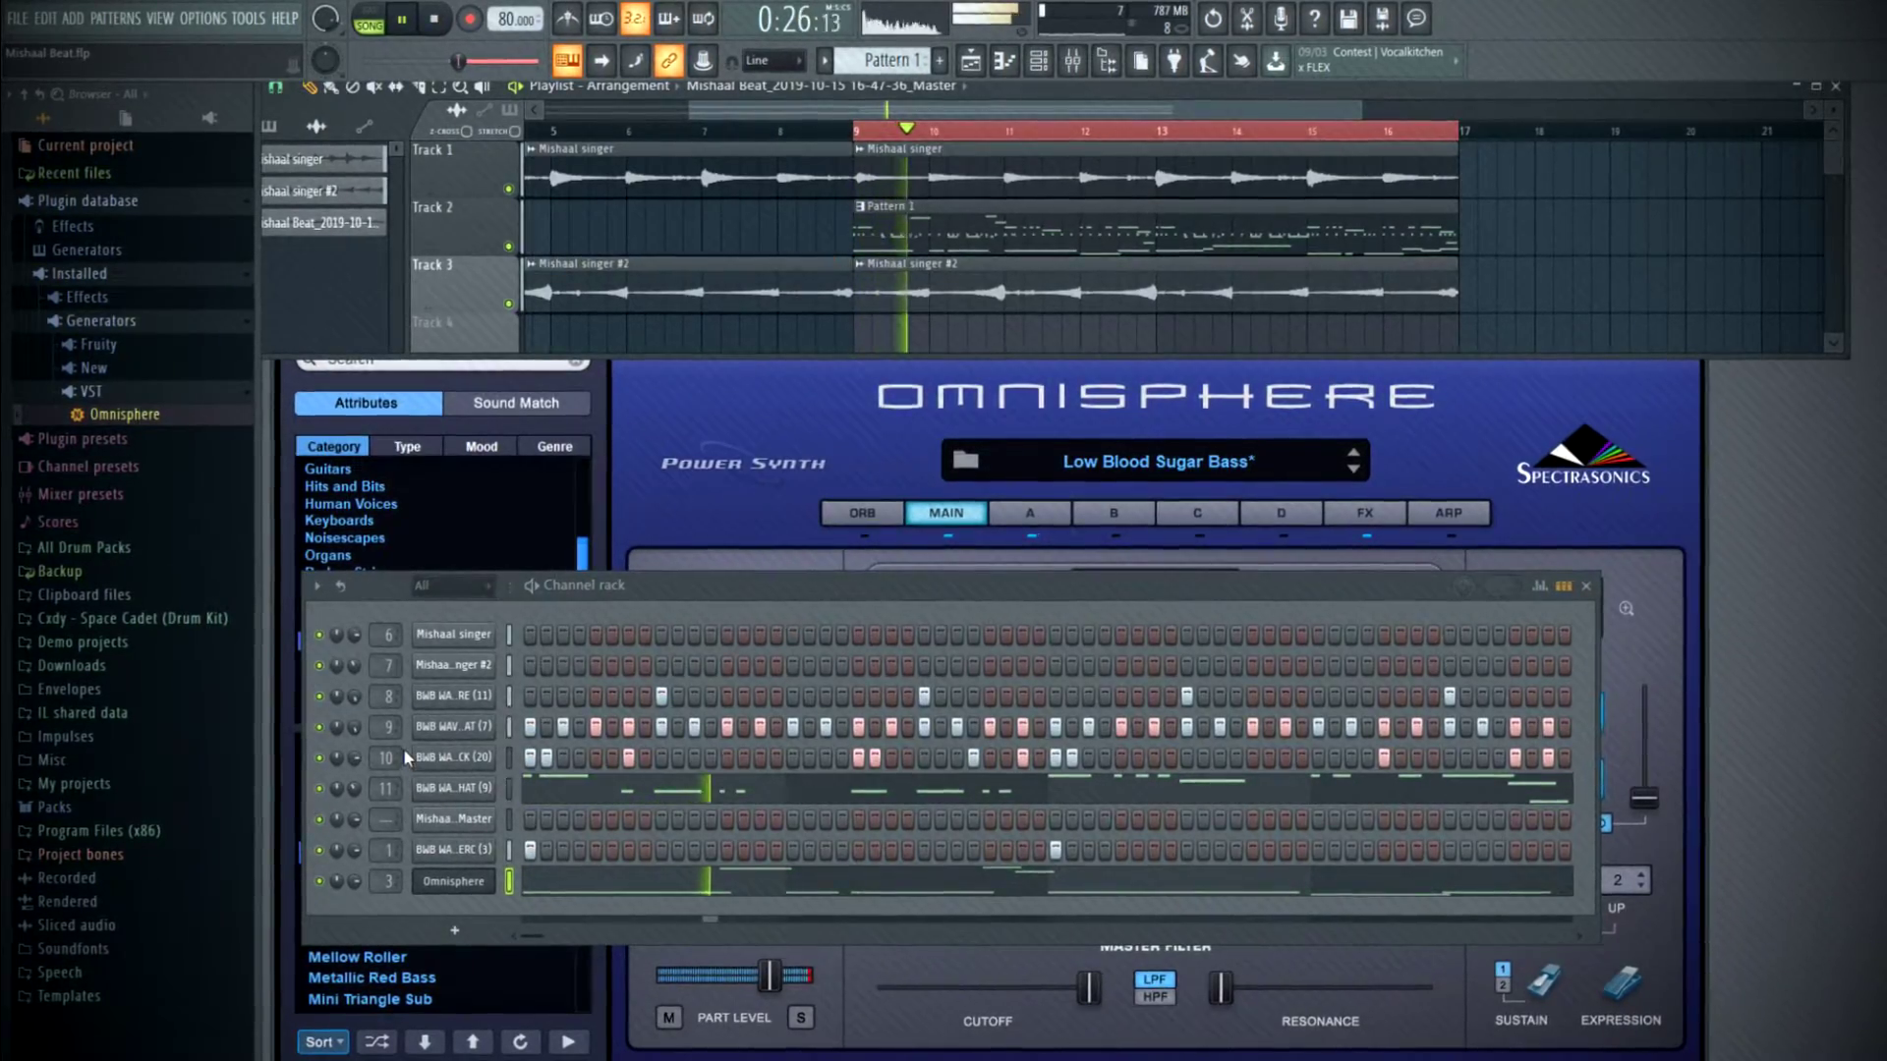
click(125, 548)
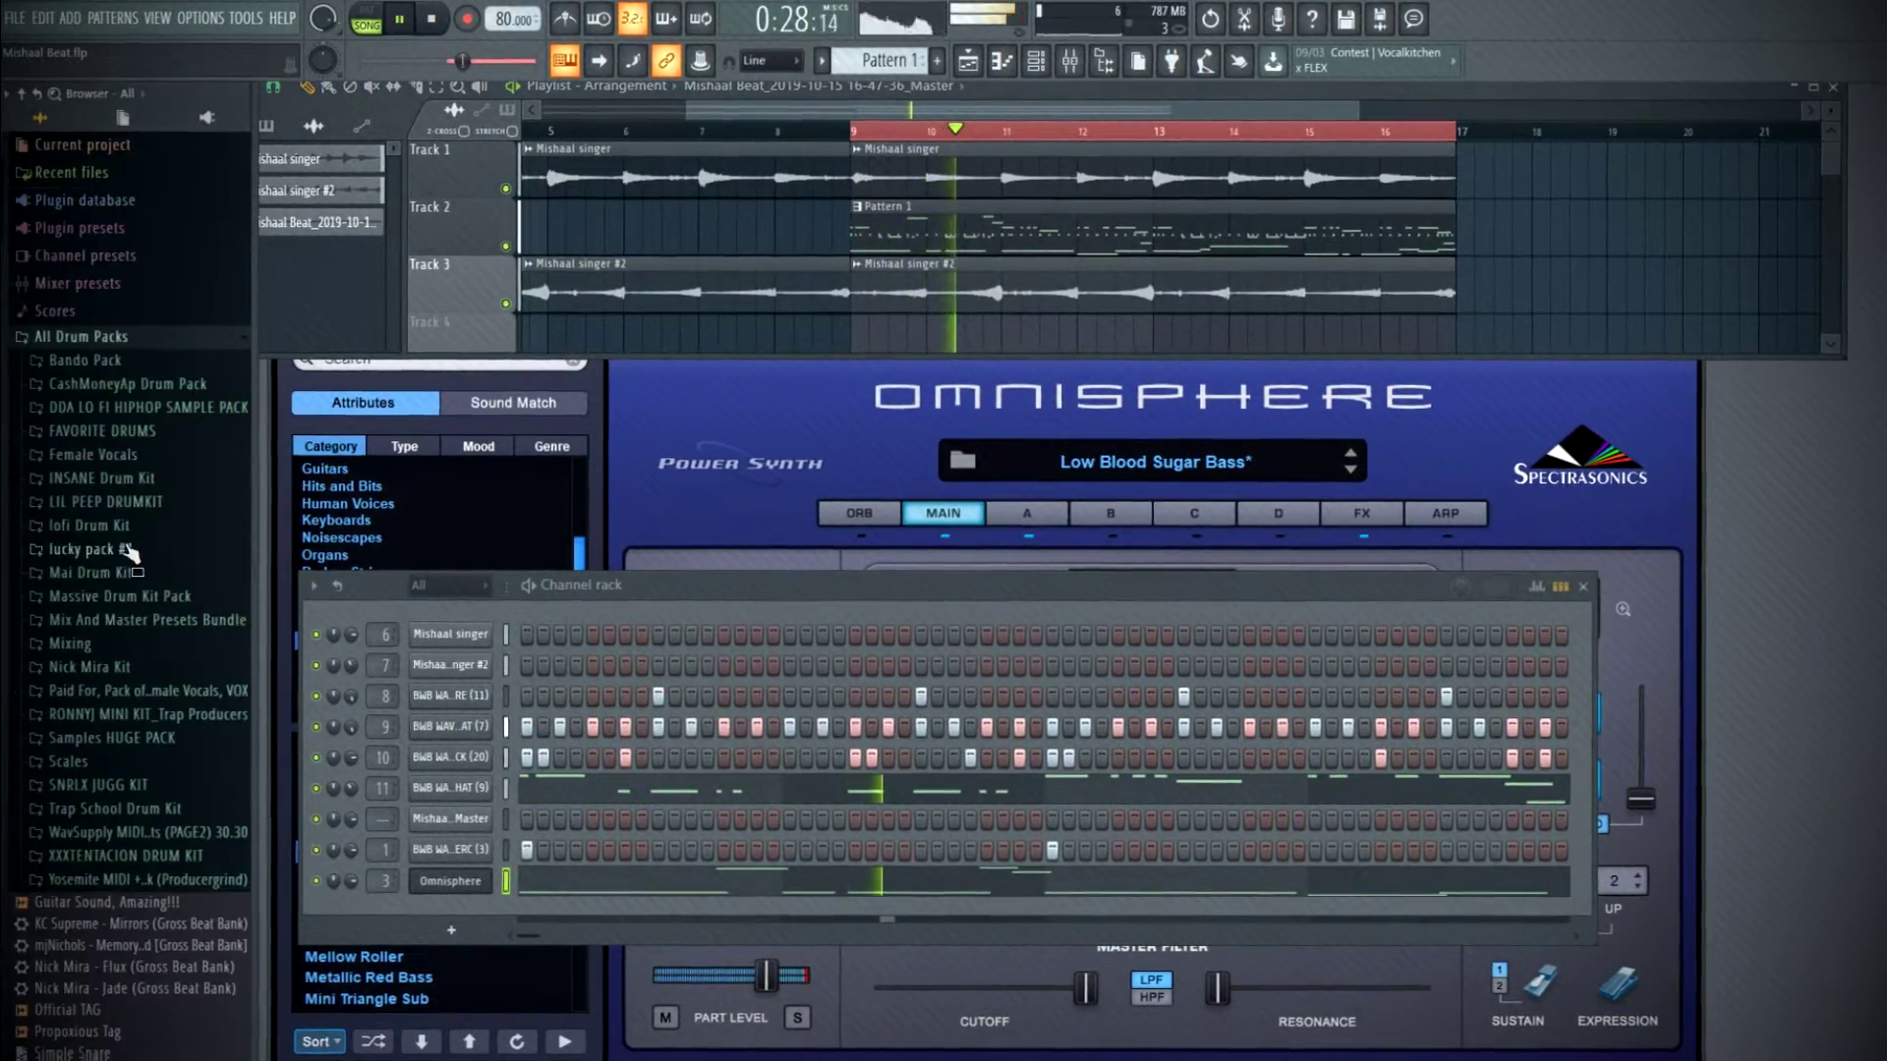
key(space)
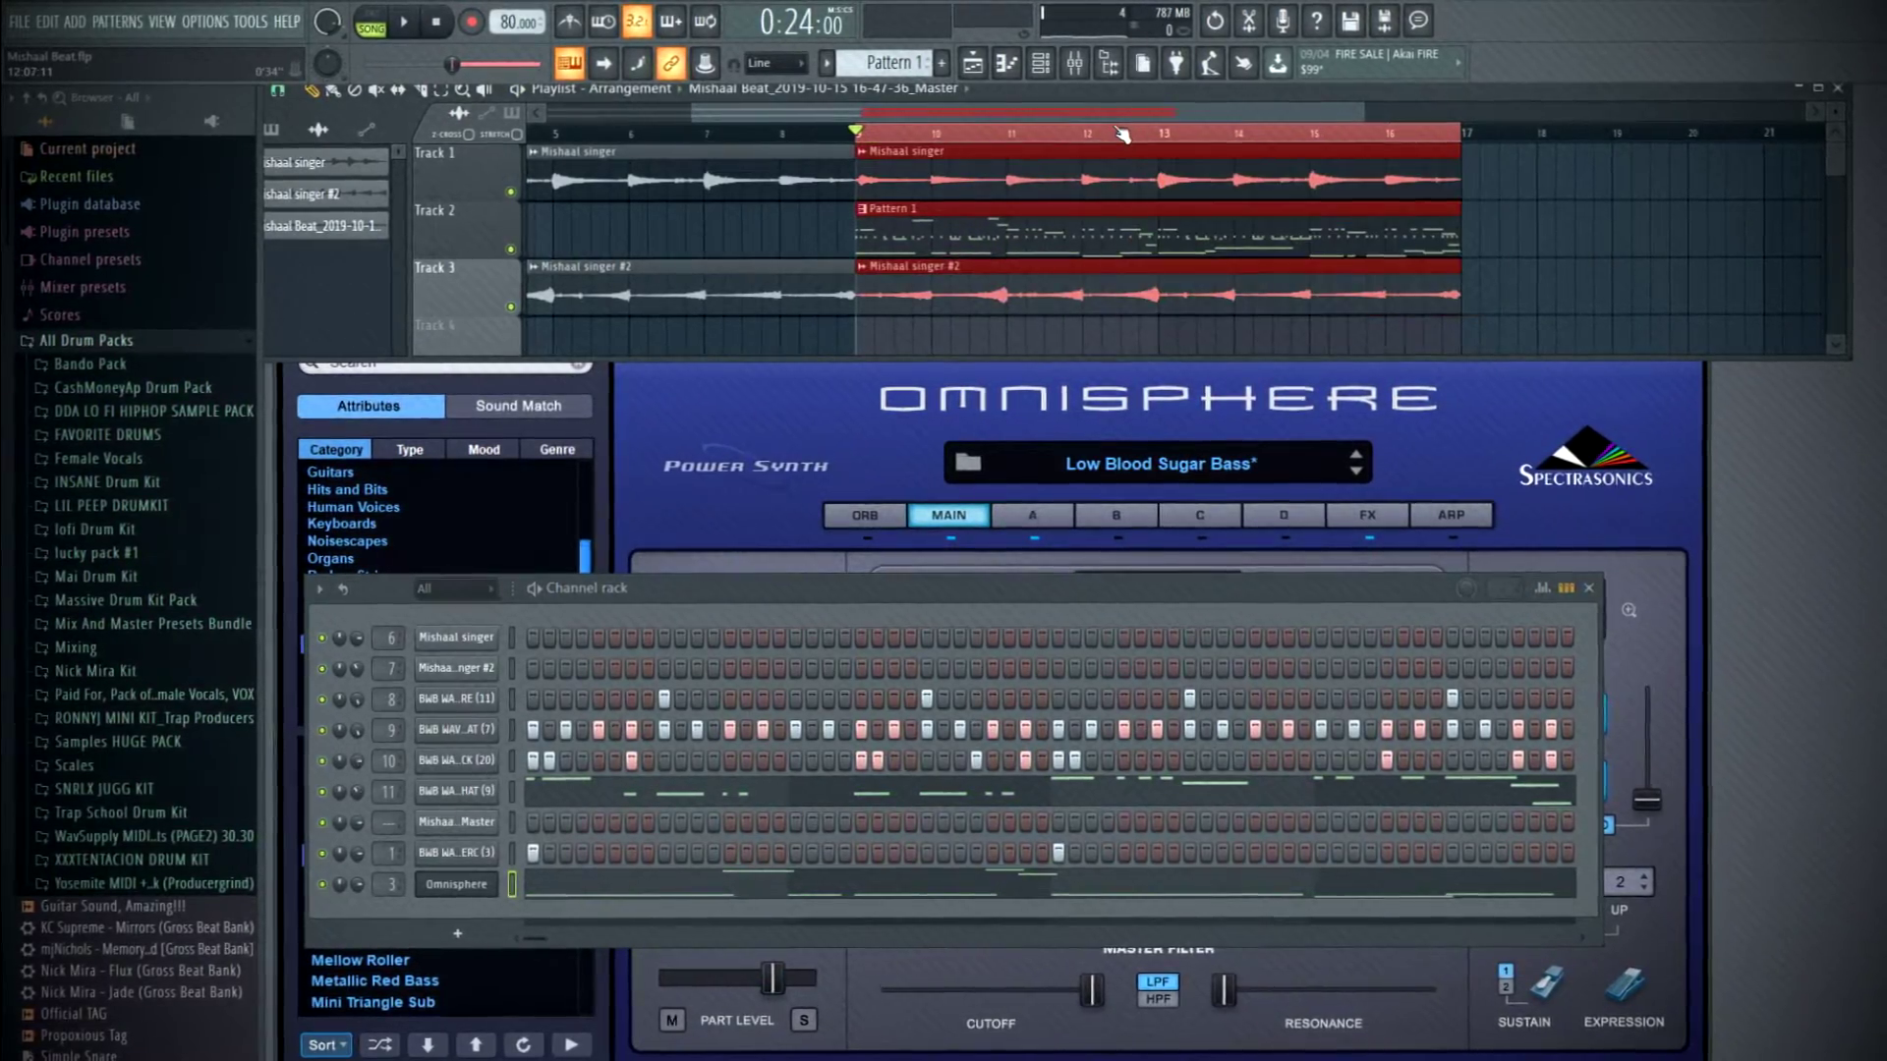
key(ctrl+b)
scroll(1149, 231, down, 4)
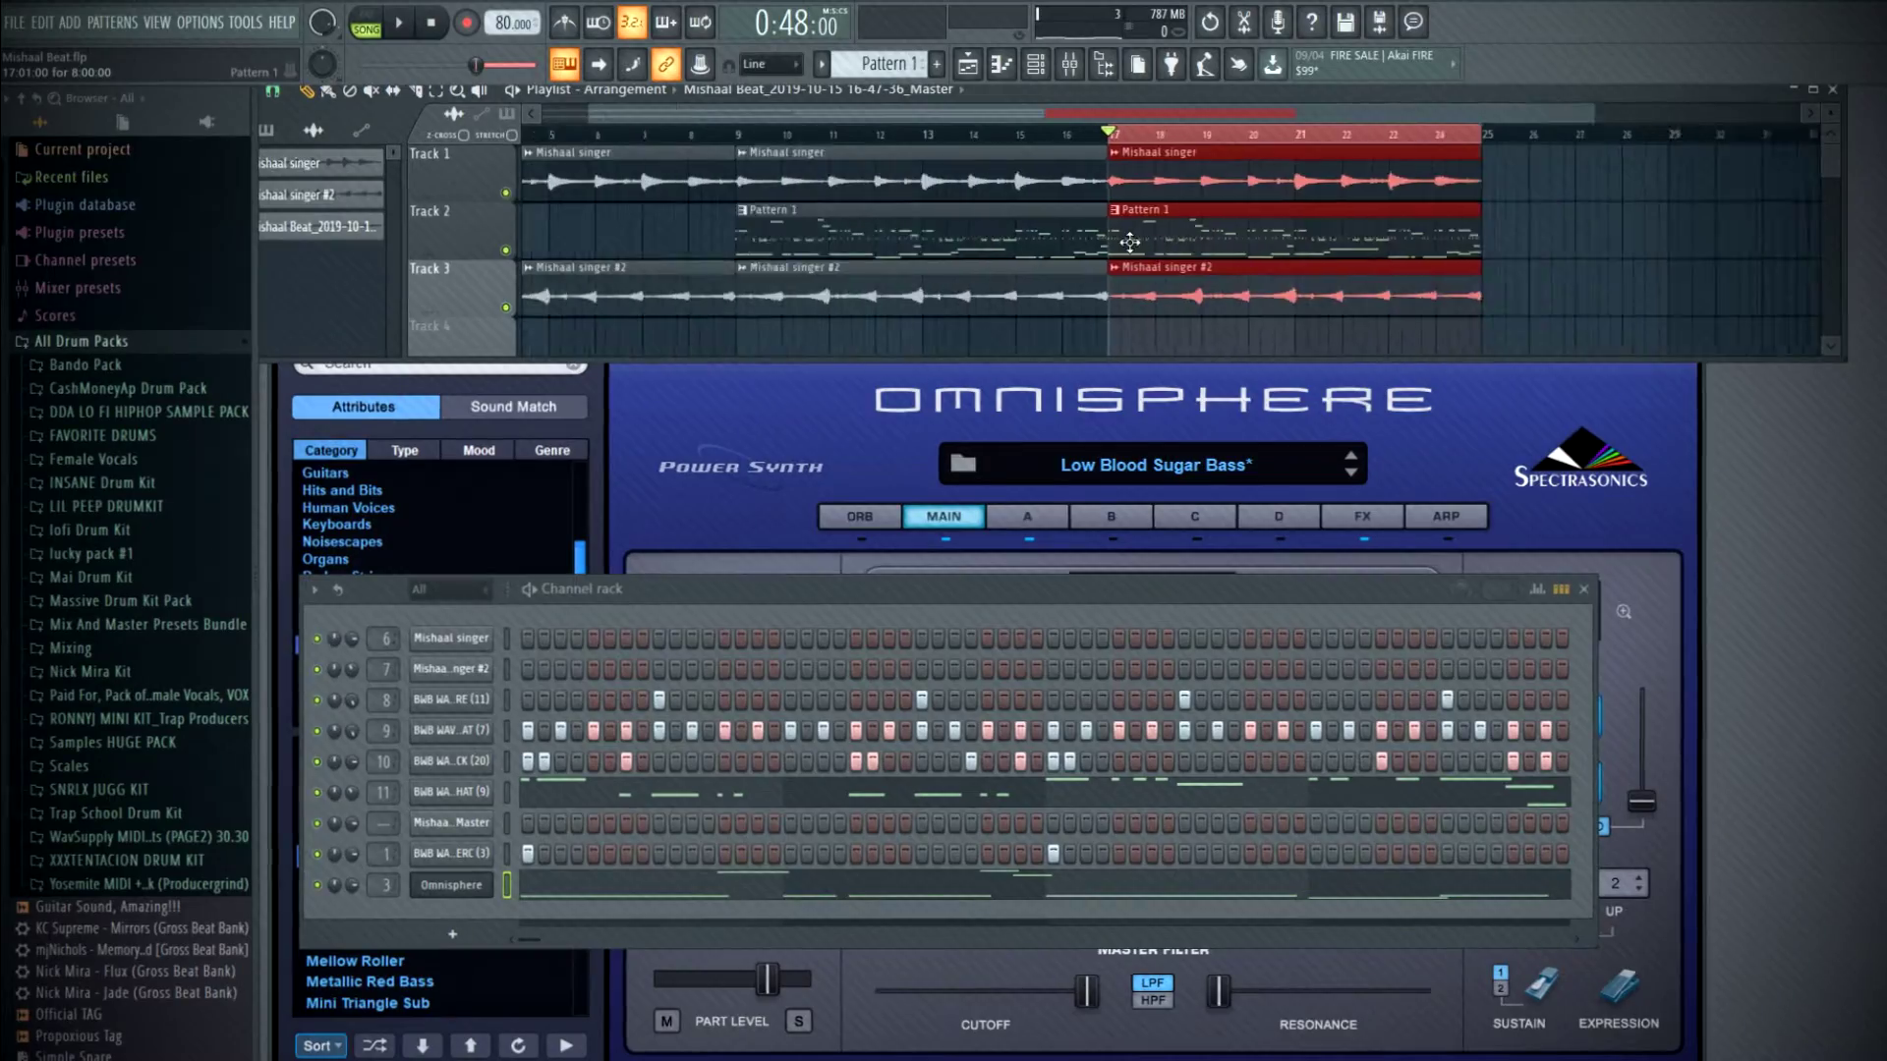
key(ctrl+z)
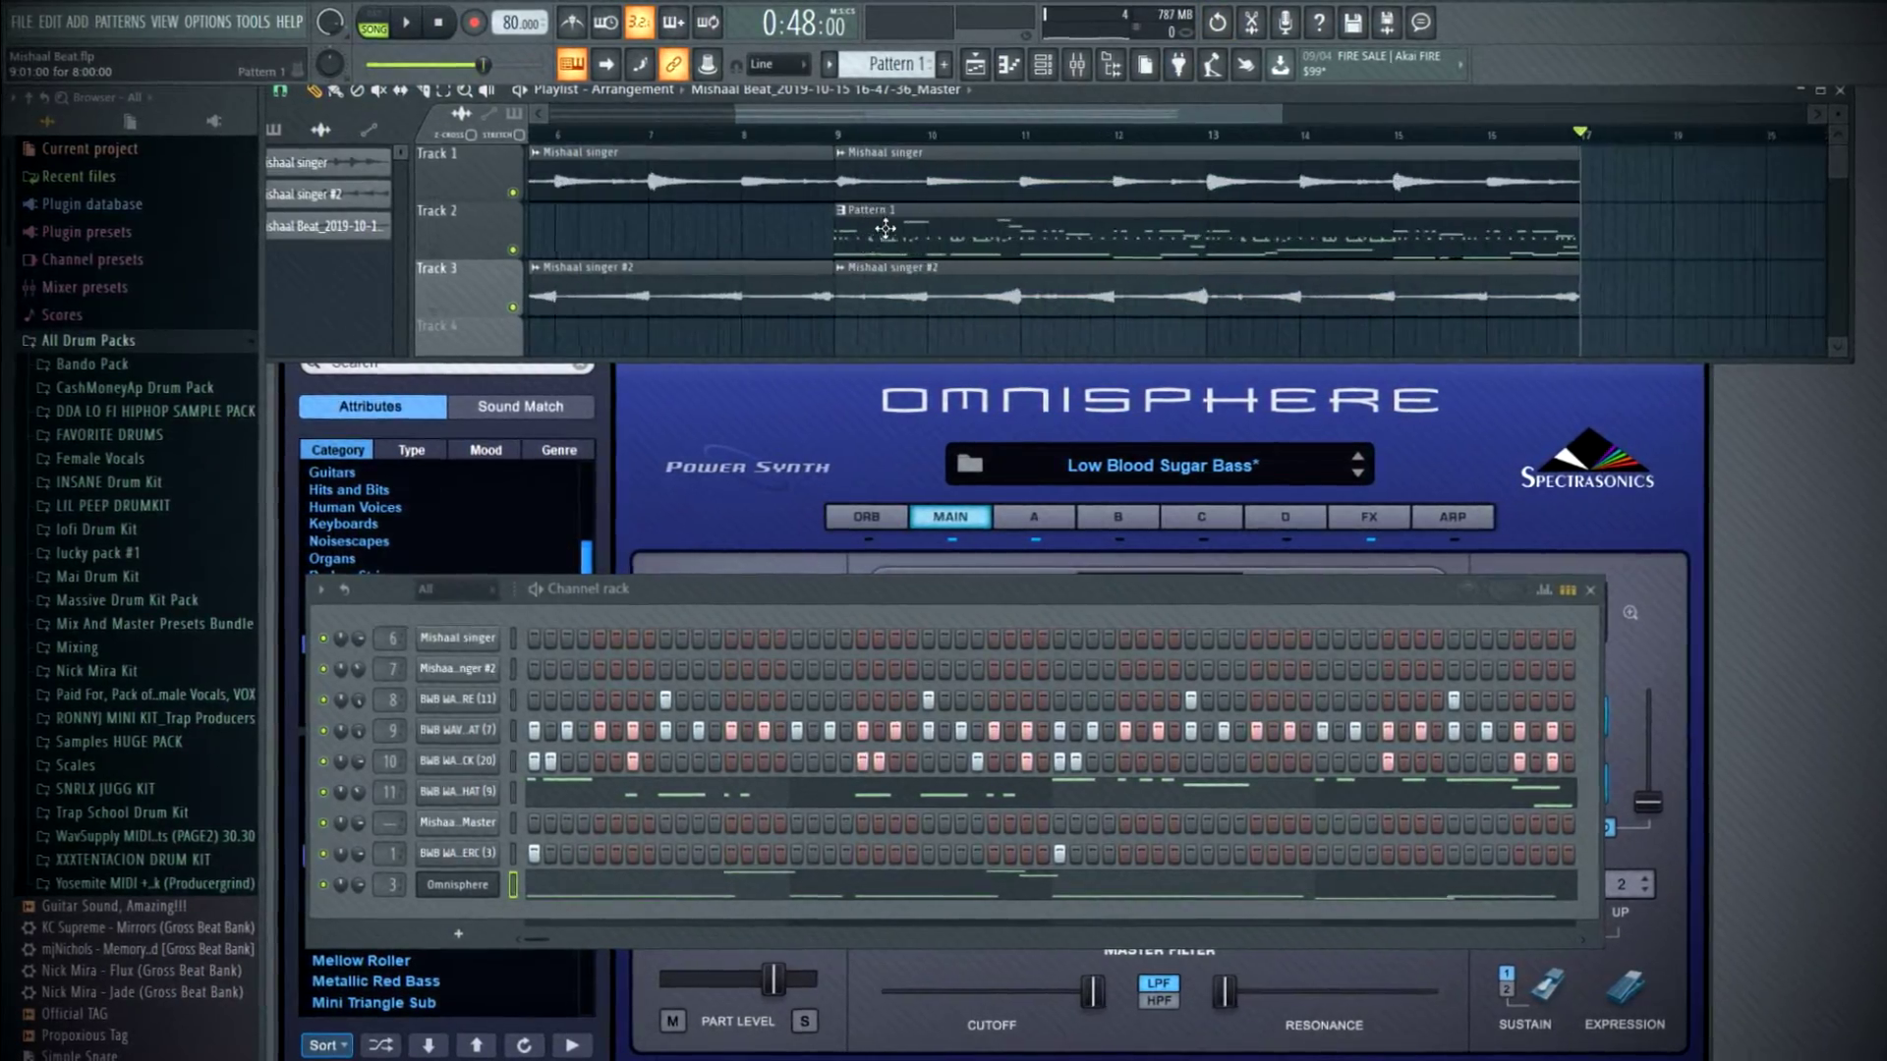
- Add Cxdy - Meskle (Perc) from the Space Cadet kit's Percs folder as a channel with opening step hits and route it to mixer track 4
double_click(894, 199)
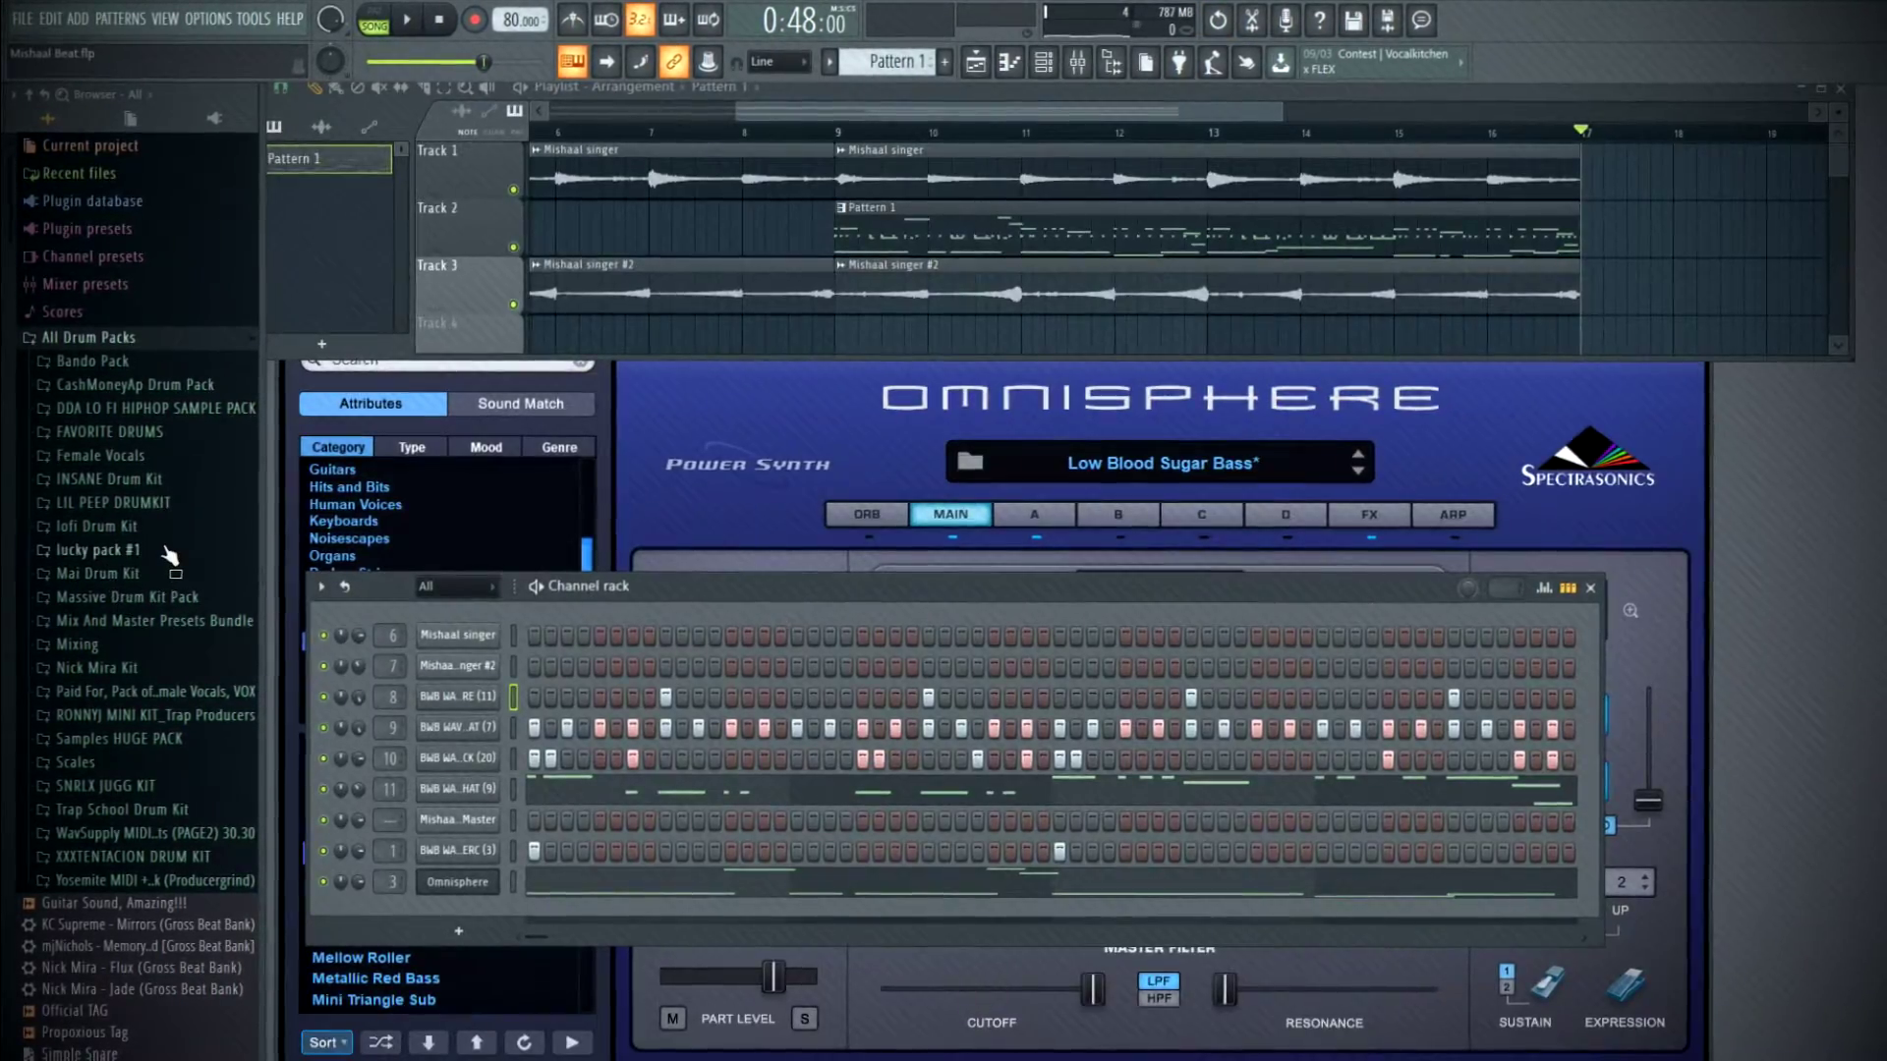
scroll(120, 688, down, 8)
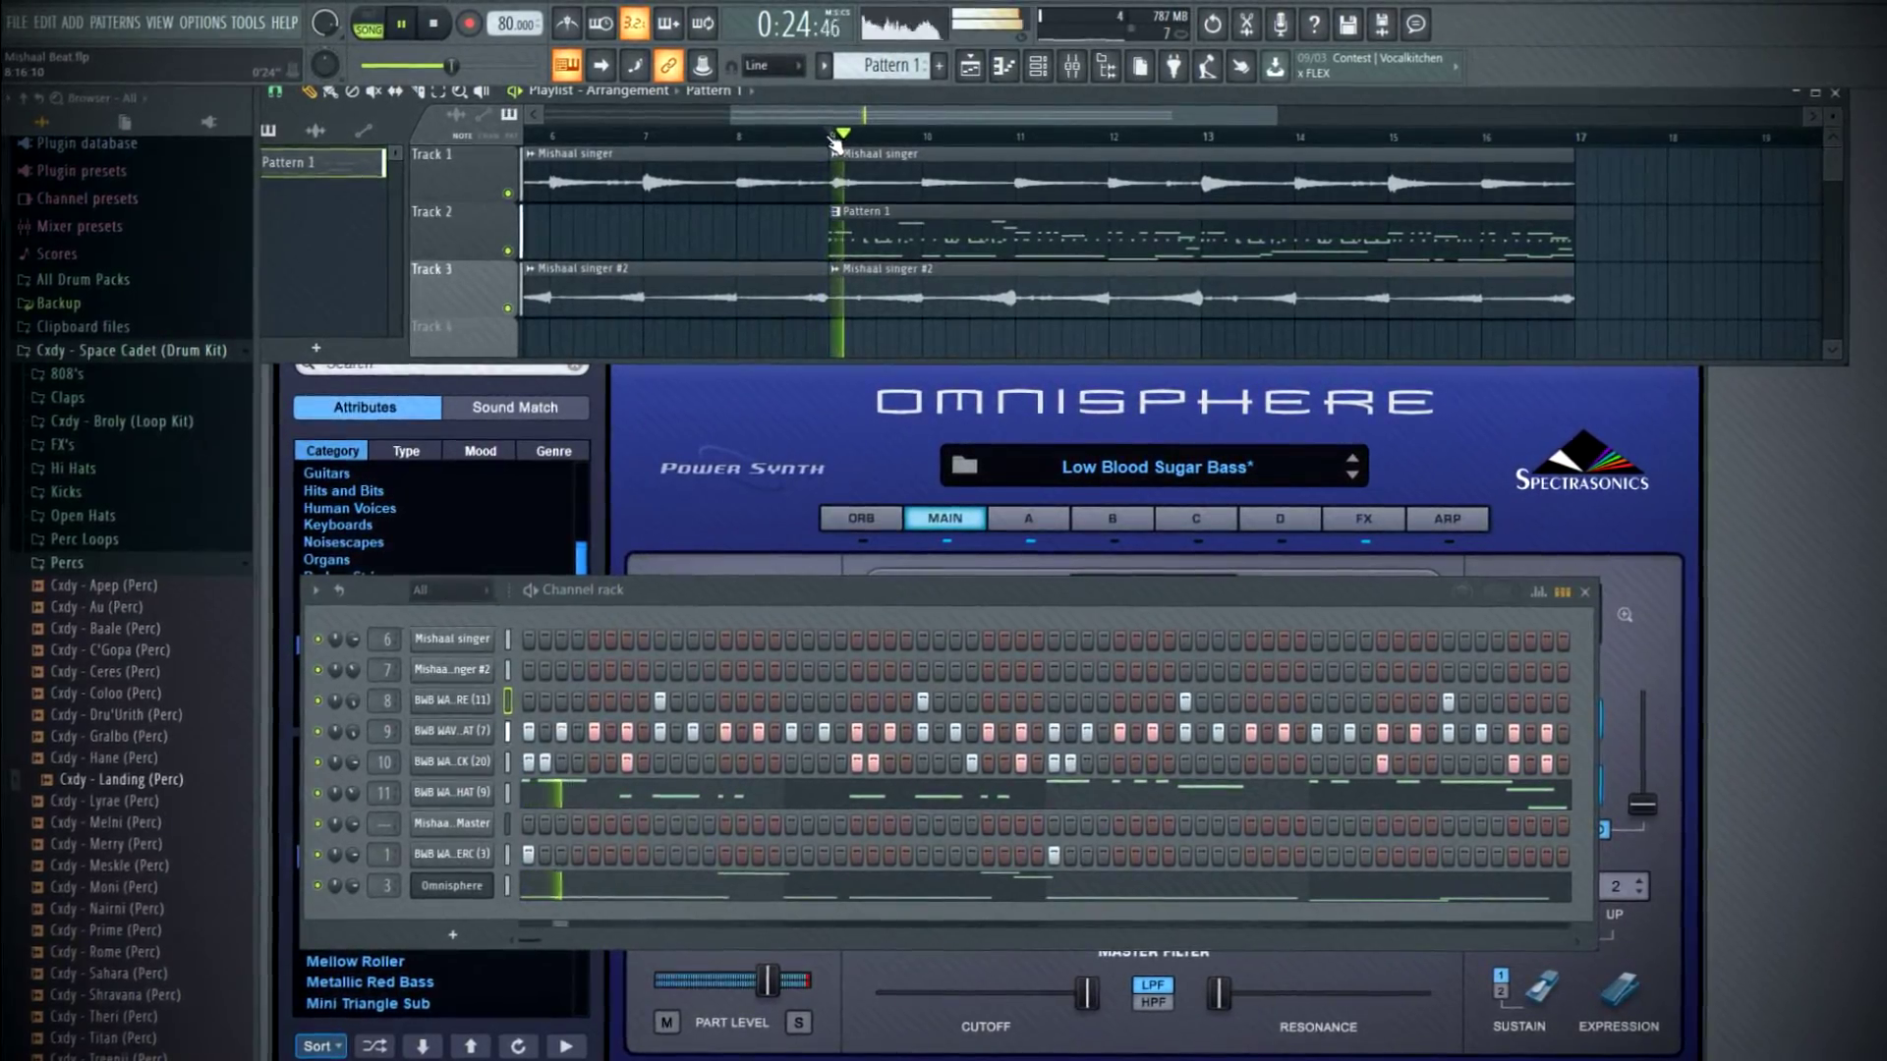
click(133, 783)
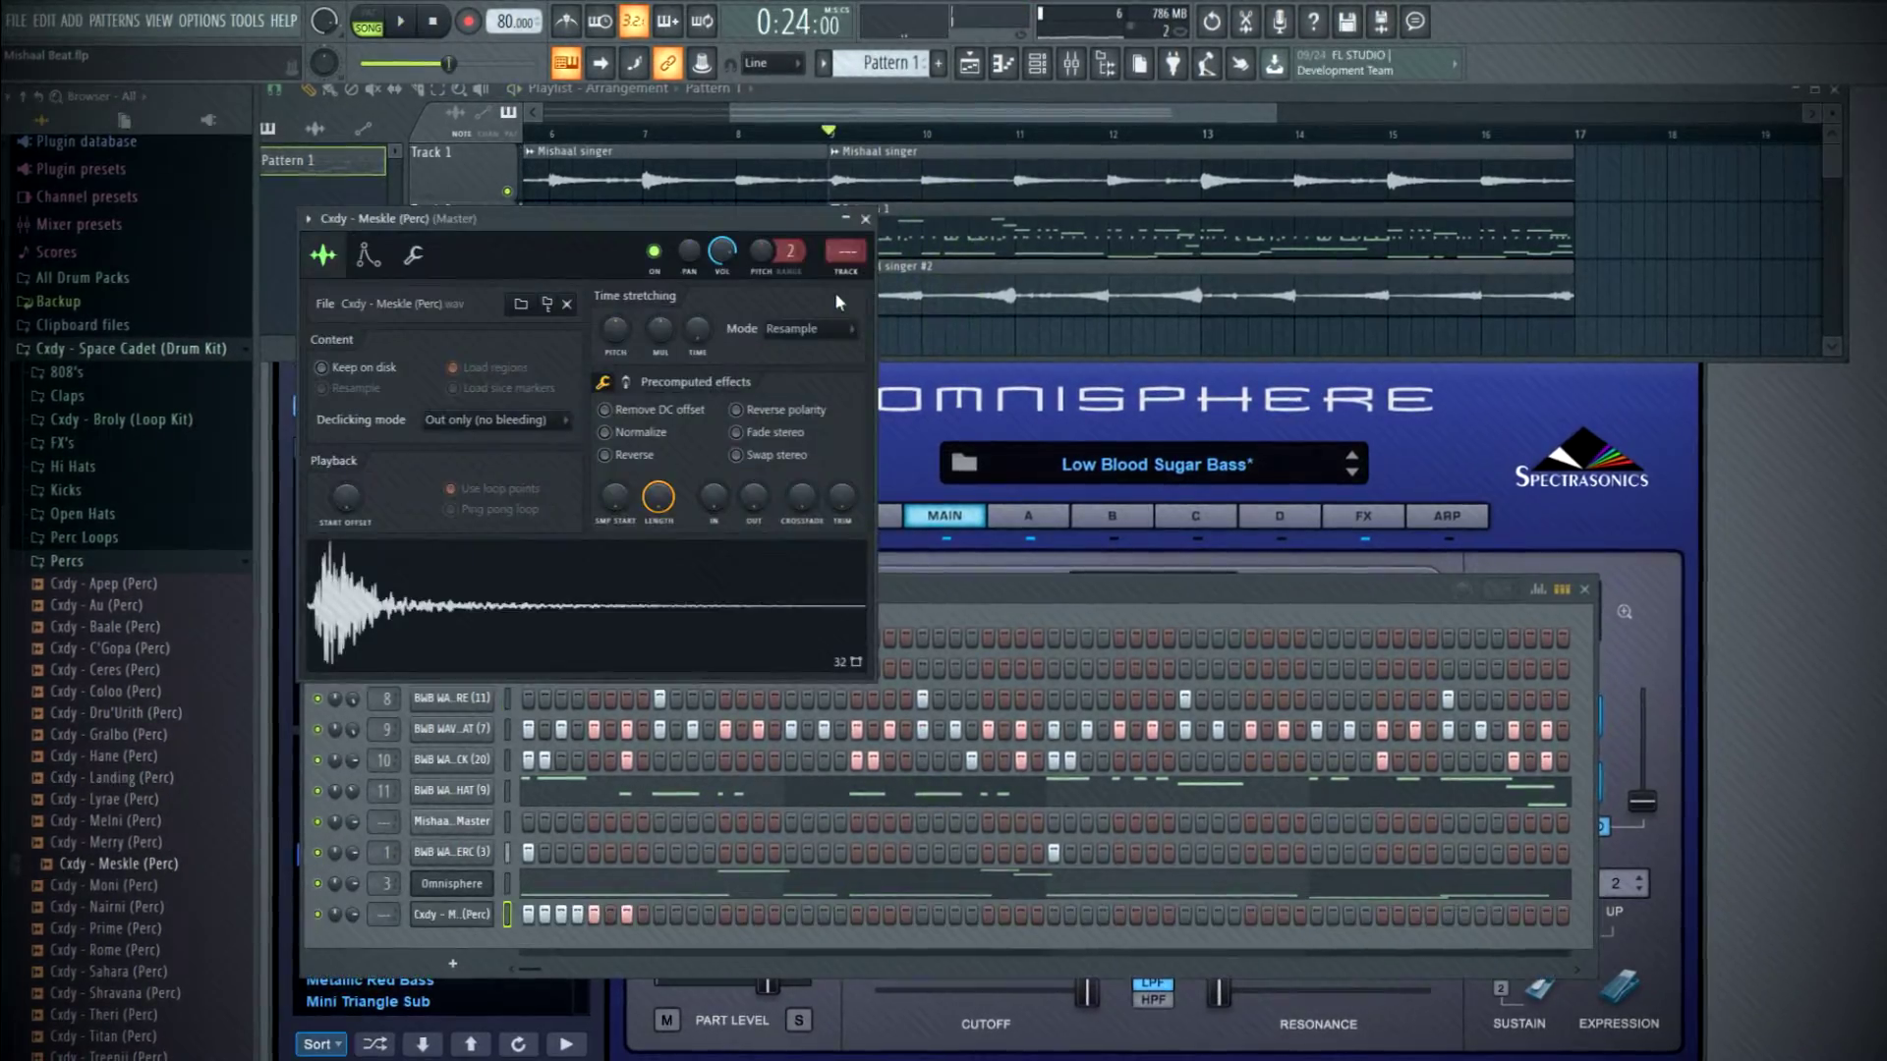
key(F9)
click(713, 438)
- Open the Meskle perc channel in the piano roll and go through the note properties of its opening C5 hits
right_click(455, 915)
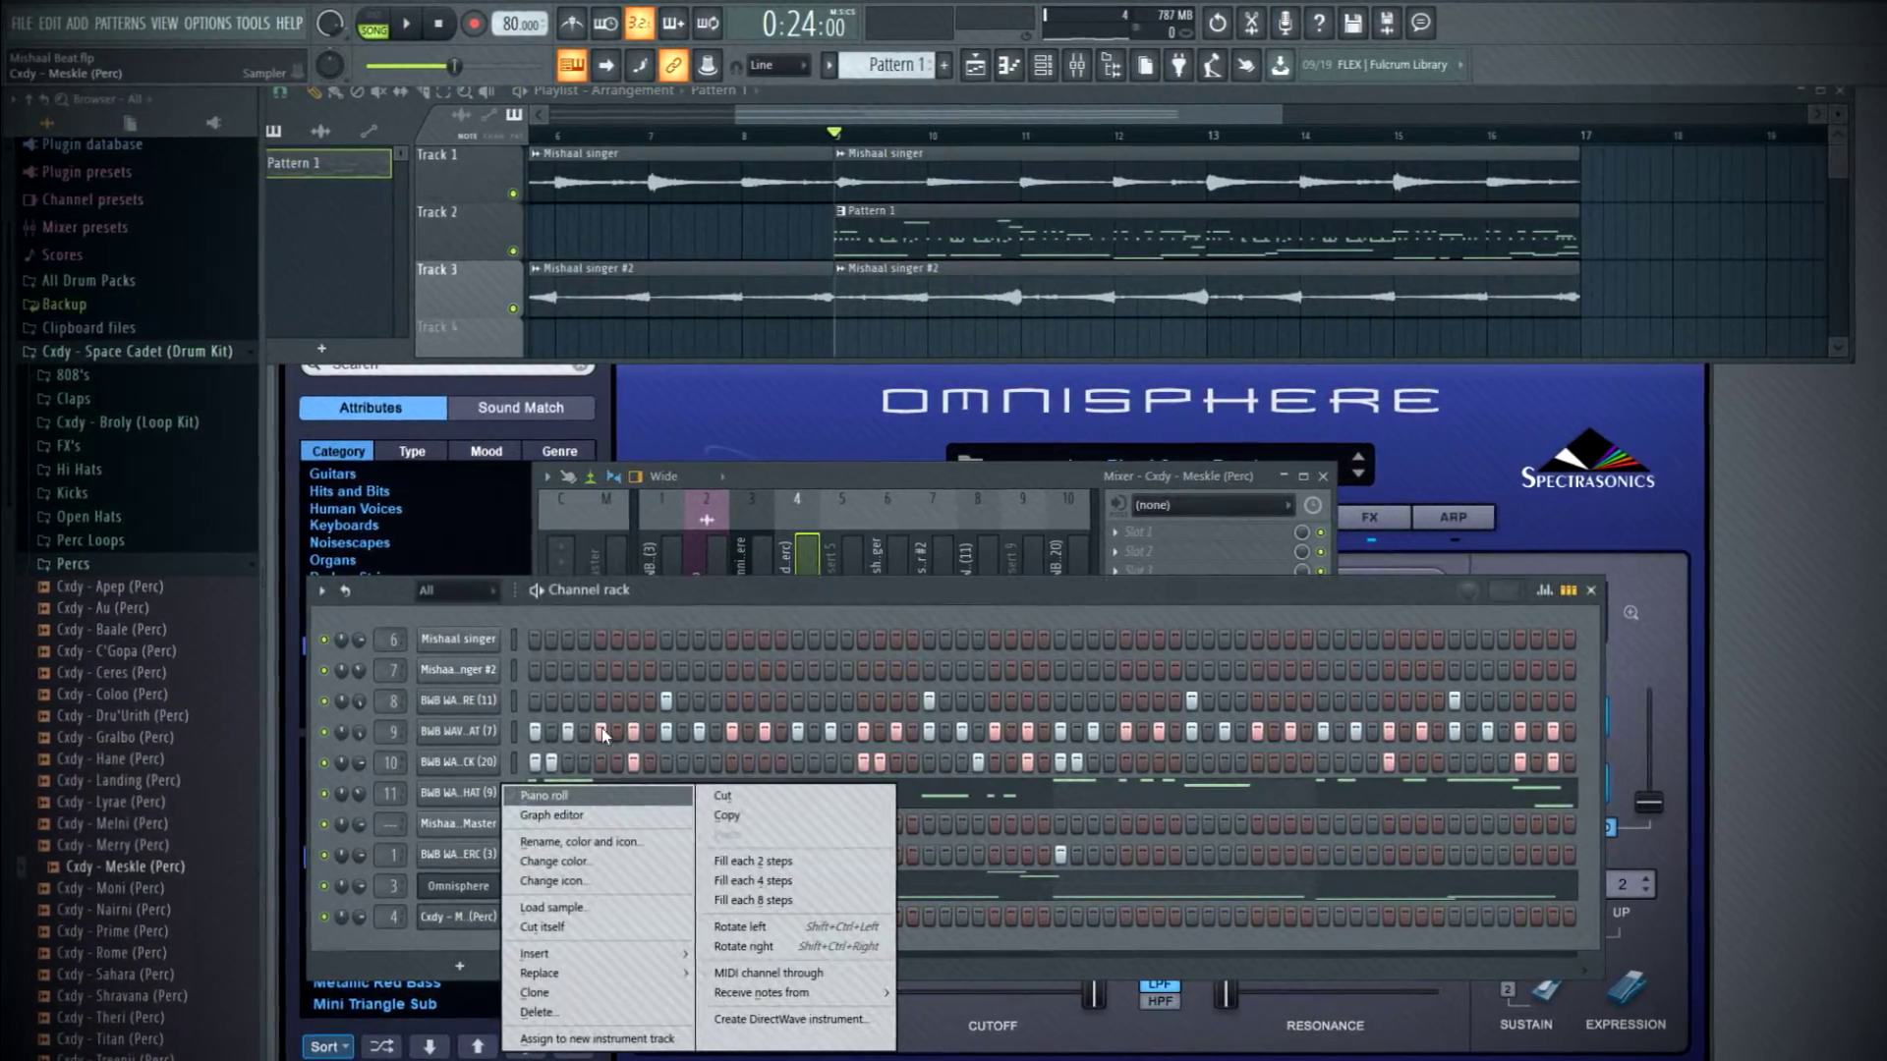
click(521, 792)
scroll(470, 750, up, 5)
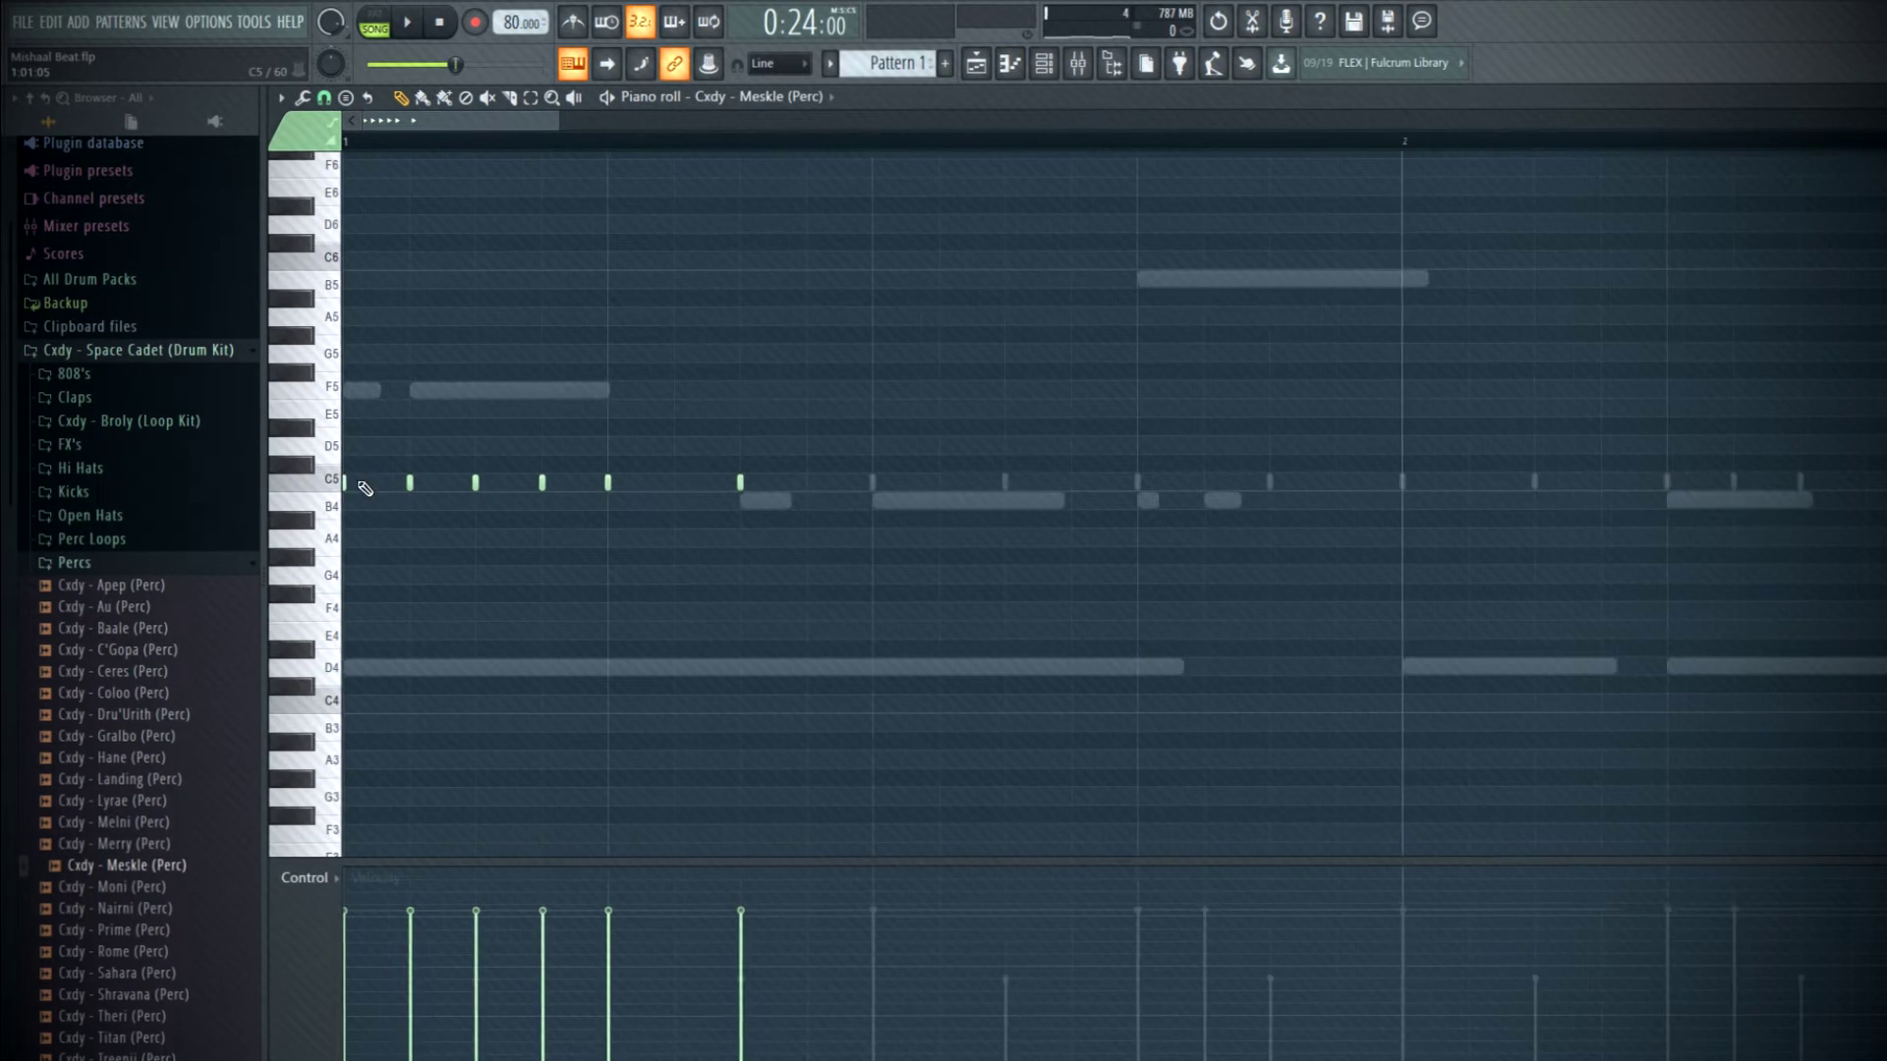
double_click(1042, 483)
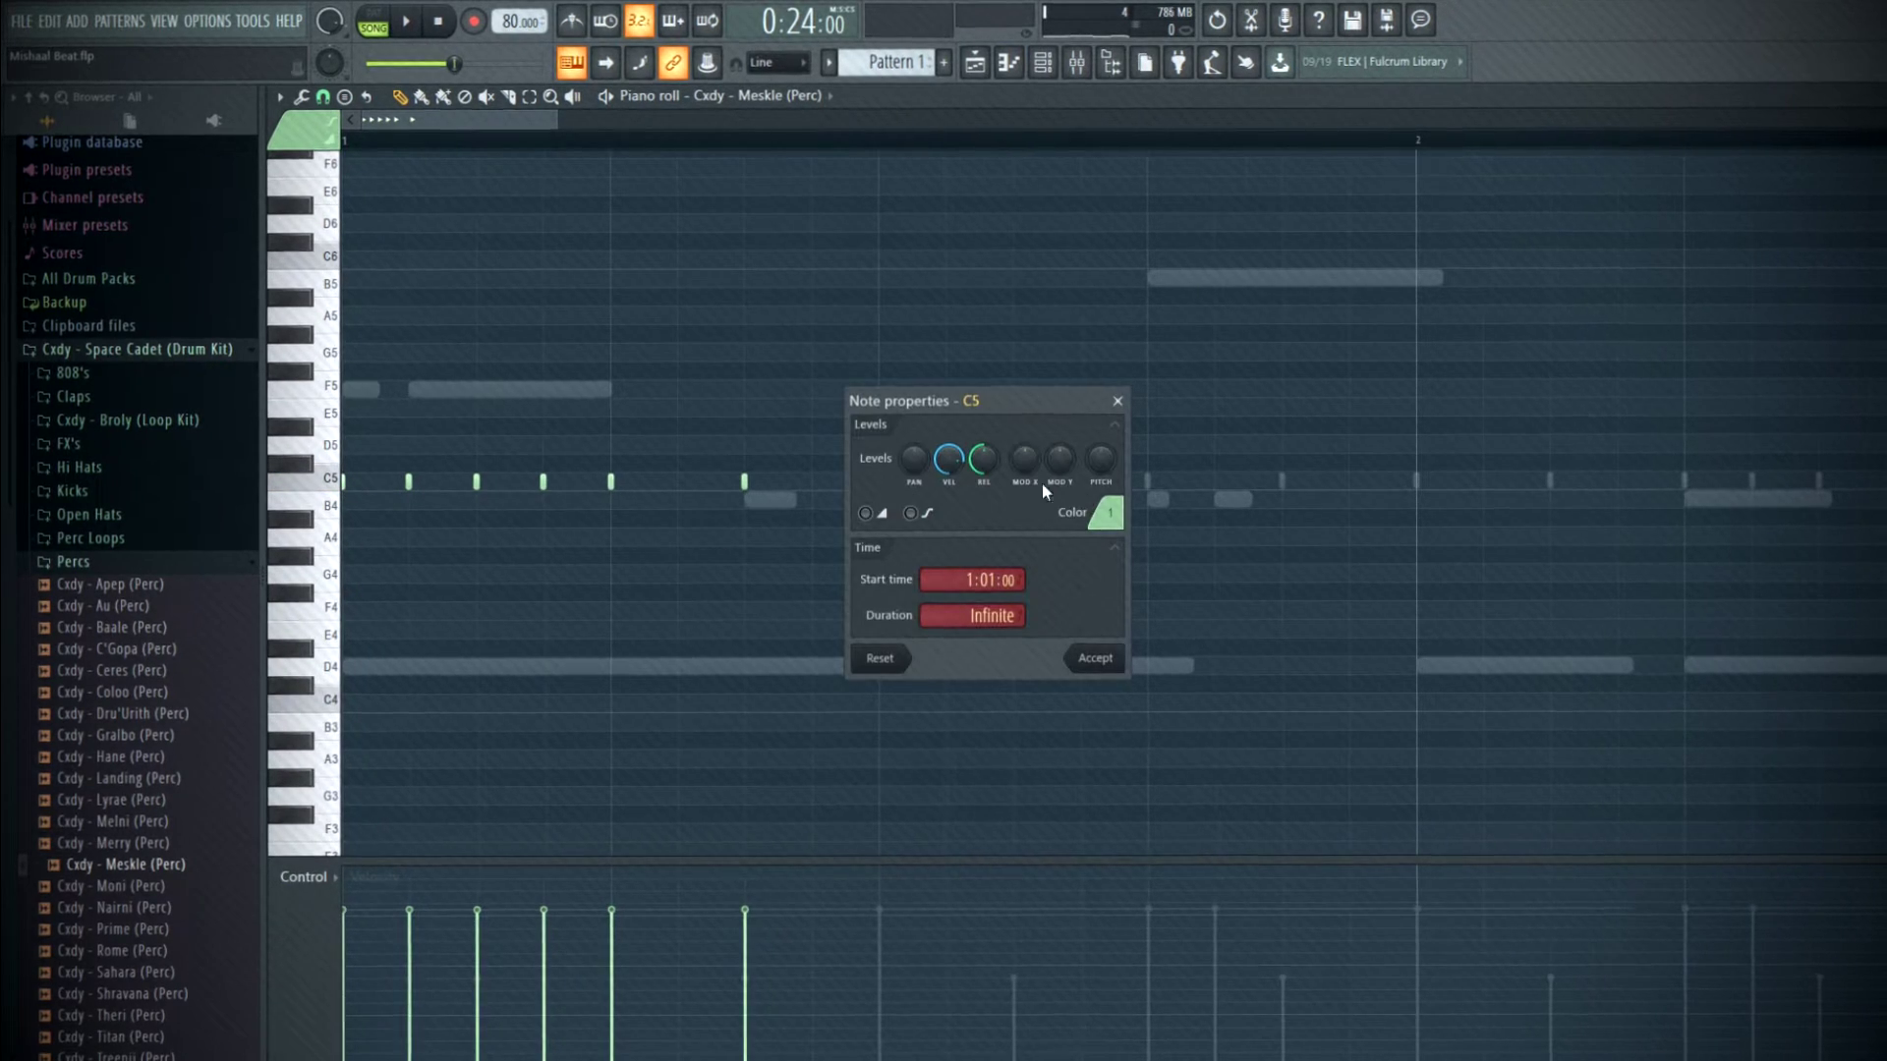
click(1079, 665)
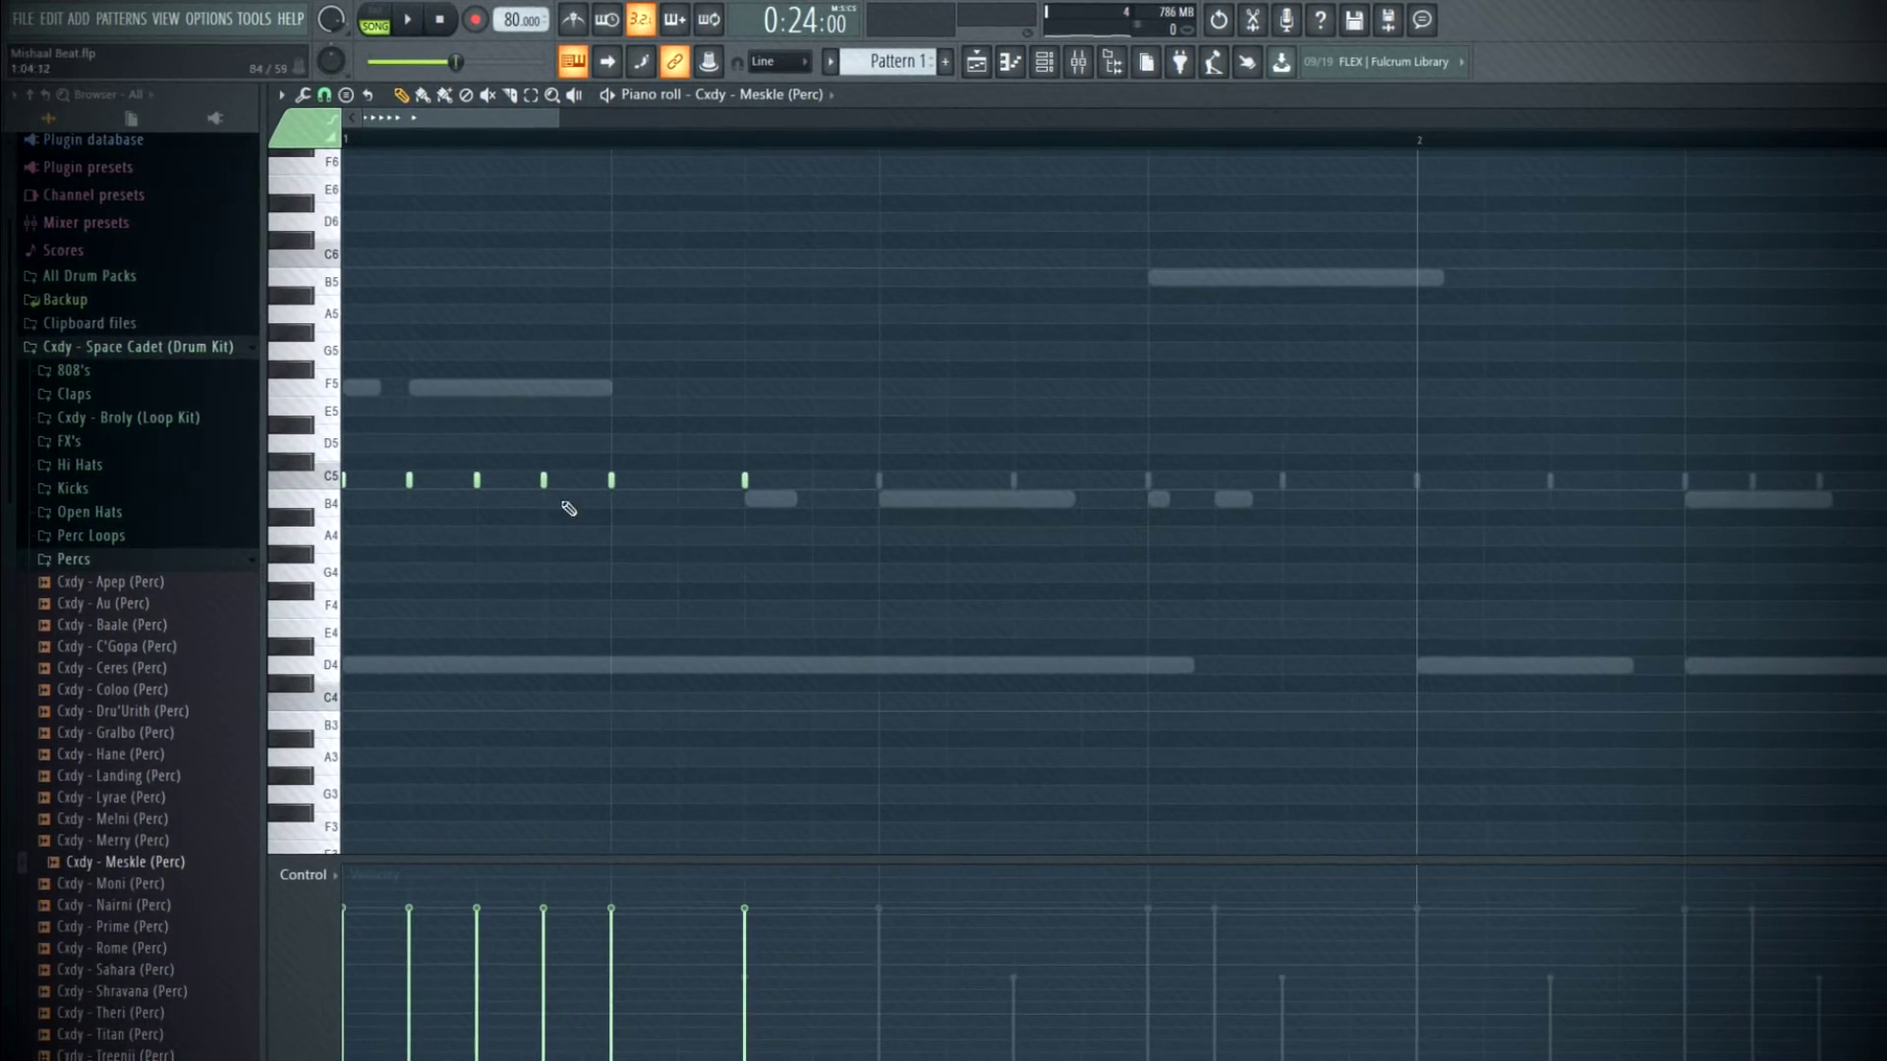
double_click(411, 482)
click(1083, 669)
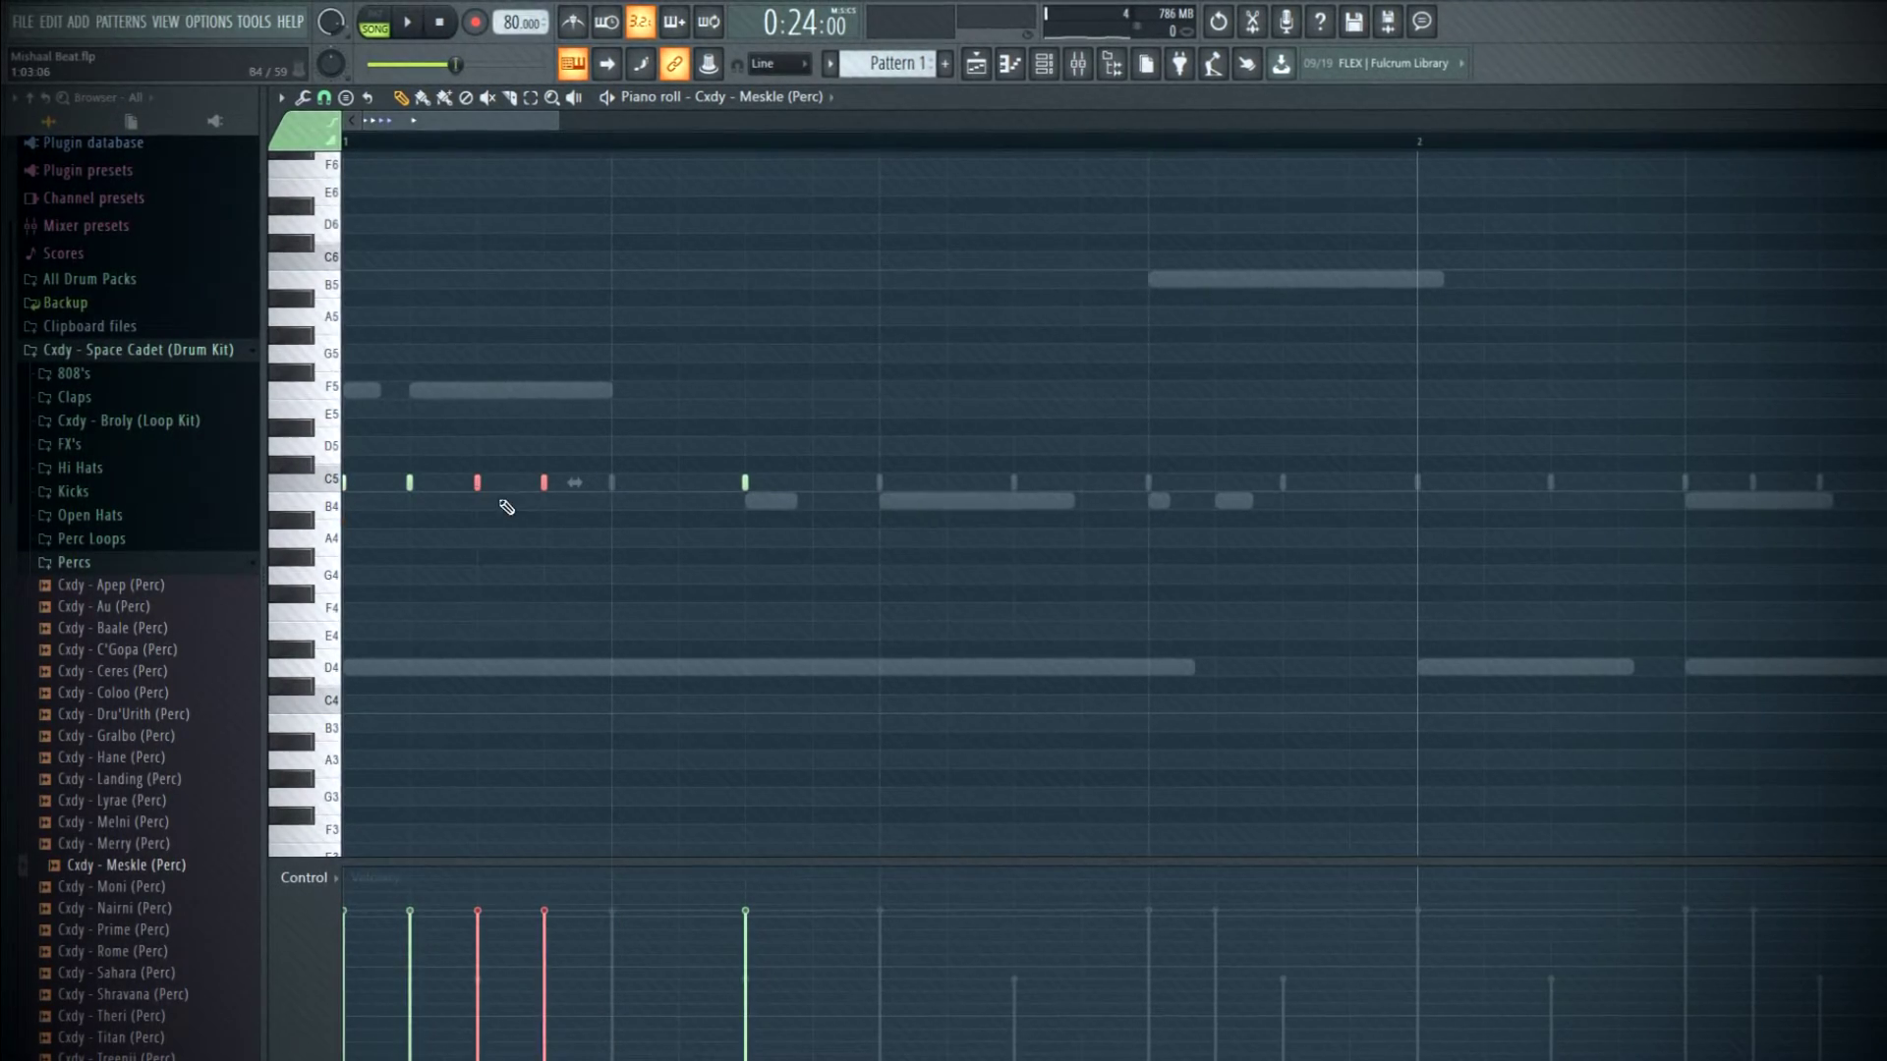
- Copy the Meskle C5 hits into bars 2 to 4, accent each group's last hit and add fast rolls in bars 2 and 4
scroll(421, 295, down, 5)
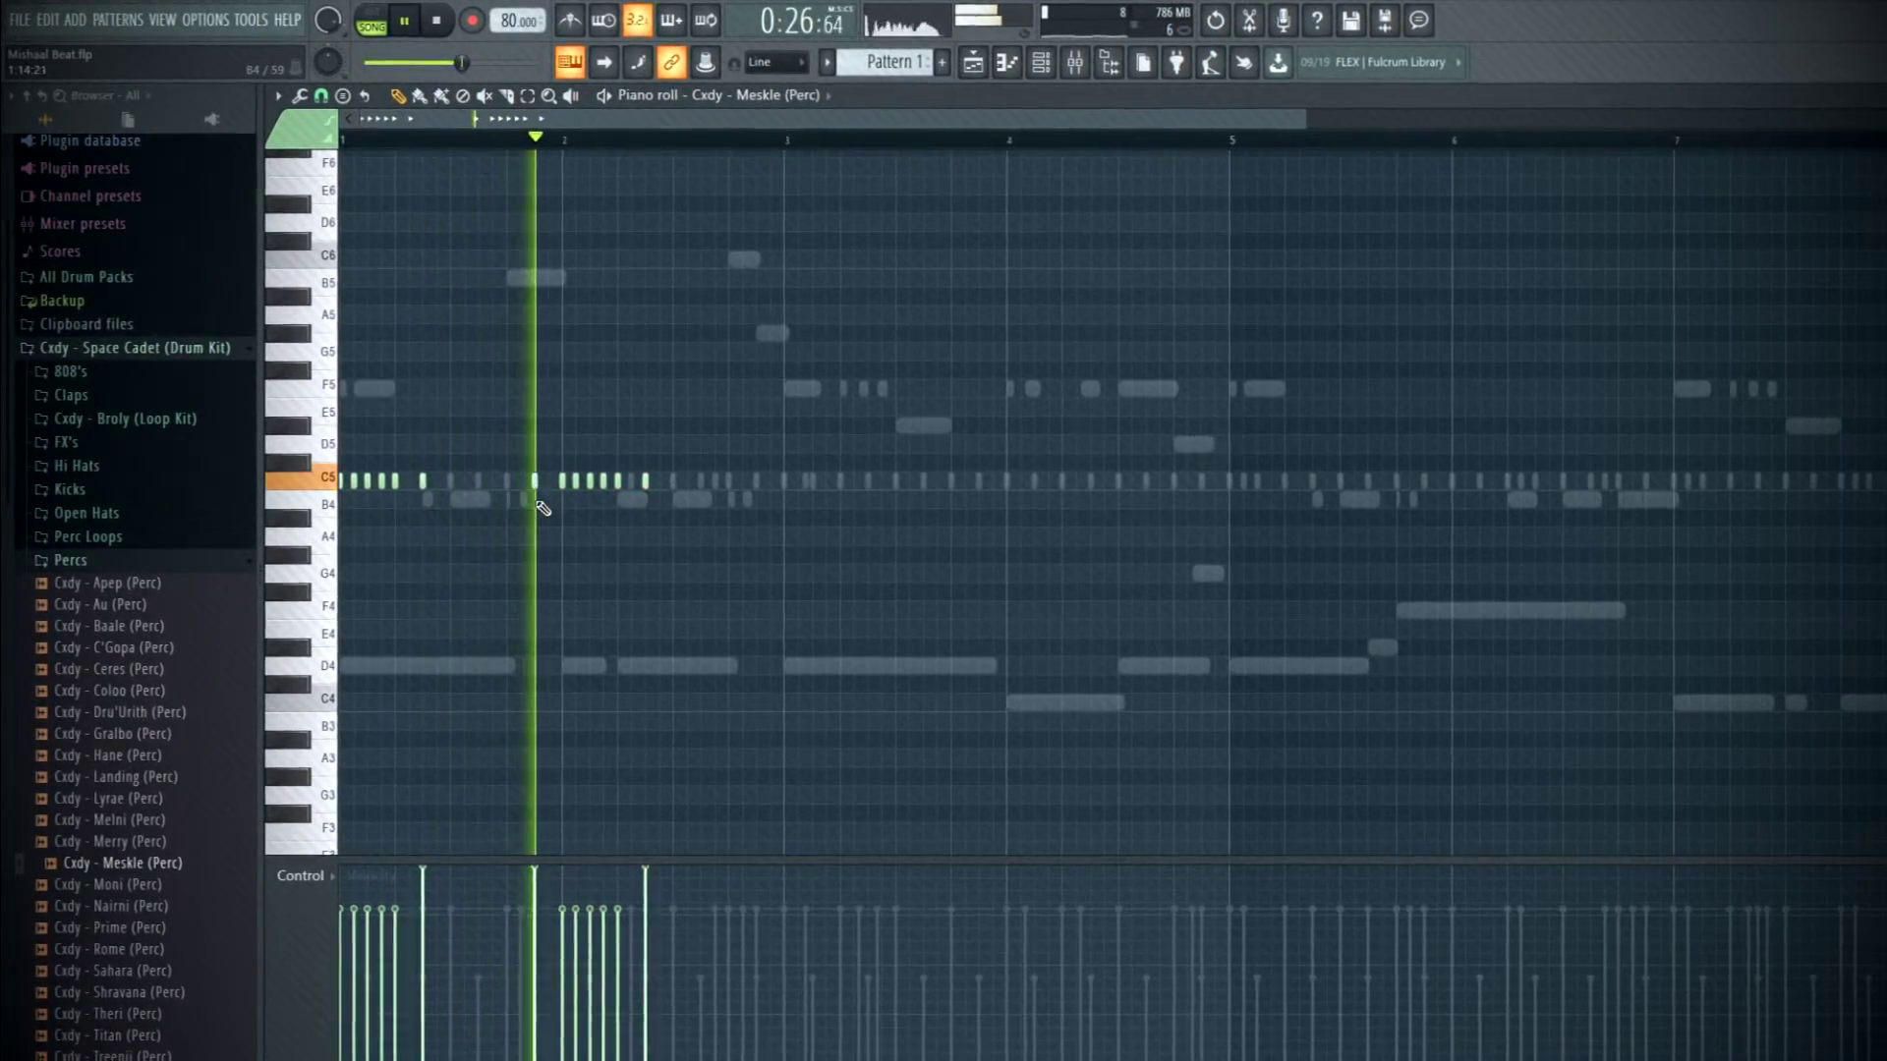
scroll(535, 488, up, 3)
scroll(640, 527, down, 4)
key(space)
scroll(632, 505, up, 3)
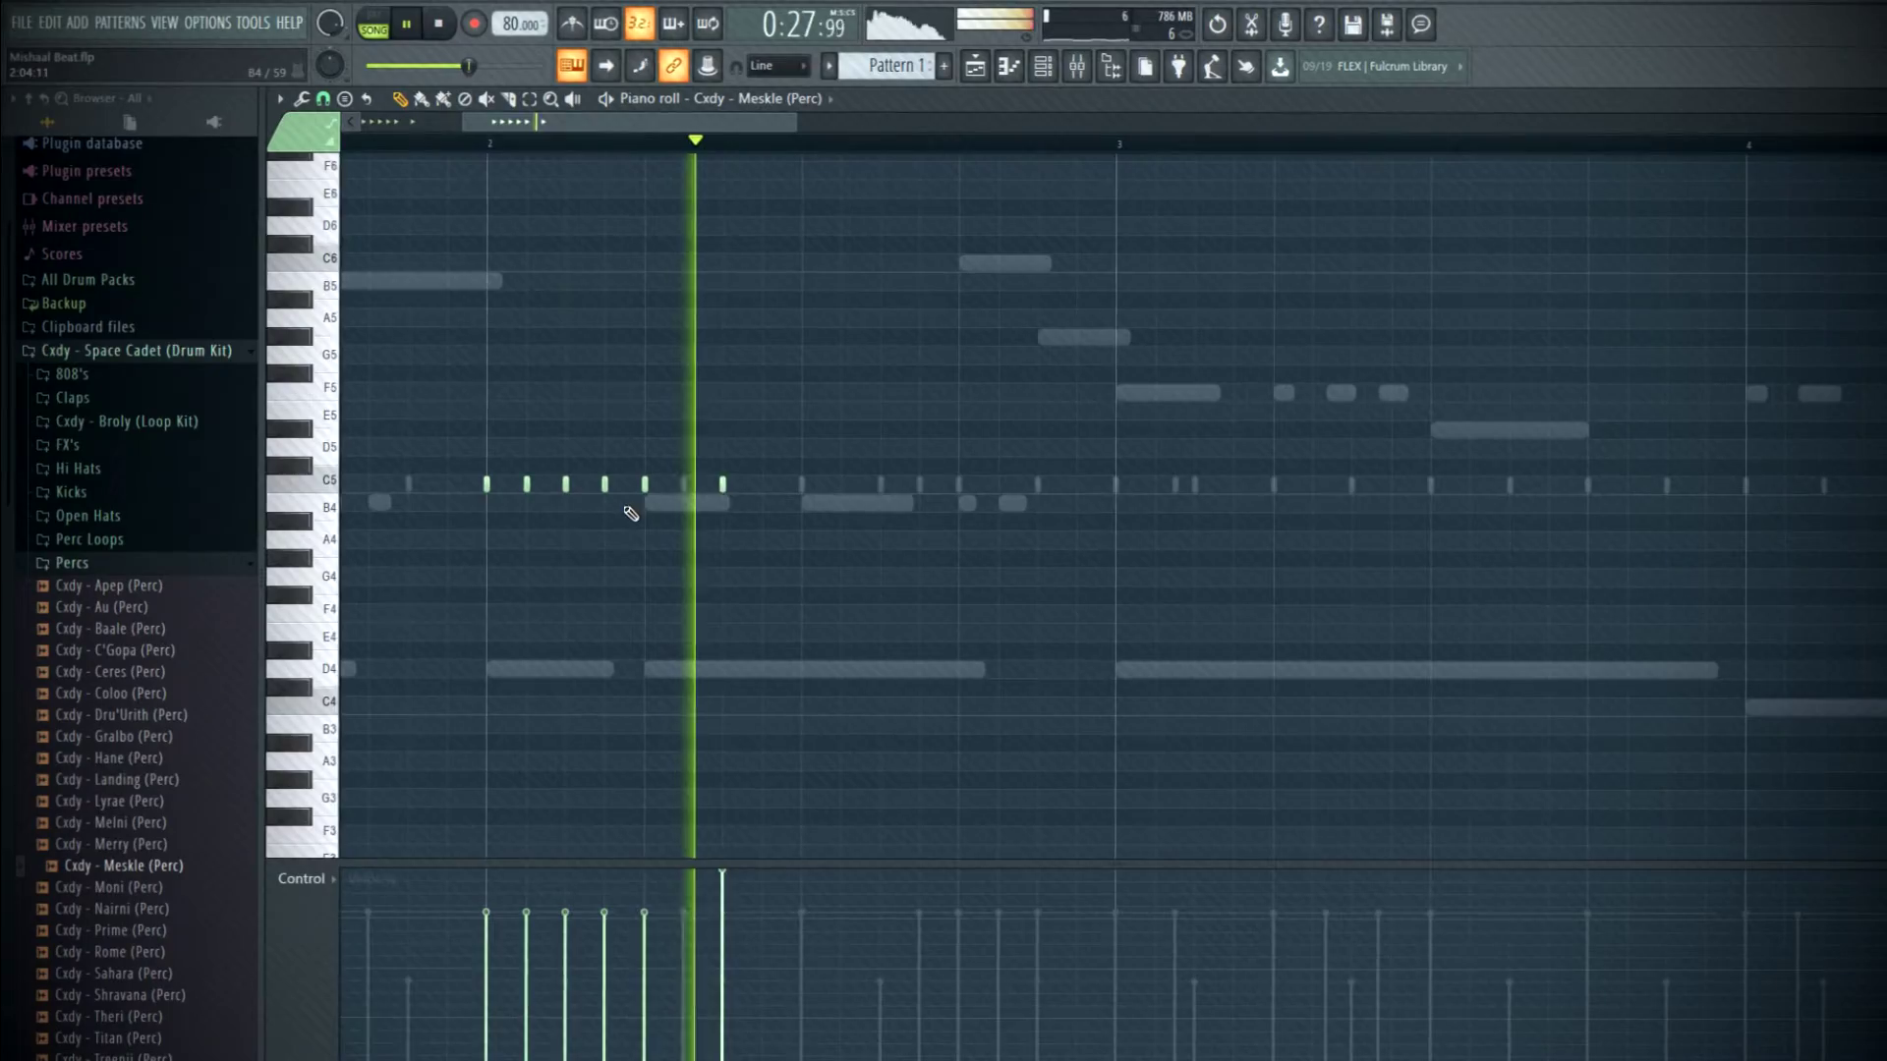
scroll(708, 501, down, 5)
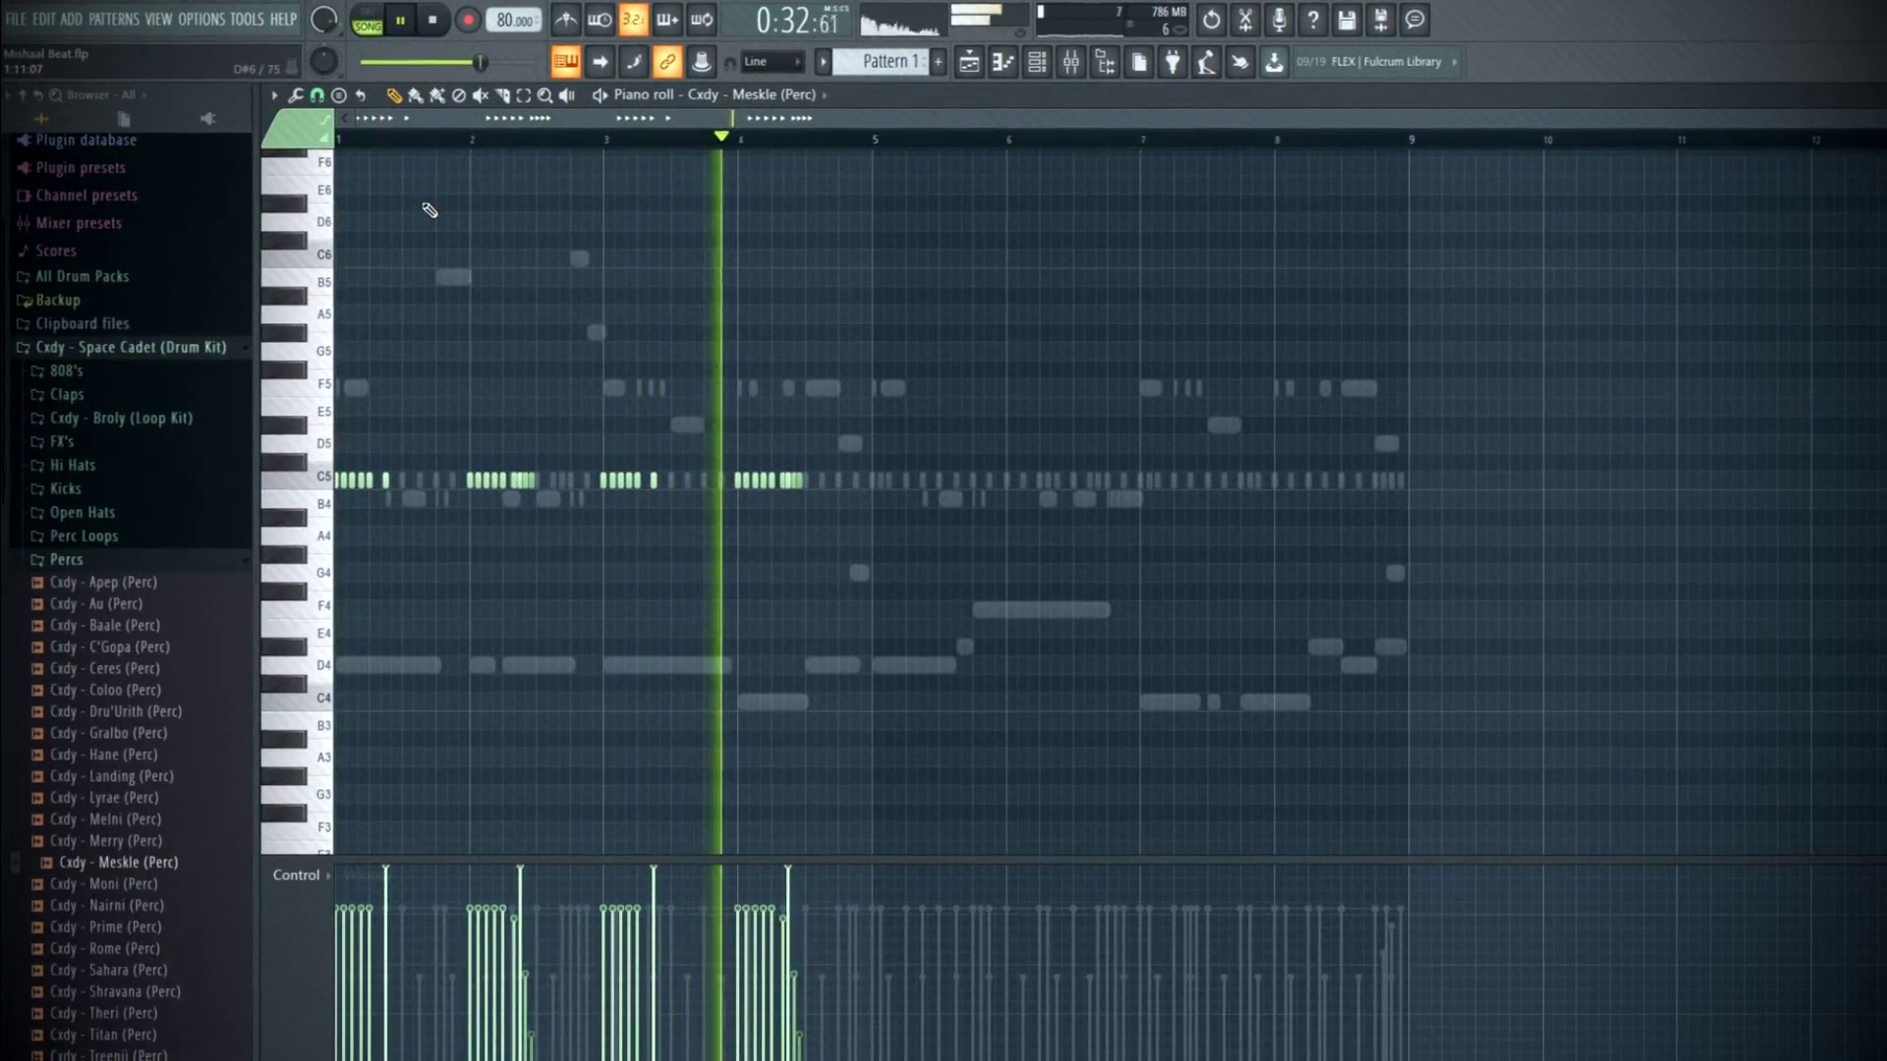
- Repeat the four-bar Meskle pattern across bars 5 to 8 and add single C5 pickup hits at the ends of bars 4 and 8
scroll(878, 590, up, 1)
scroll(865, 600, up, 3)
scroll(842, 602, down, 4)
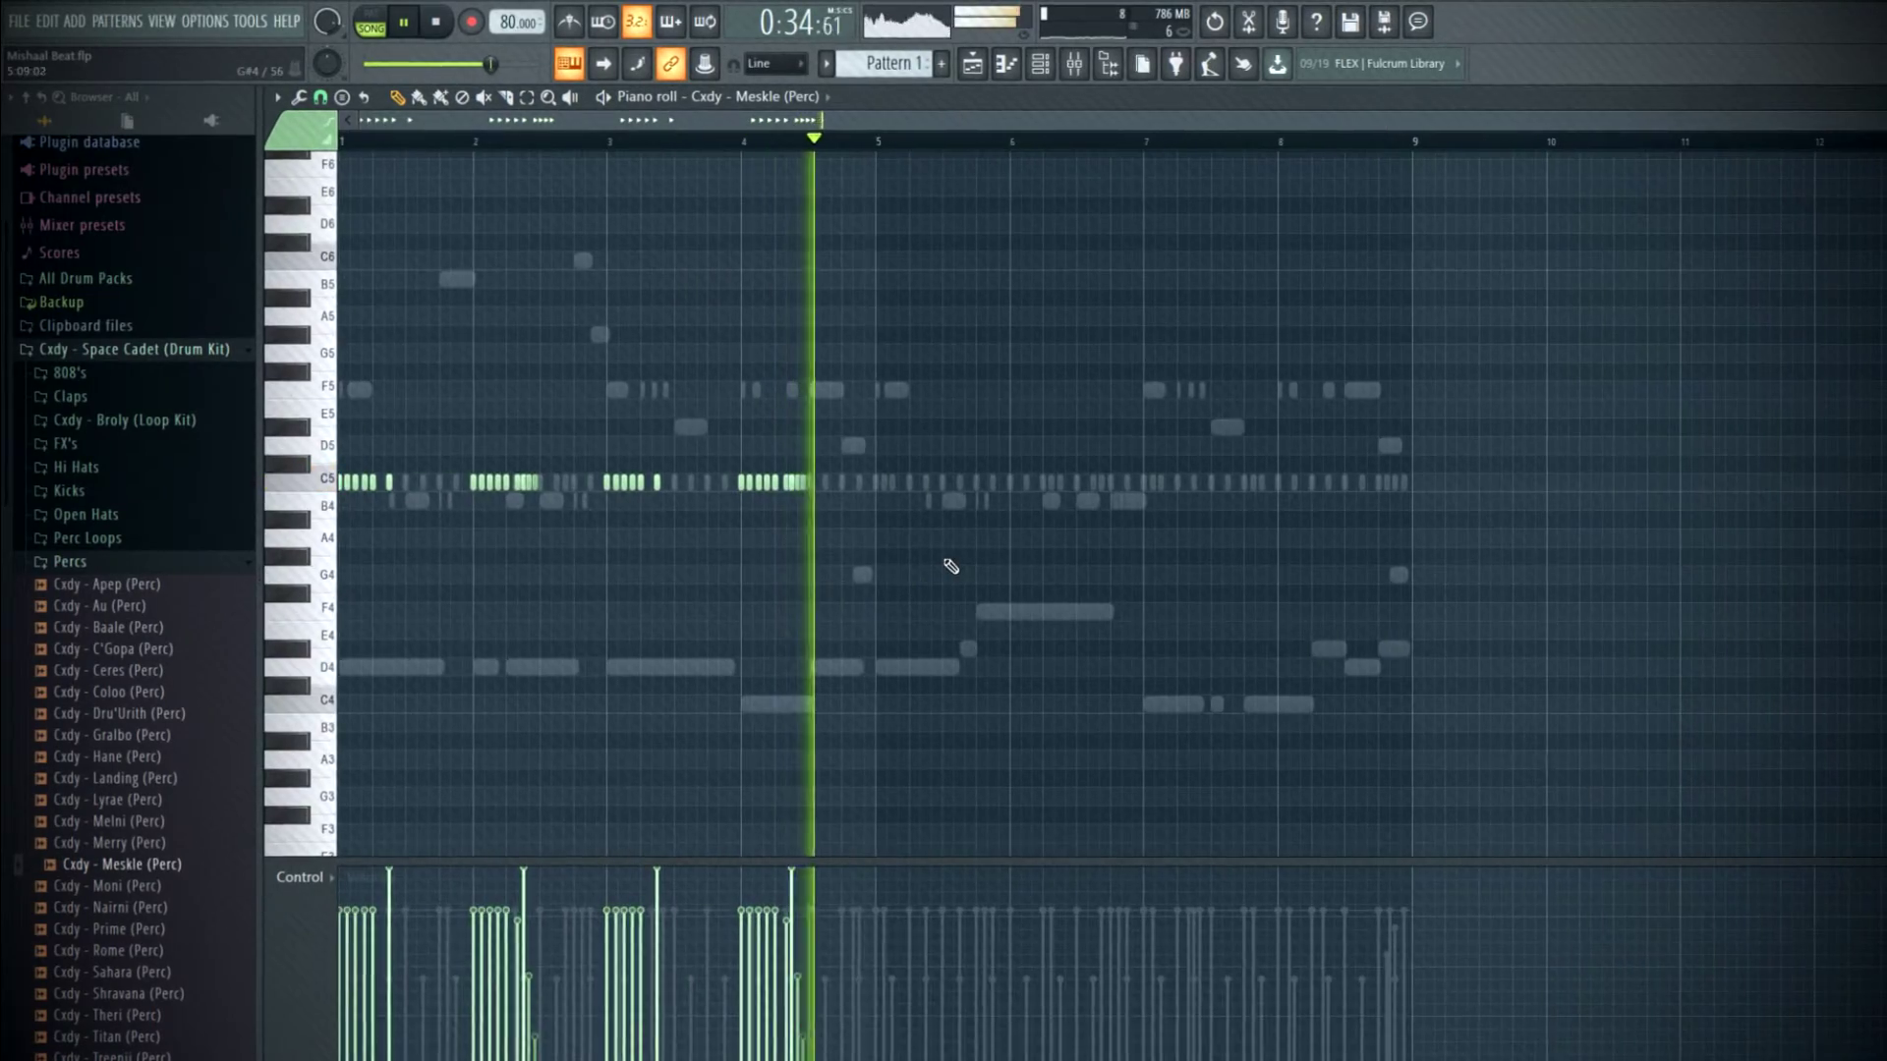
scroll(871, 486, up, 2)
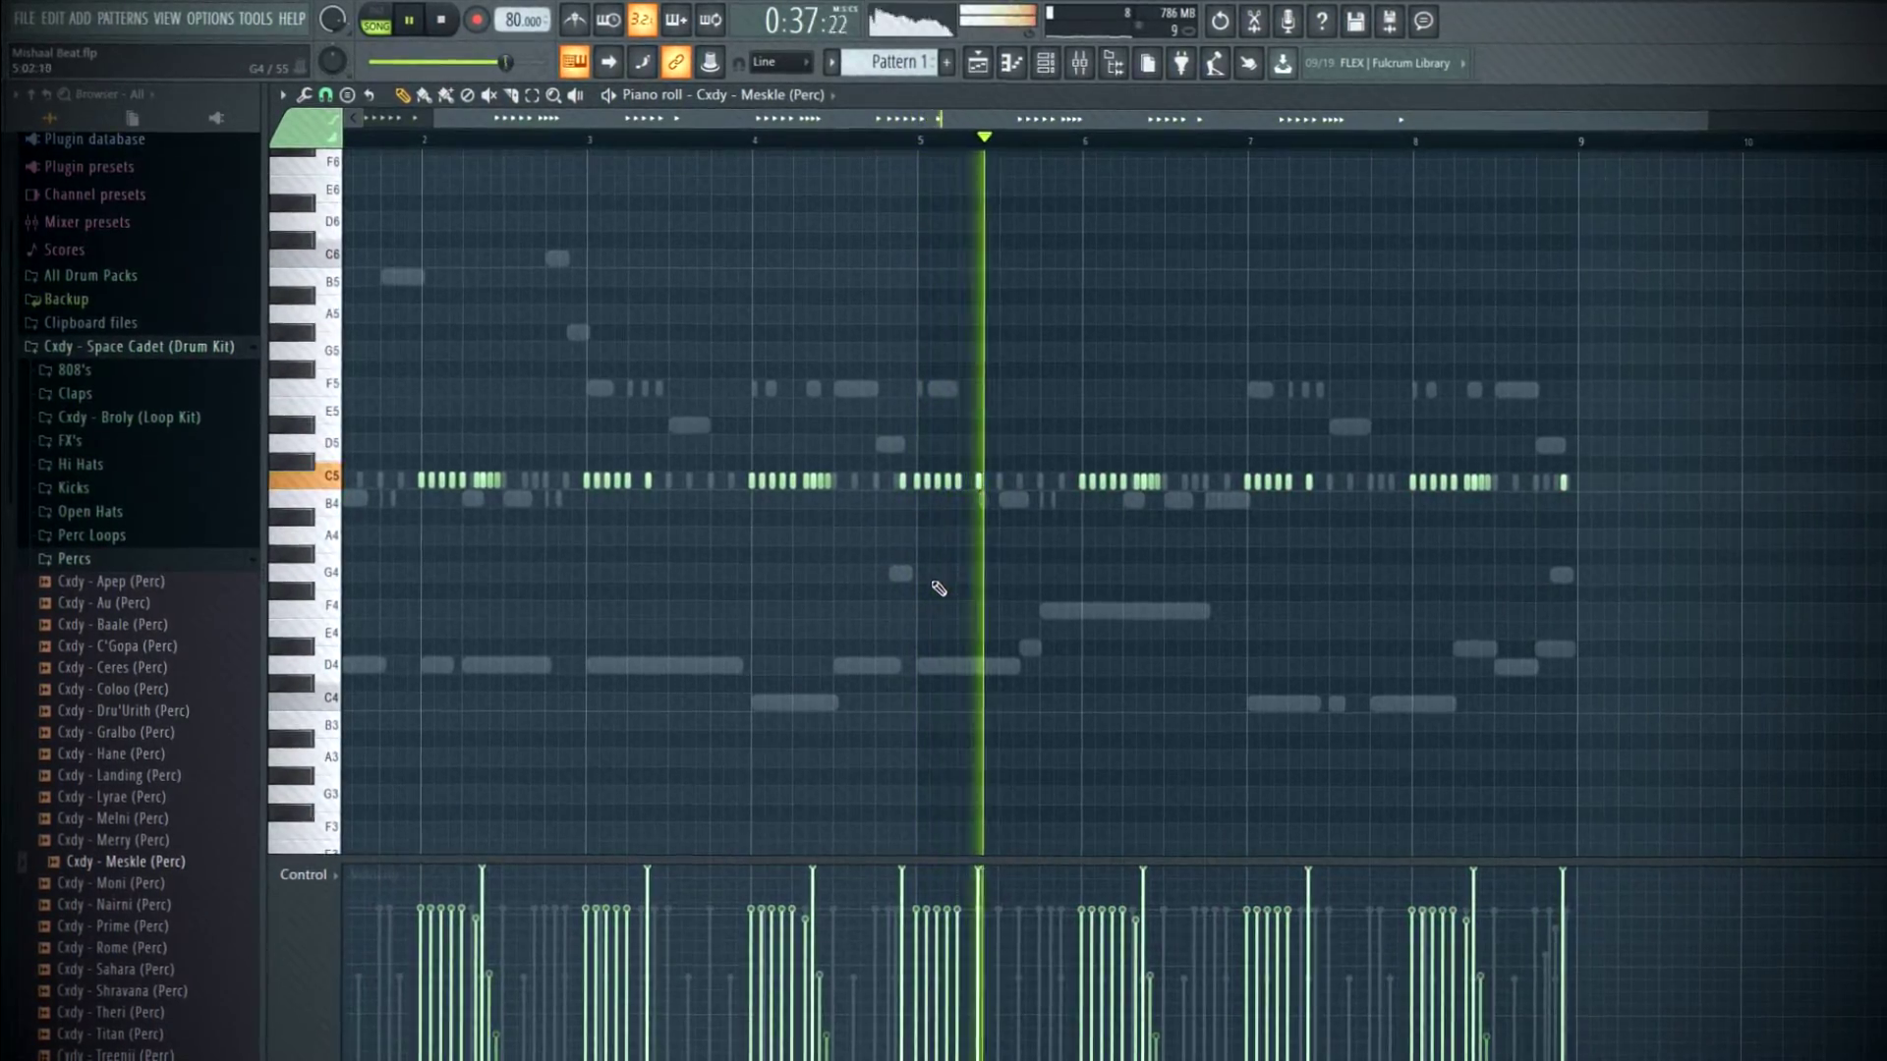
scroll(1039, 573, down, 2)
key(F7)
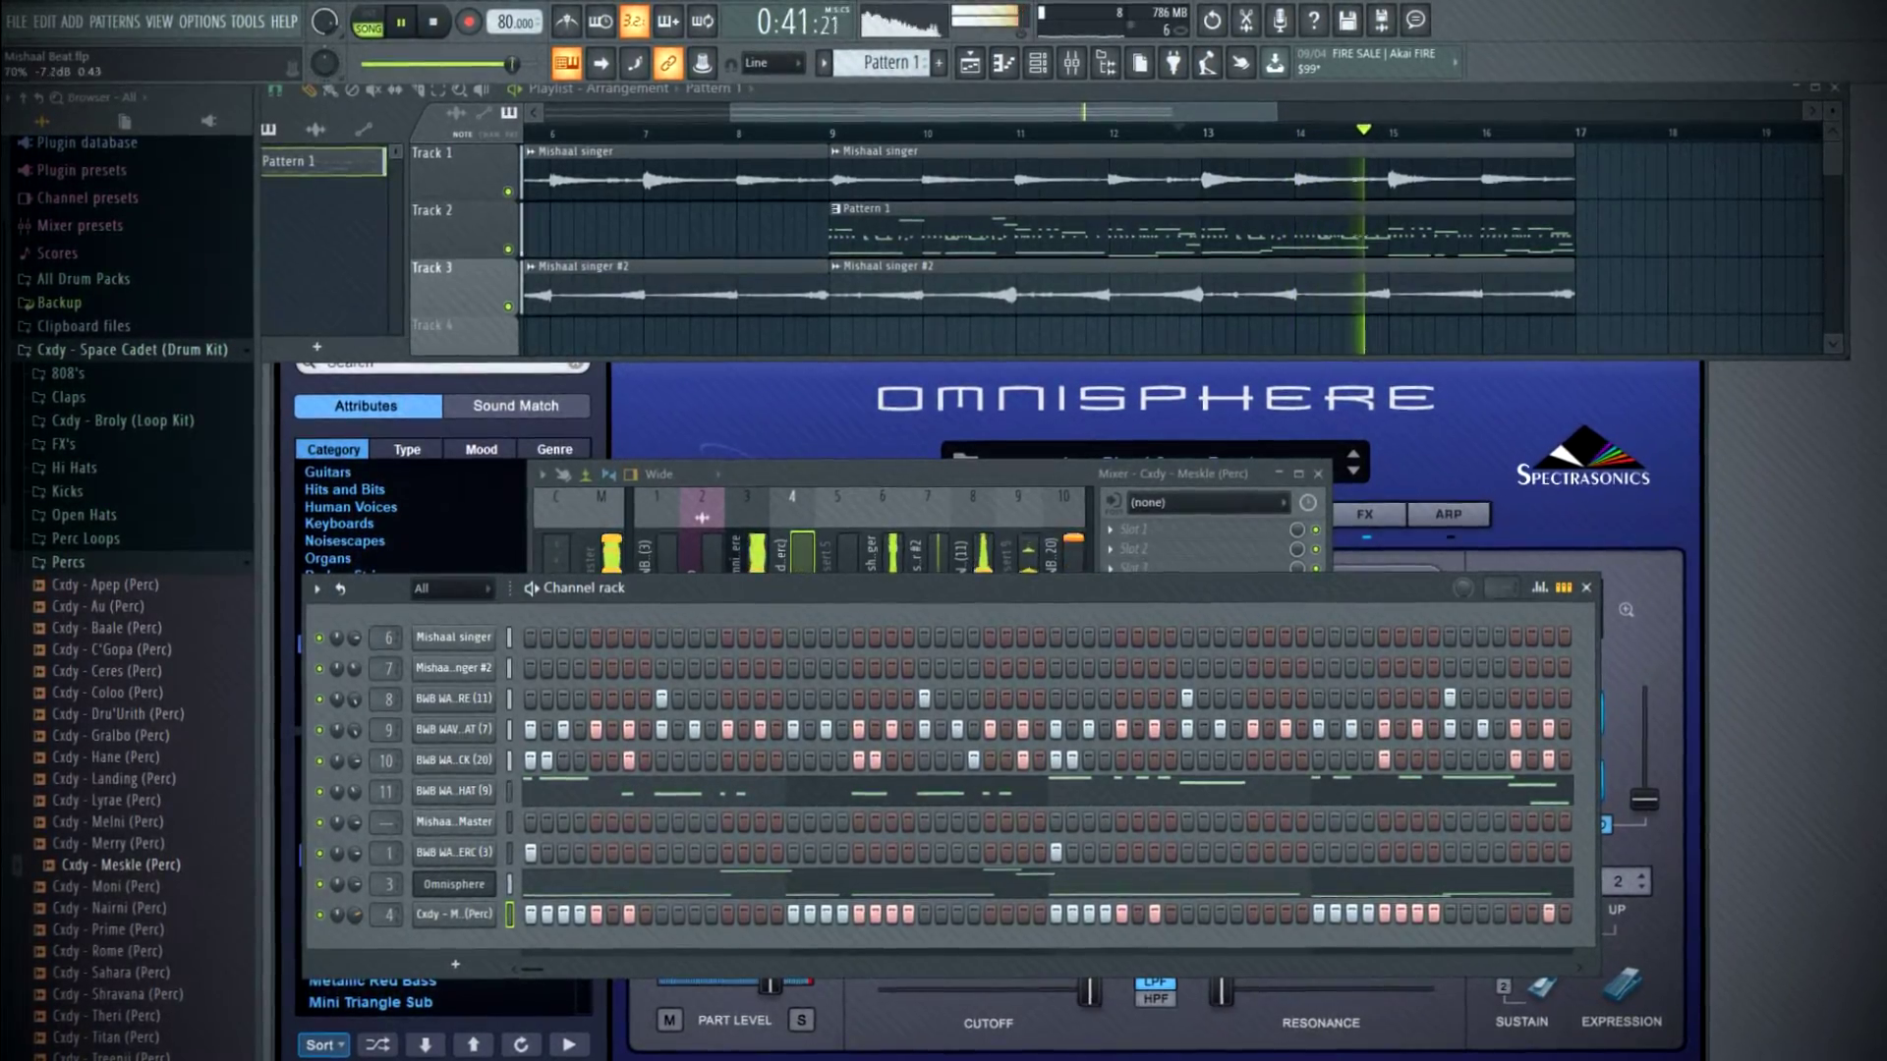
- Add Fruity Reeverb 2 to the Meskle perc's mixer track and set its decay time to 1.1 sec
click(1191, 547)
click(1193, 536)
click(1425, 531)
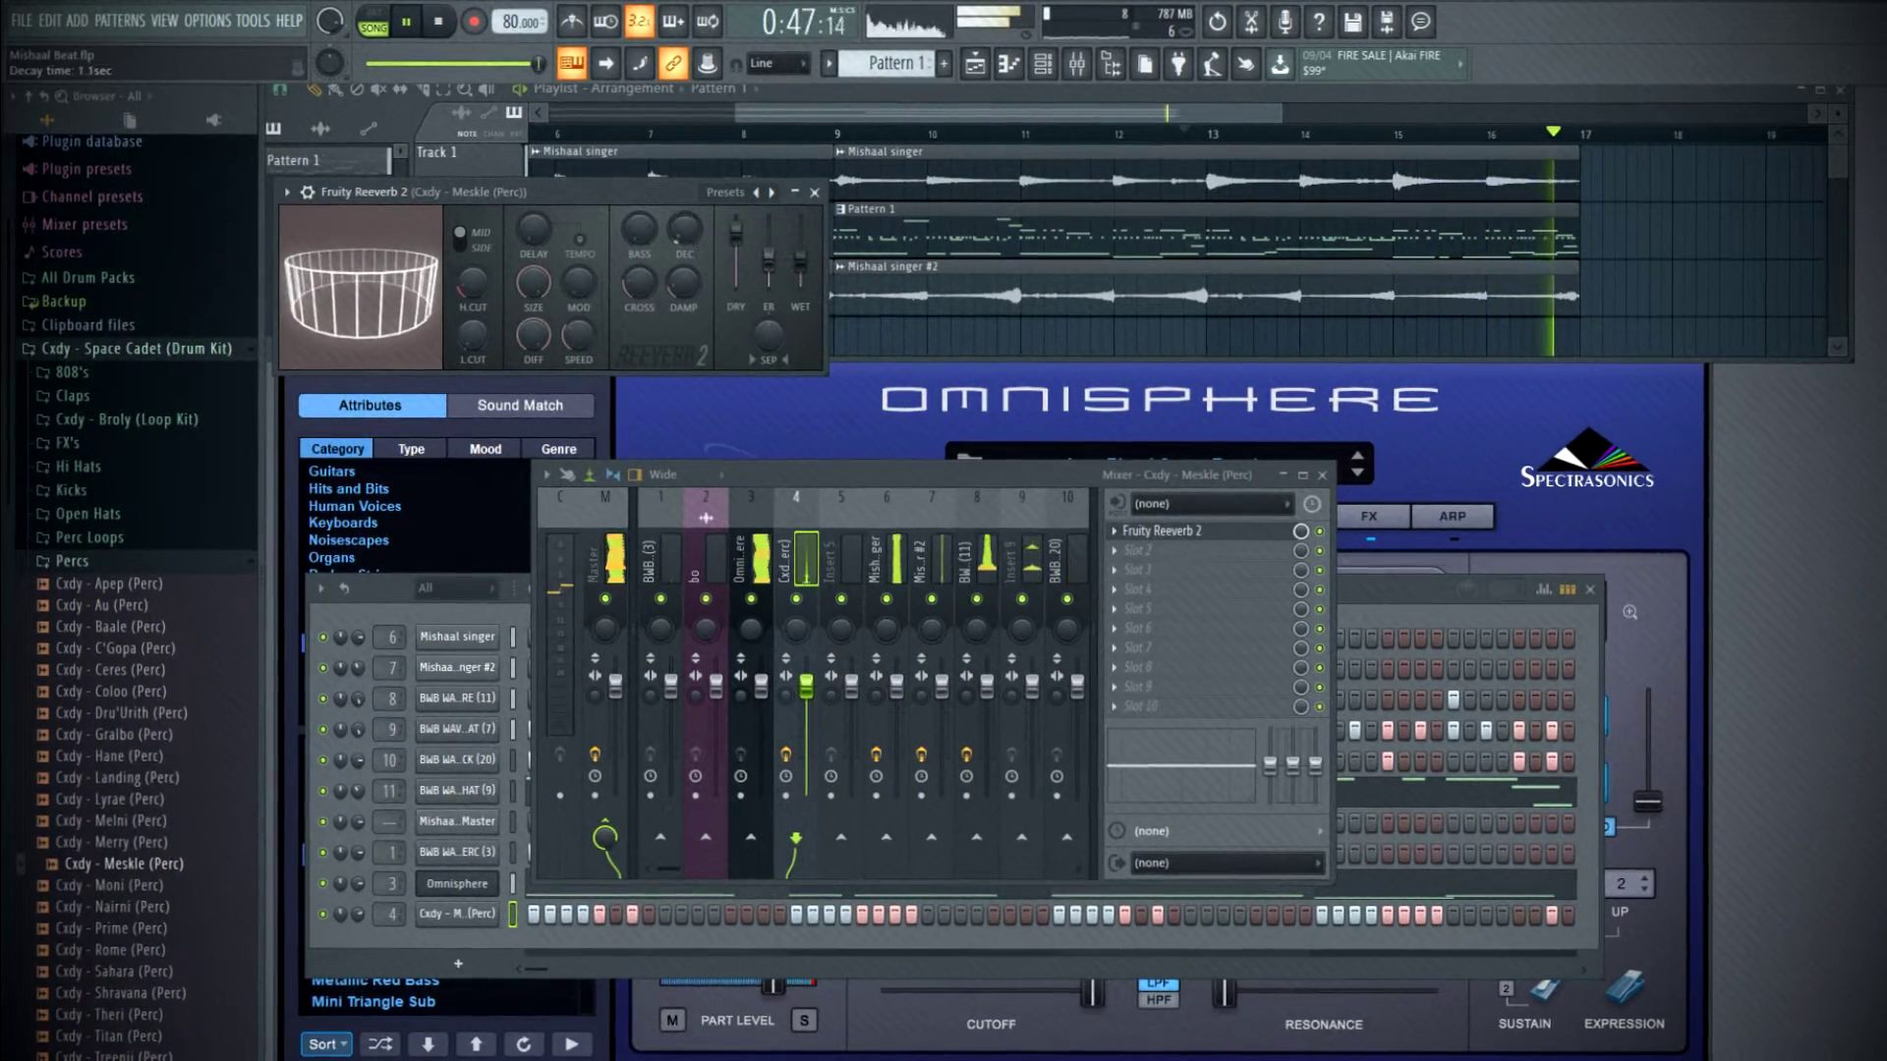
click(813, 192)
key(space)
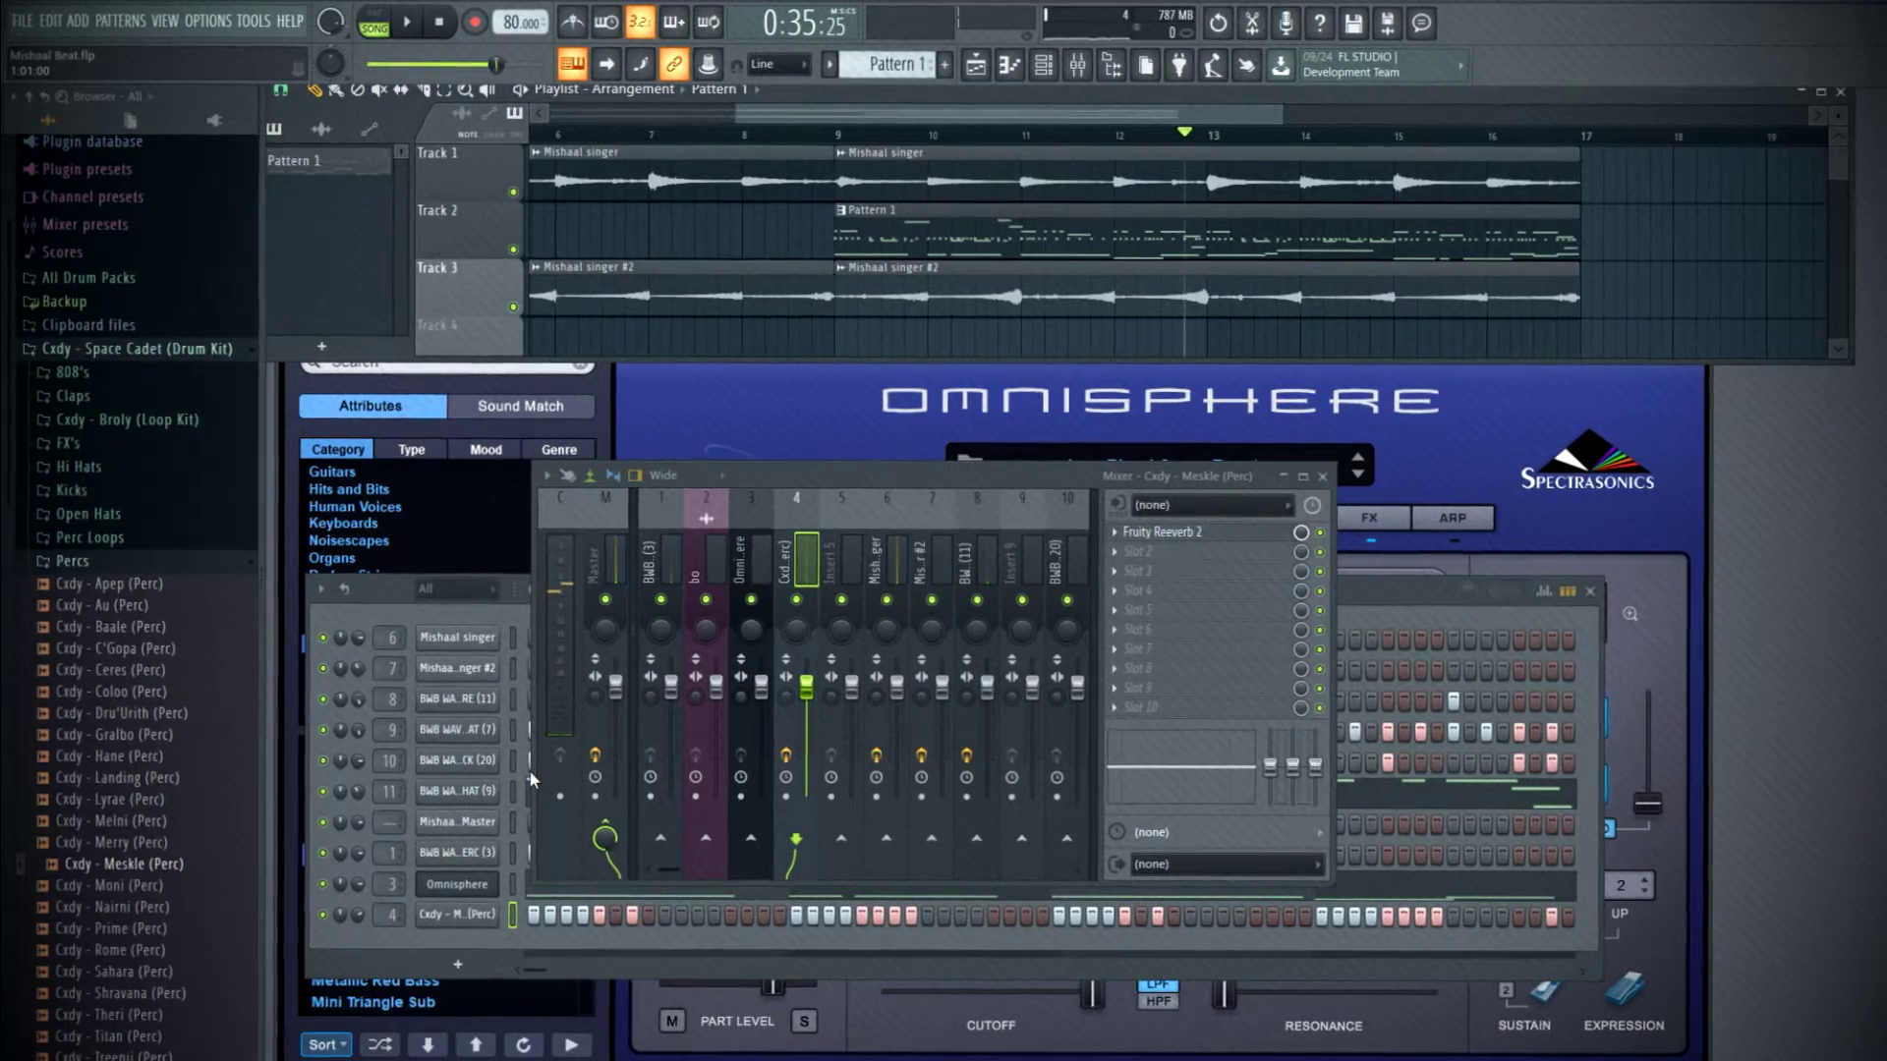
- Play the beat from just before bar 9 and insert Fruity Parametric EQ 2 on the kick's mixer track
key(space)
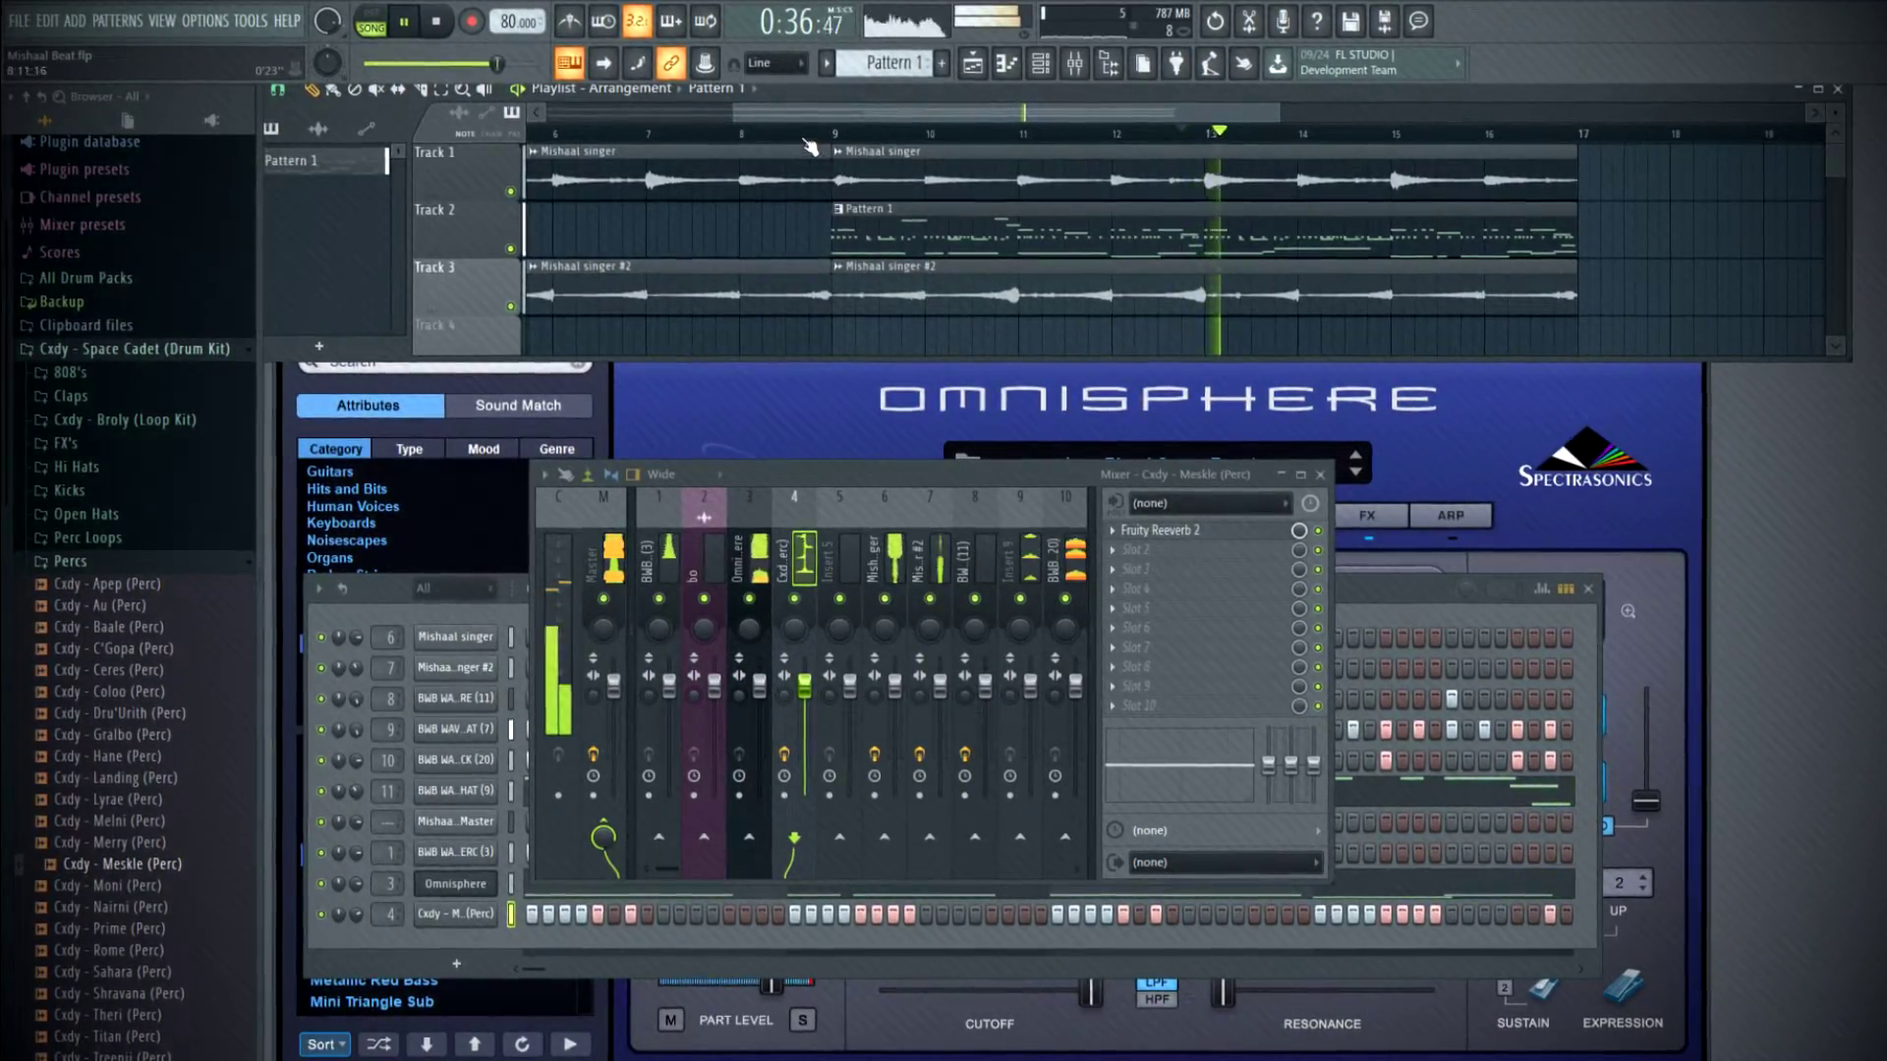
click(798, 135)
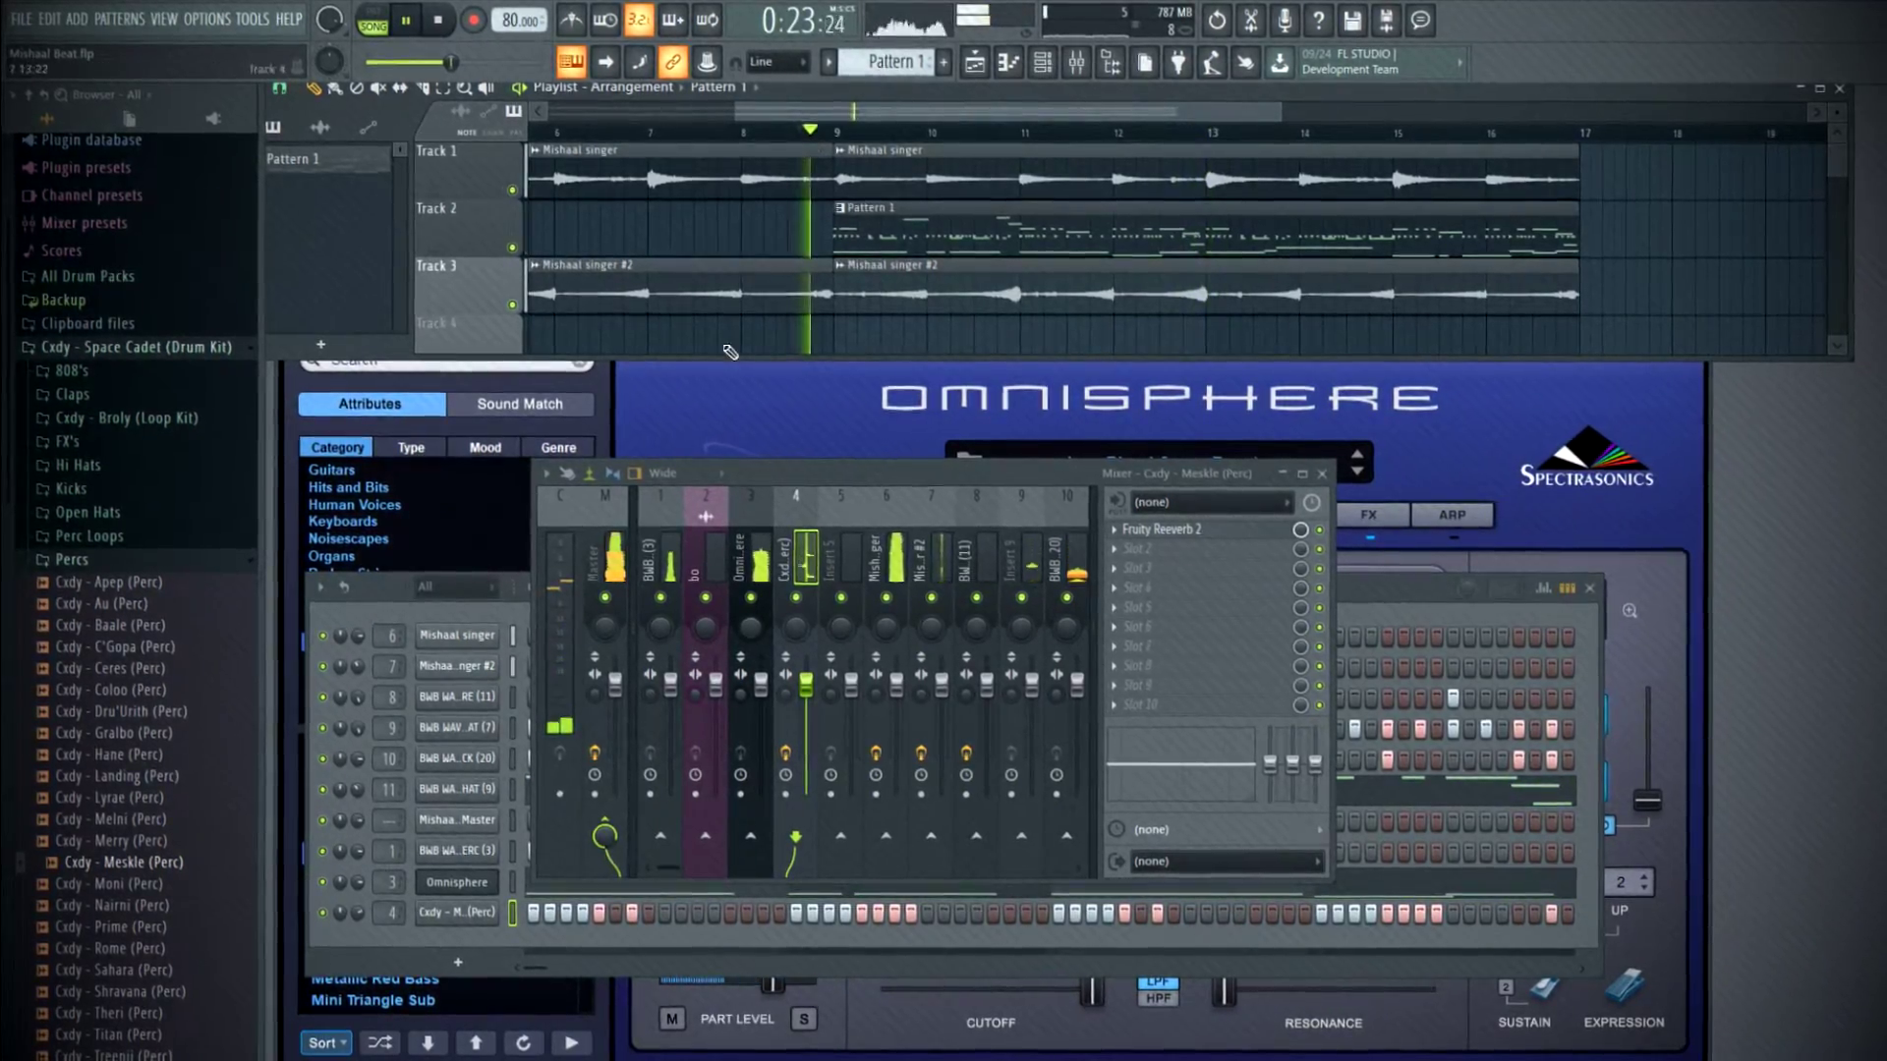
click(1068, 566)
click(1184, 540)
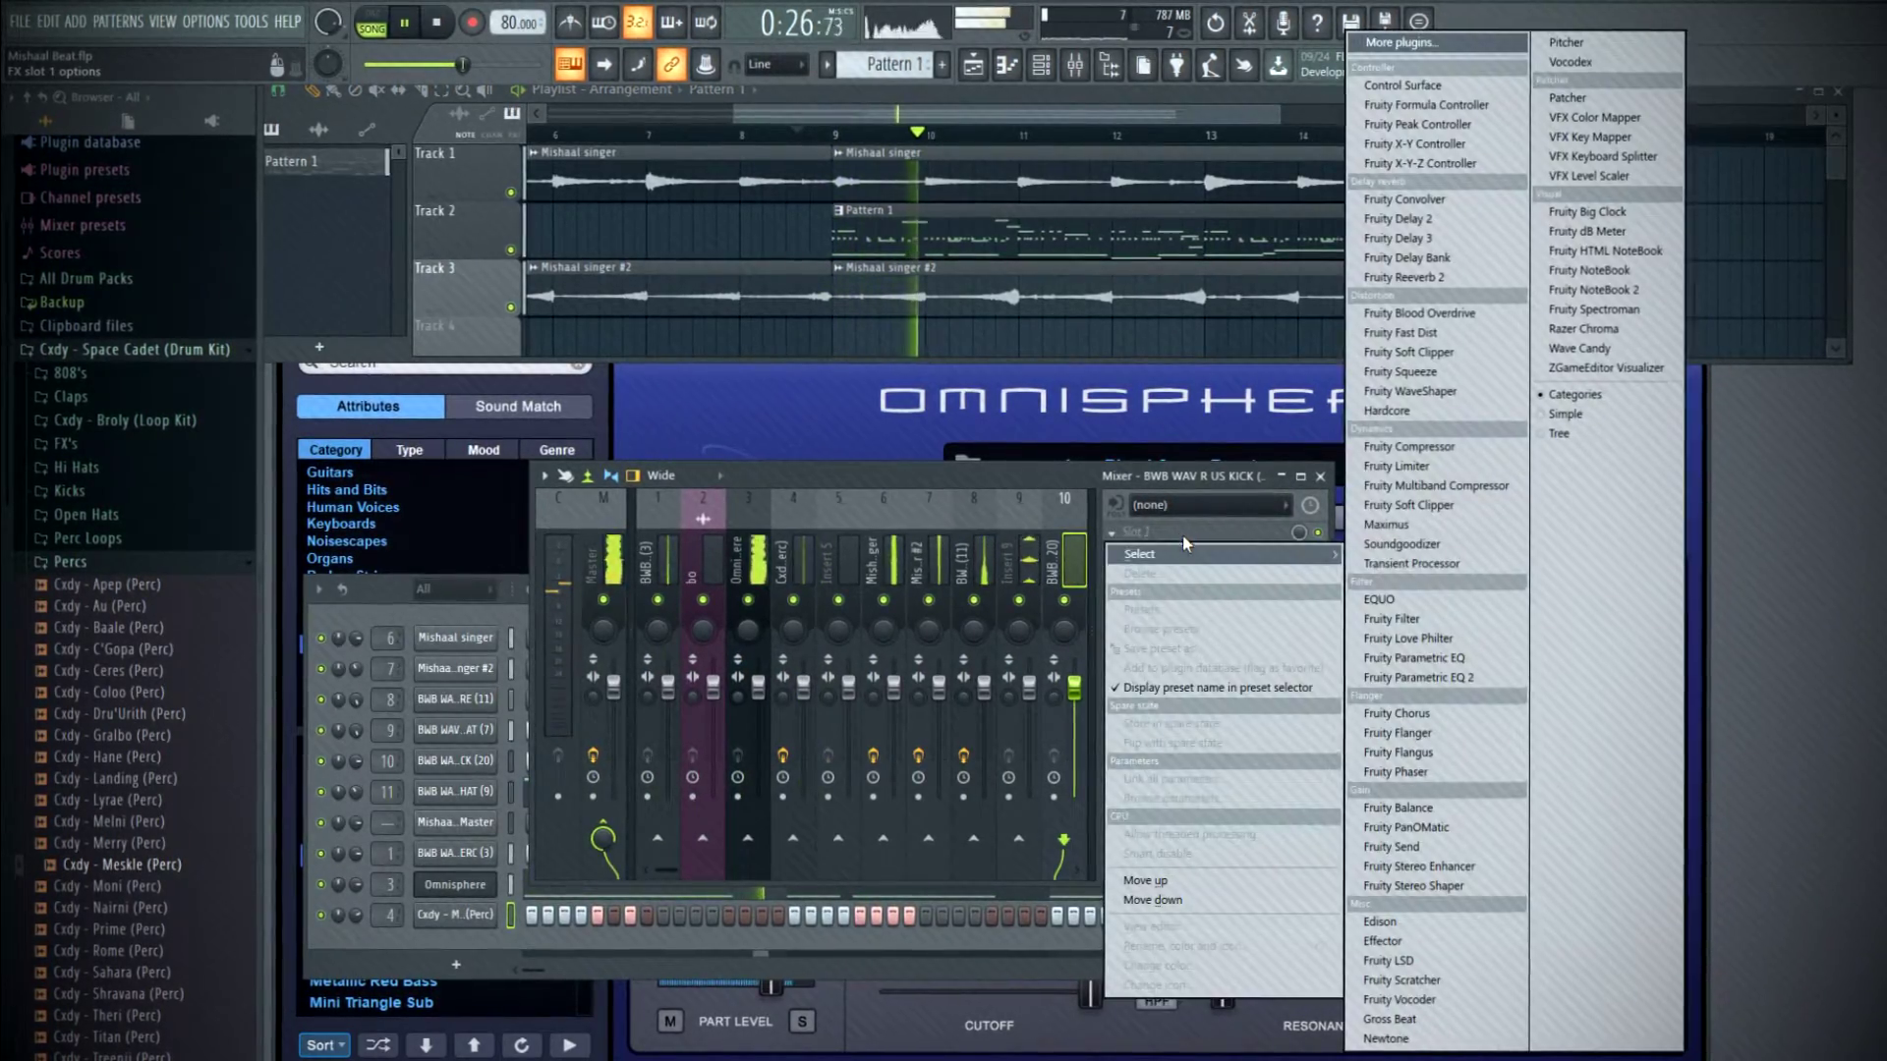
click(1425, 682)
- Cut the kick's lowest EQ band, boost band 2 slightly and close the equalizer
drag(528, 519, 461, 491)
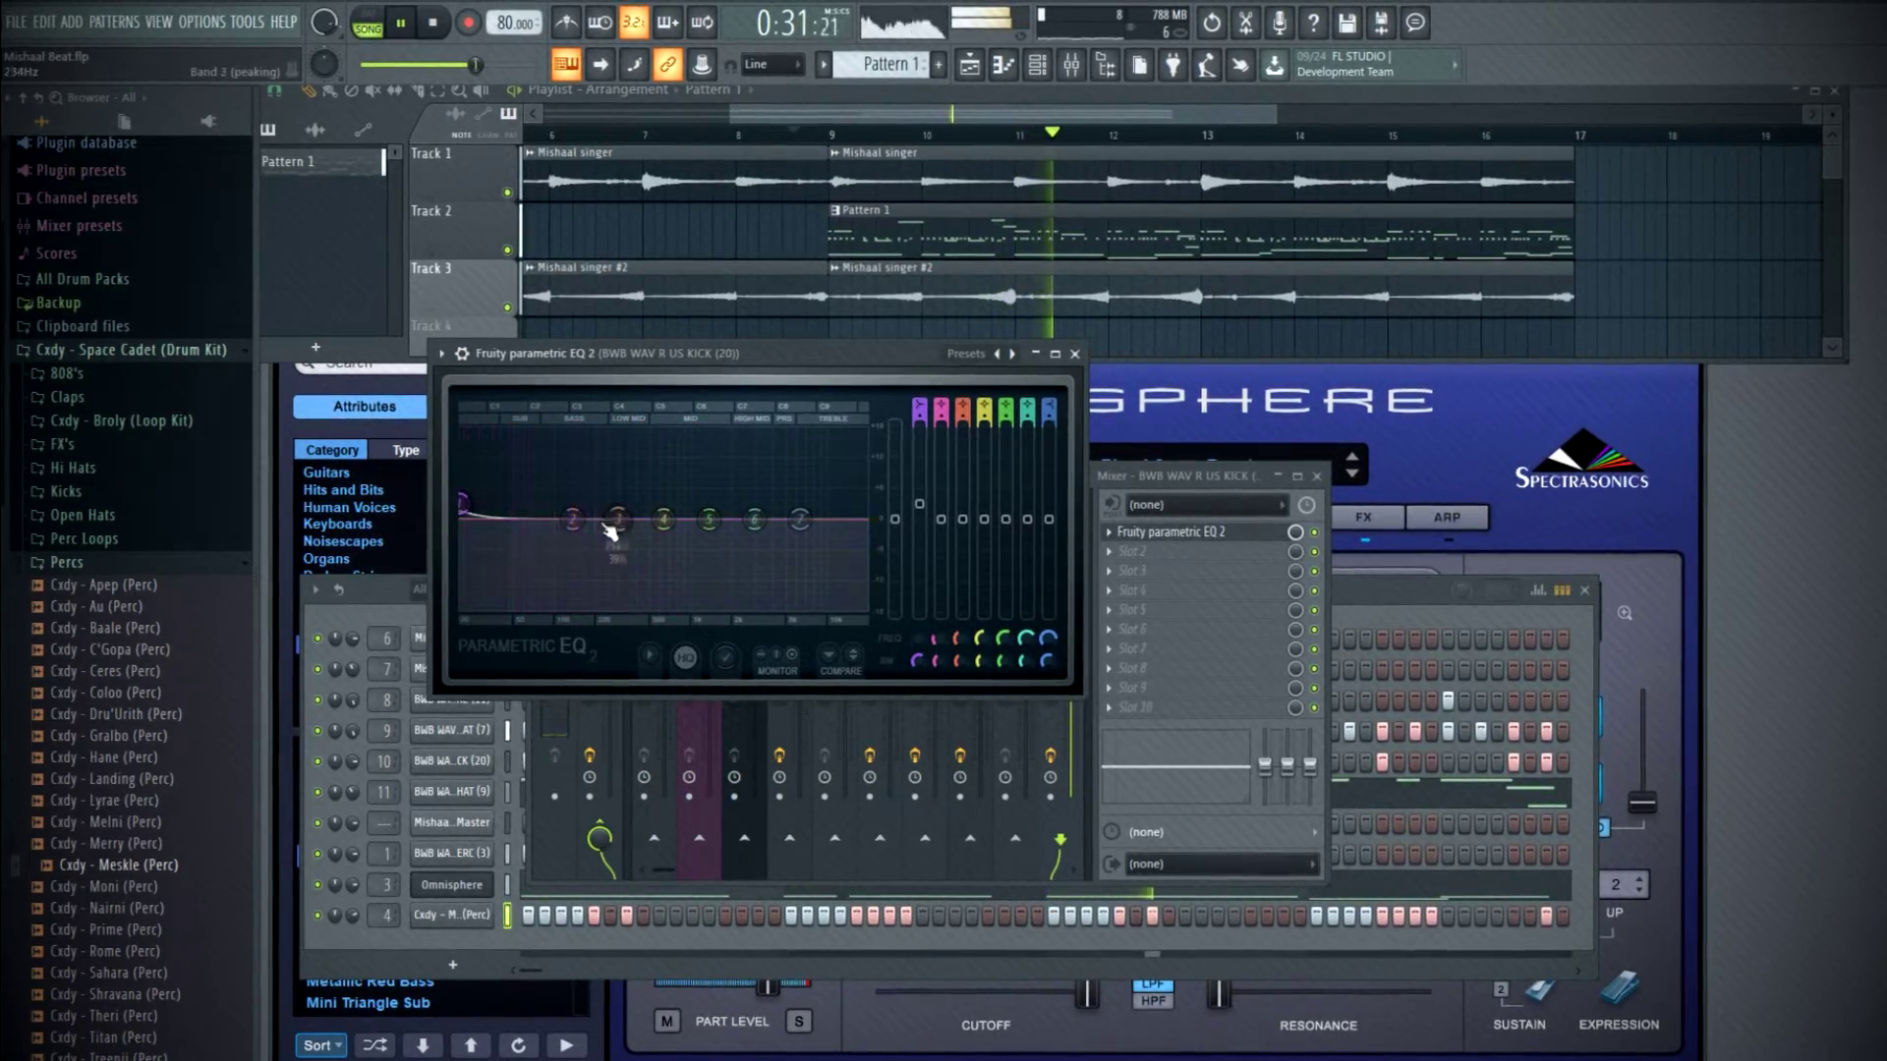
drag(461, 503, 461, 562)
click(379, 759)
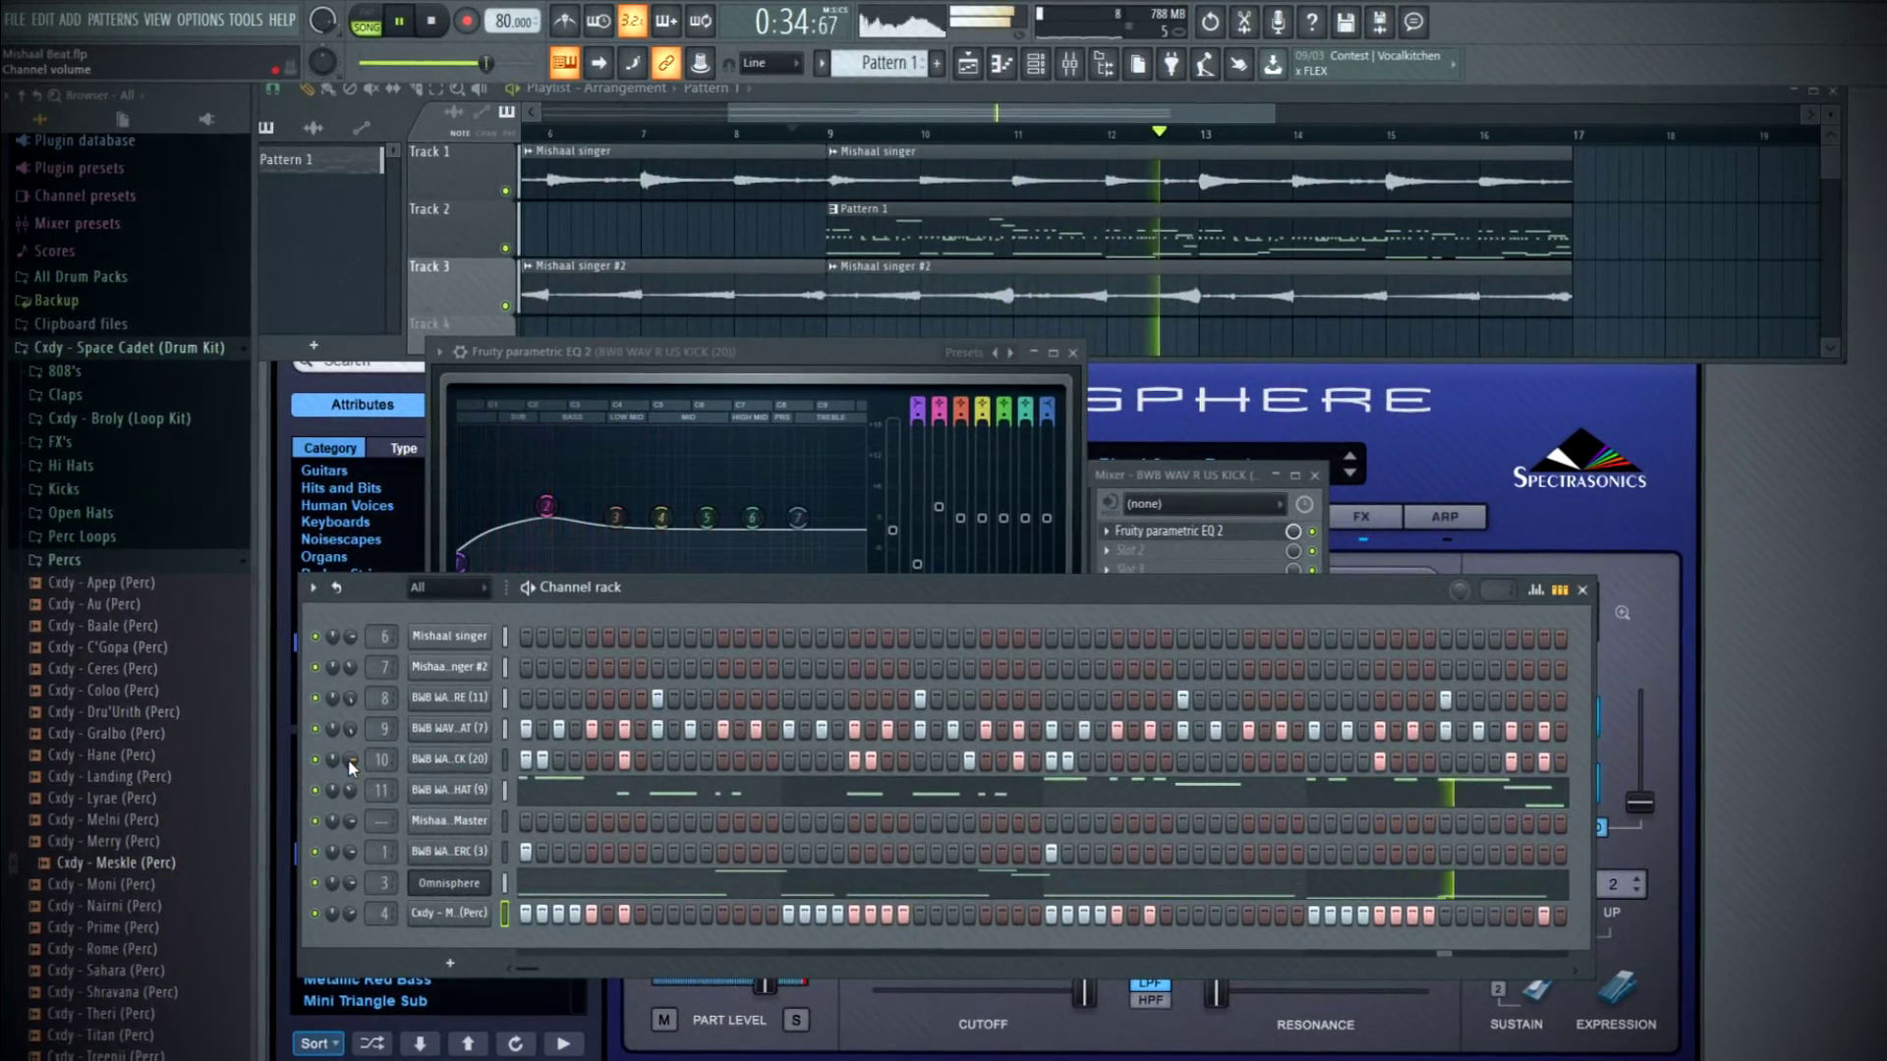
click(1169, 531)
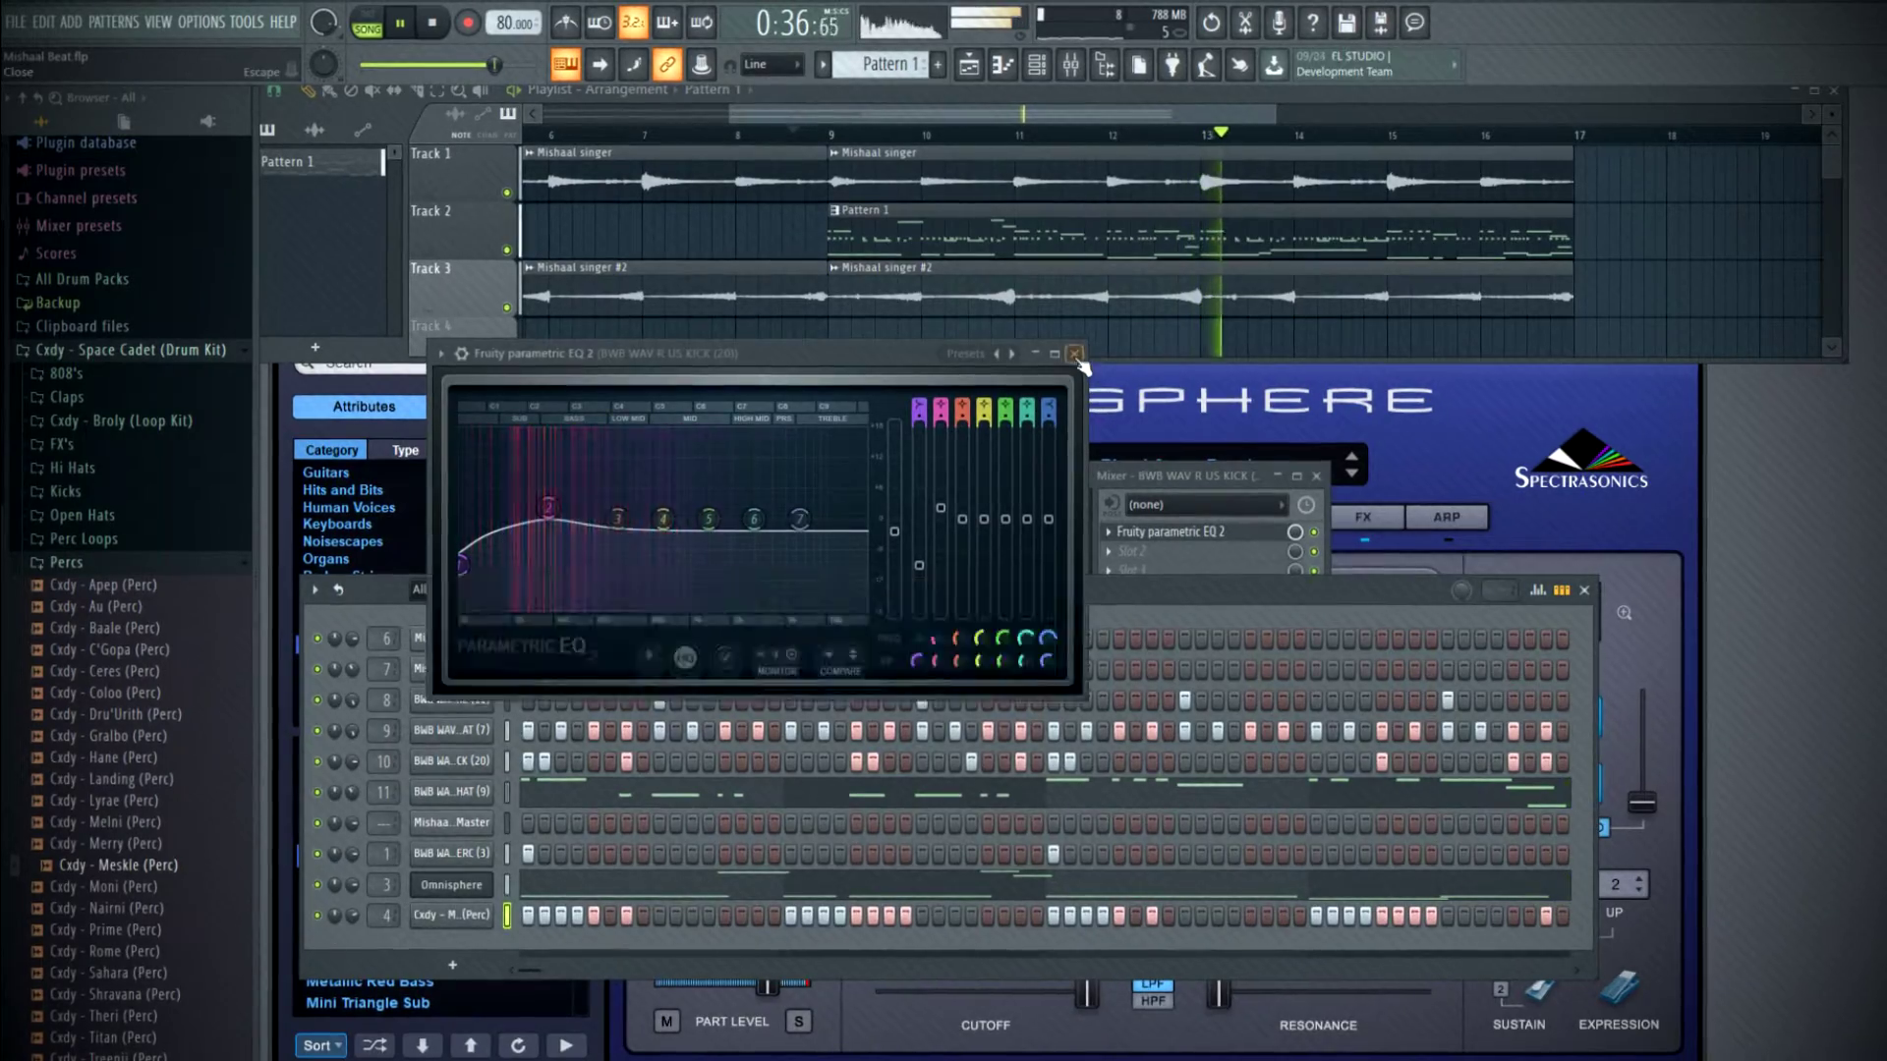
click(1179, 475)
click(969, 407)
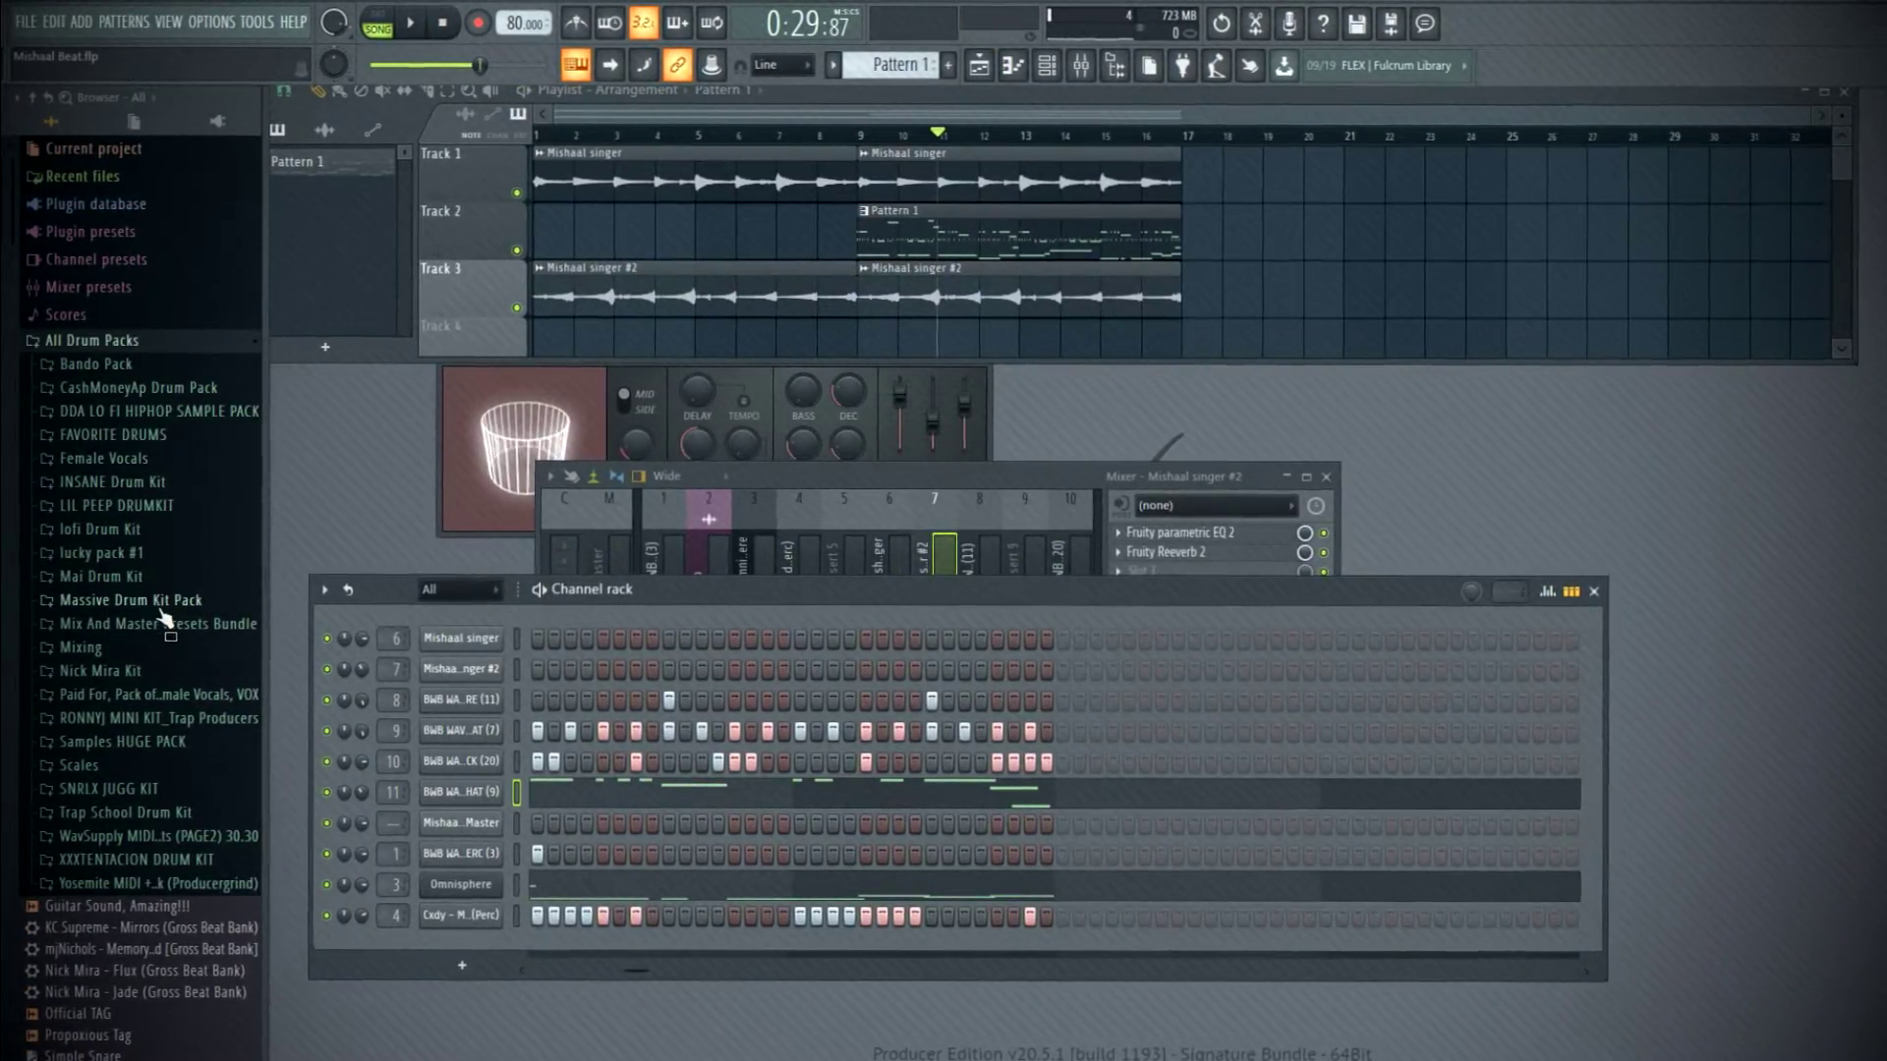
- Audition the Space Cadet kit's open hats, replace channel 11's hat sample with Cxdy - Mazo (OH) and play the beat
click(146, 599)
scroll(147, 609, down, 3)
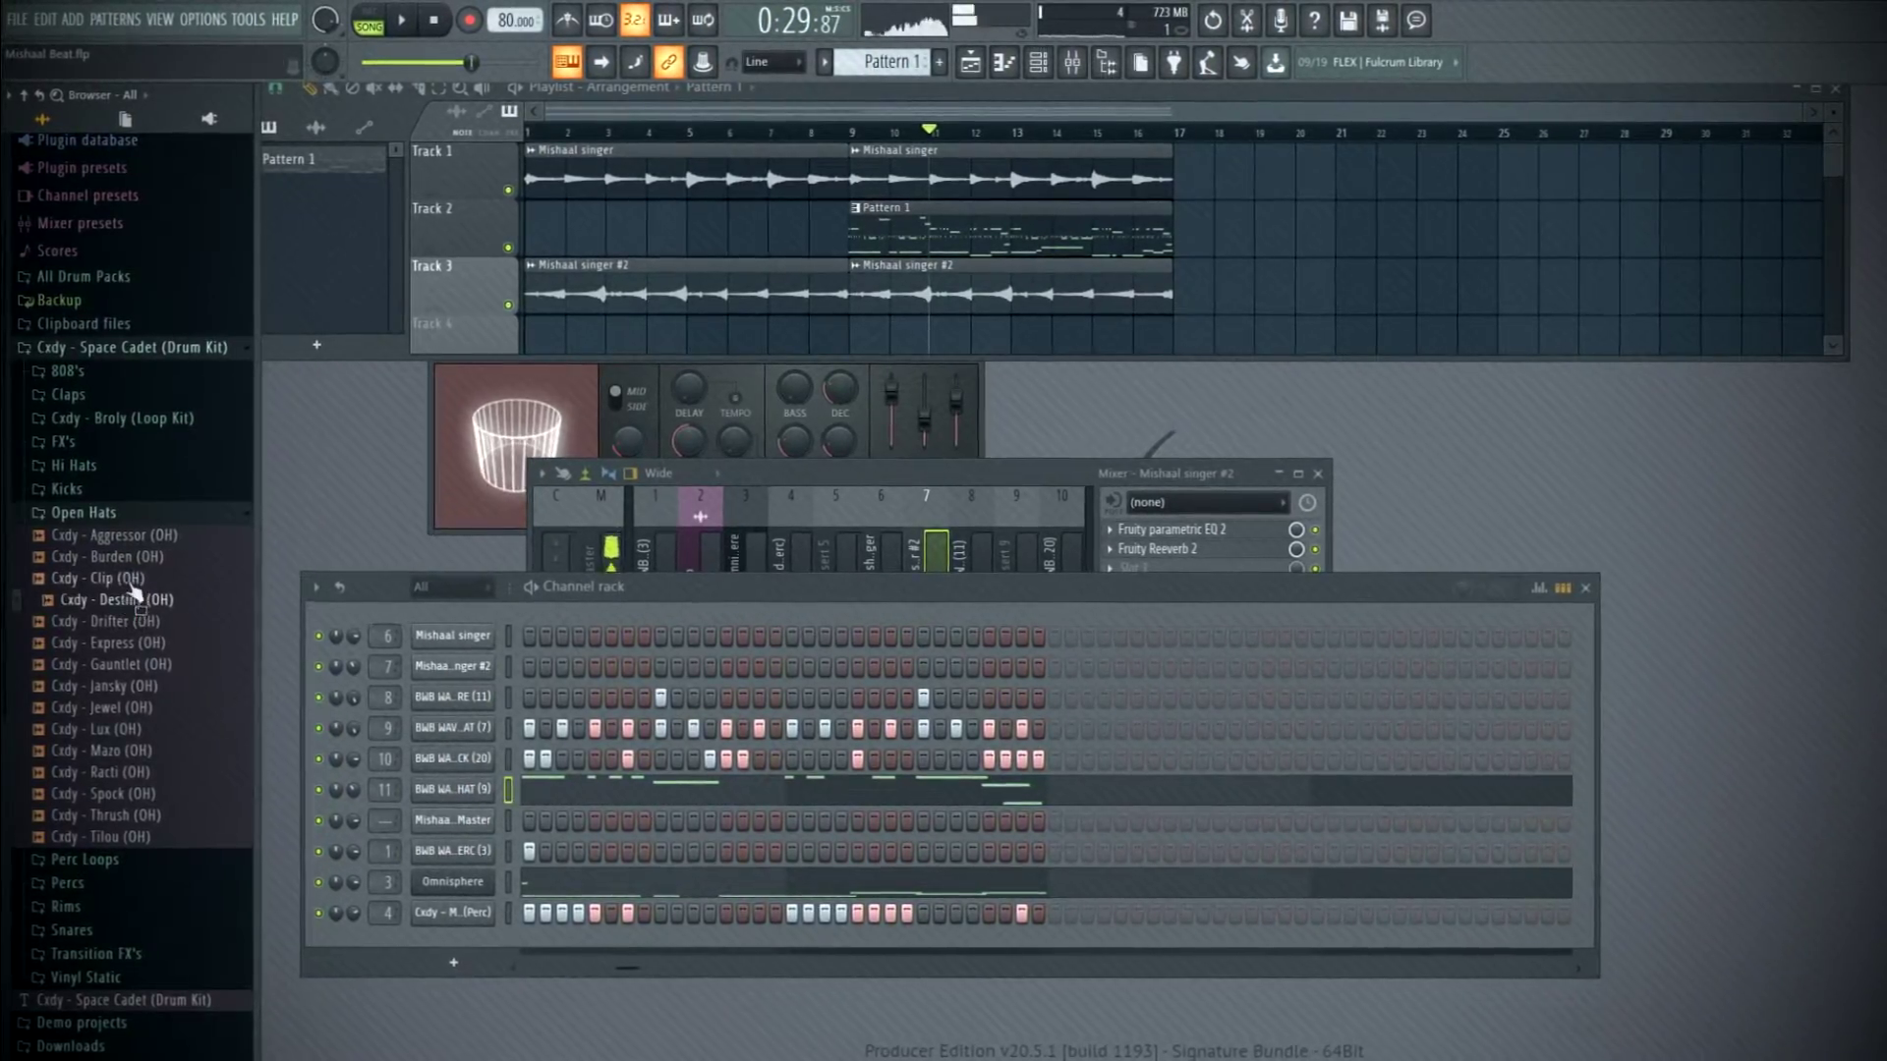
click(158, 576)
click(147, 708)
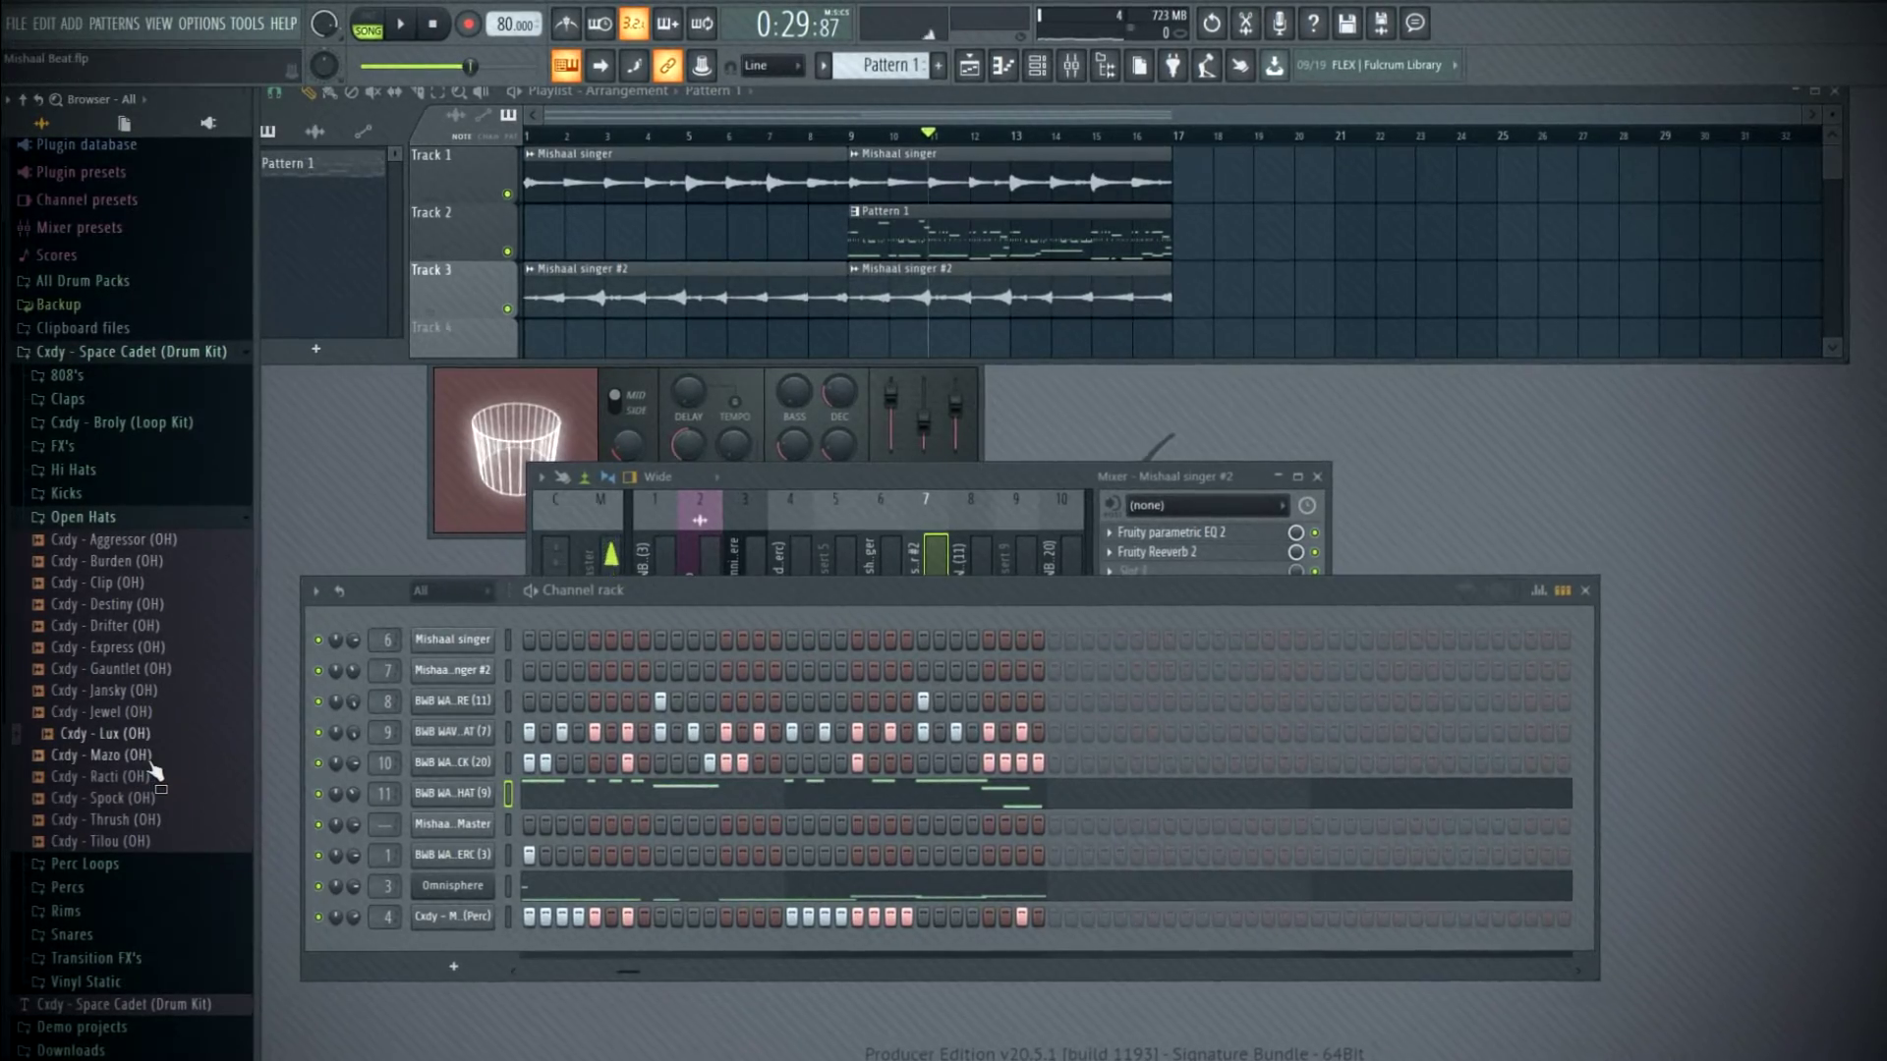
drag(474, 796, 471, 798)
key(space)
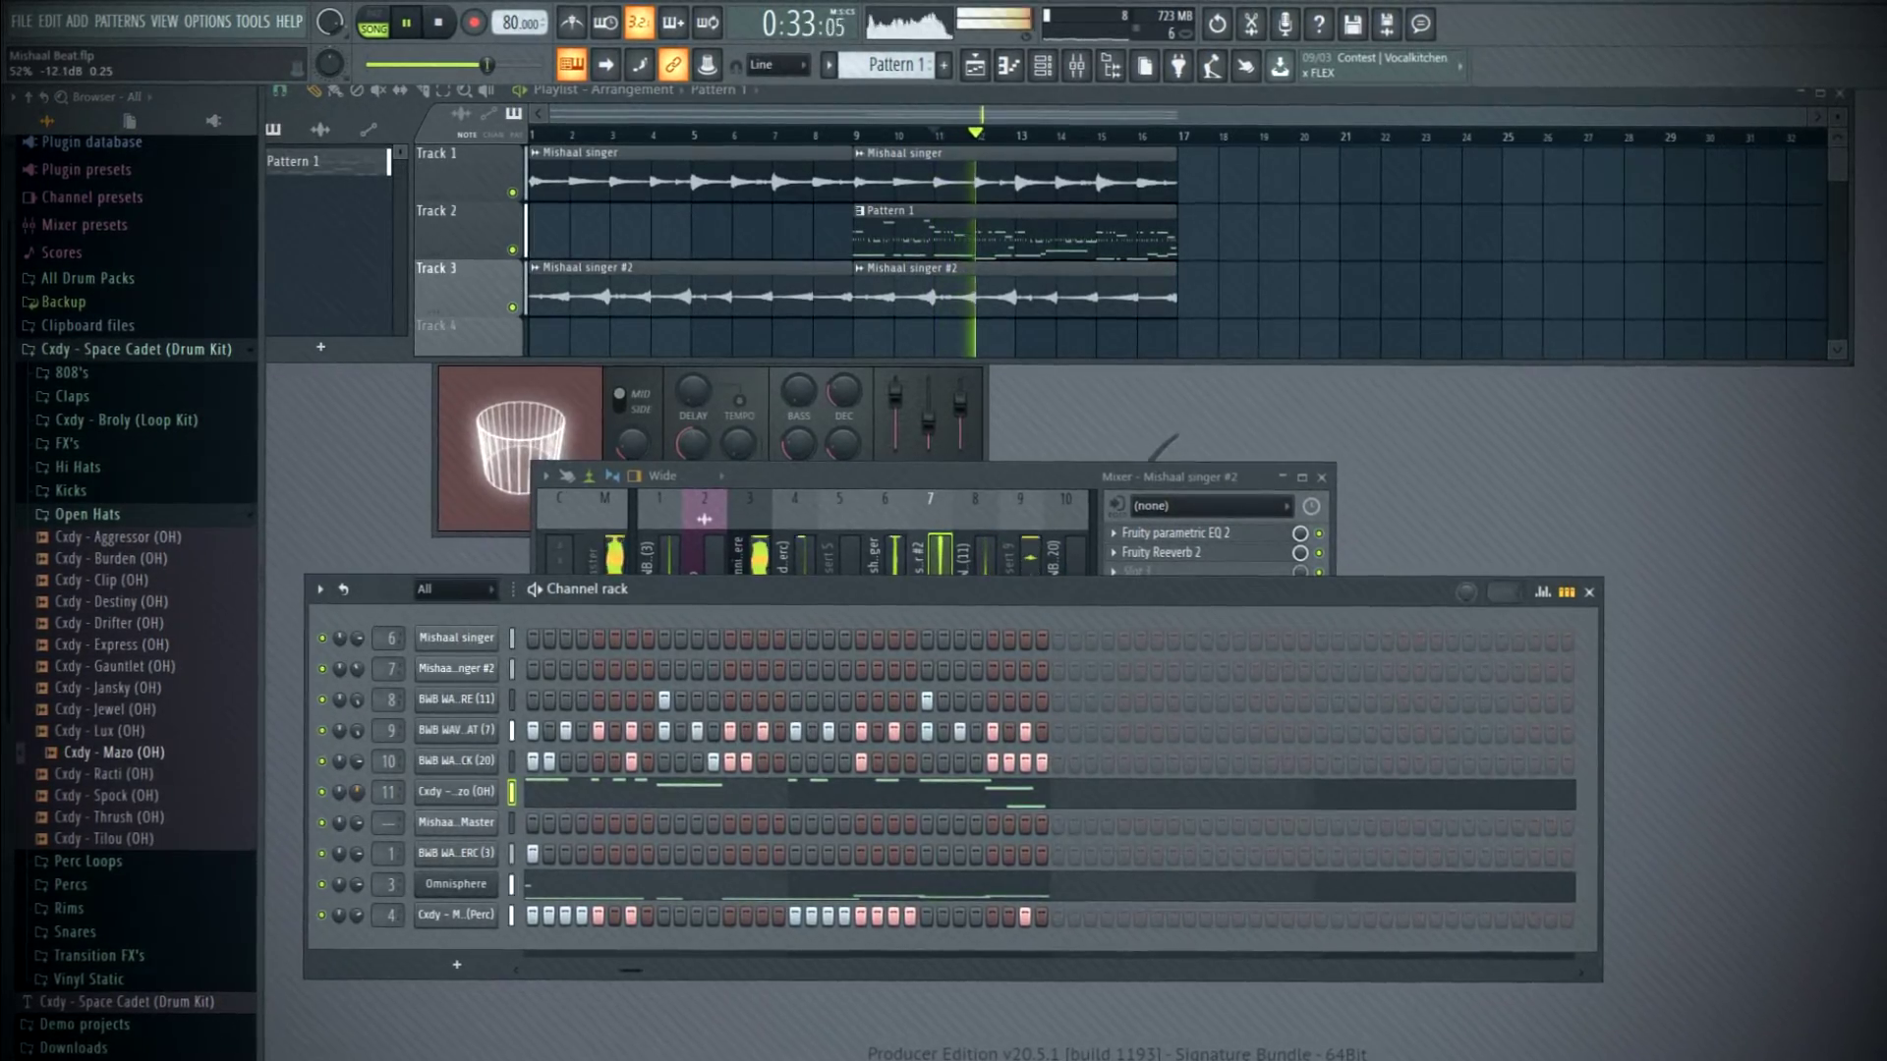
- Check the mixer through to the open hat's track, stop playback and duplicate the clips of bars 9 to 16 at bar 17
click(1169, 478)
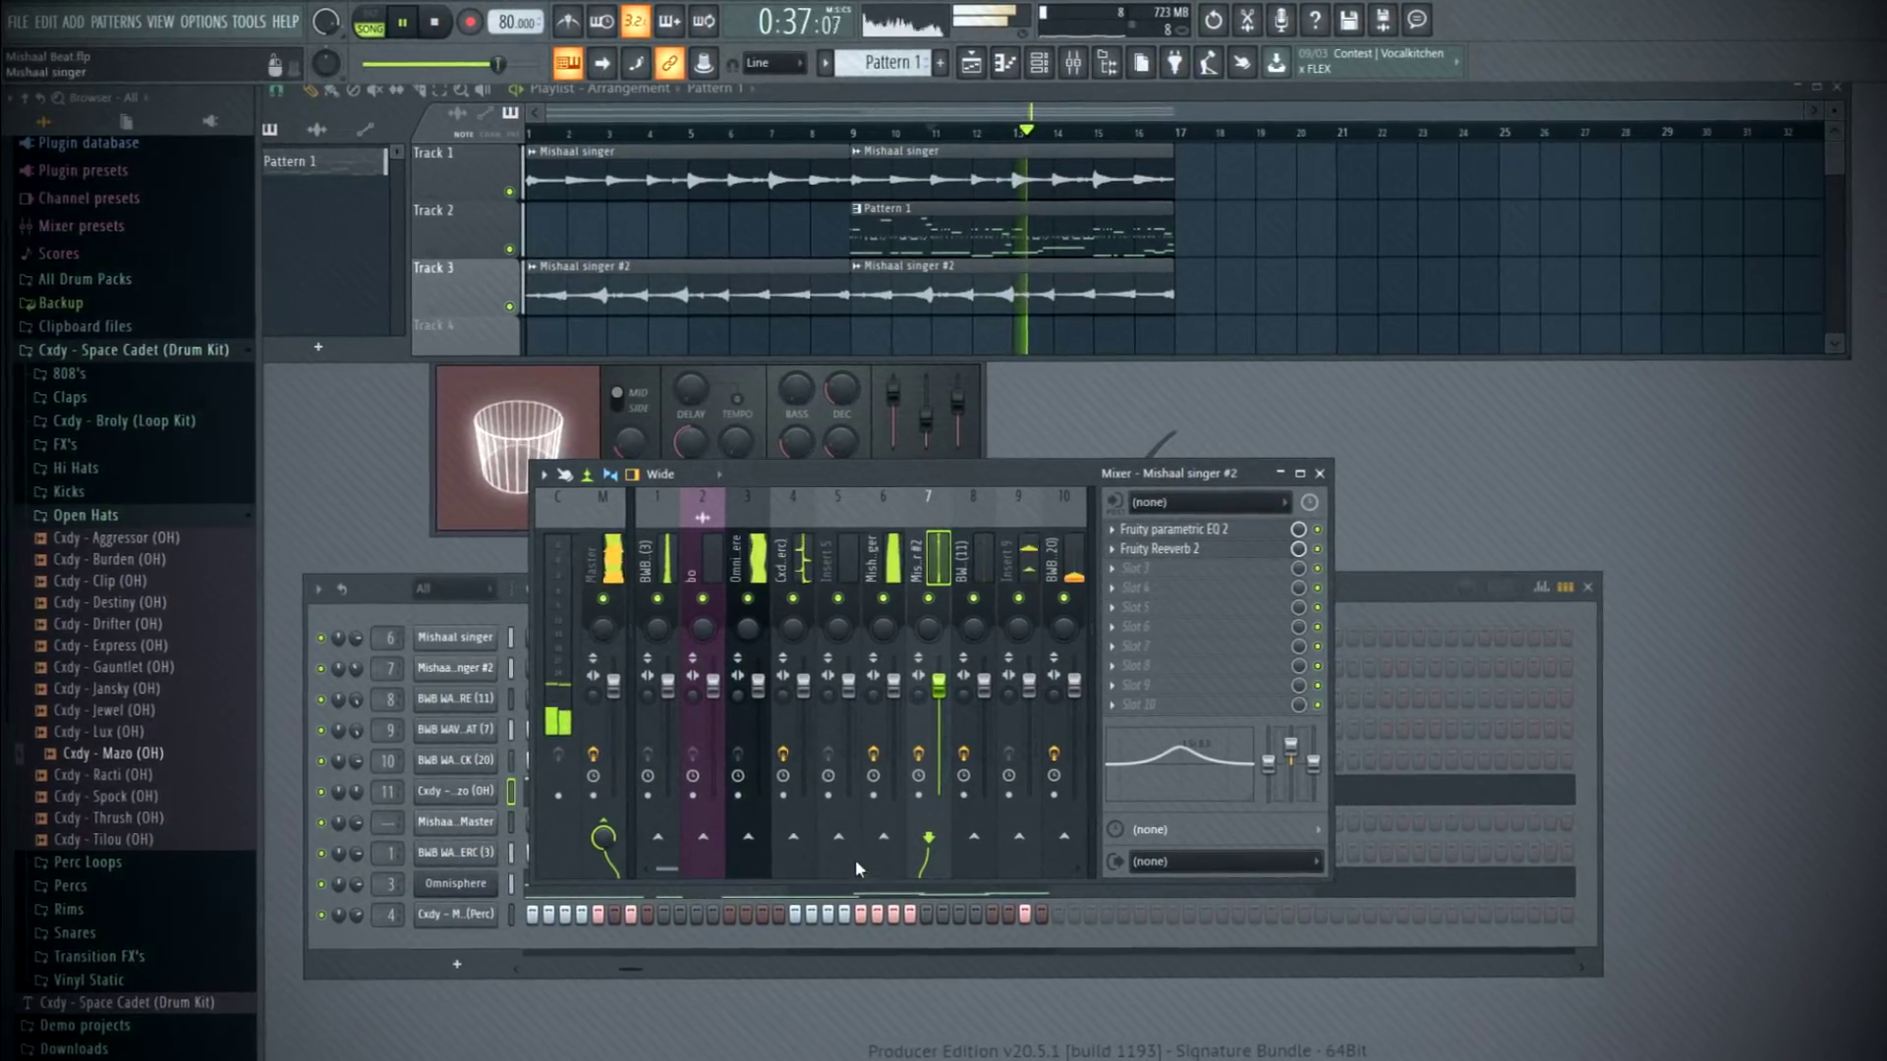
scroll(670, 859, down, 9)
key(space)
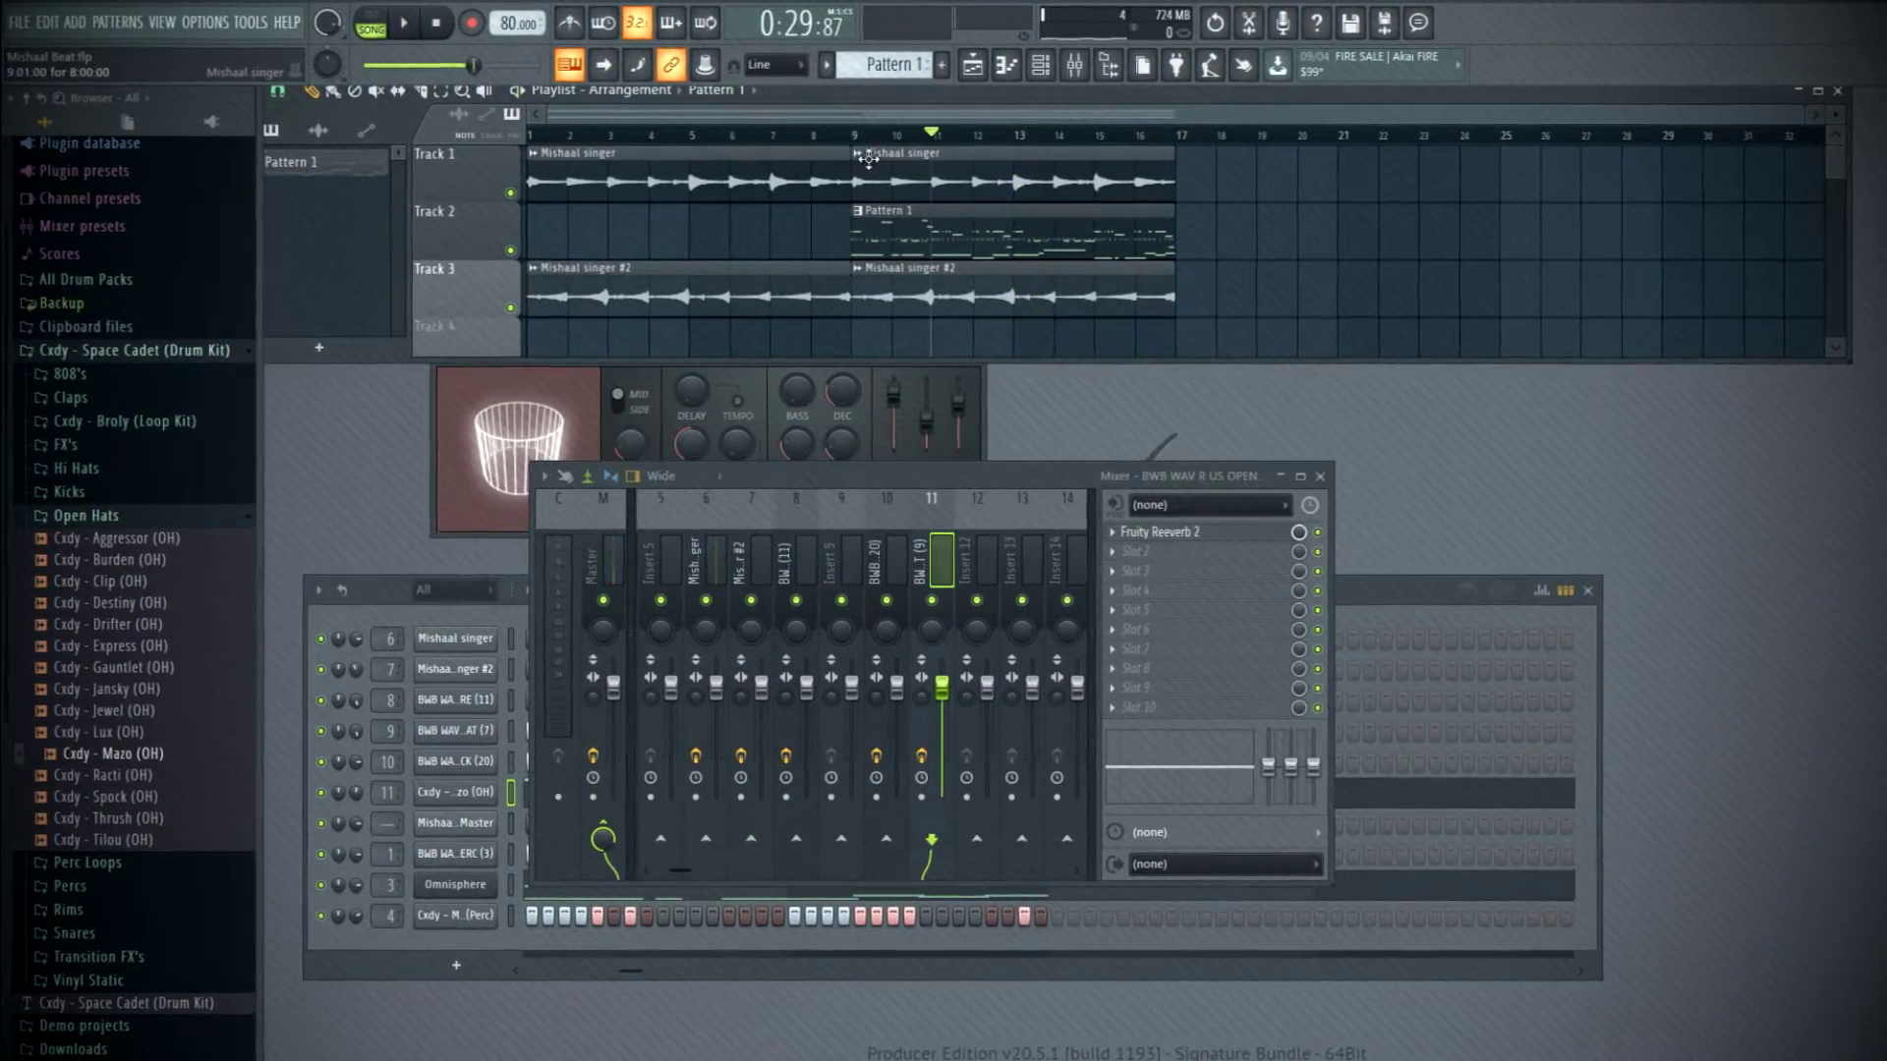
key(ctrl+b)
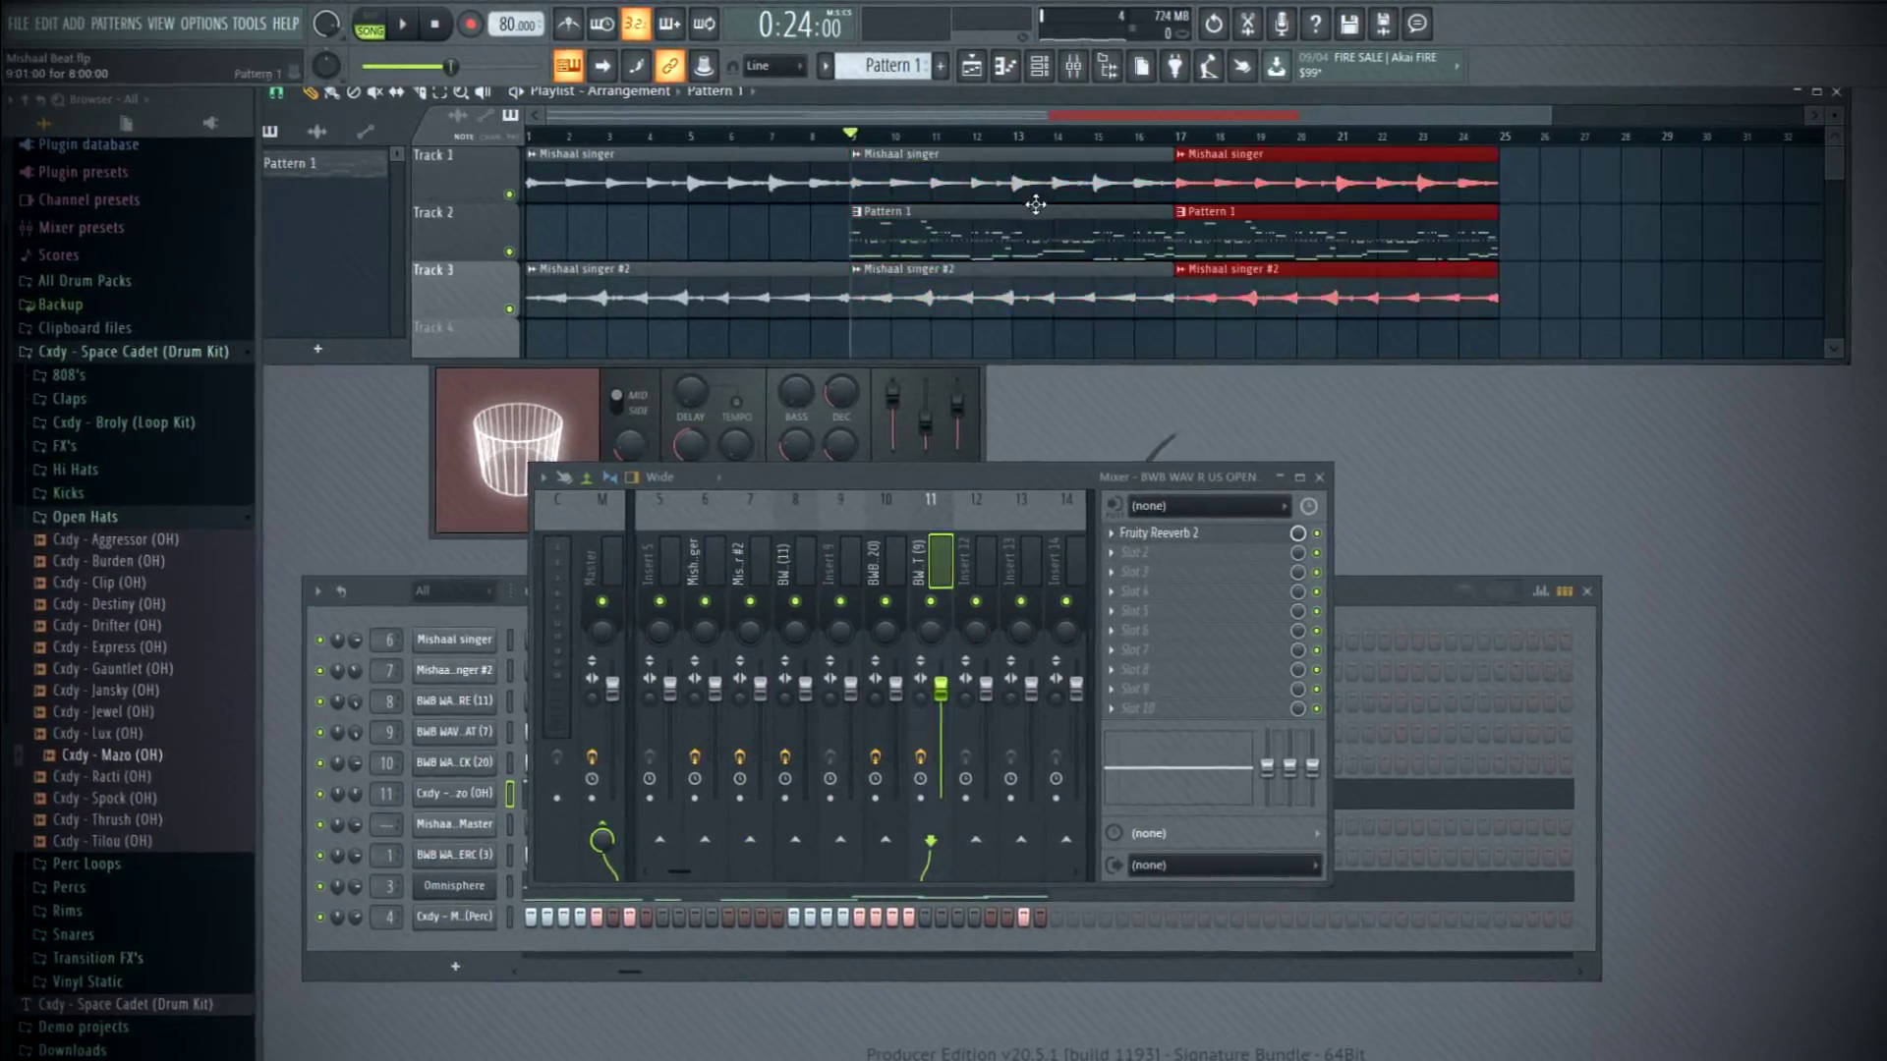
- Make the second Pattern 1 clip unique and split the Pattern 1 clip at bar 9 by channel
click(1179, 212)
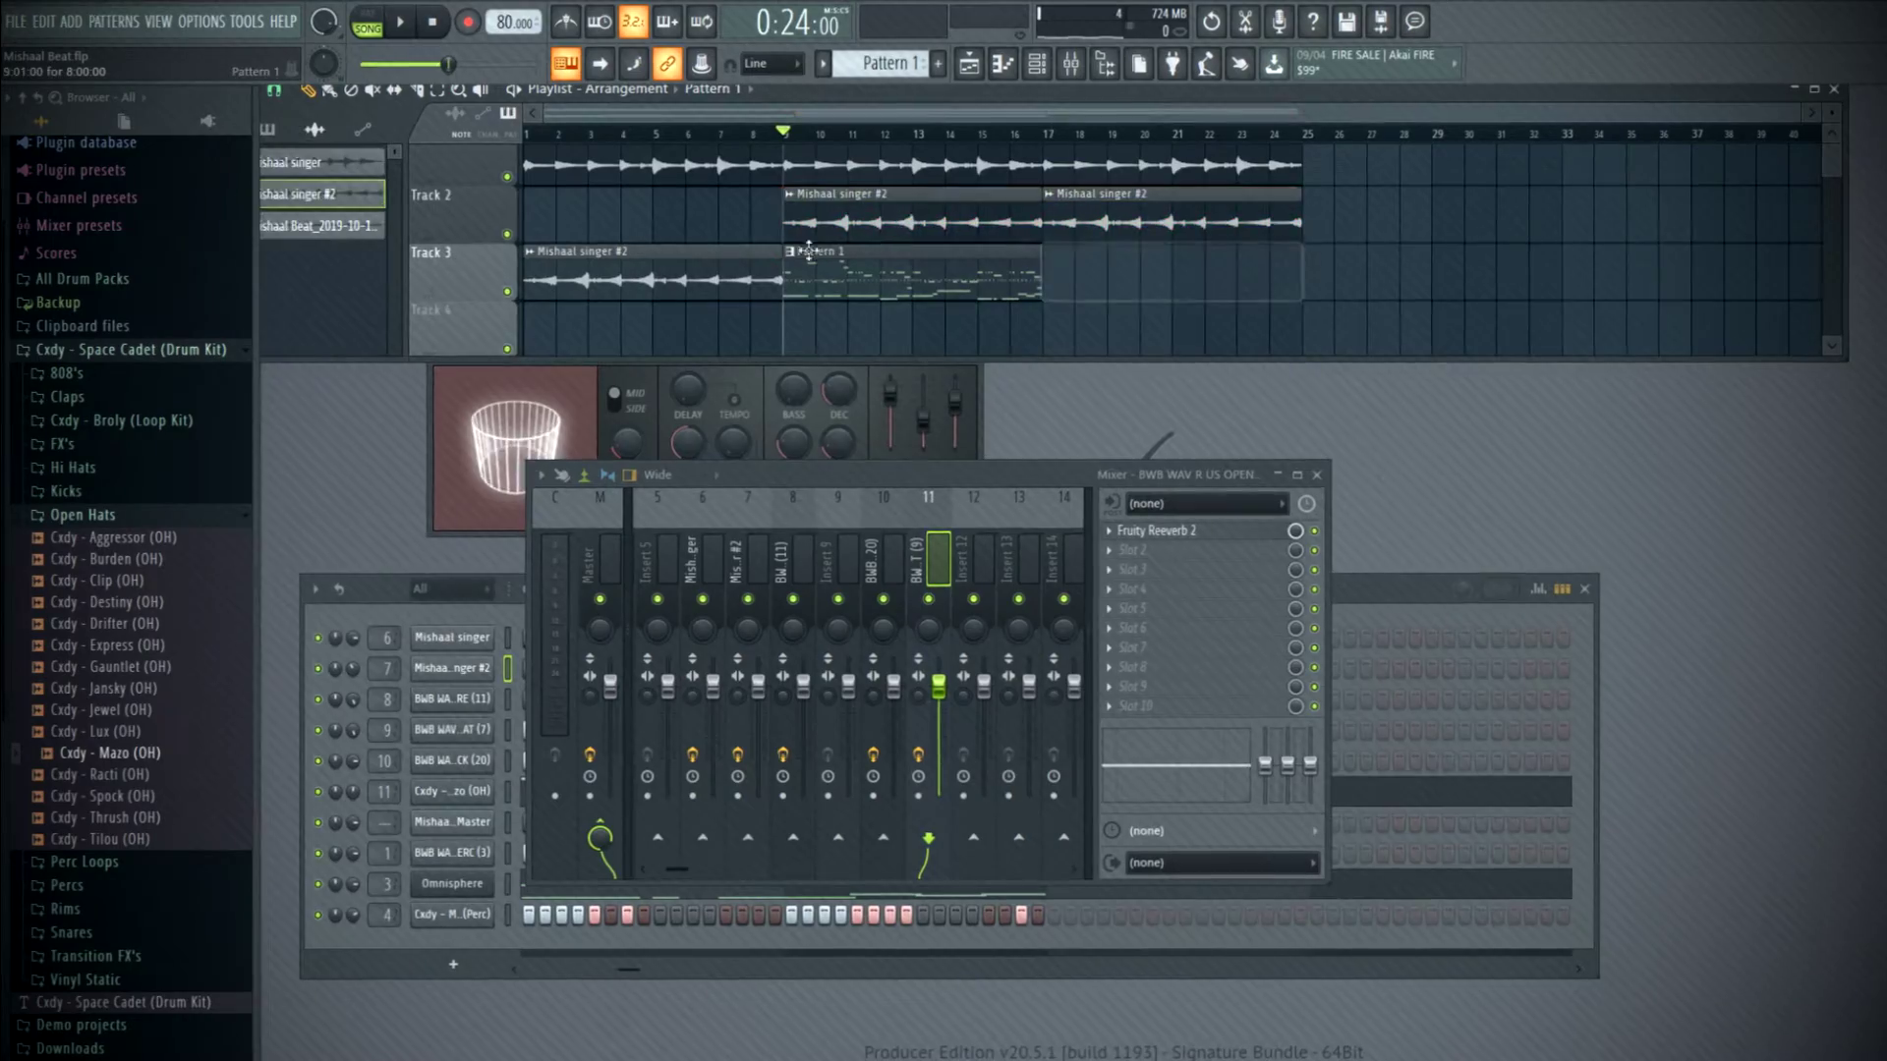
click(789, 251)
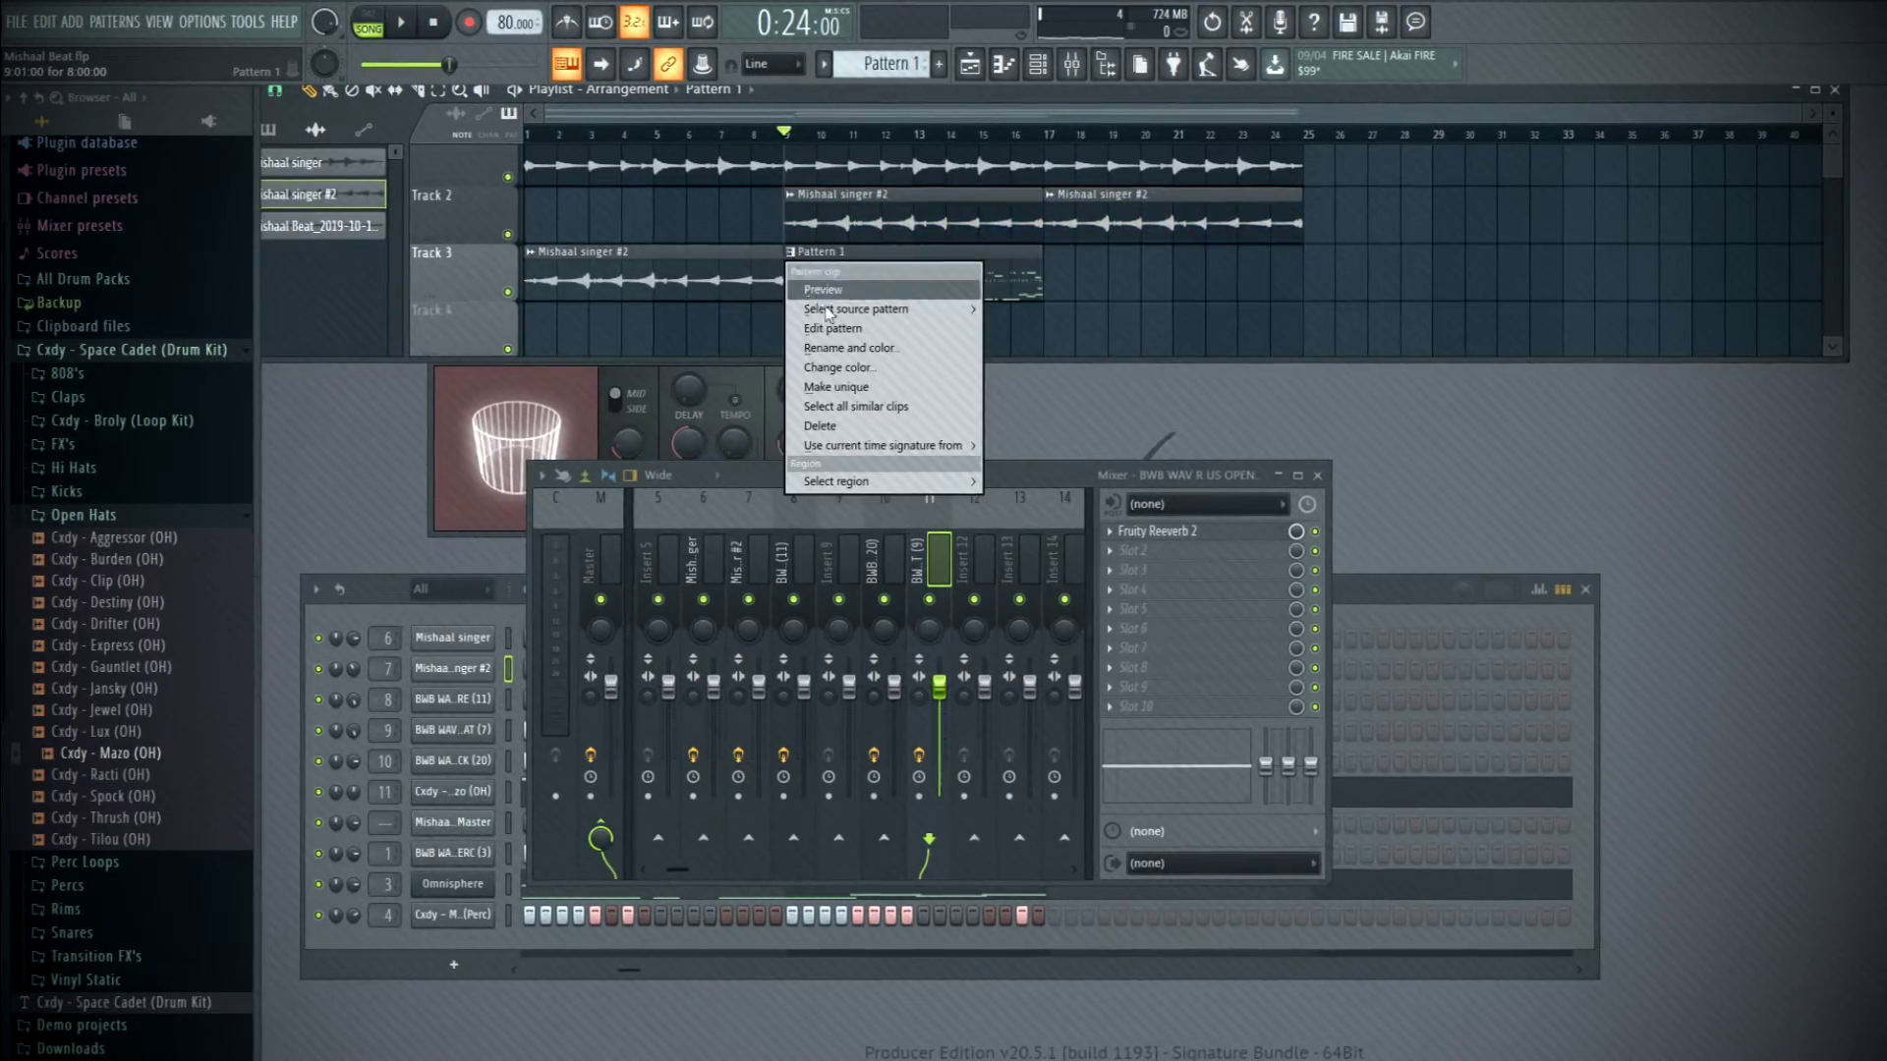
click(851, 389)
click(1209, 604)
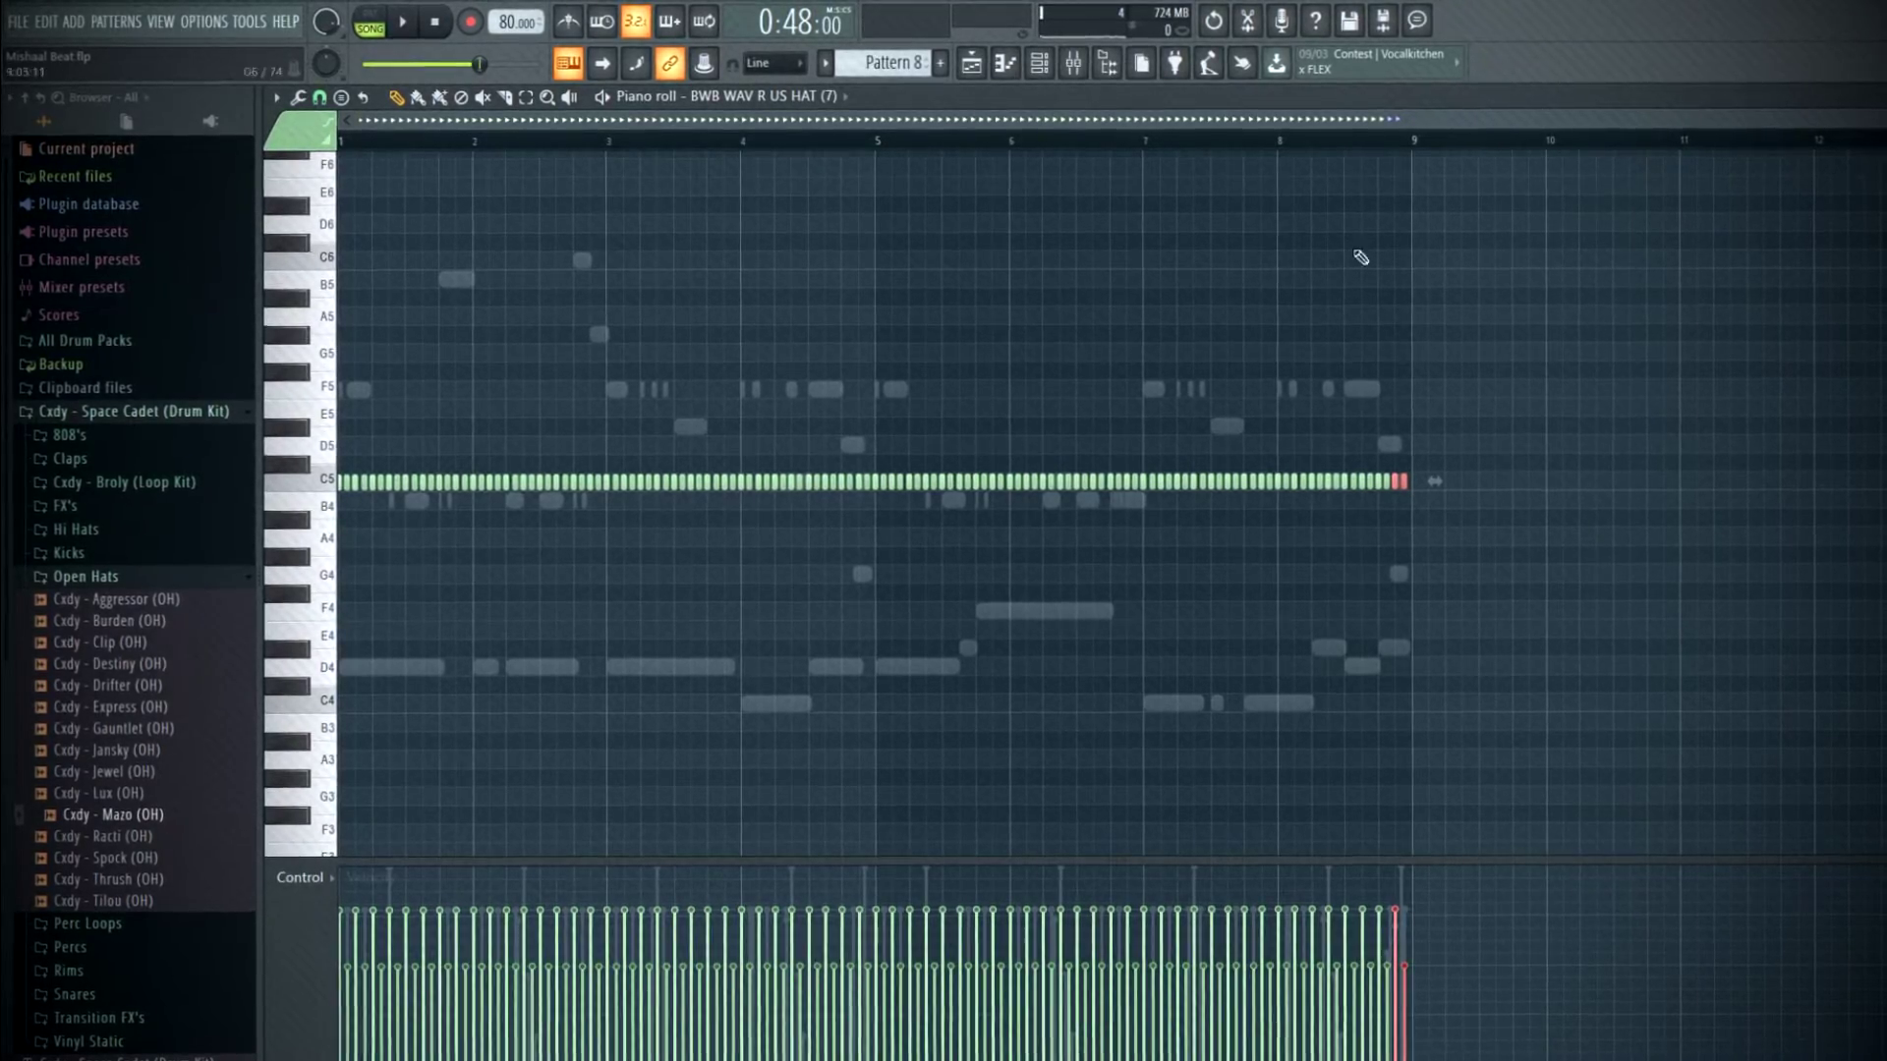
key(Escape)
key(F6)
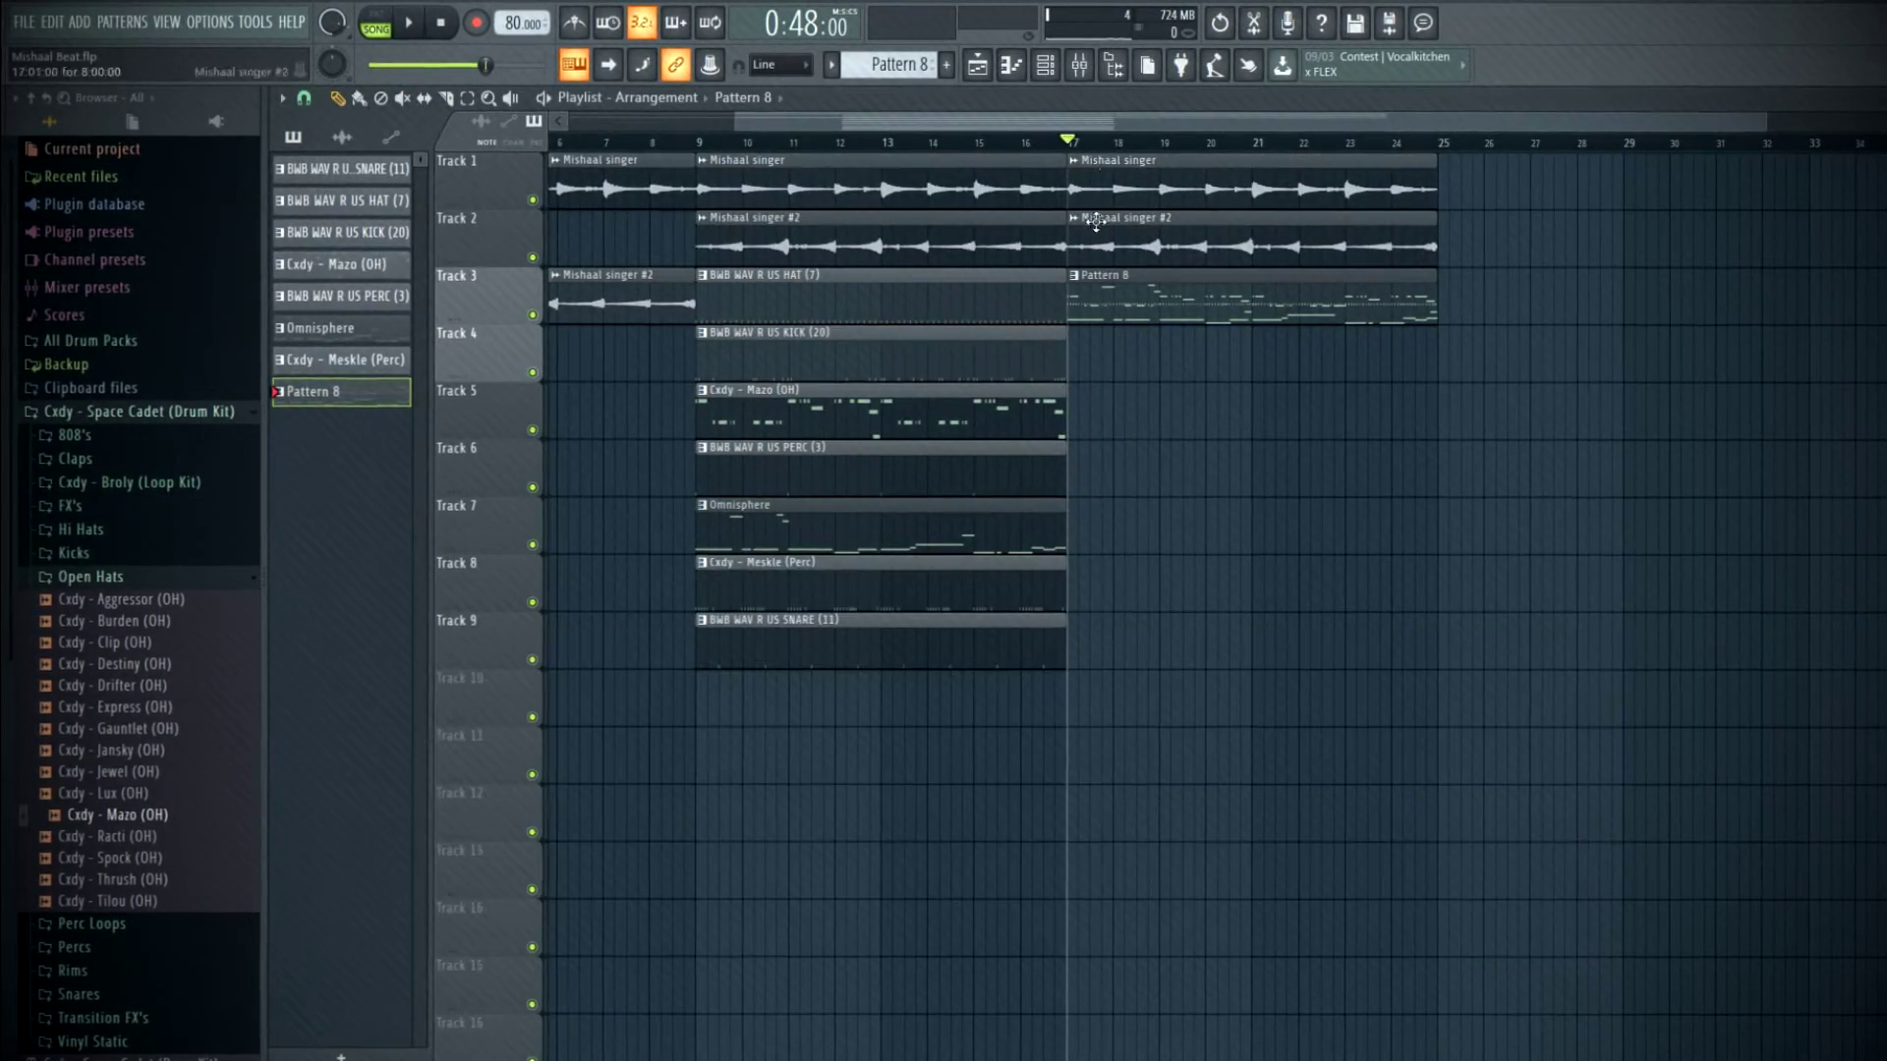
- Play the arrangement briefly around bar 17 and split Pattern 8 by channel
key(space)
scroll(1115, 409, up, 2)
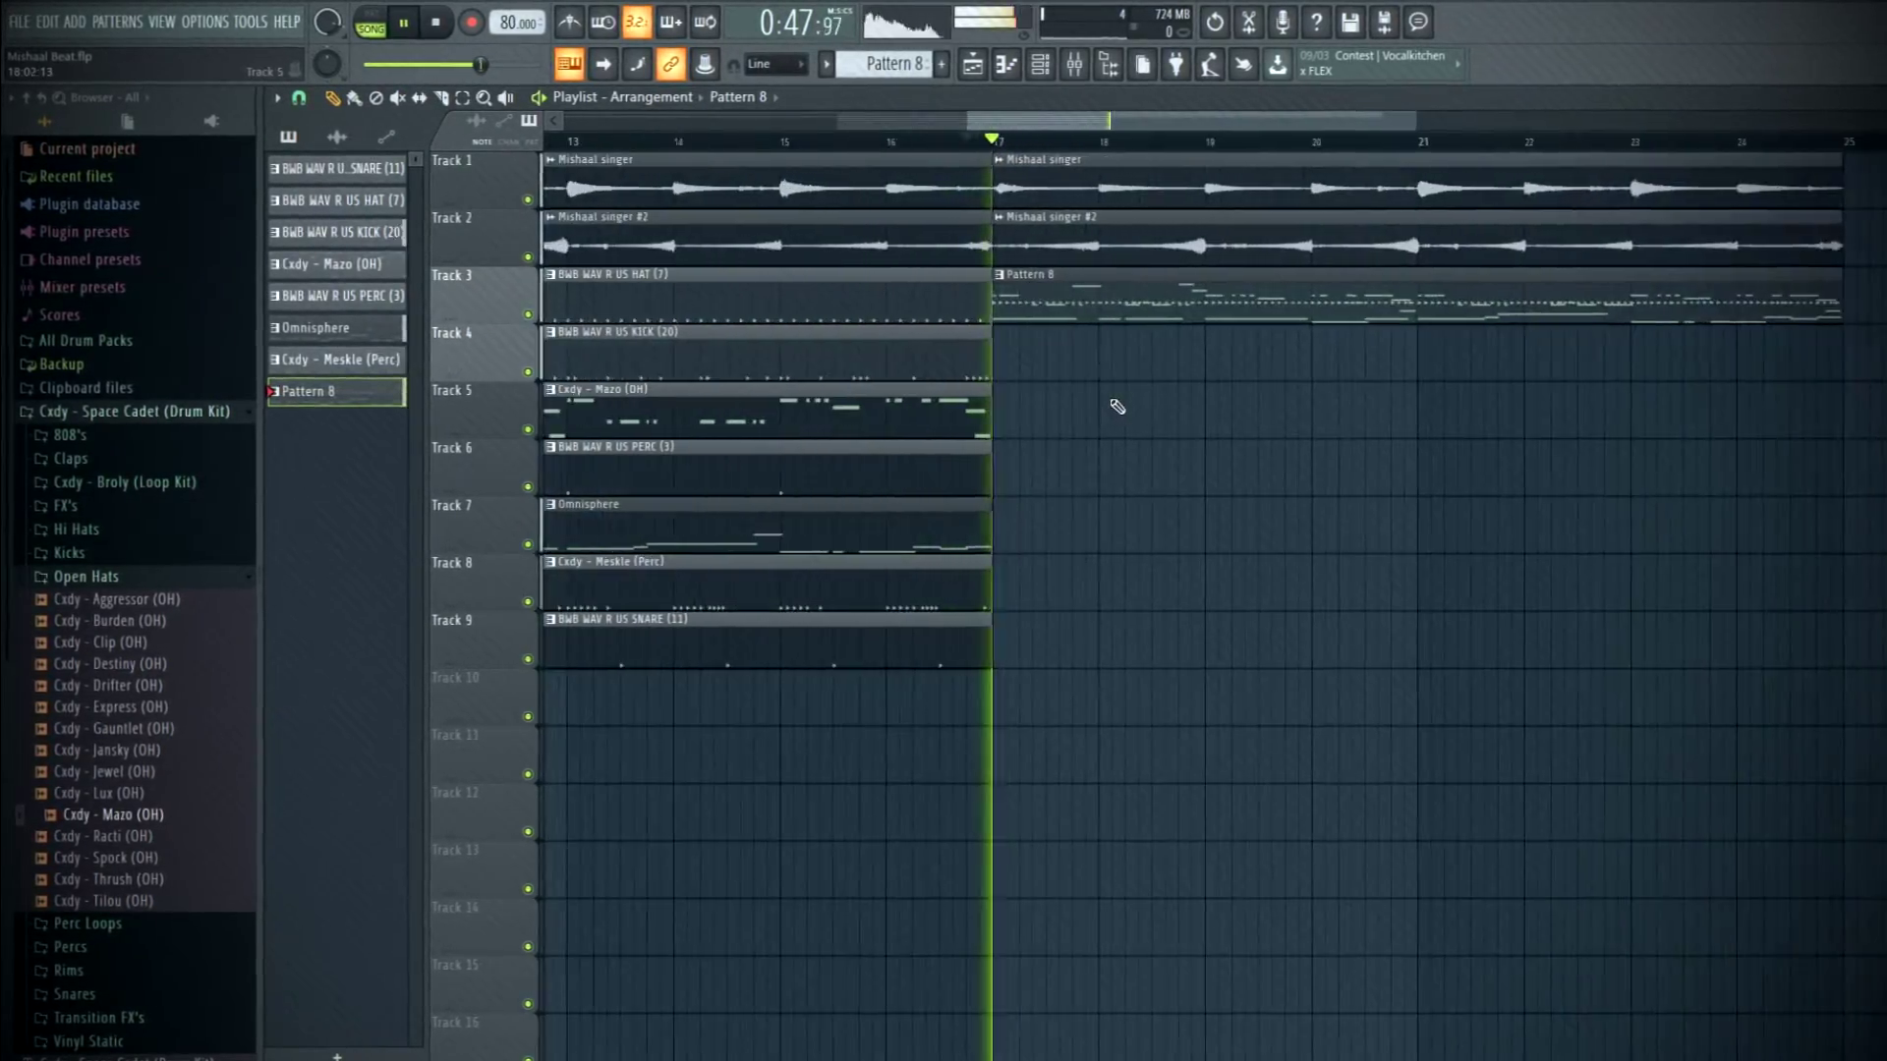
scroll(1085, 382, up, 2)
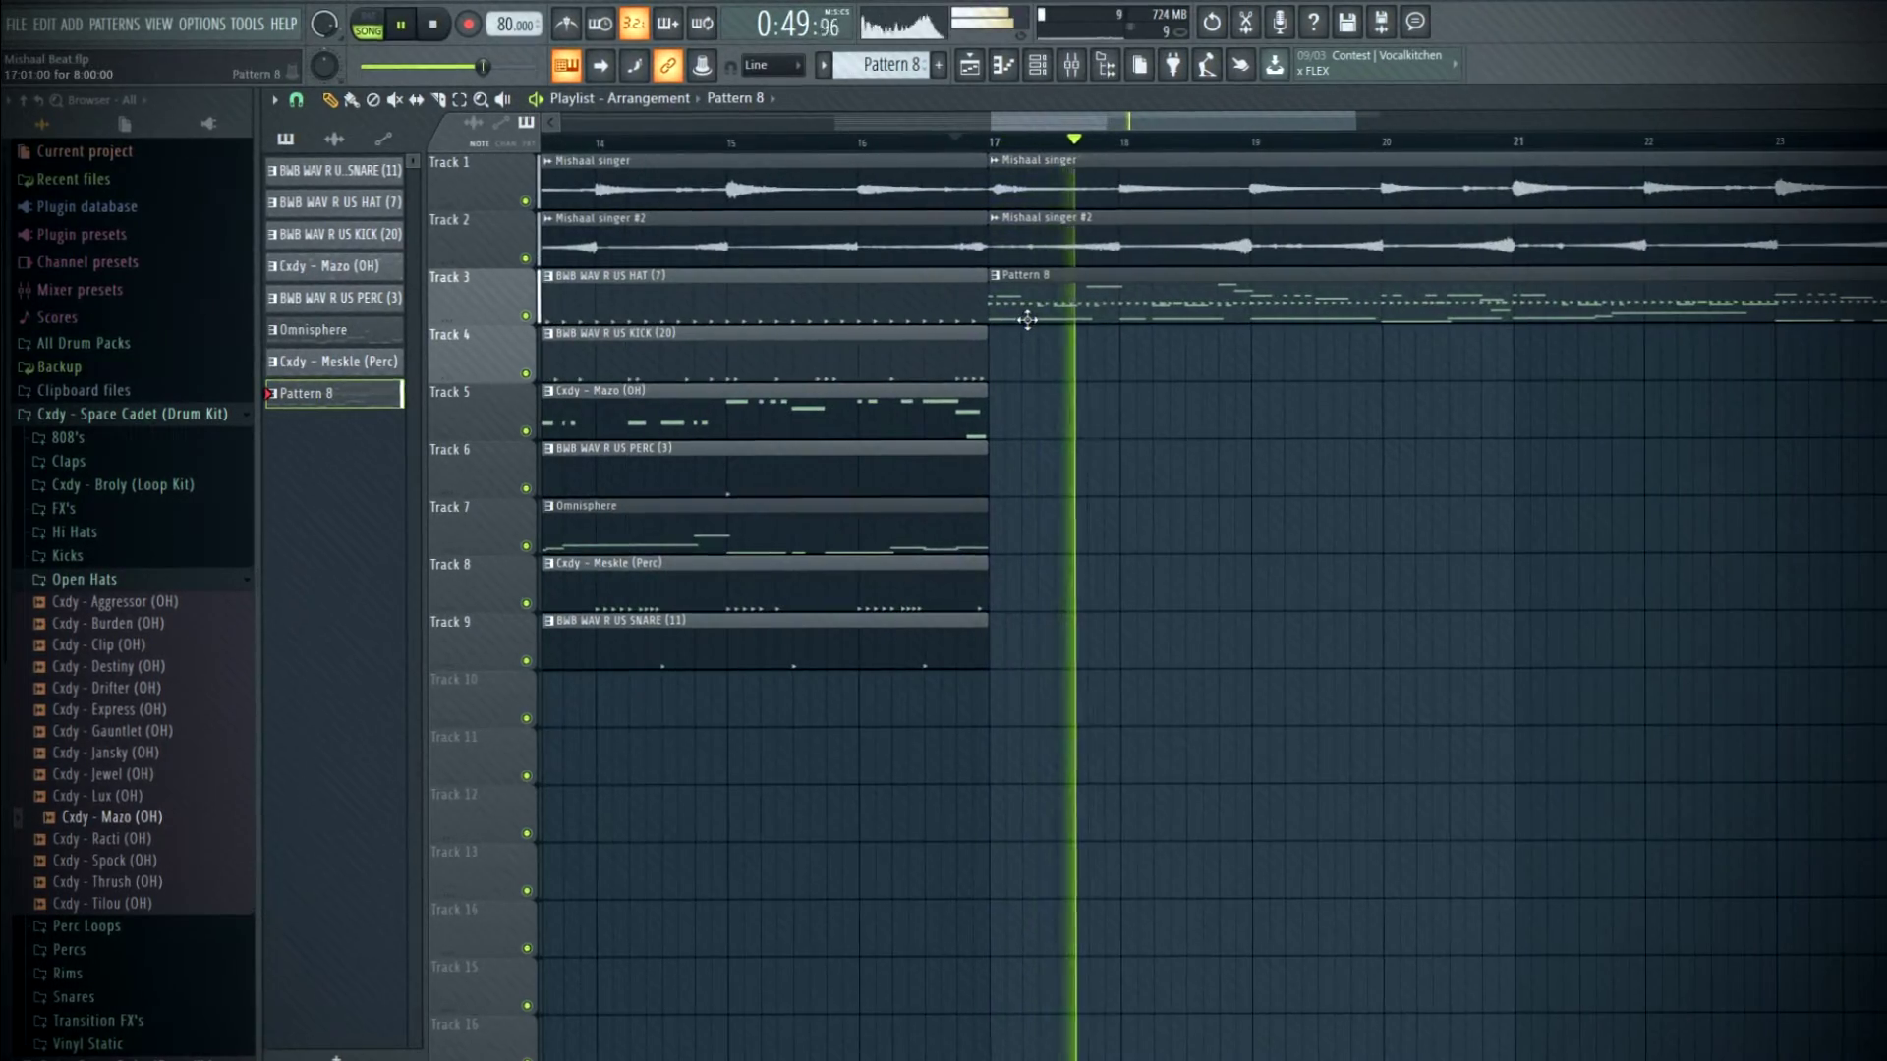
key(space)
click(899, 62)
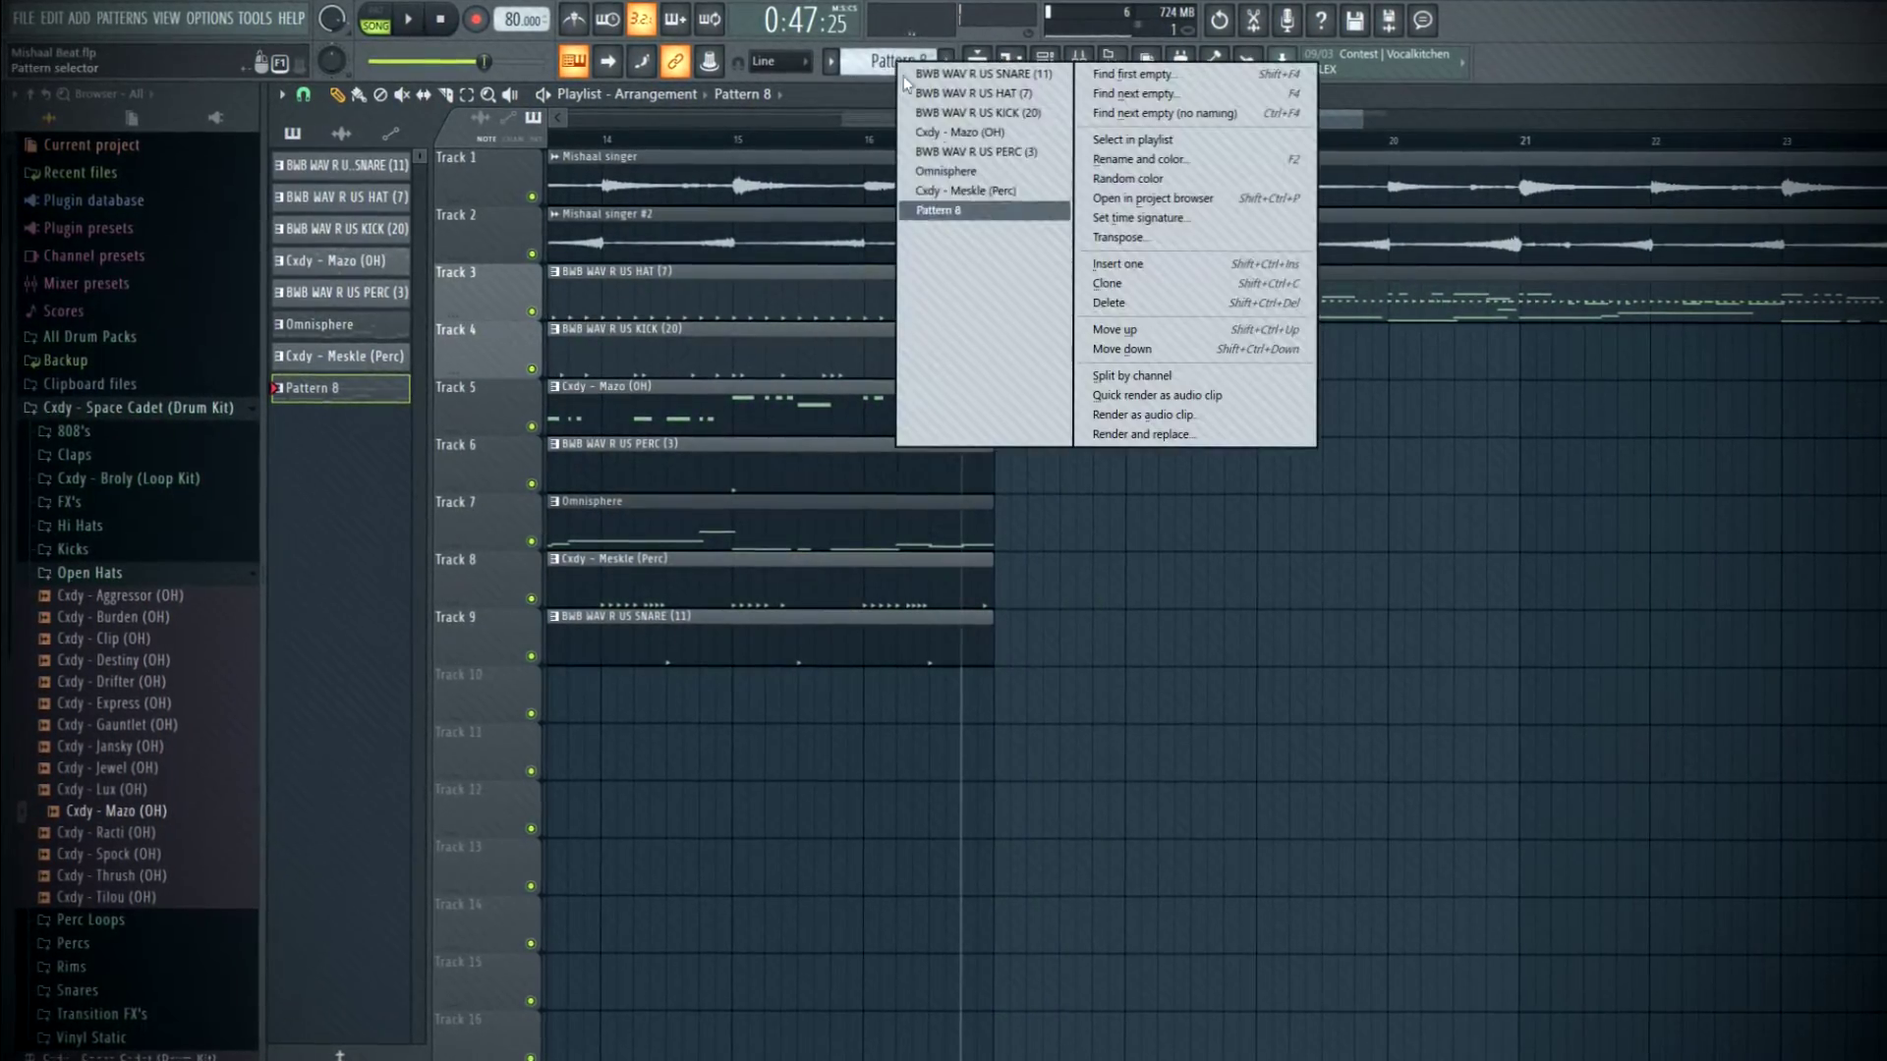
click(1161, 374)
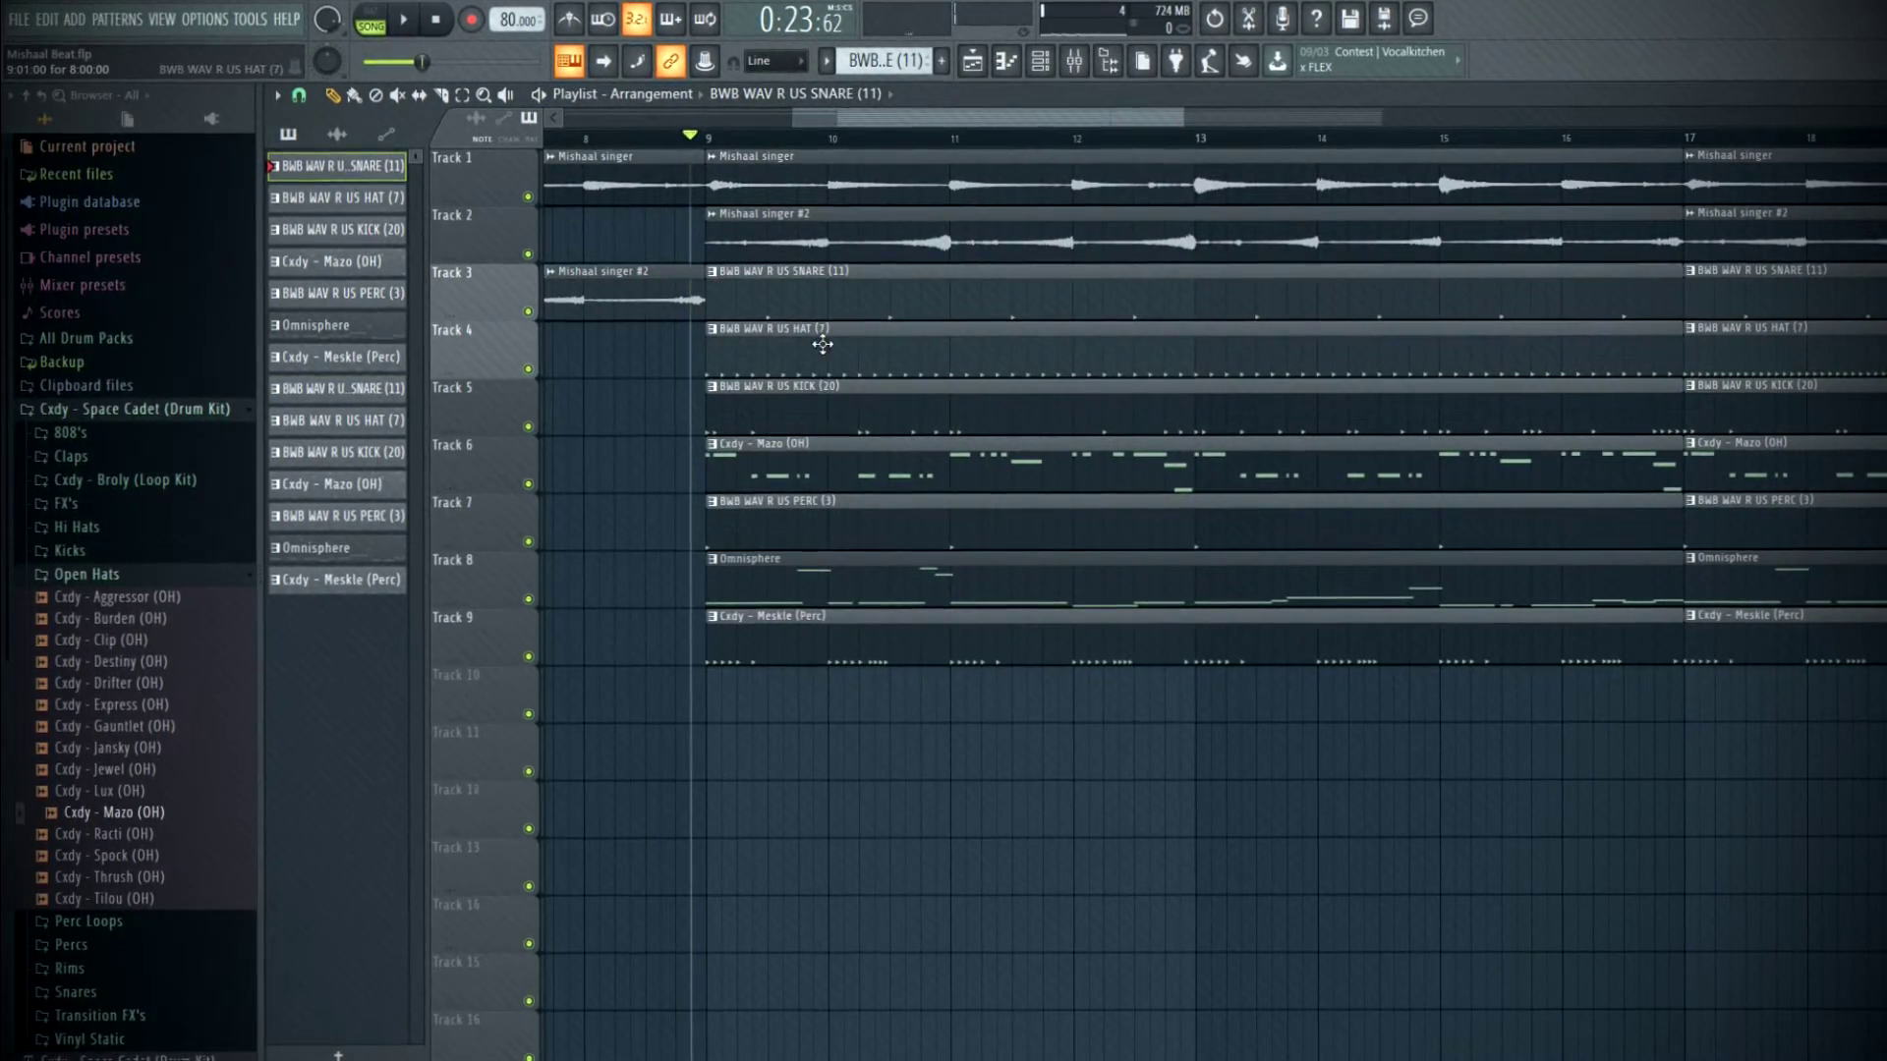
- Lower the two high Omnisphere notes at the end of bar 2 to G4 and D#4 and reduce their velocities to match the others
scroll(810, 383, down, 3)
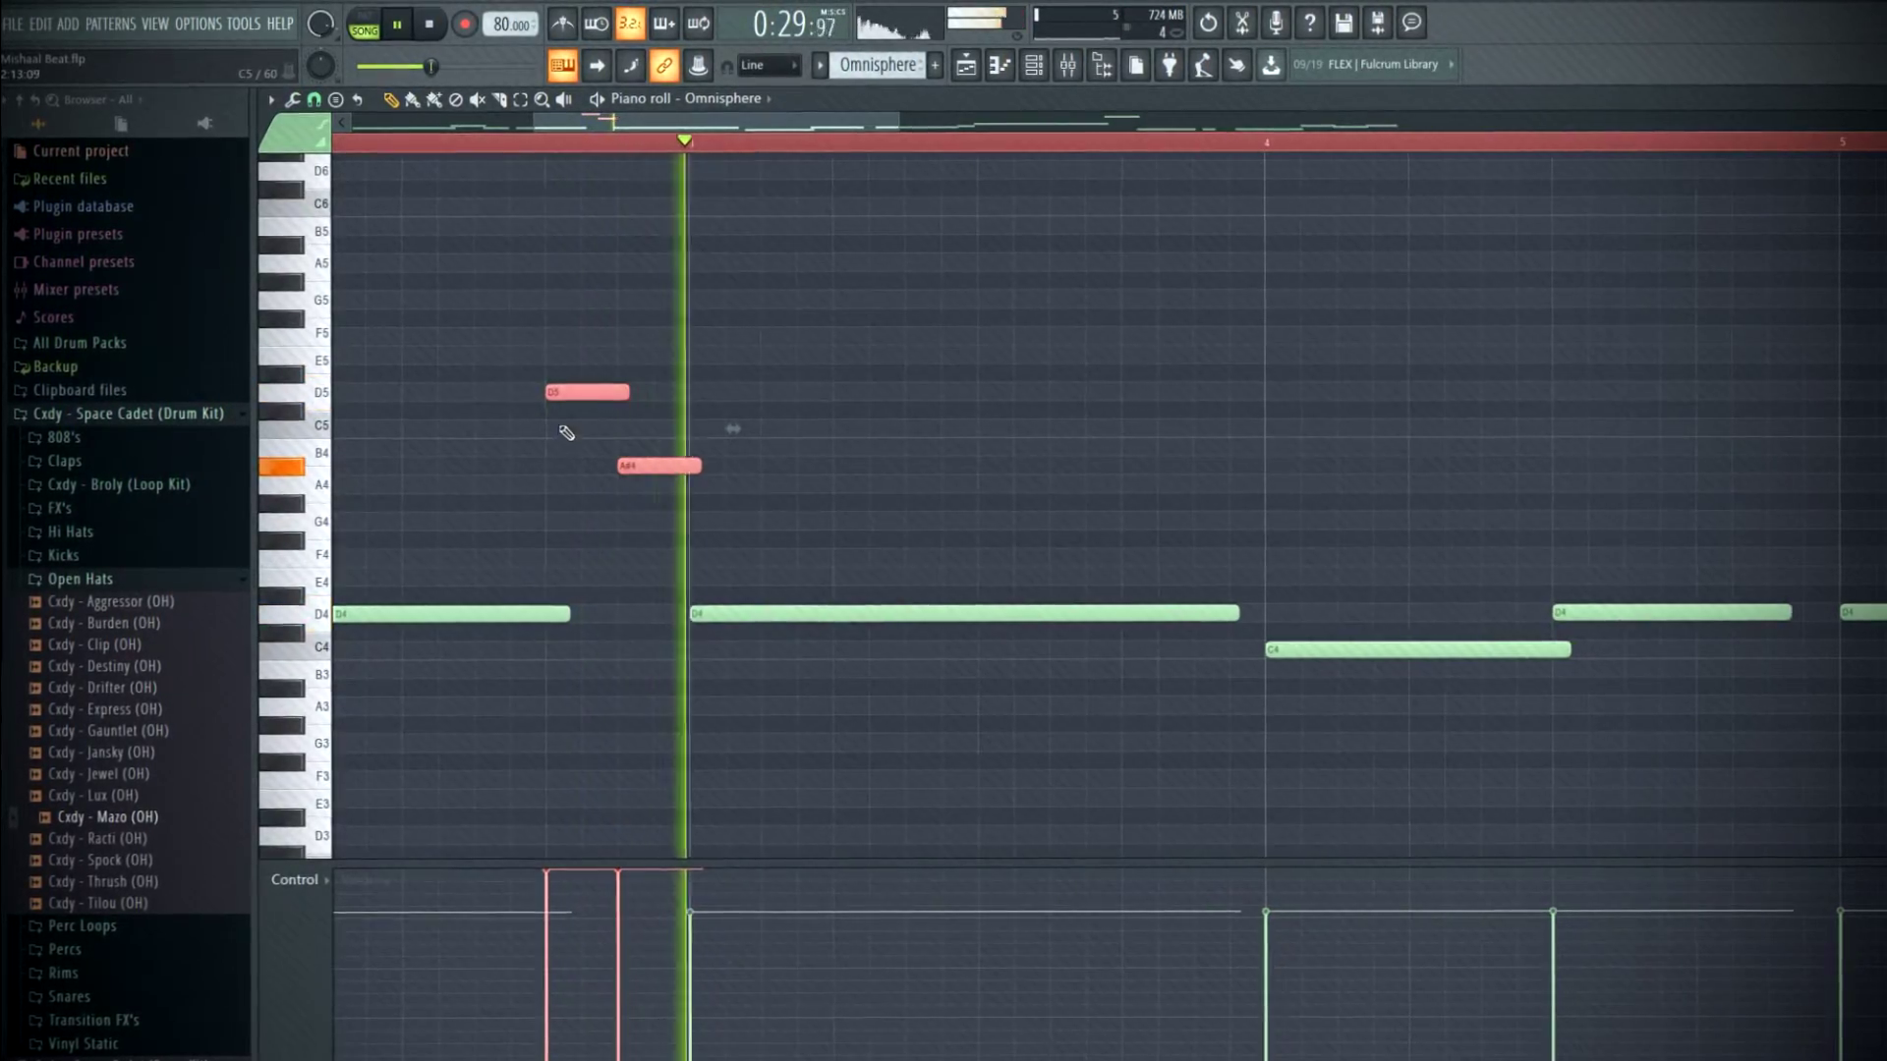
drag(589, 389, 589, 515)
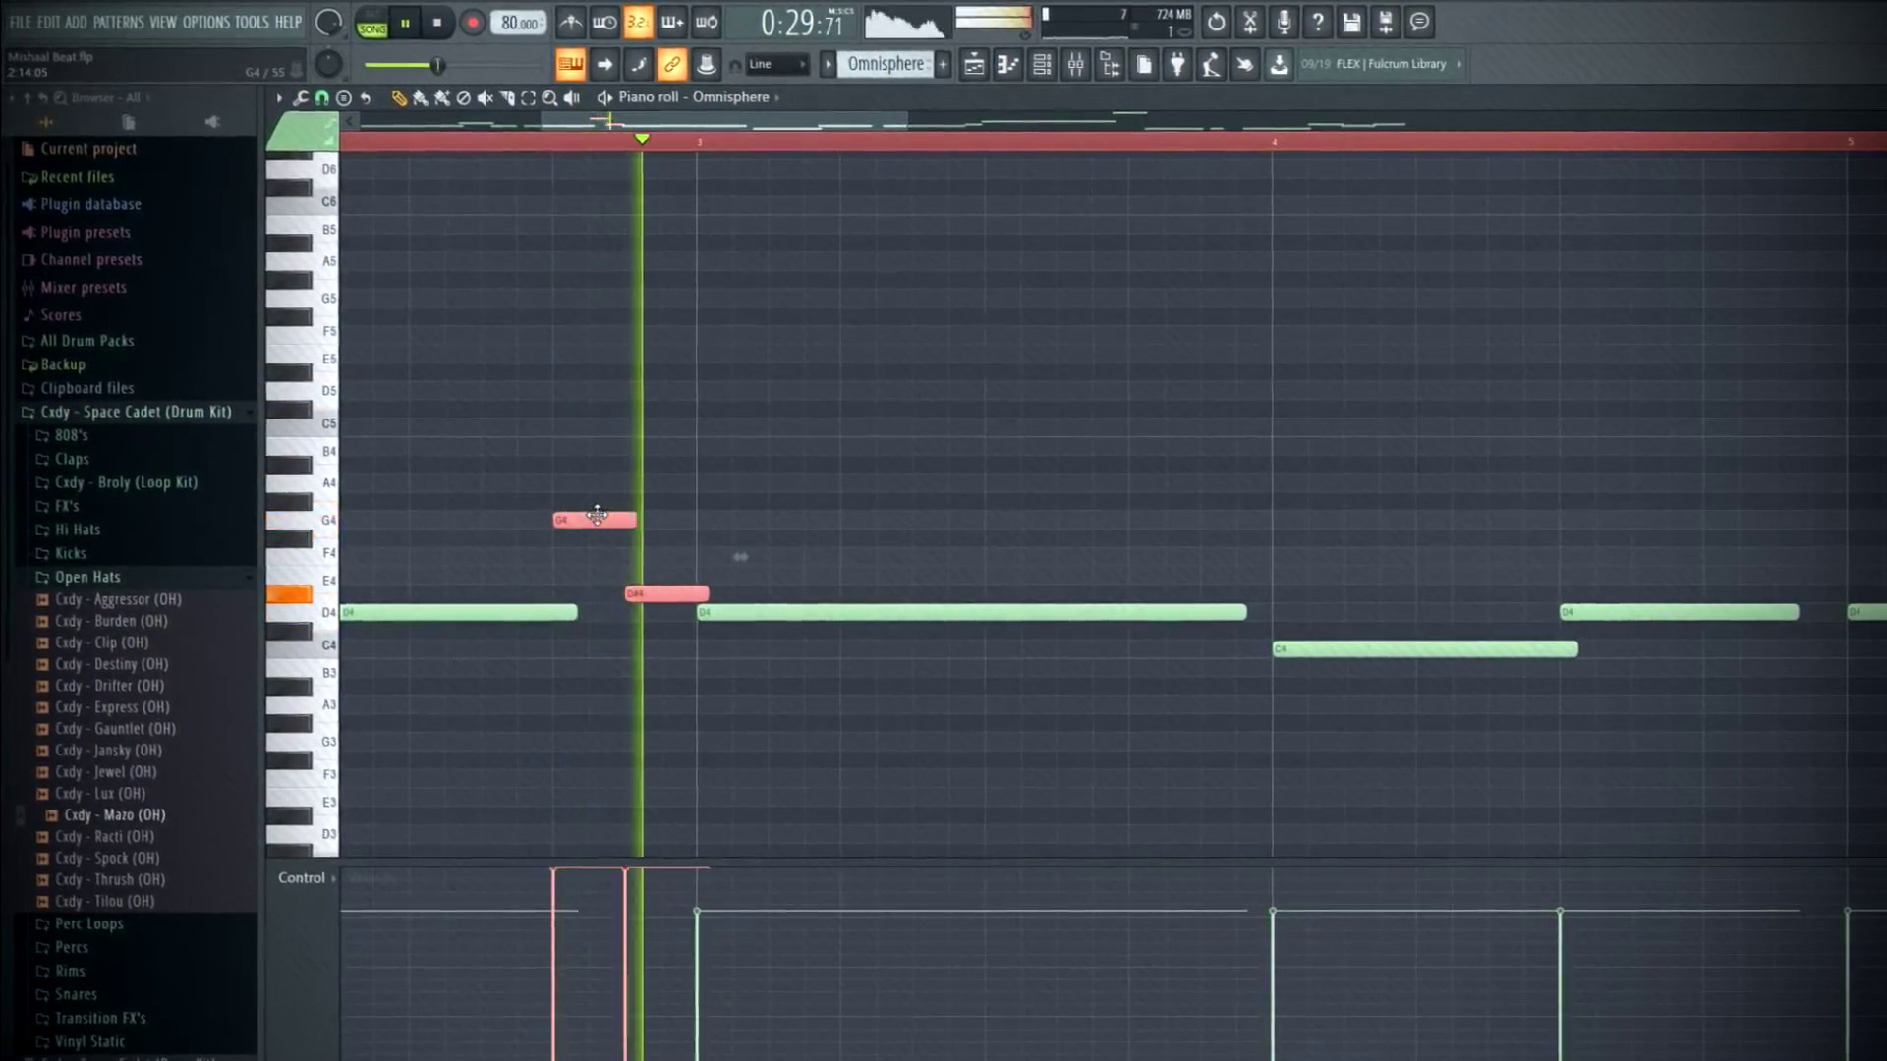
scroll(772, 552, down, 3)
click(735, 675)
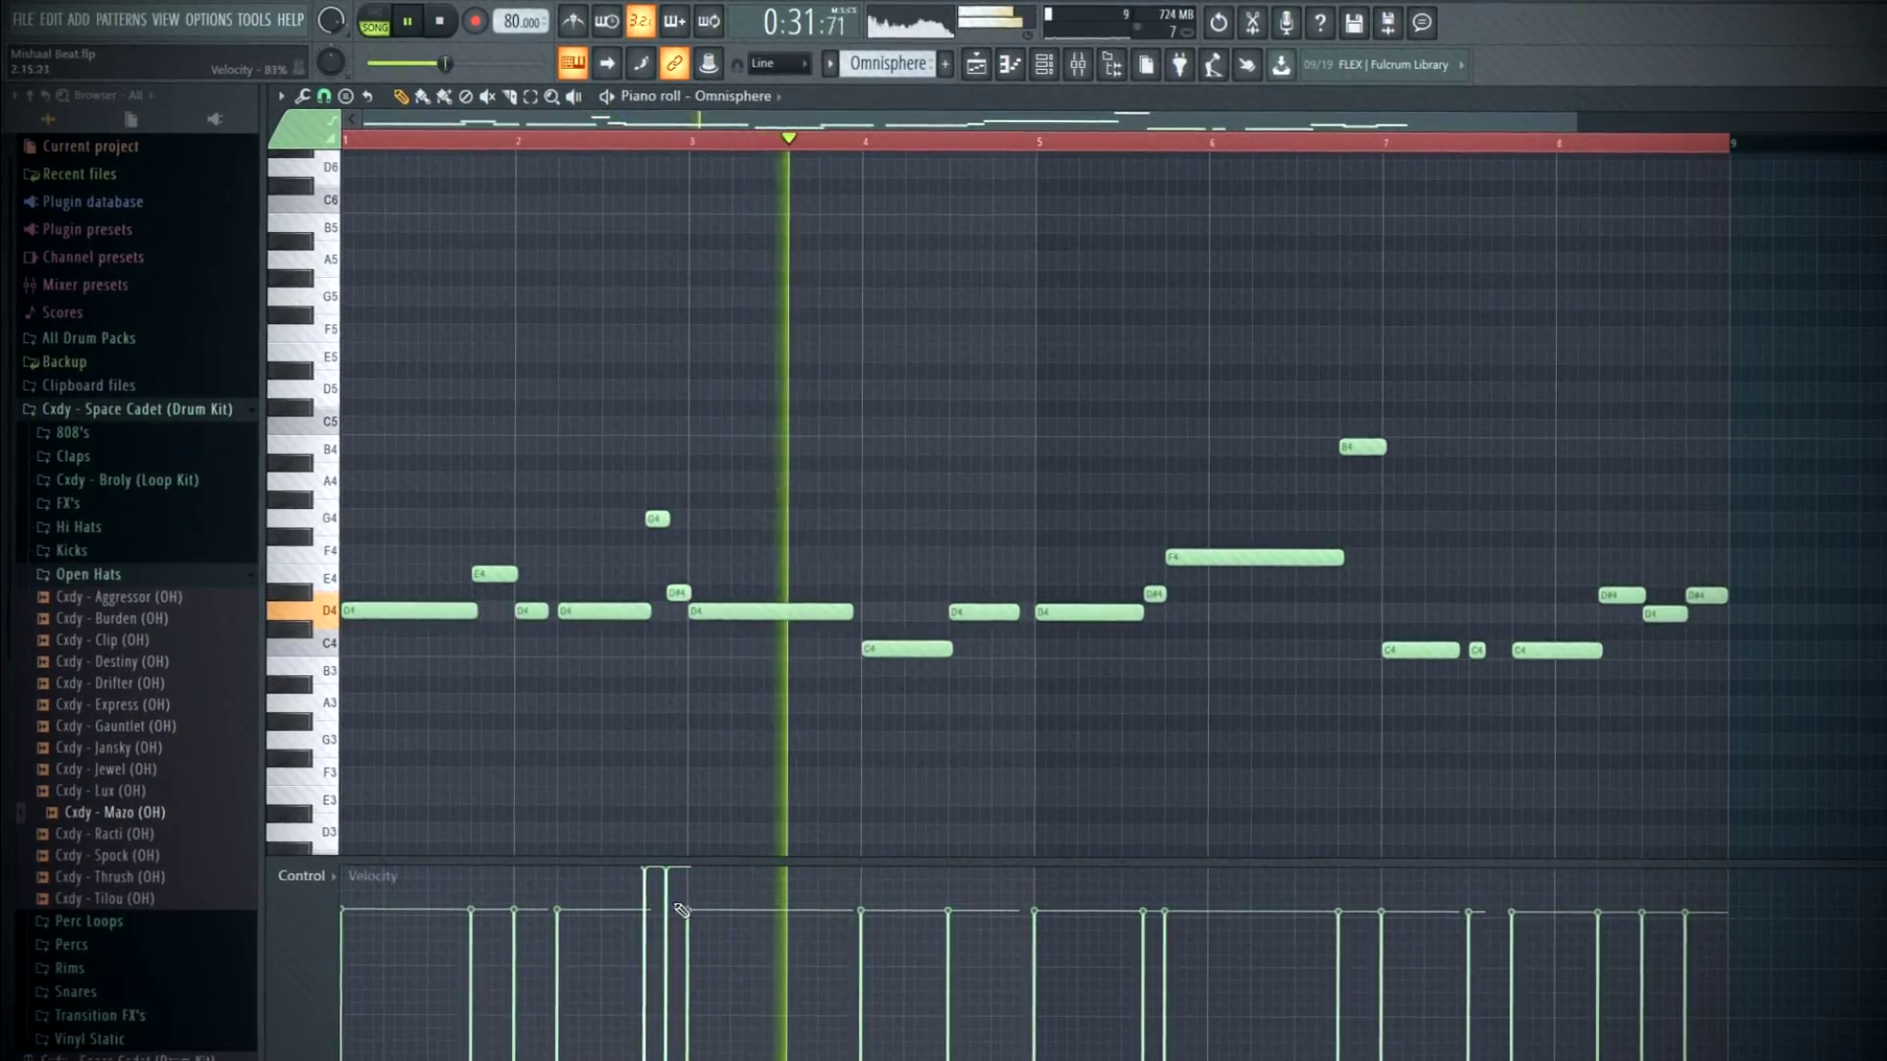
scroll(780, 642, down, 1)
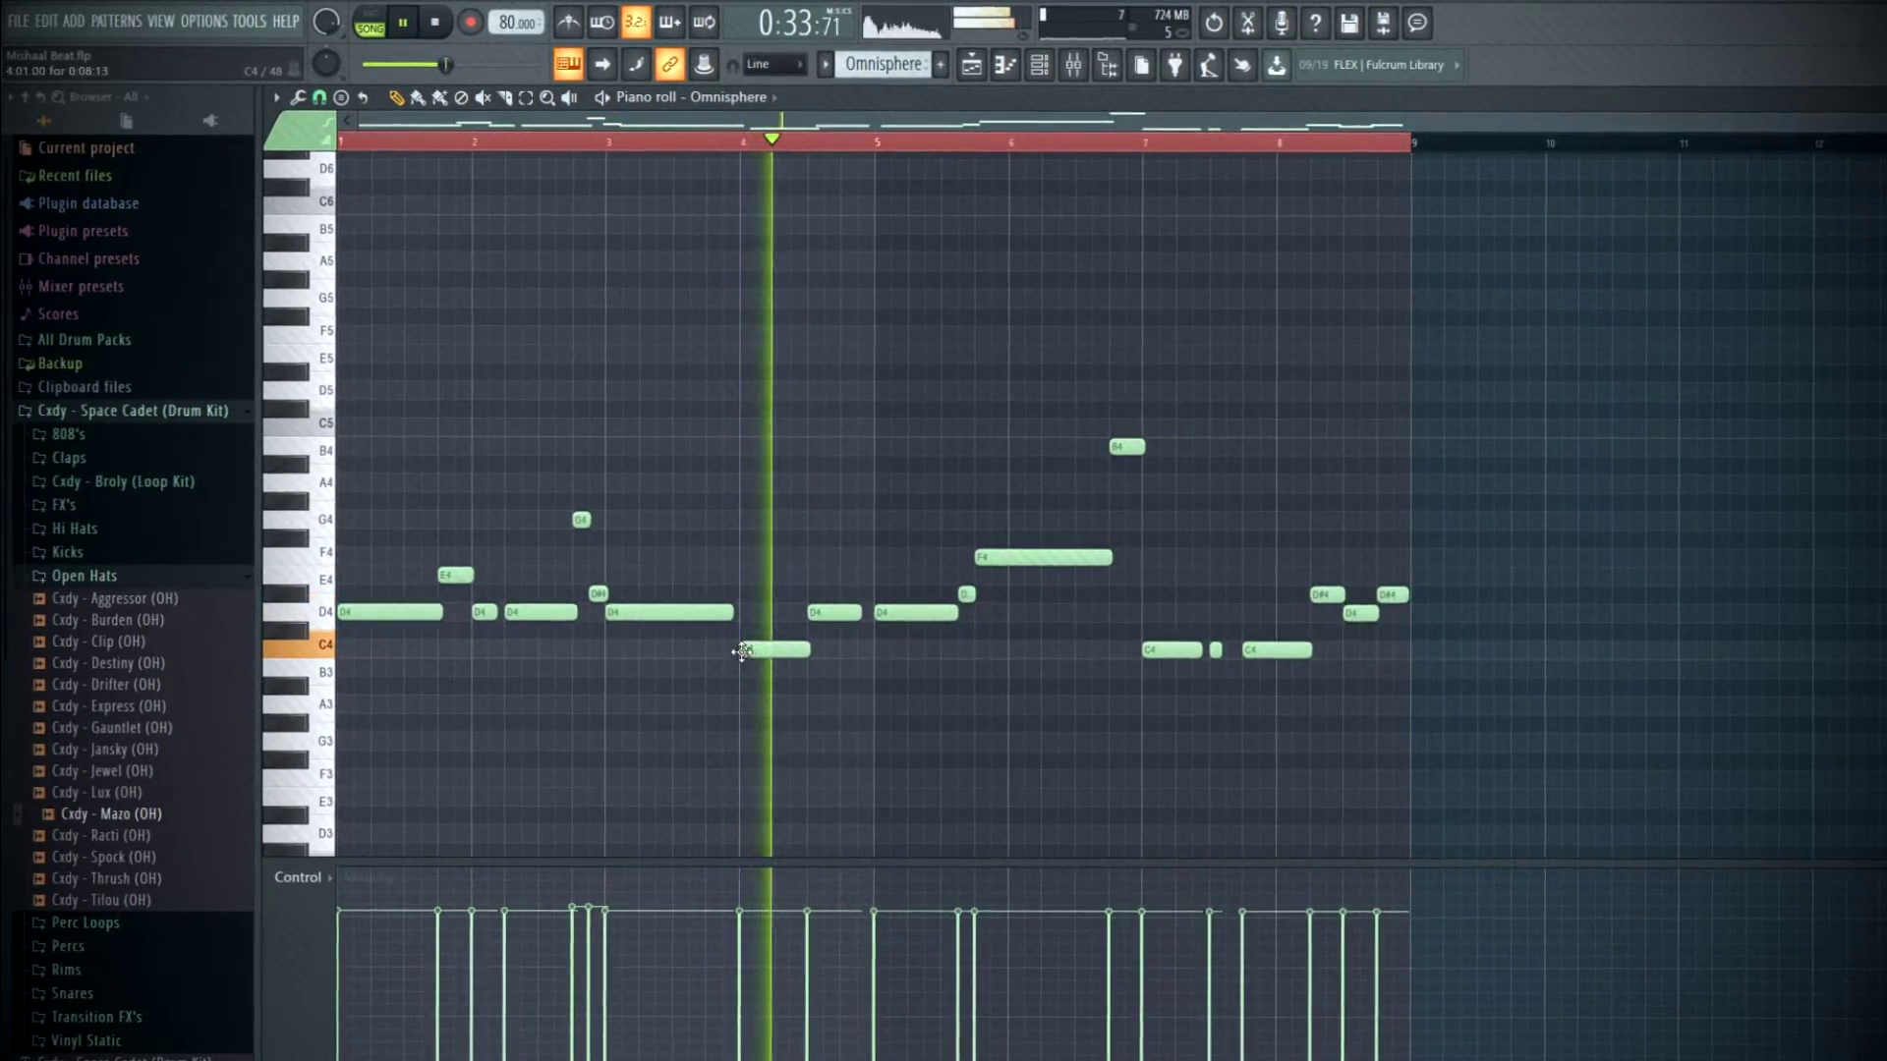
- Remove the hat clip from bars 9 to 16 and duplicate the clips of bars 9 to 24 at bar 25, leaving the first hat section empty
scroll(733, 614, up, 3)
key(ctrl+z)
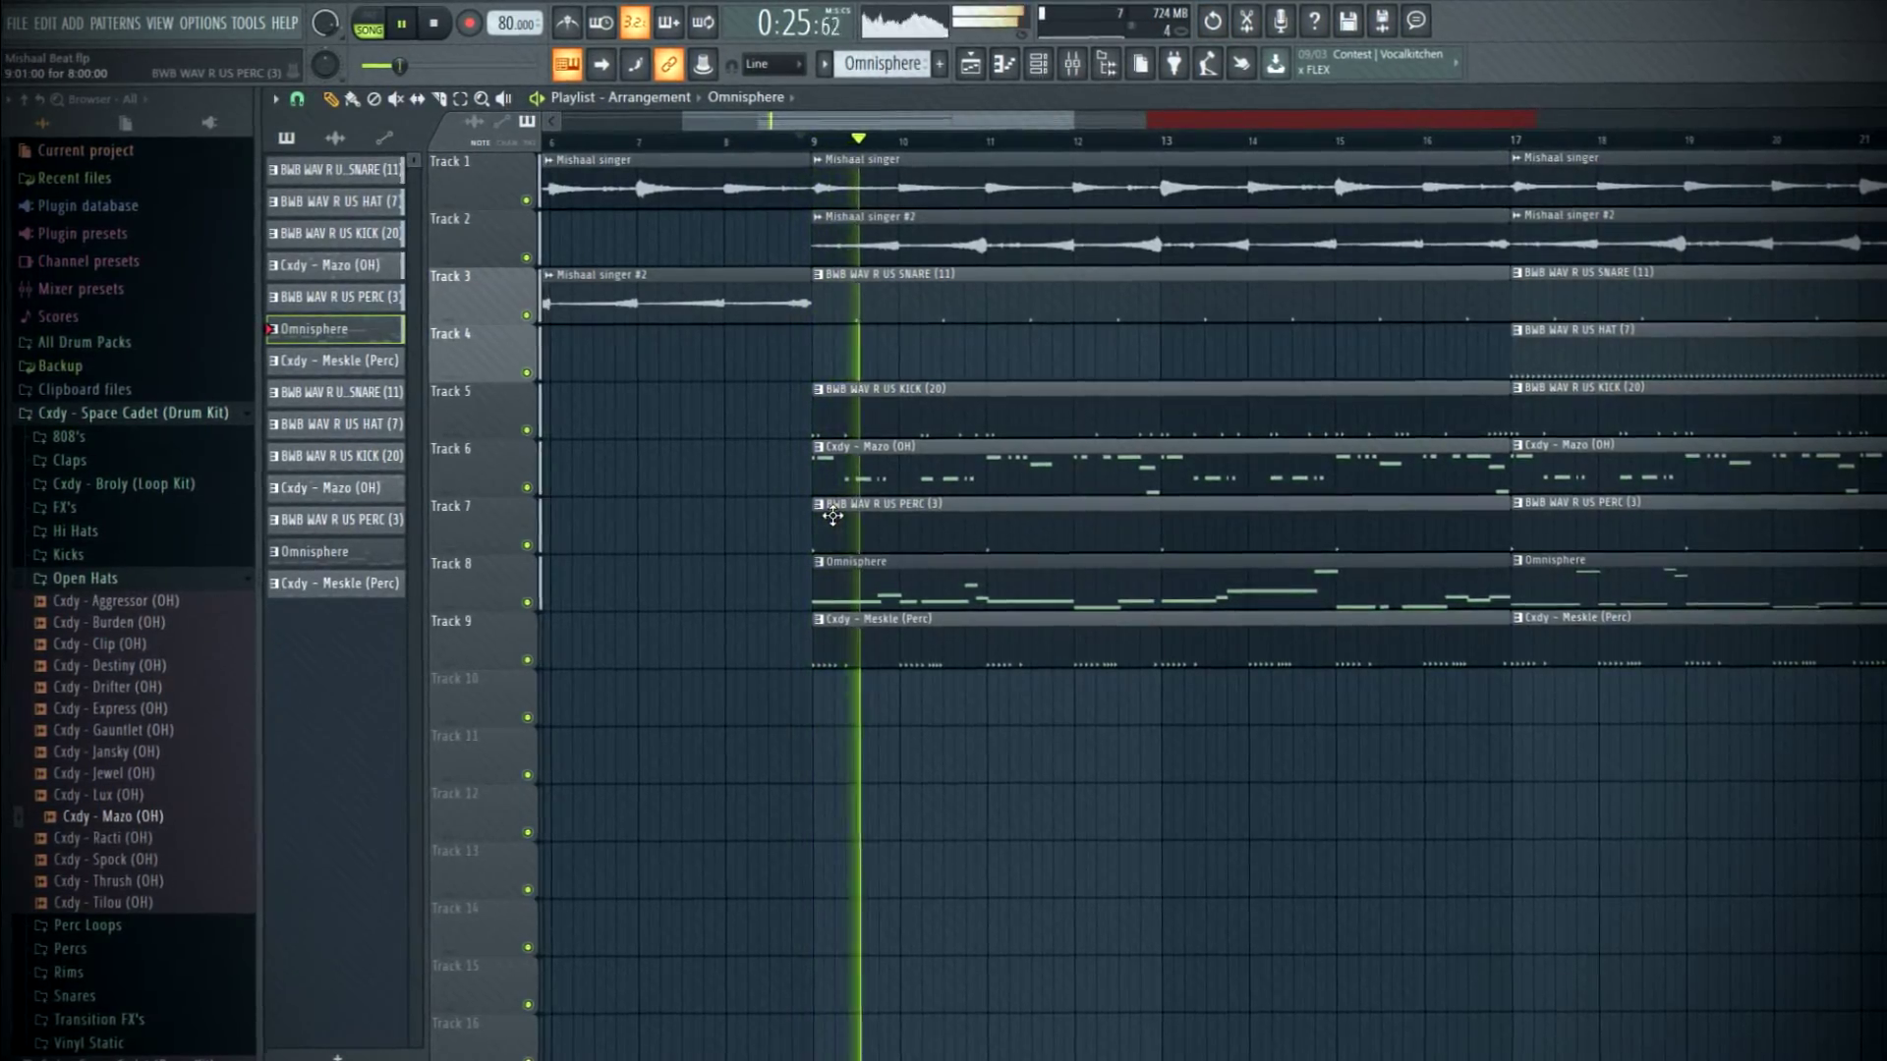
scroll(832, 516, down, 2)
scroll(886, 528, up, 3)
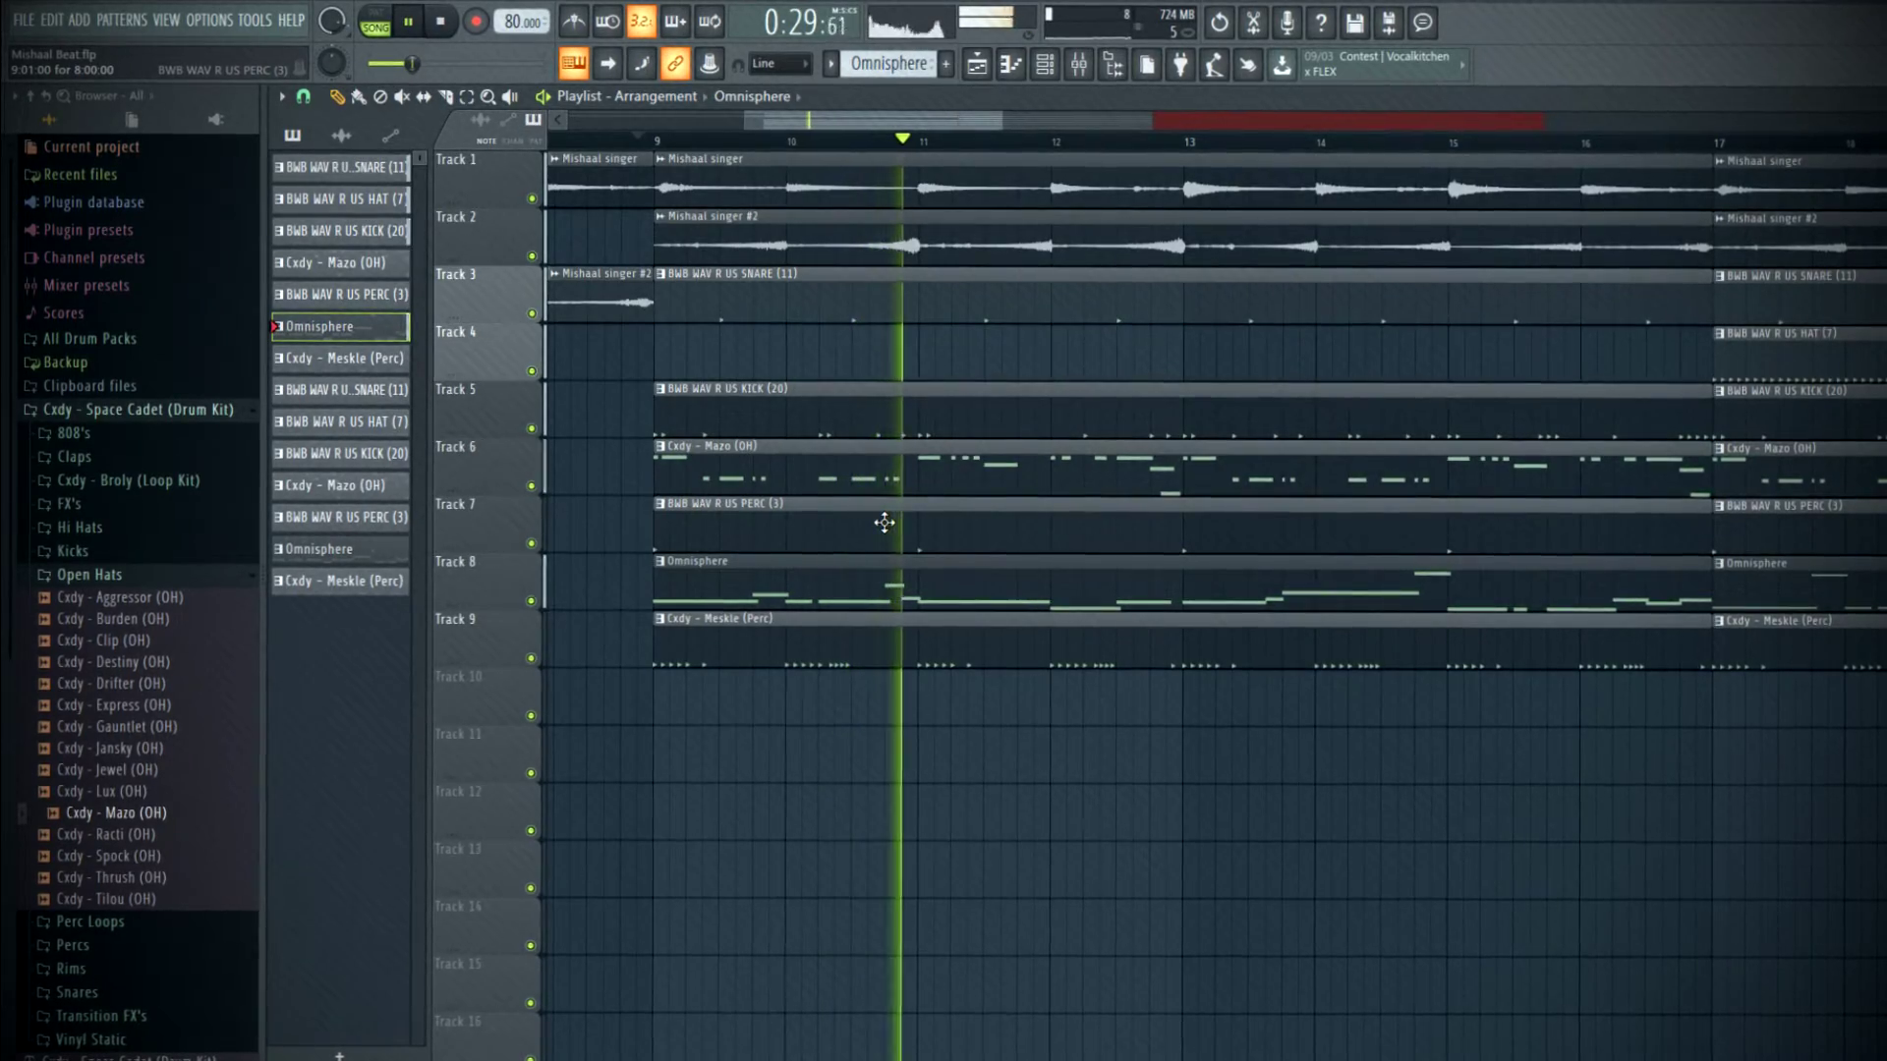
scroll(885, 522, down, 3)
scroll(884, 523, down, 2)
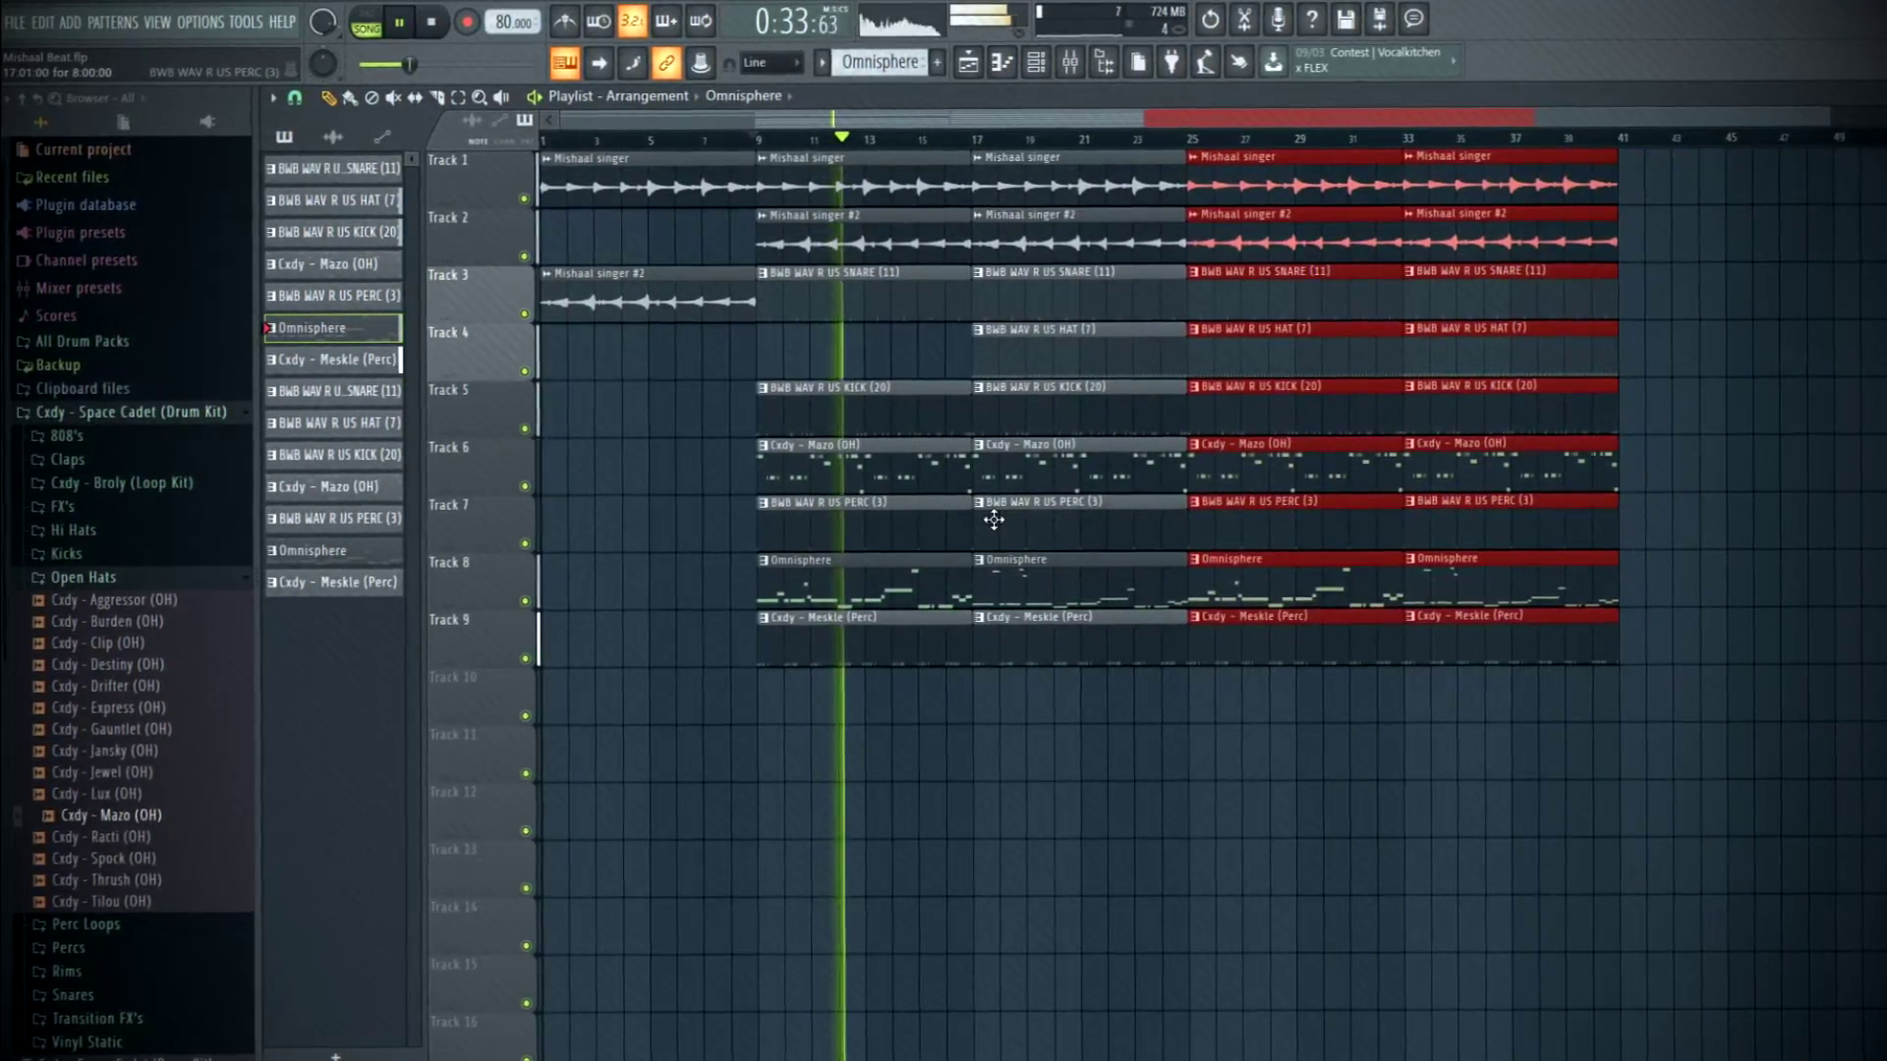
scroll(984, 521, up, 2)
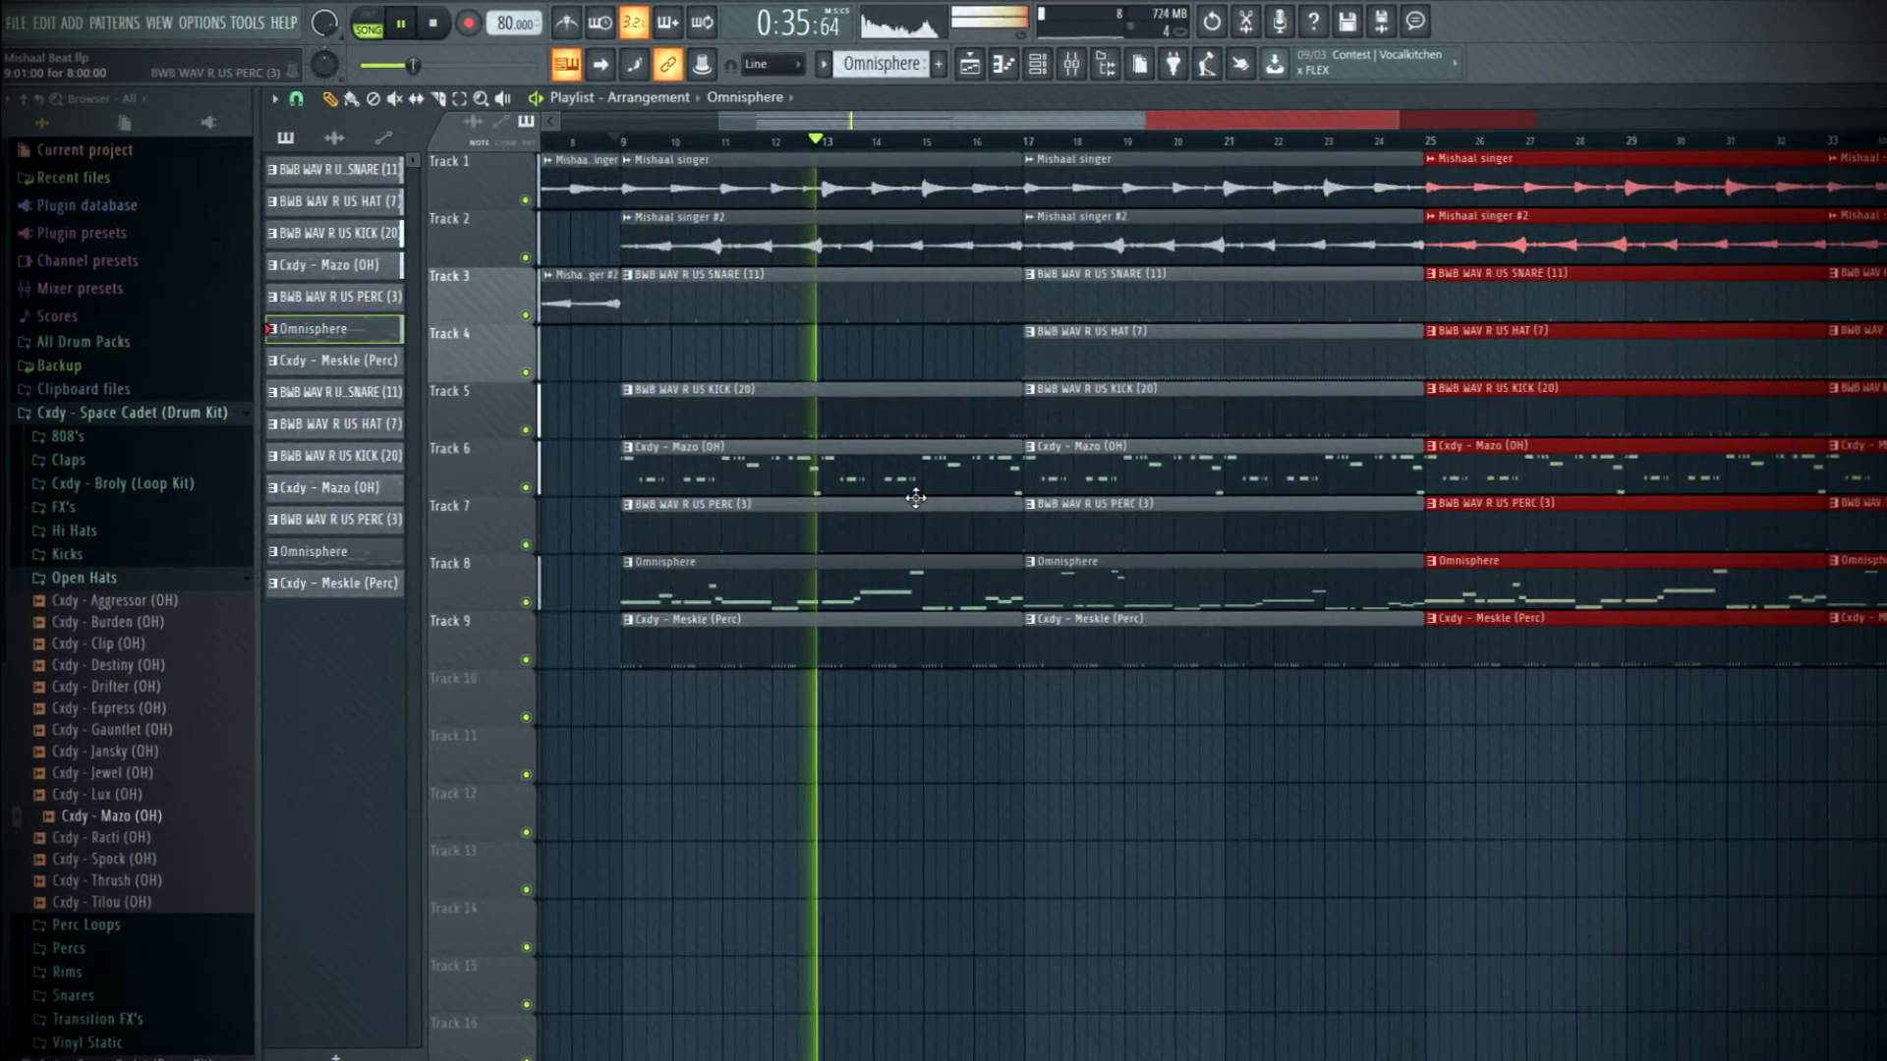
- Lower the velocity of all notes in the BWB WAV R US HAT (7) pattern and return to the playlist
scroll(919, 497, down, 3)
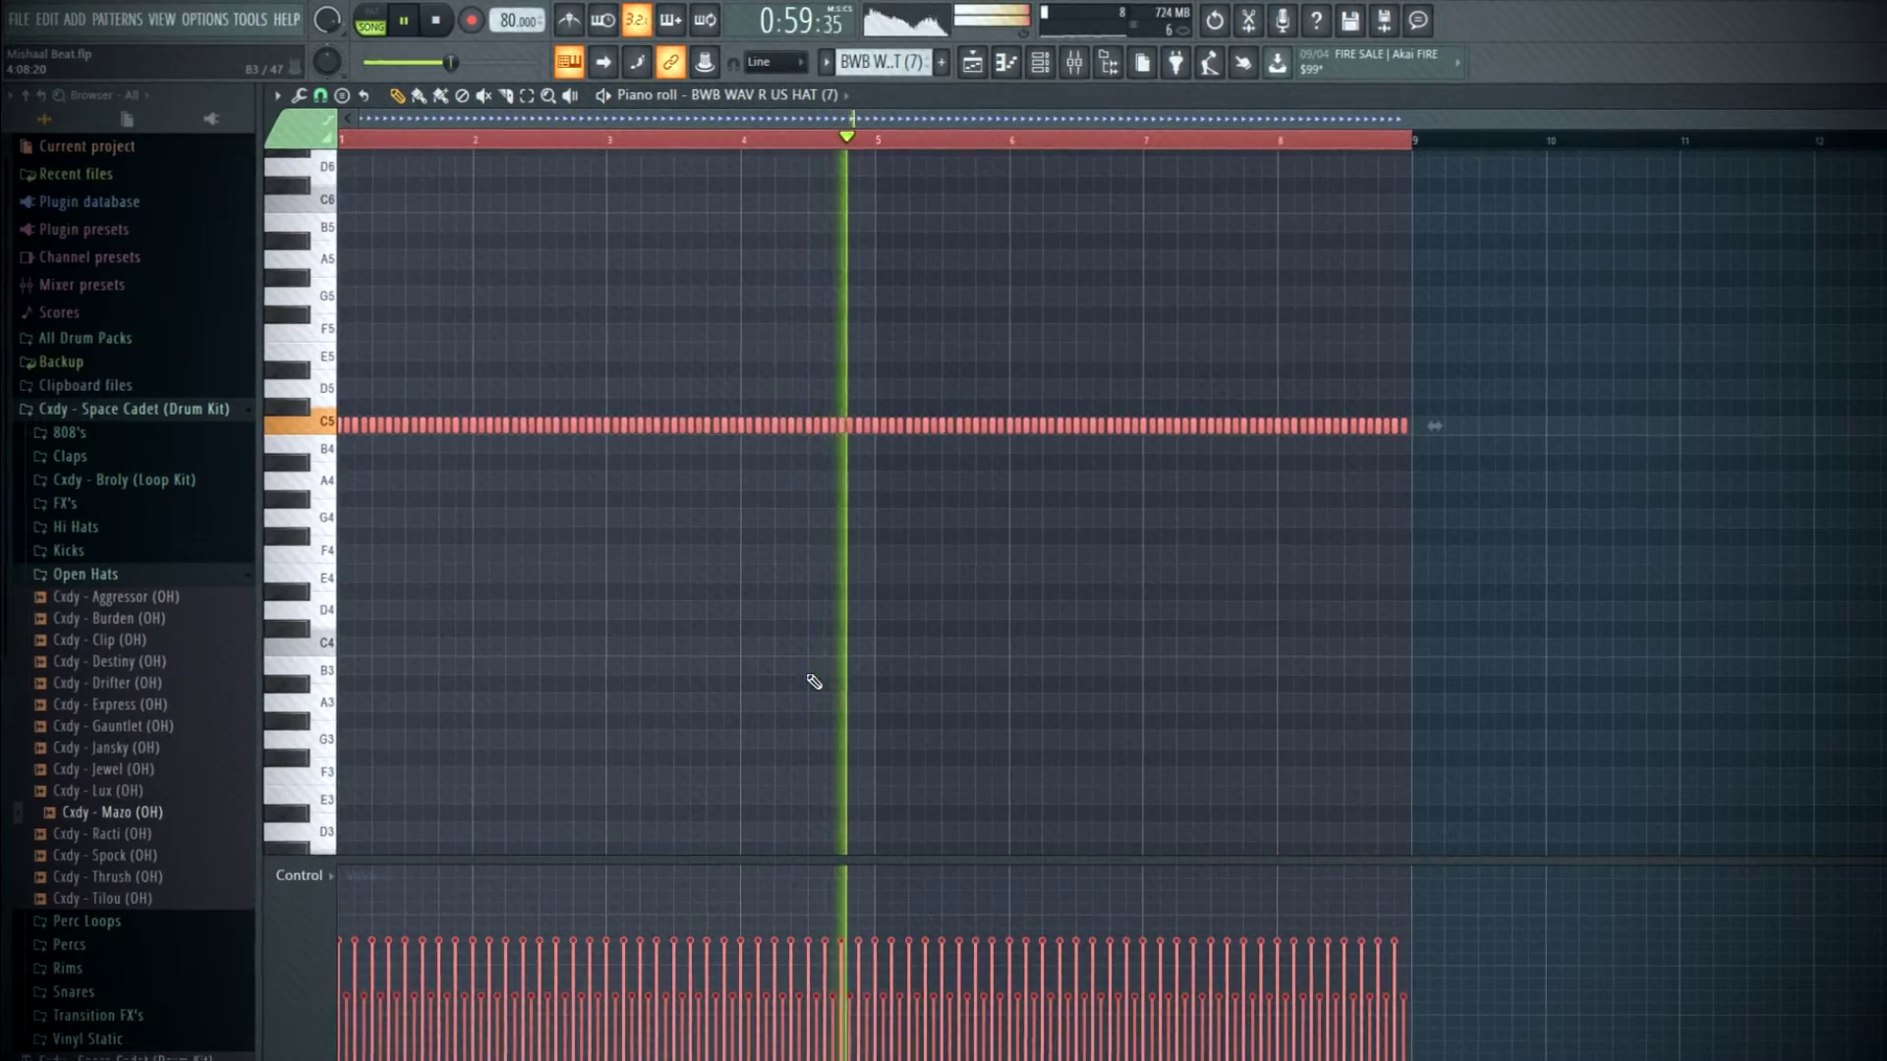
key(F7)
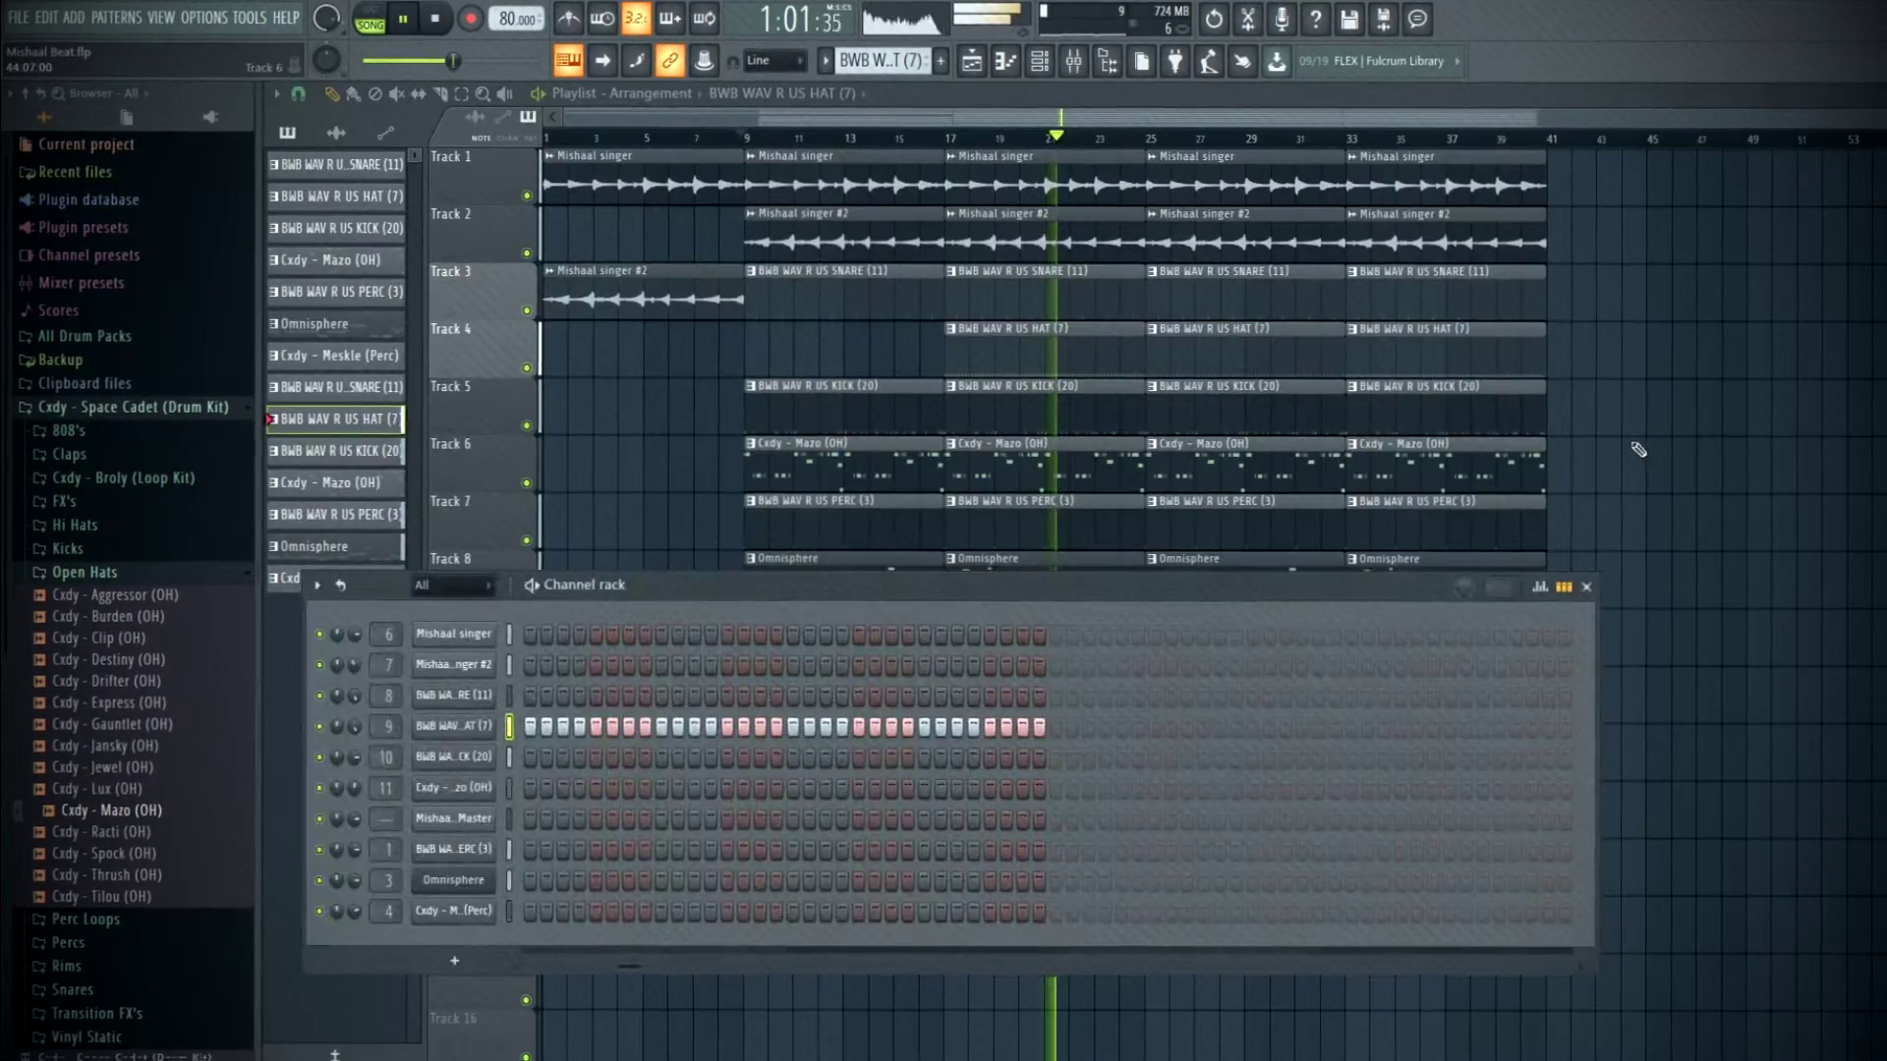
key(F6)
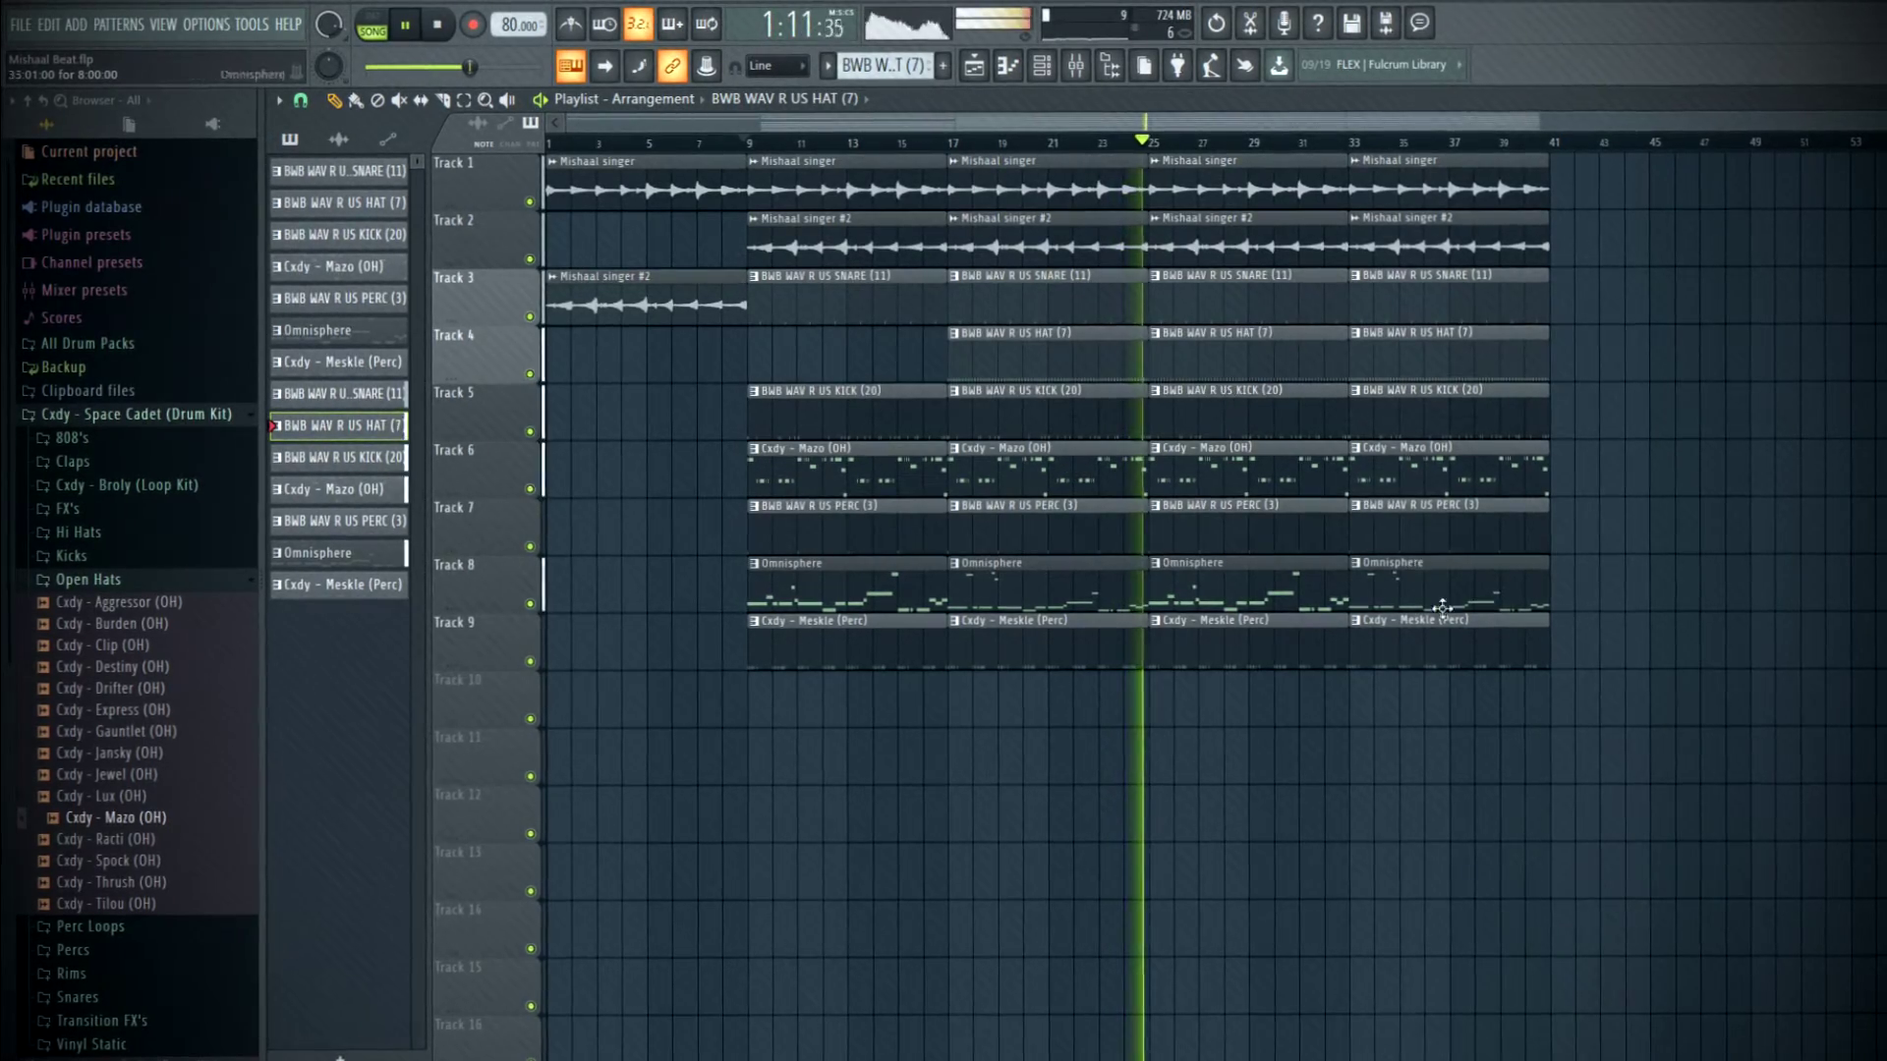
- Remove the Mazo and Meskle clips from bars 25 to 32 and add a section at bar 33 without hats, bringing Omnisphere in at bar 37
scroll(1278, 551, up, 5)
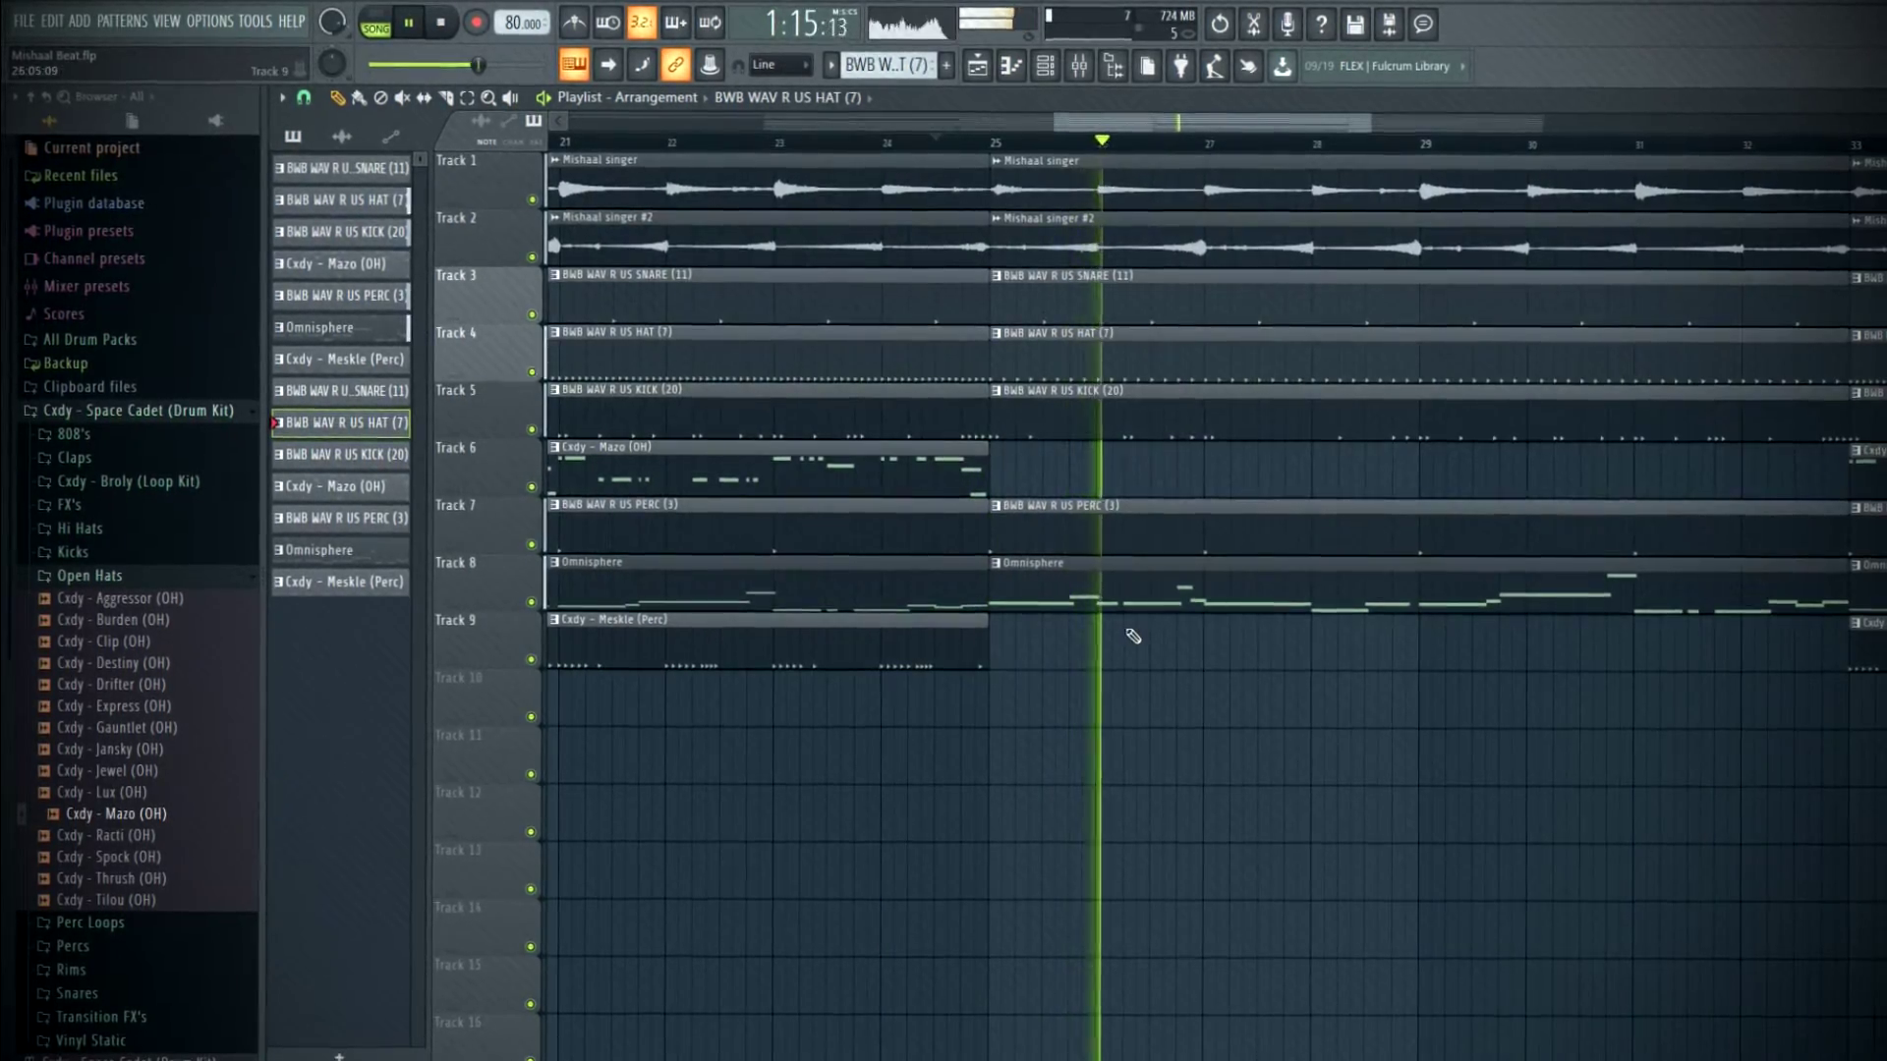
scroll(1228, 632, down, 5)
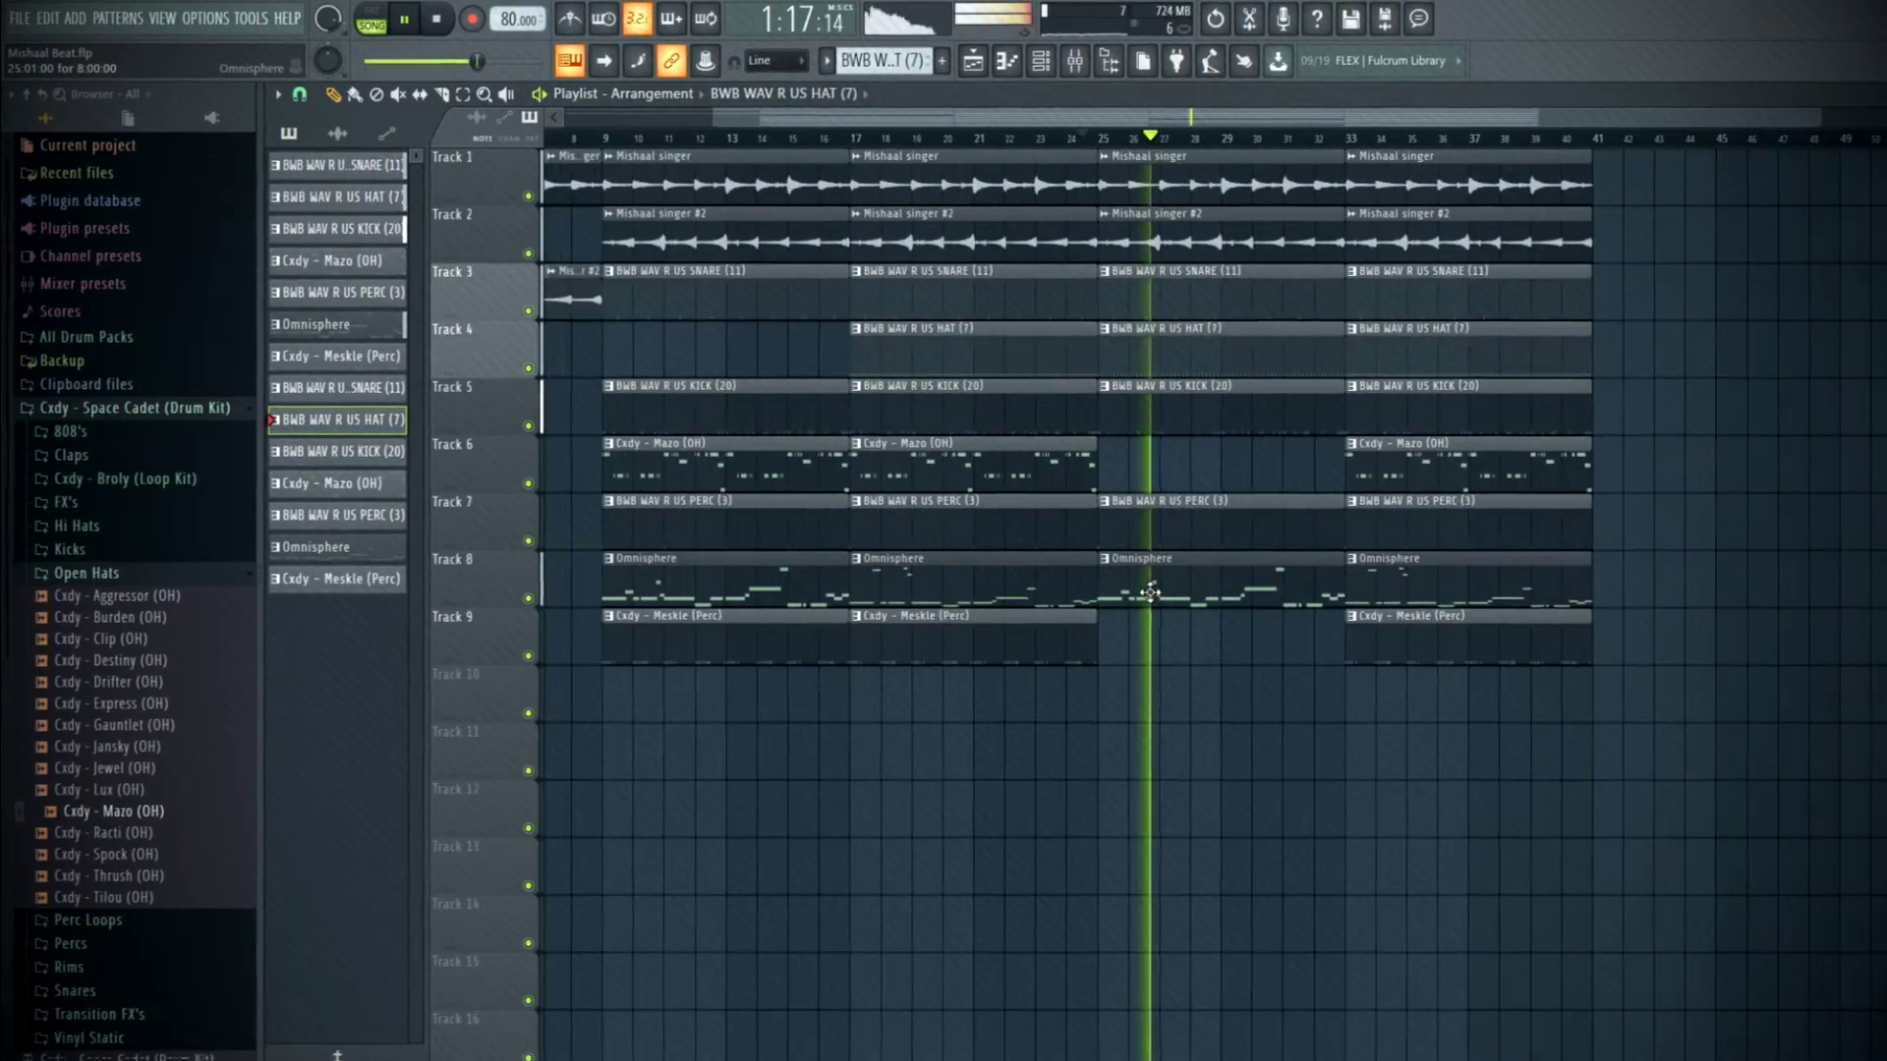
scroll(1234, 632, up, 1)
scroll(1219, 605, up, 1)
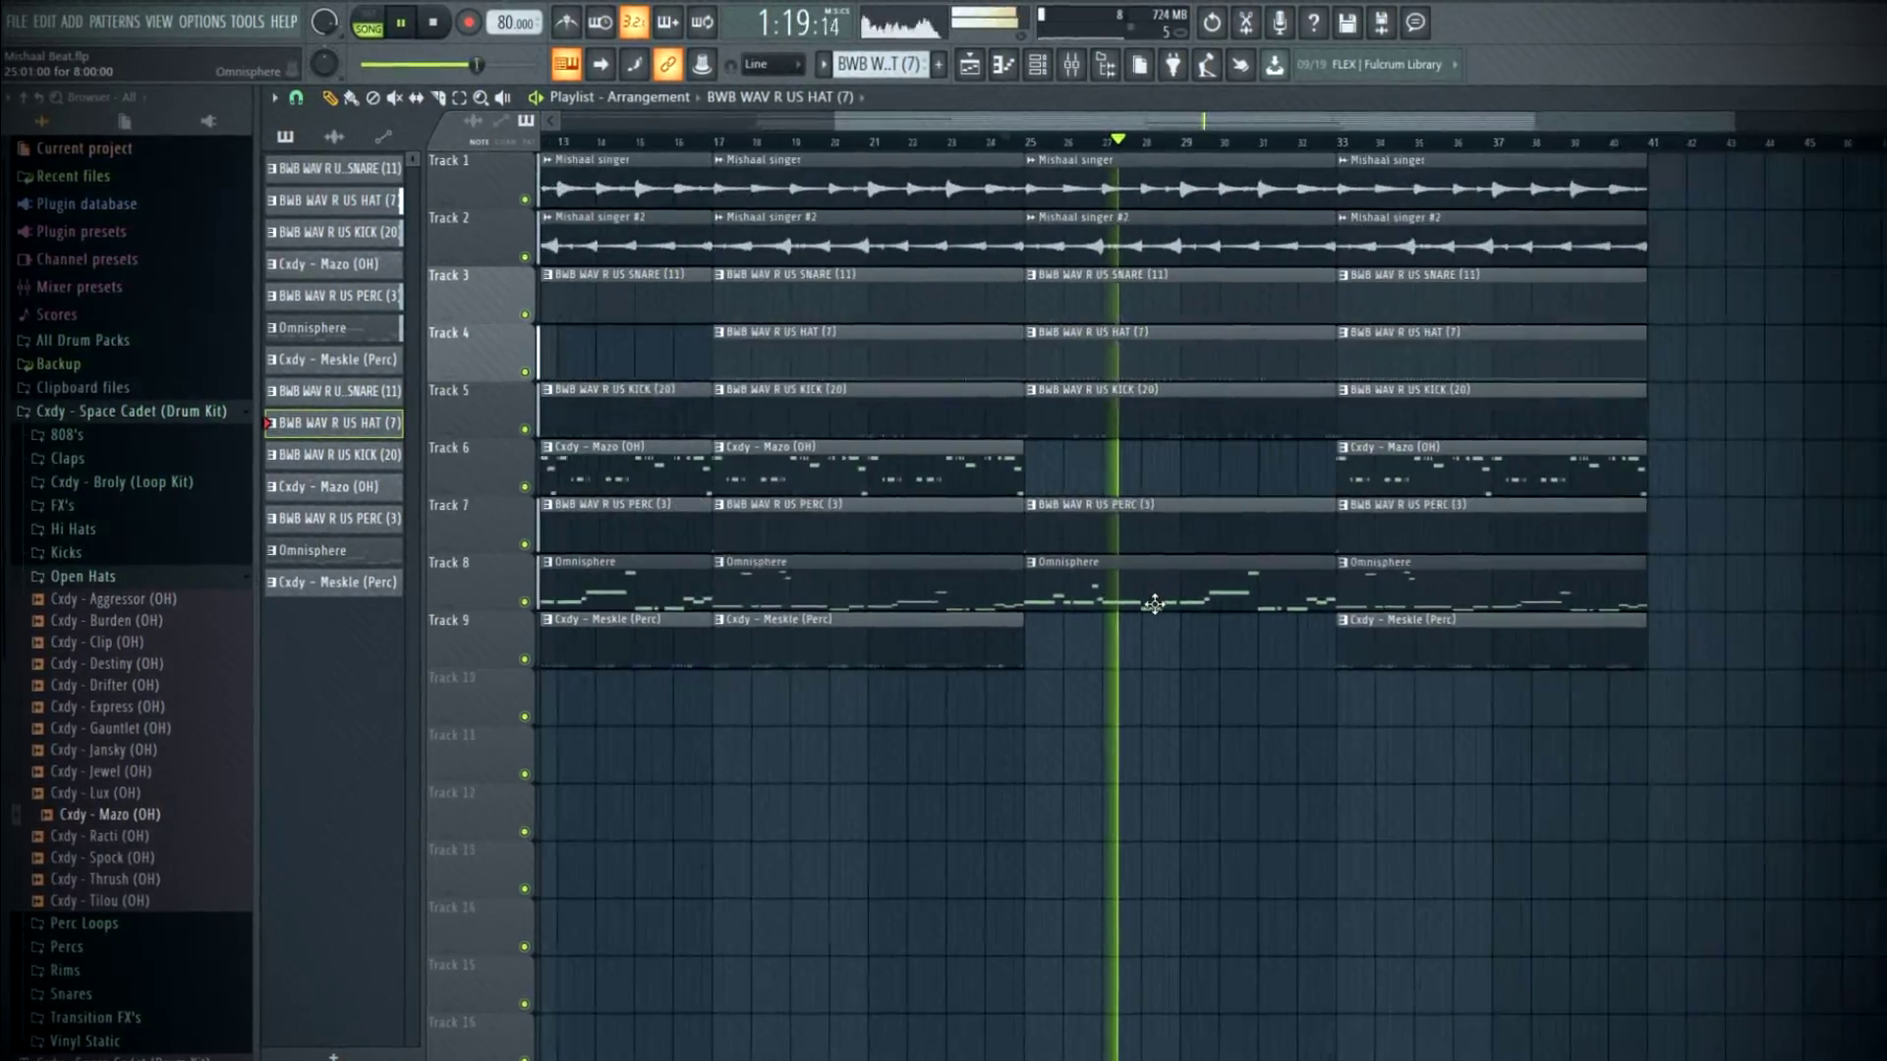
scroll(1145, 463, down, 3)
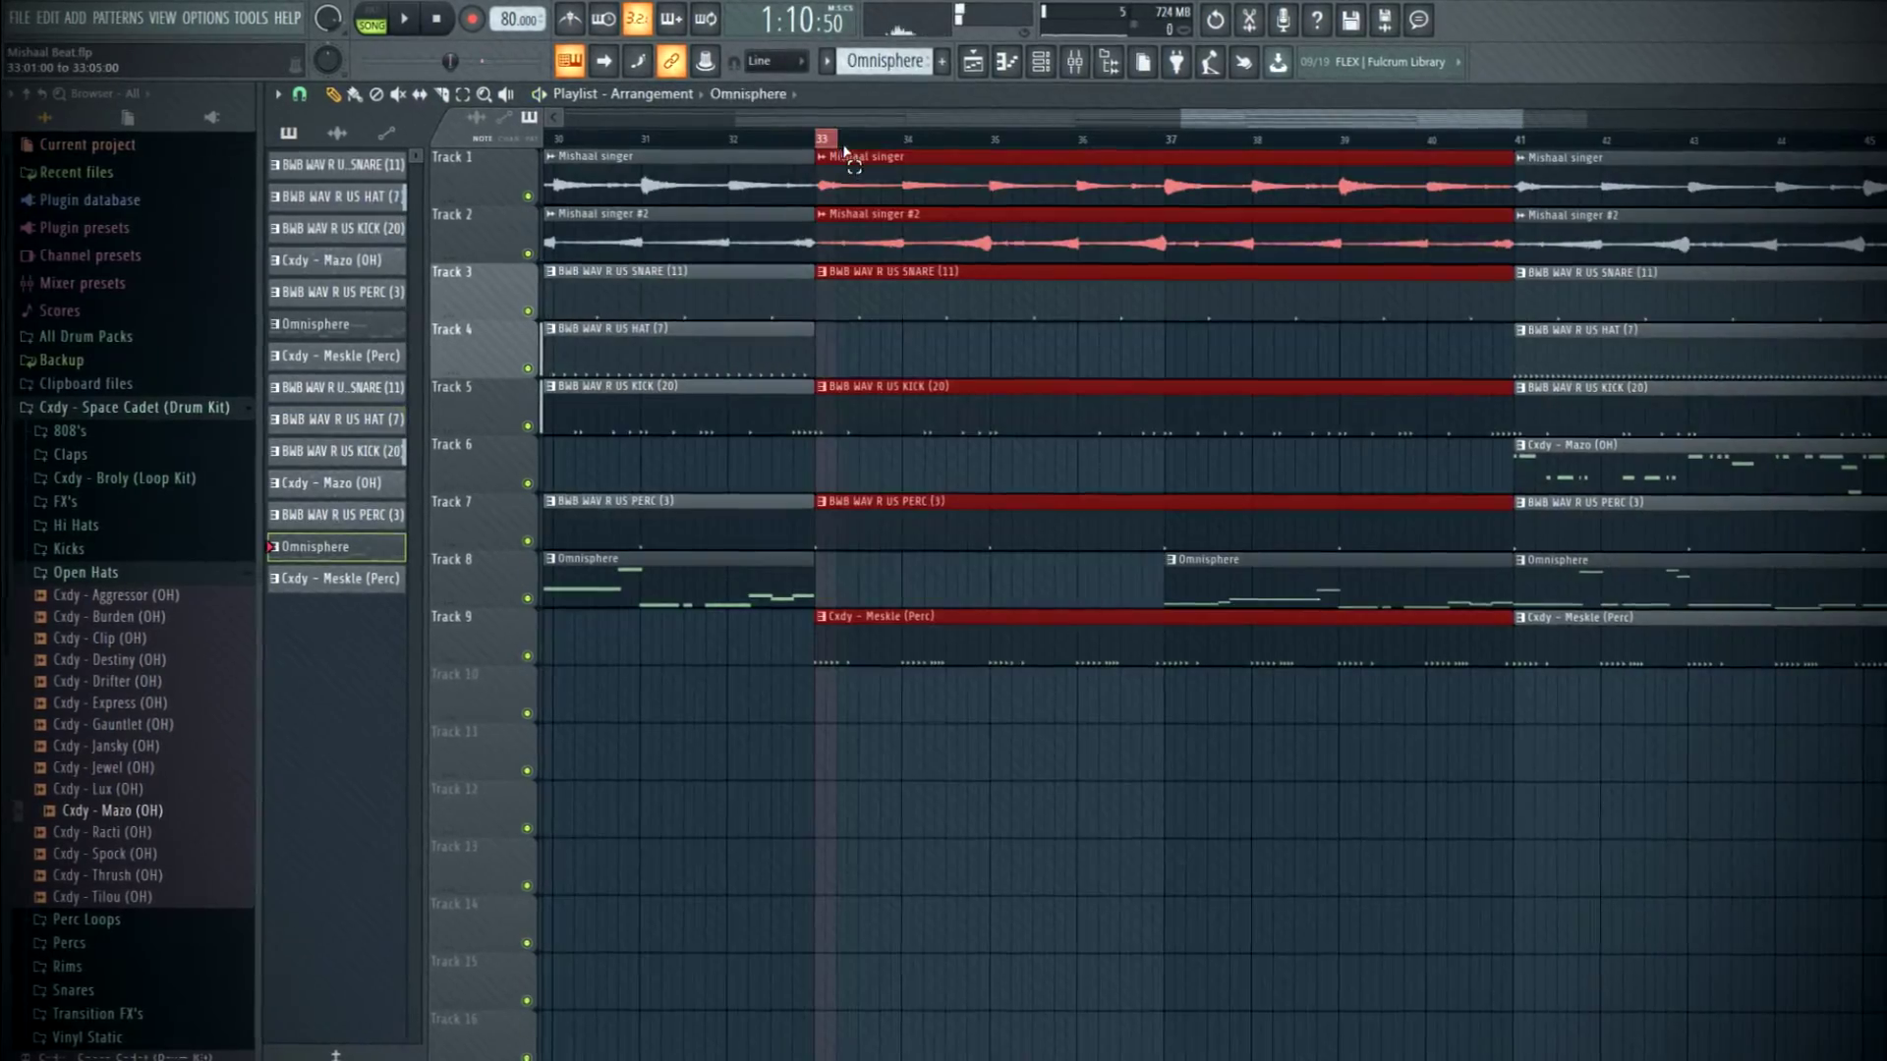
- Select bars 33 to 36 in the playlist and add Fruity Love Philter to the master mixer track
drag(835, 144, 1152, 144)
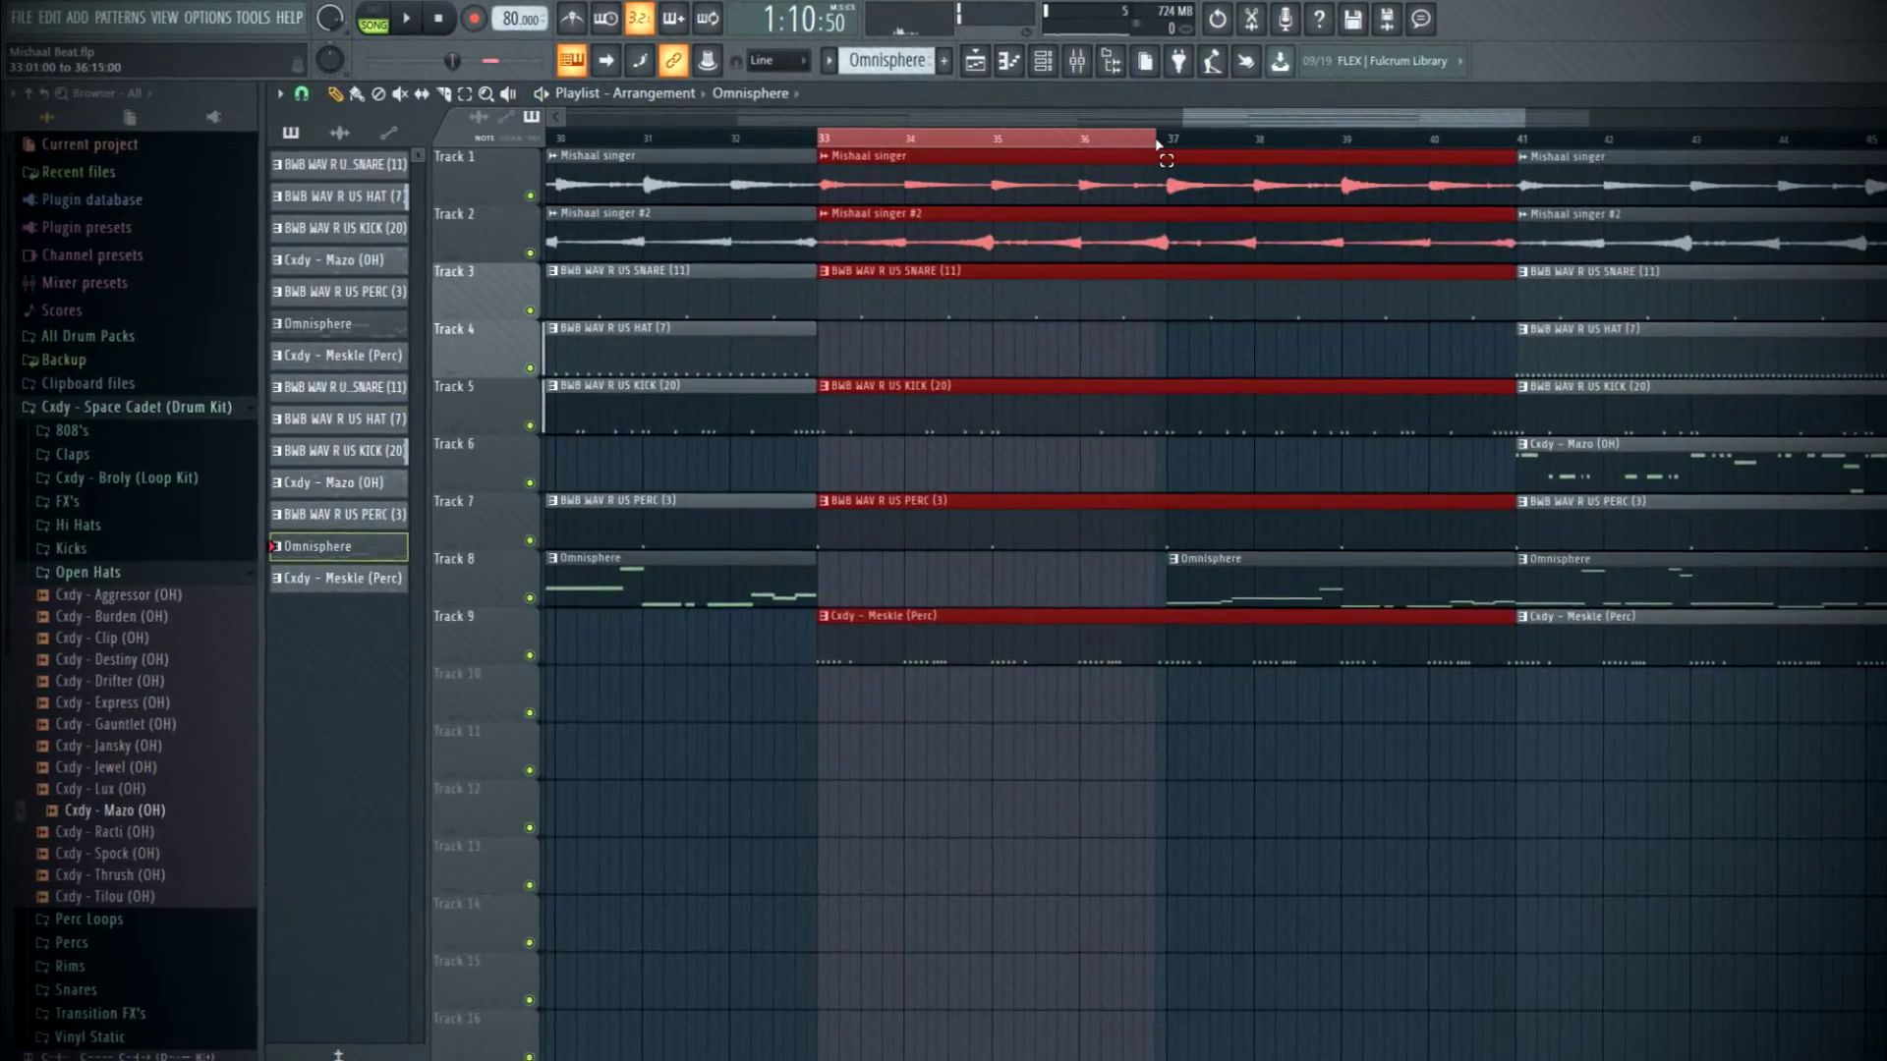
click(1078, 75)
click(1138, 551)
click(1357, 596)
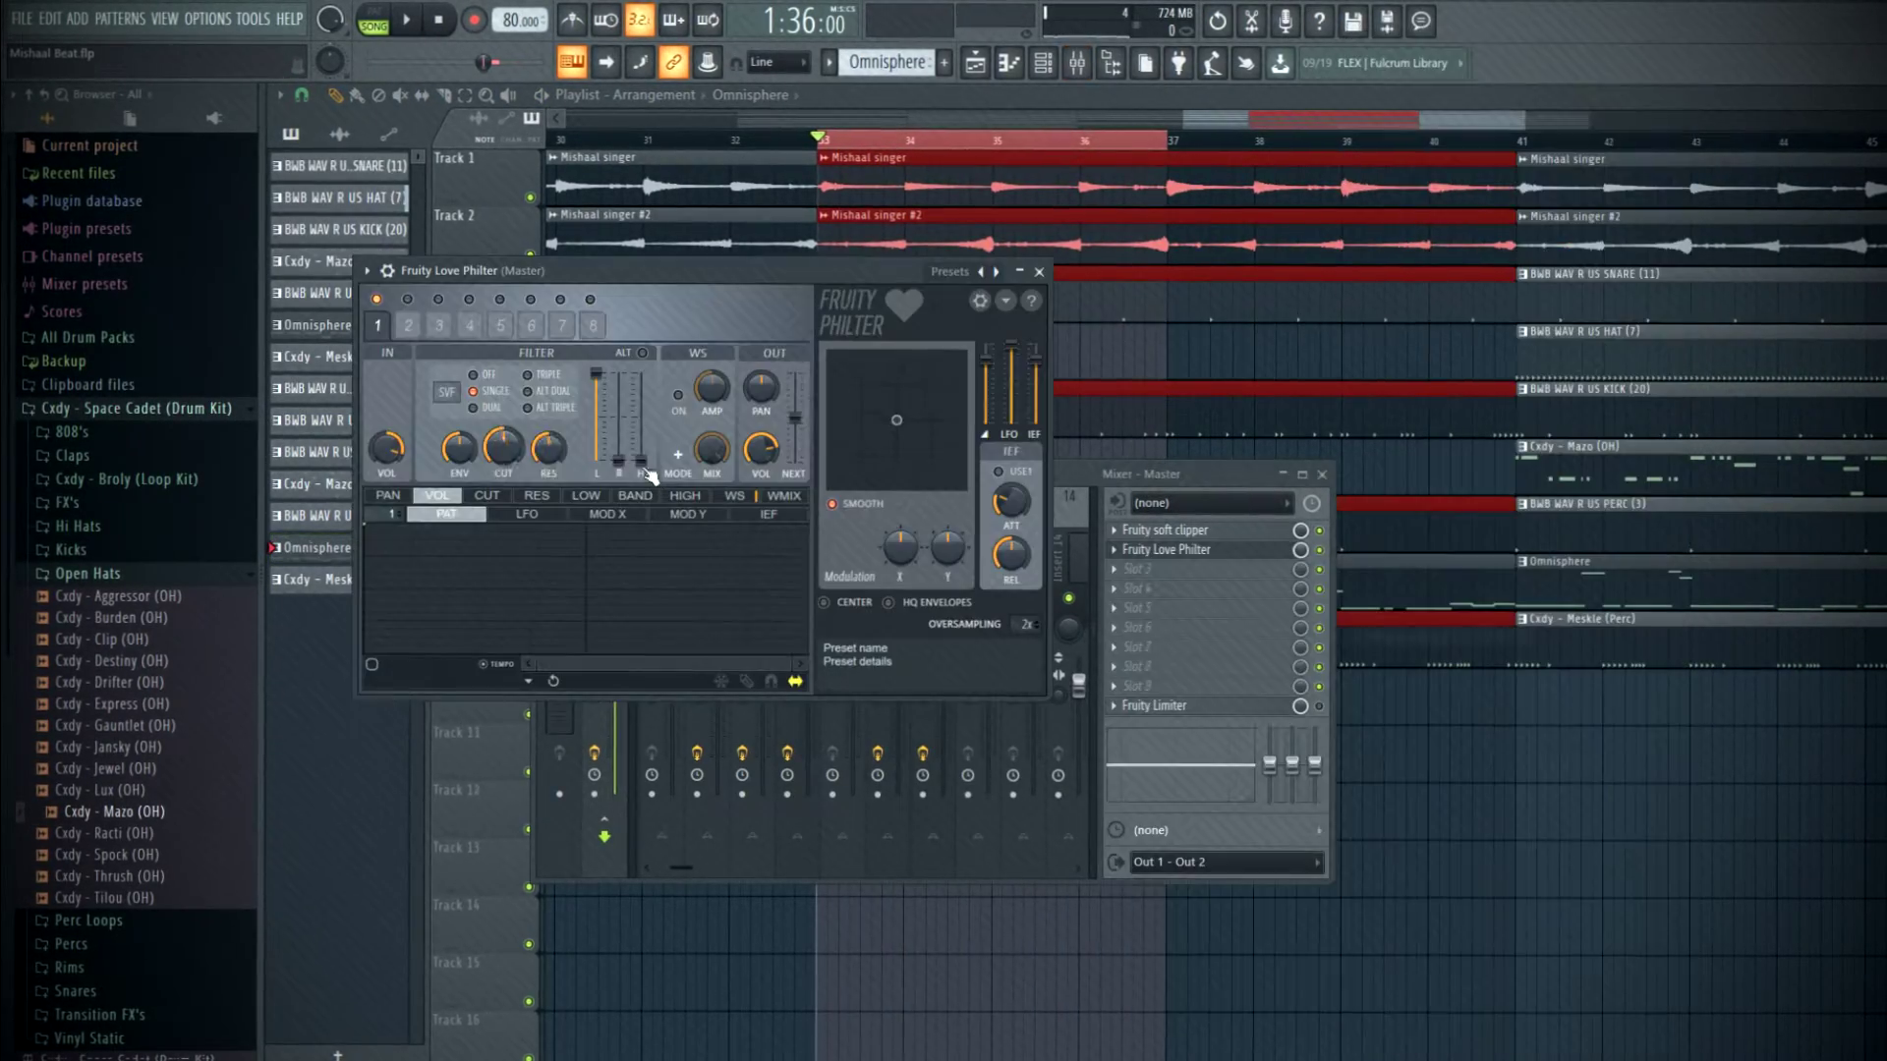
- Create an automation clip for the Love Philter's Filter 1 cutoff on track 6, shape it into a rising curve and play it
right_click(505, 449)
click(578, 593)
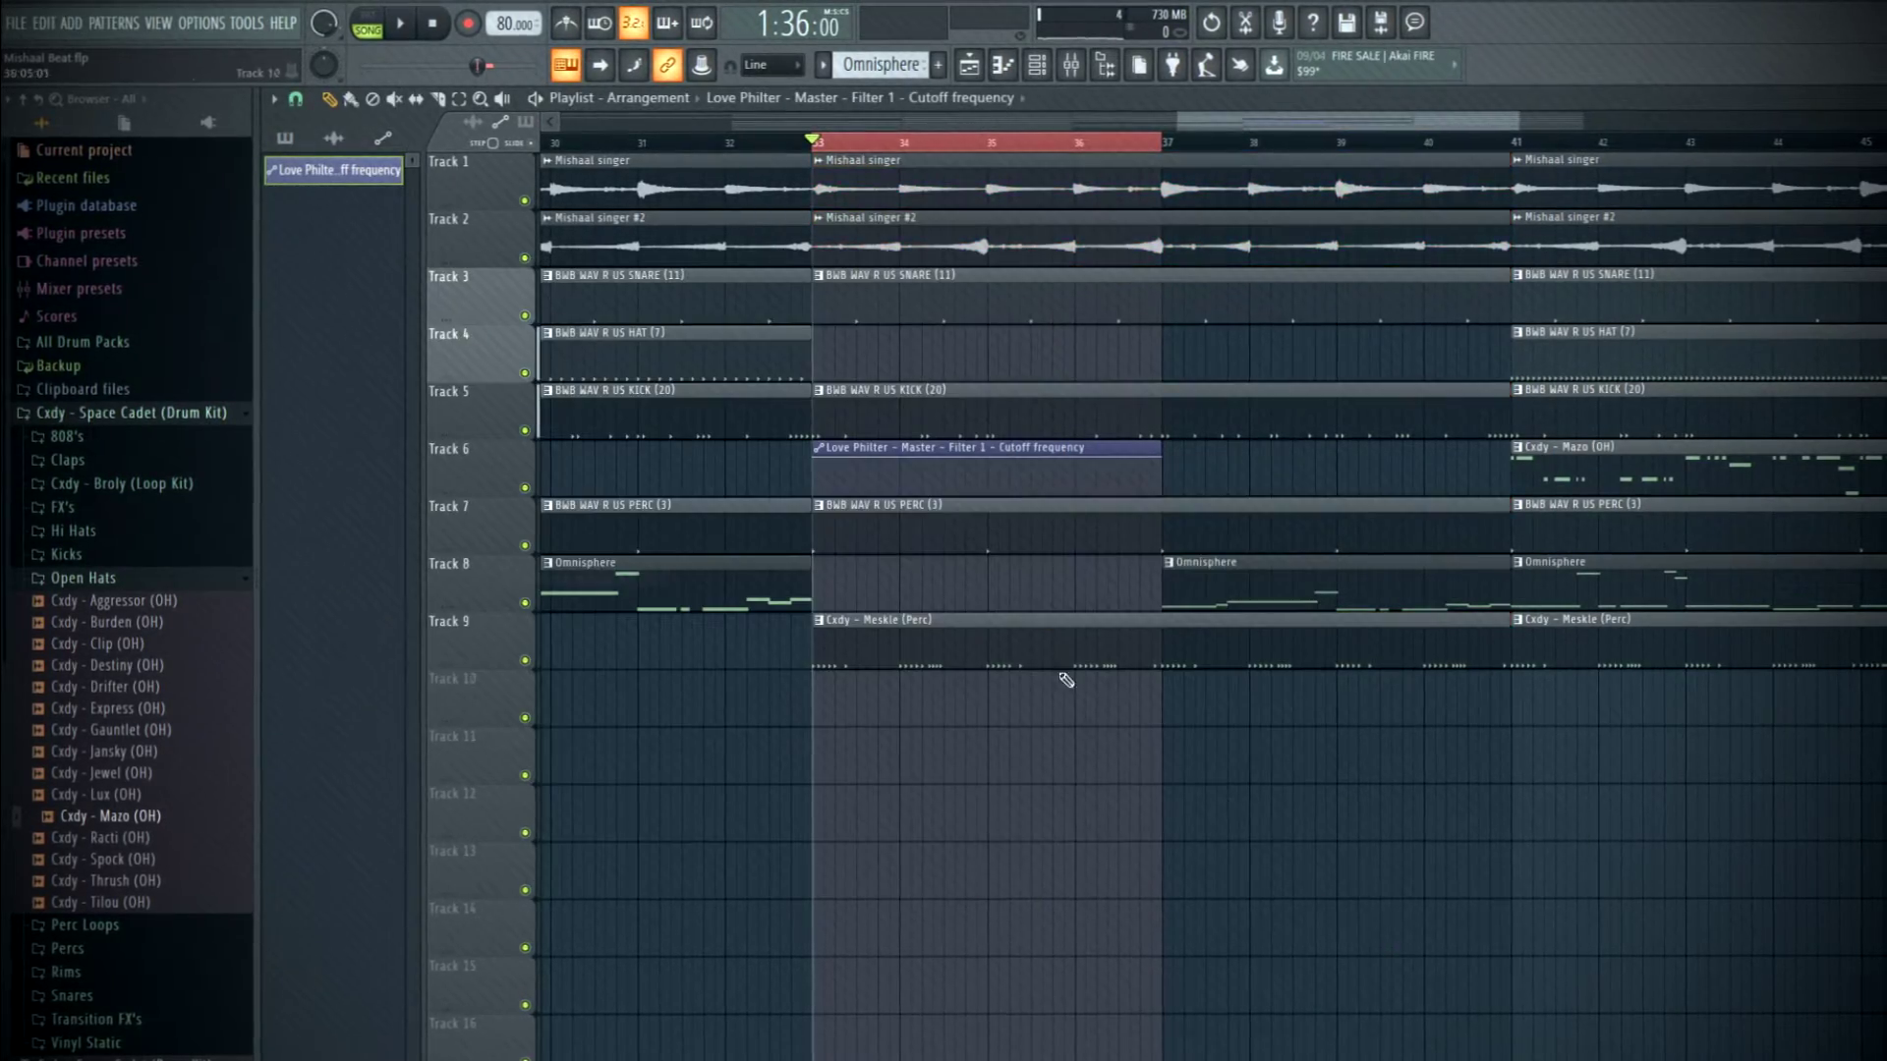
scroll(1066, 680, up, 2)
key(space)
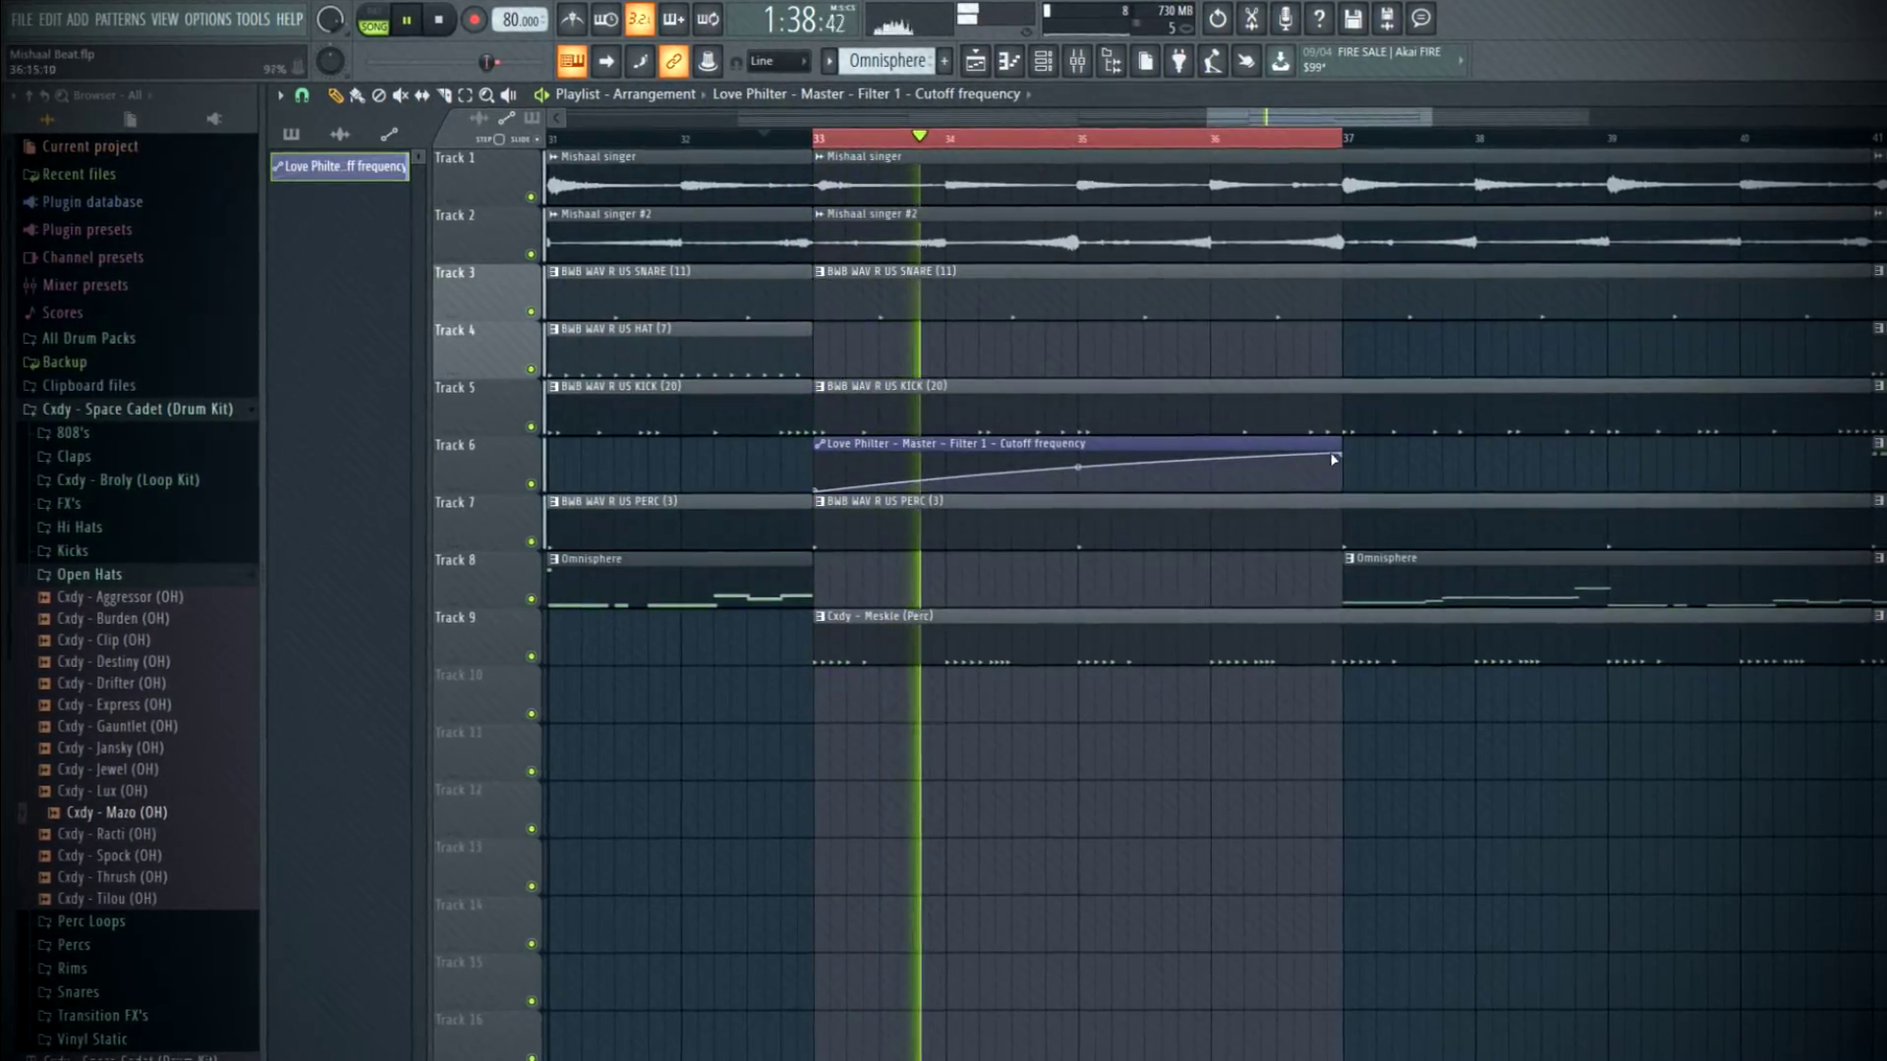
key(space)
- Extend the start of the Omnisphere clip from bar 37 back to bar 33 and play the section briefly
drag(1345, 578, 786, 574)
key(space)
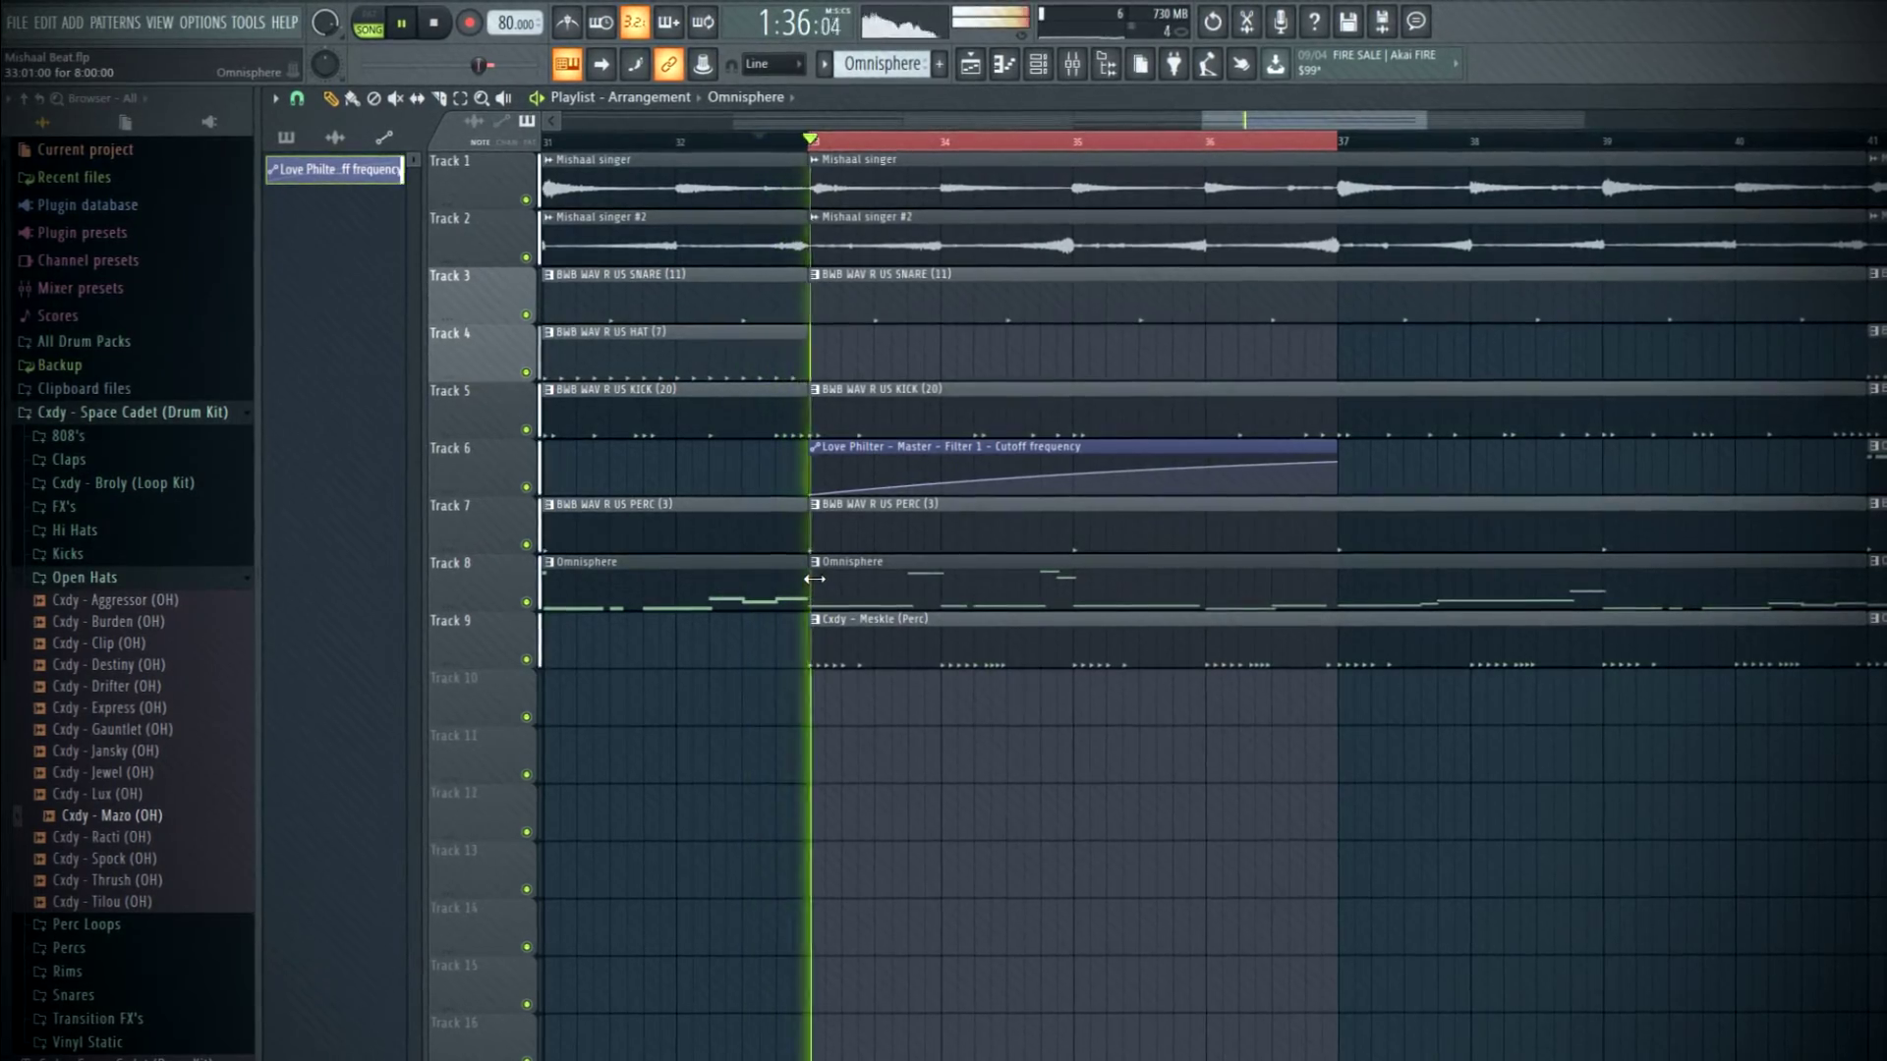
key(space)
- Duplicate the cutoff automation clip at bar 37 and play the transition between the two filter sweeps
click(1270, 143)
key(space)
click(1294, 463)
key(ctrl+b)
scroll(1113, 152, down, 2)
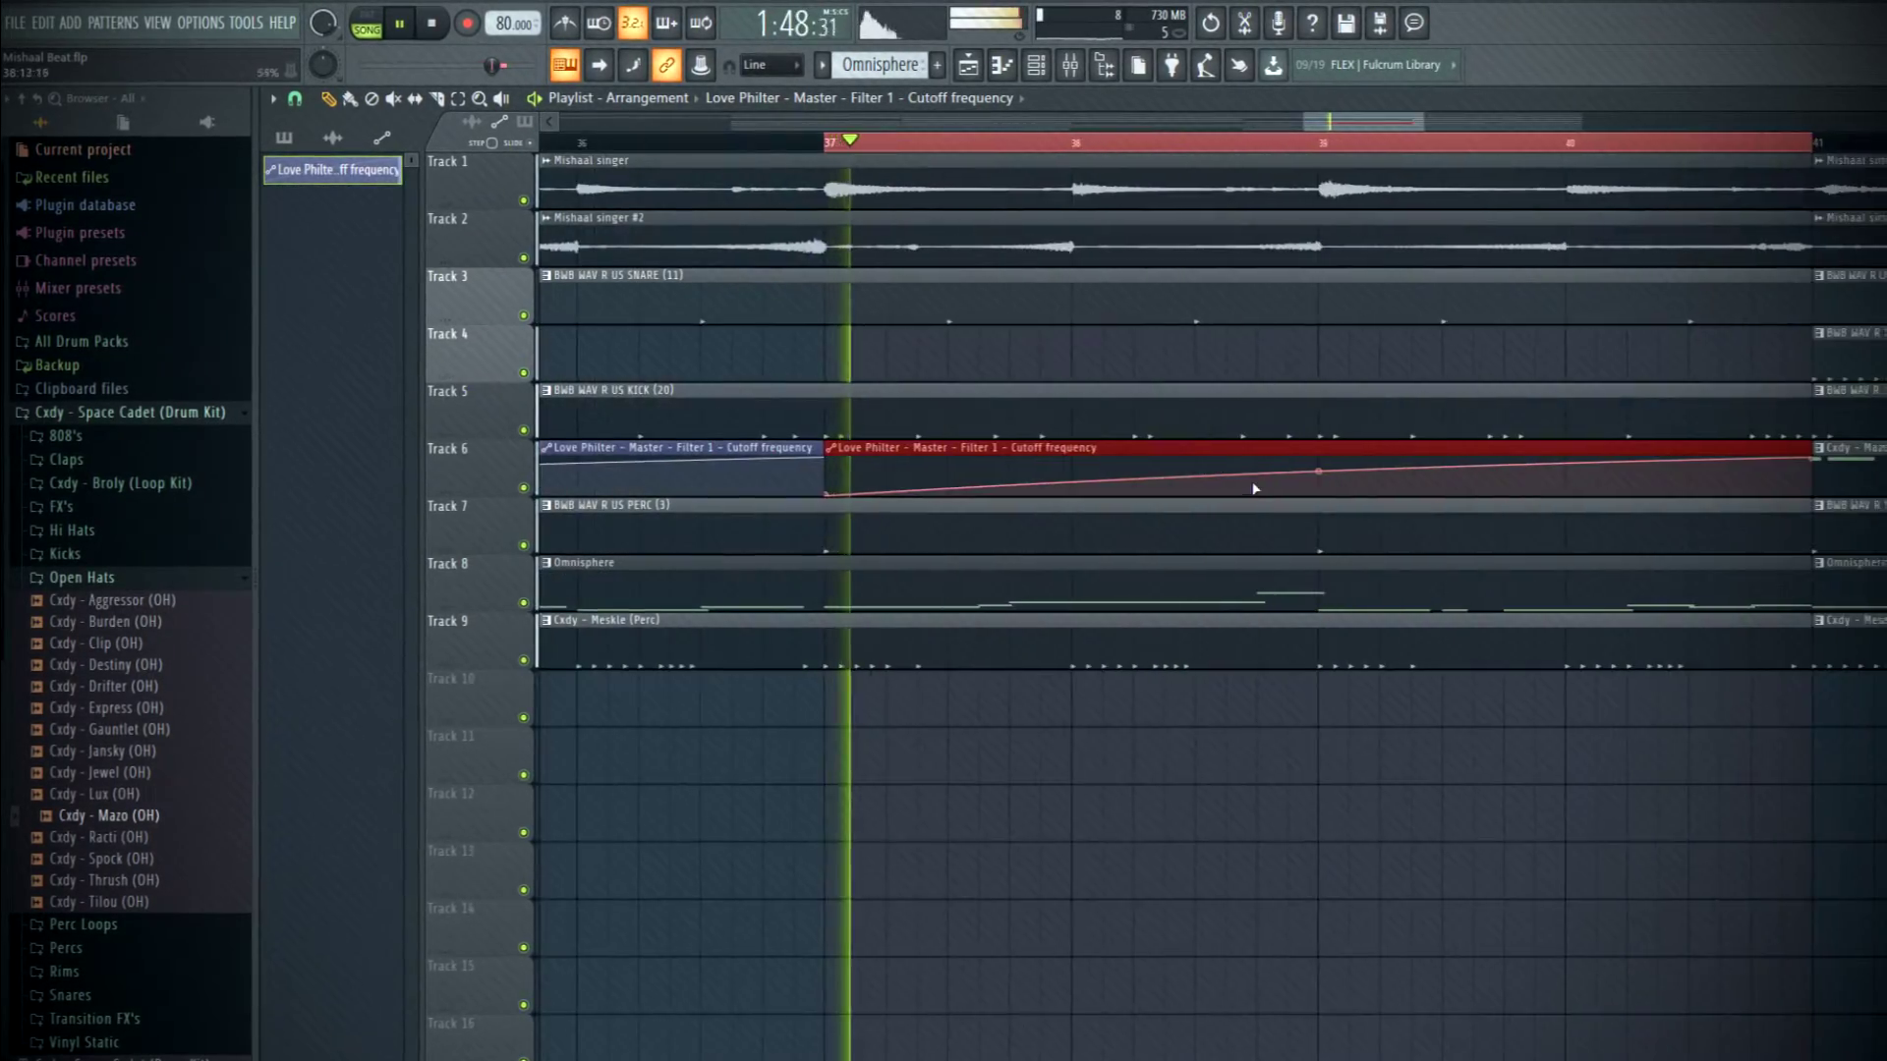
click(1112, 153)
scroll(1119, 156, up, 2)
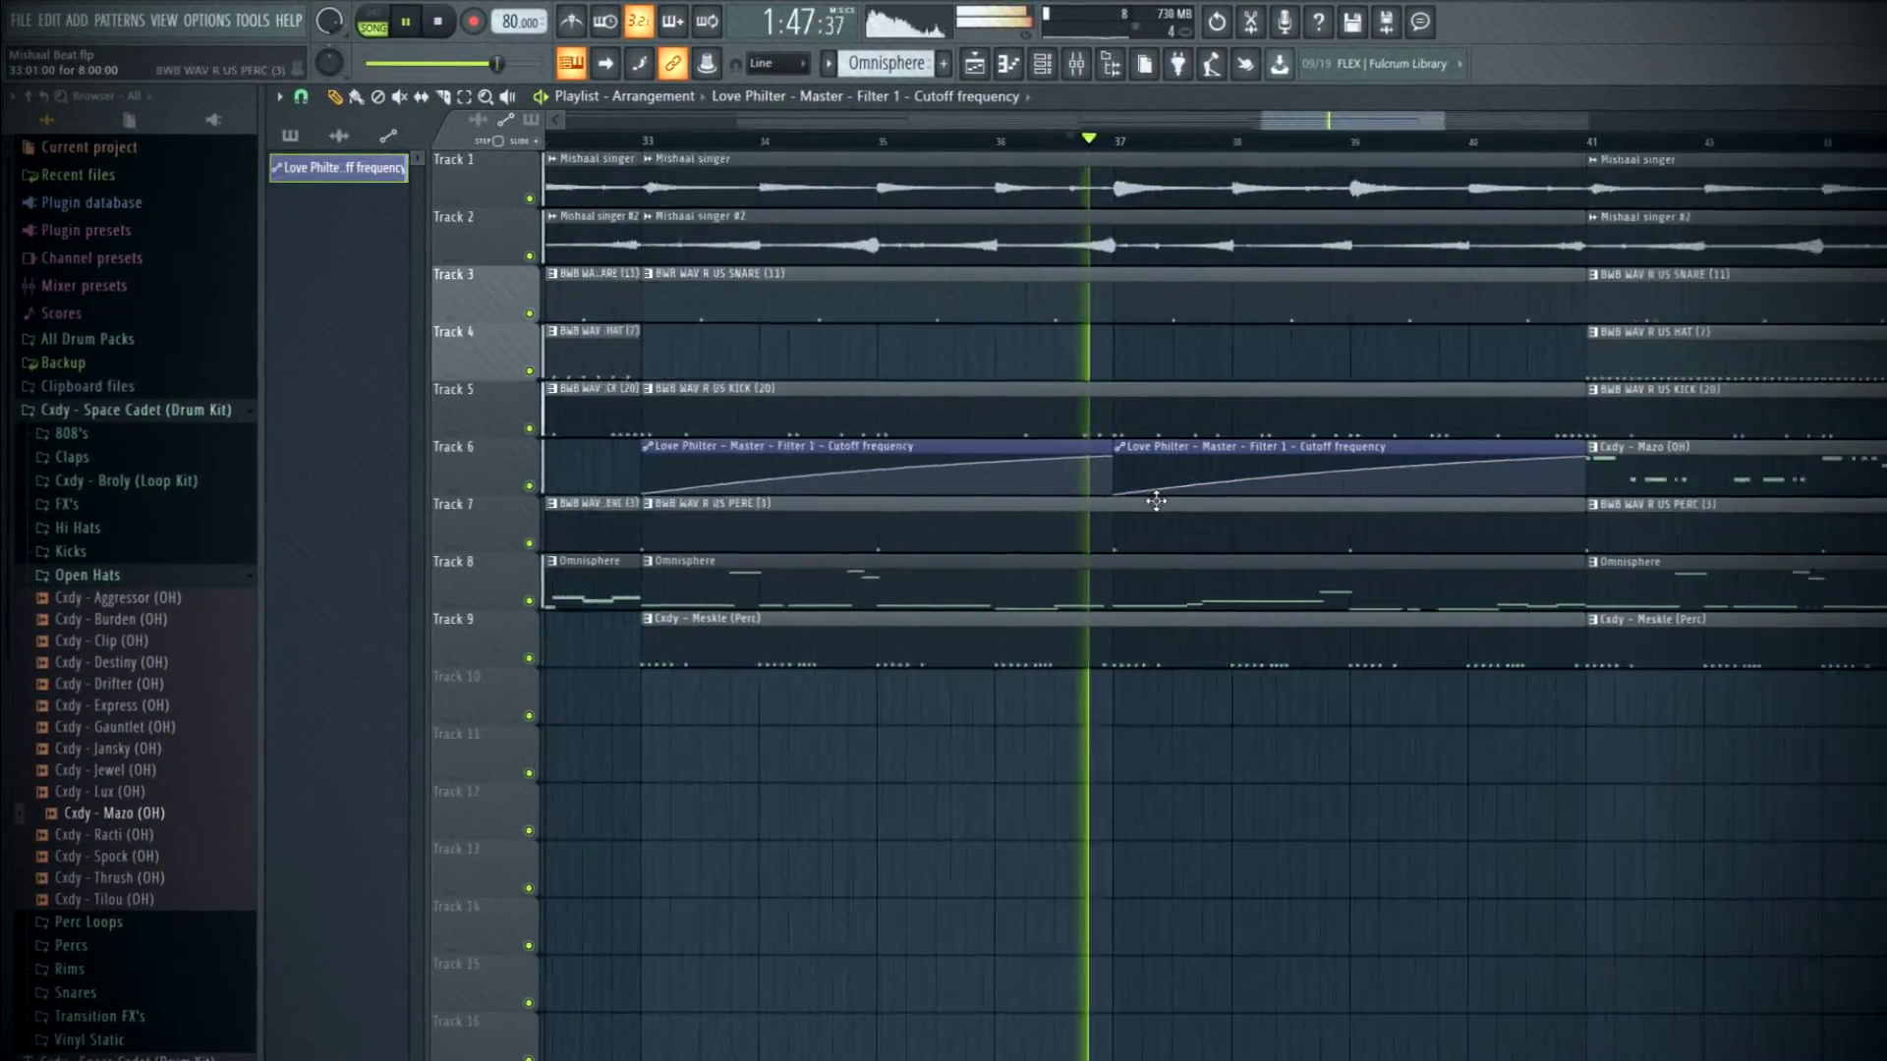
- Place a BWB WAV R US HAT (7) clip on track 4 covering bars 37 to 40
scroll(1159, 507, down, 3)
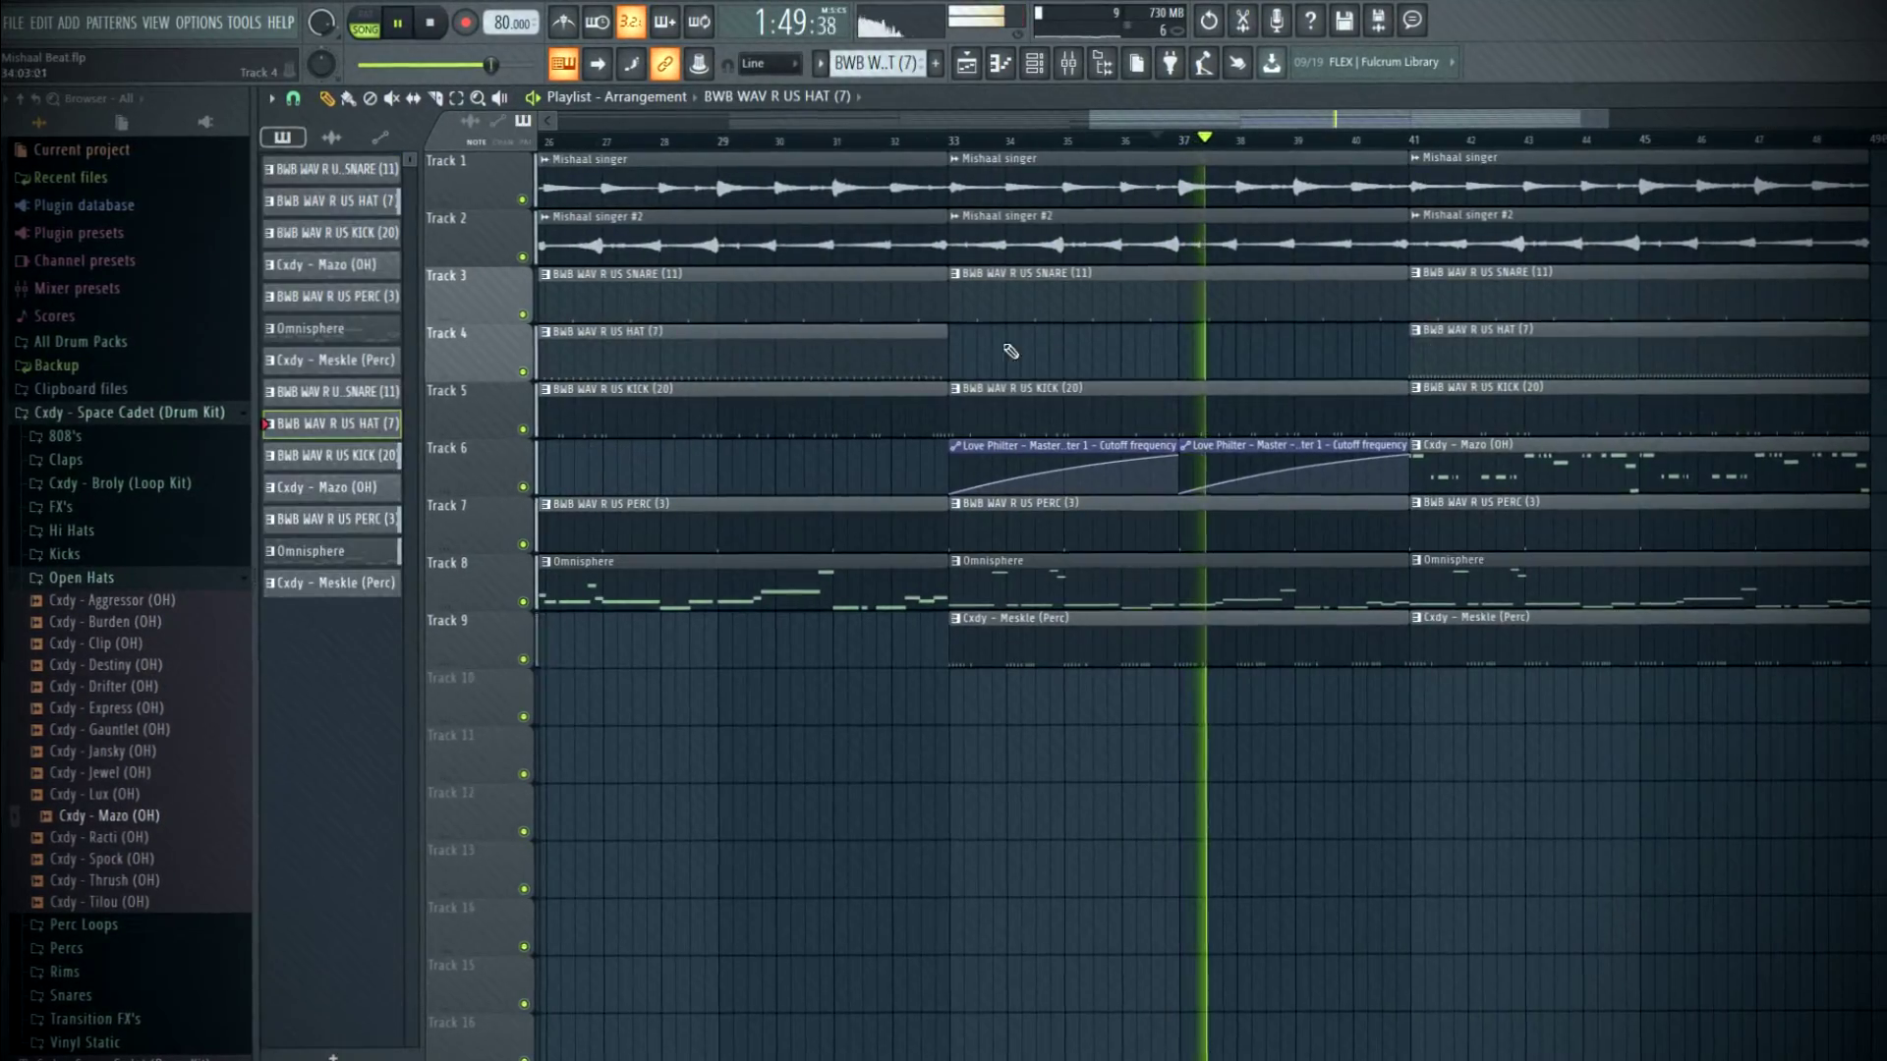
click(962, 343)
drag(959, 343, 1181, 358)
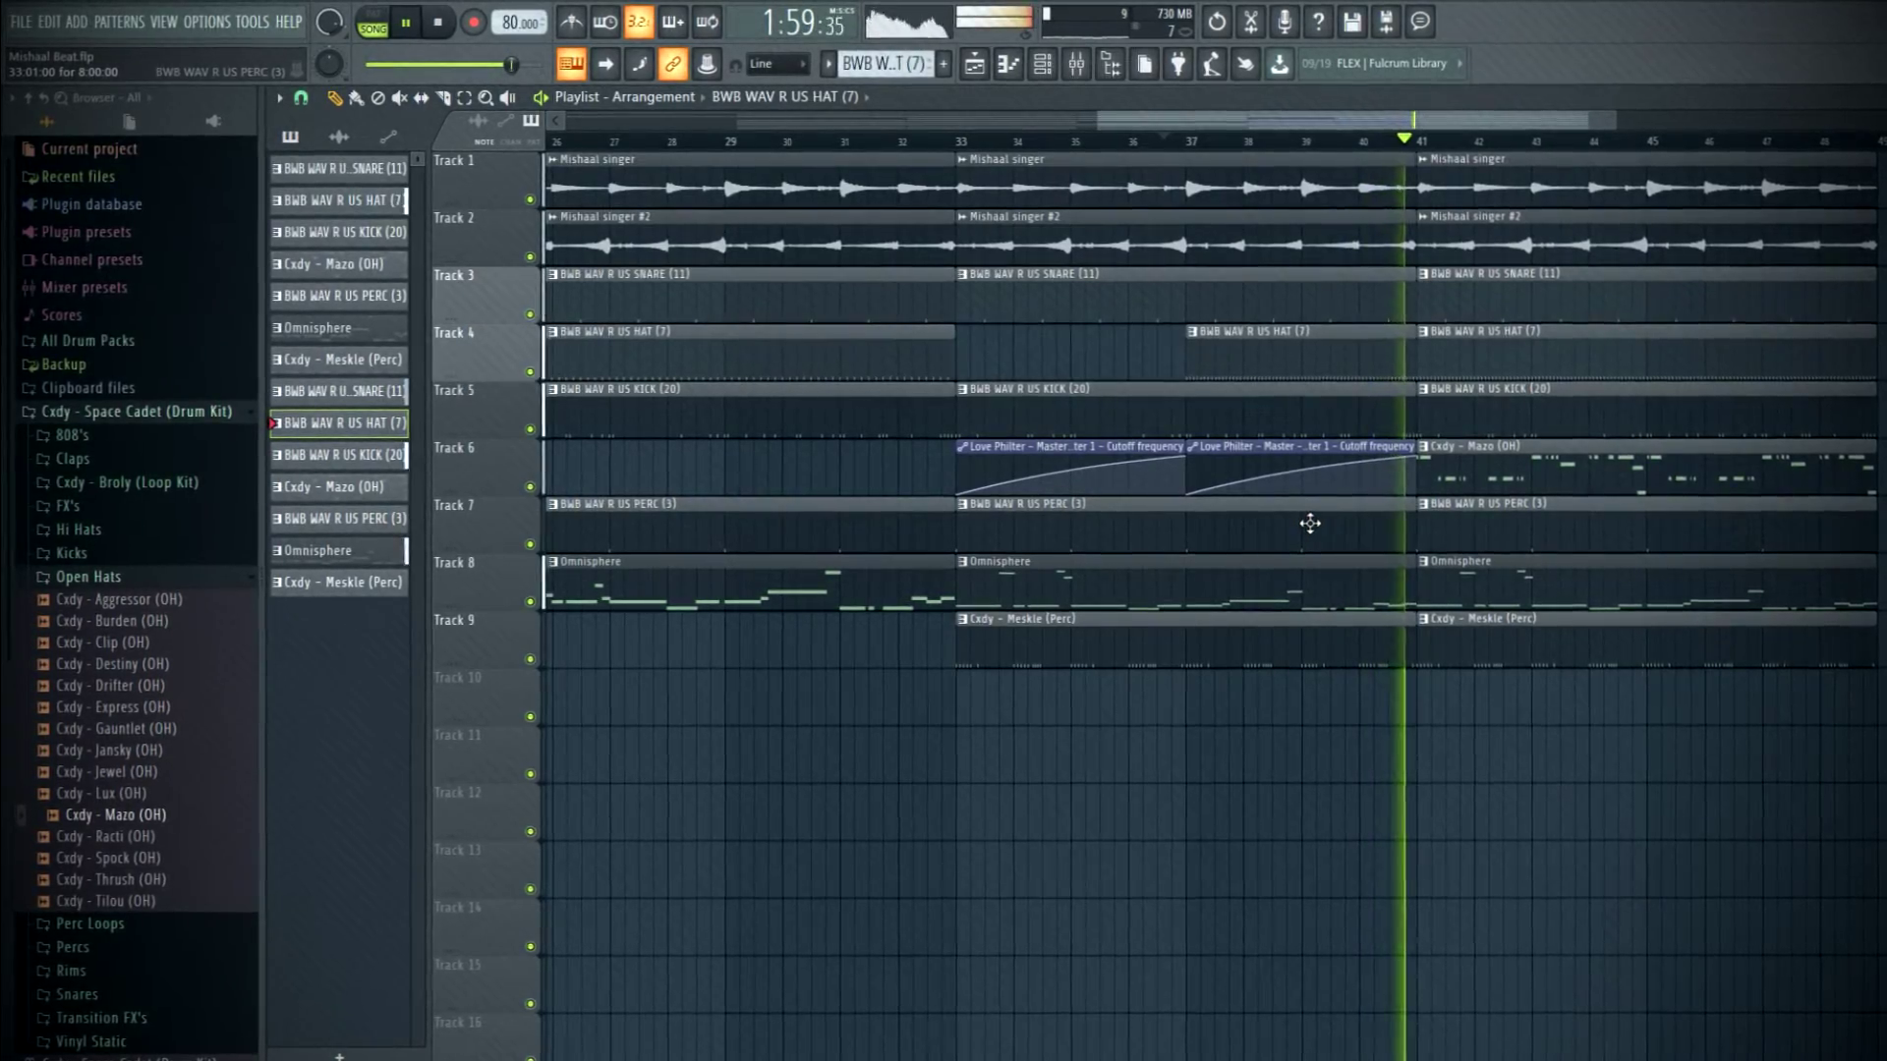
- Review the full arrangement during playback, checking the transition from the filter sweeps into the section from bar 41 to 48
scroll(1306, 523, down, 3)
scroll(1311, 523, up, 3)
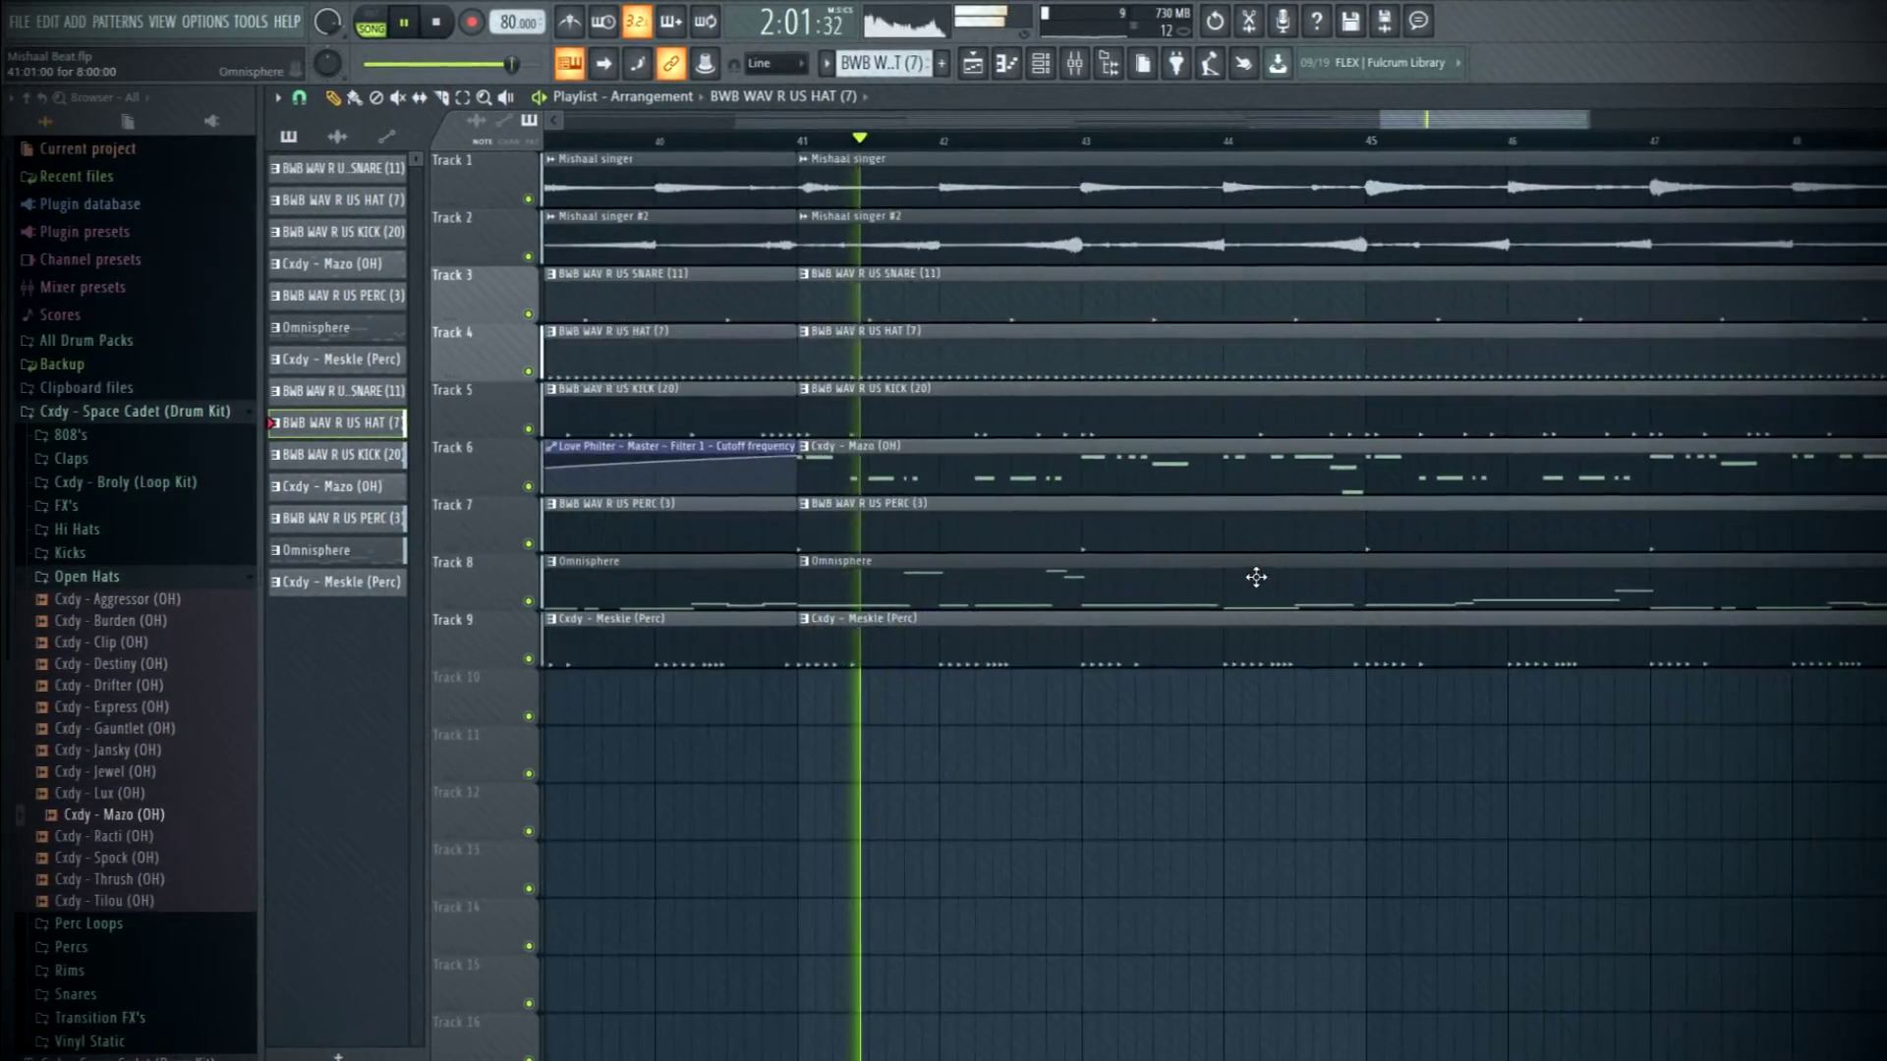
scroll(1262, 584, down, 2)
scroll(1137, 408, down, 2)
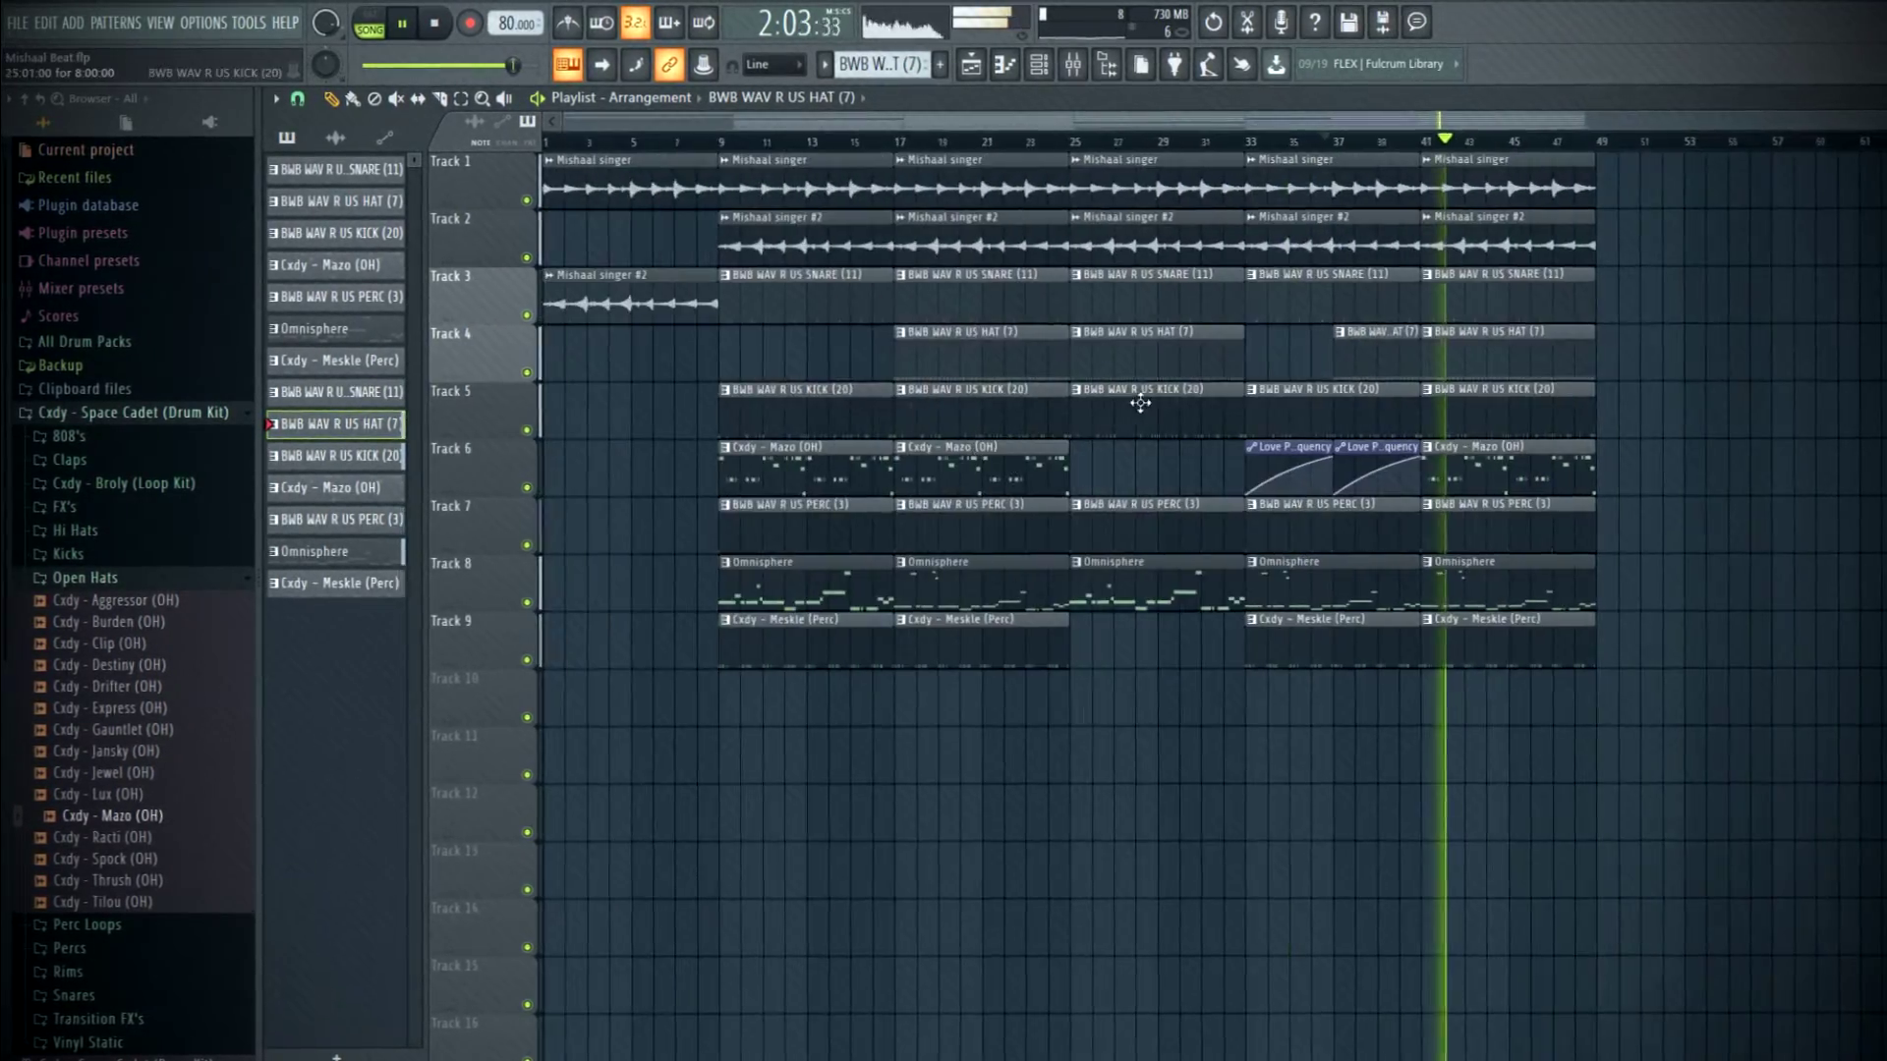
scroll(1483, 421, up, 2)
scroll(1492, 579, down, 2)
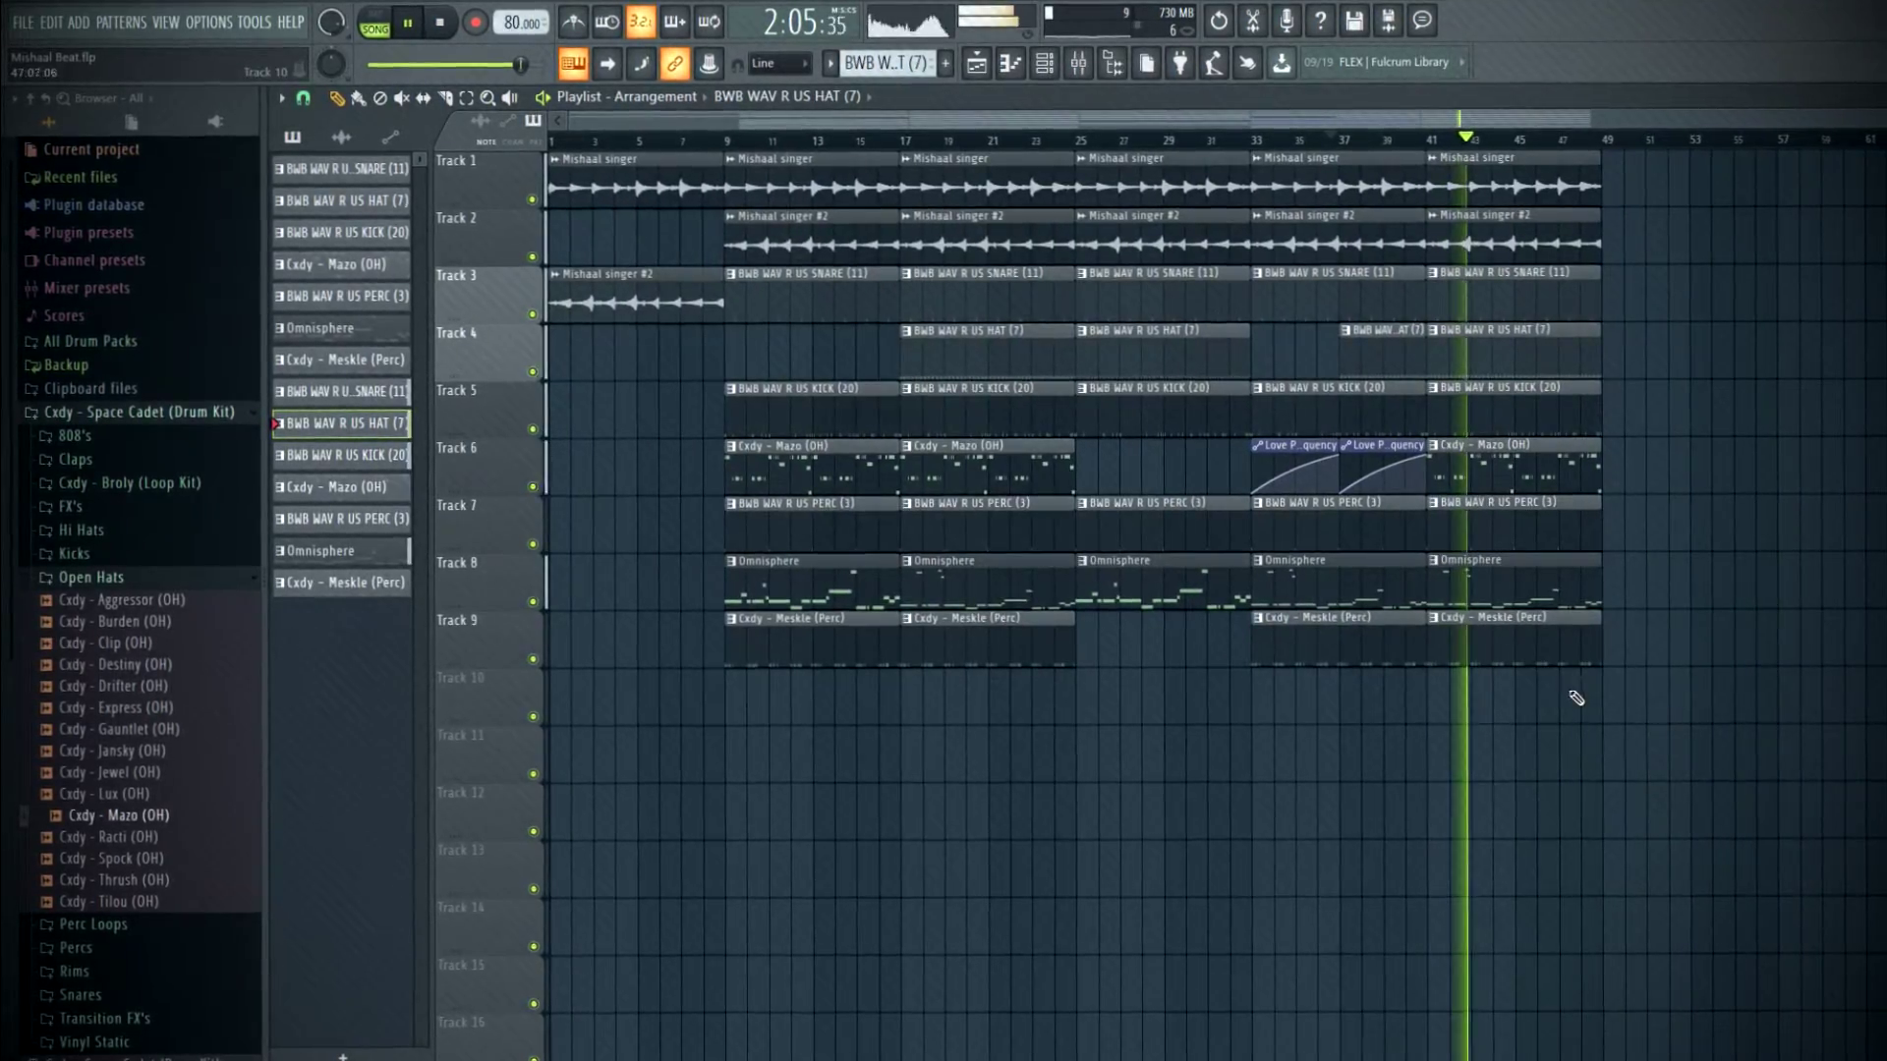
scroll(1706, 695, up, 3)
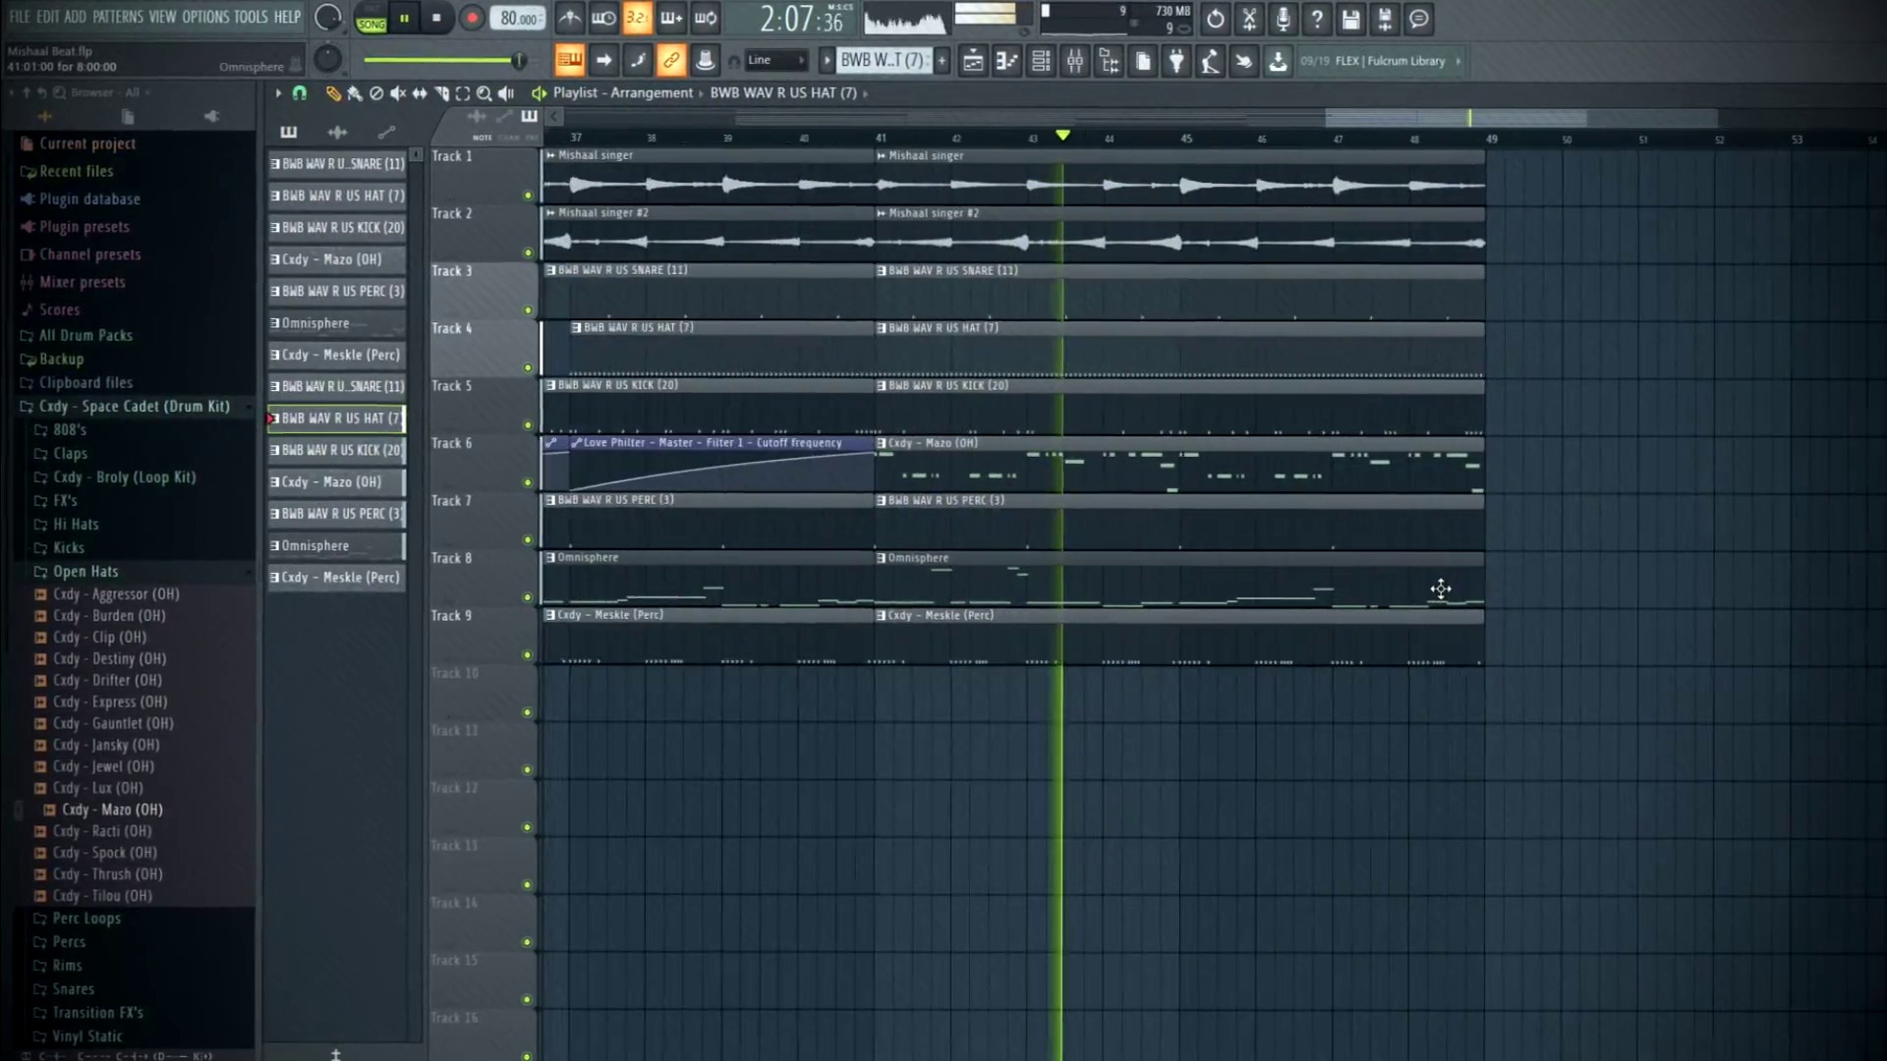
scroll(1453, 607, down, 3)
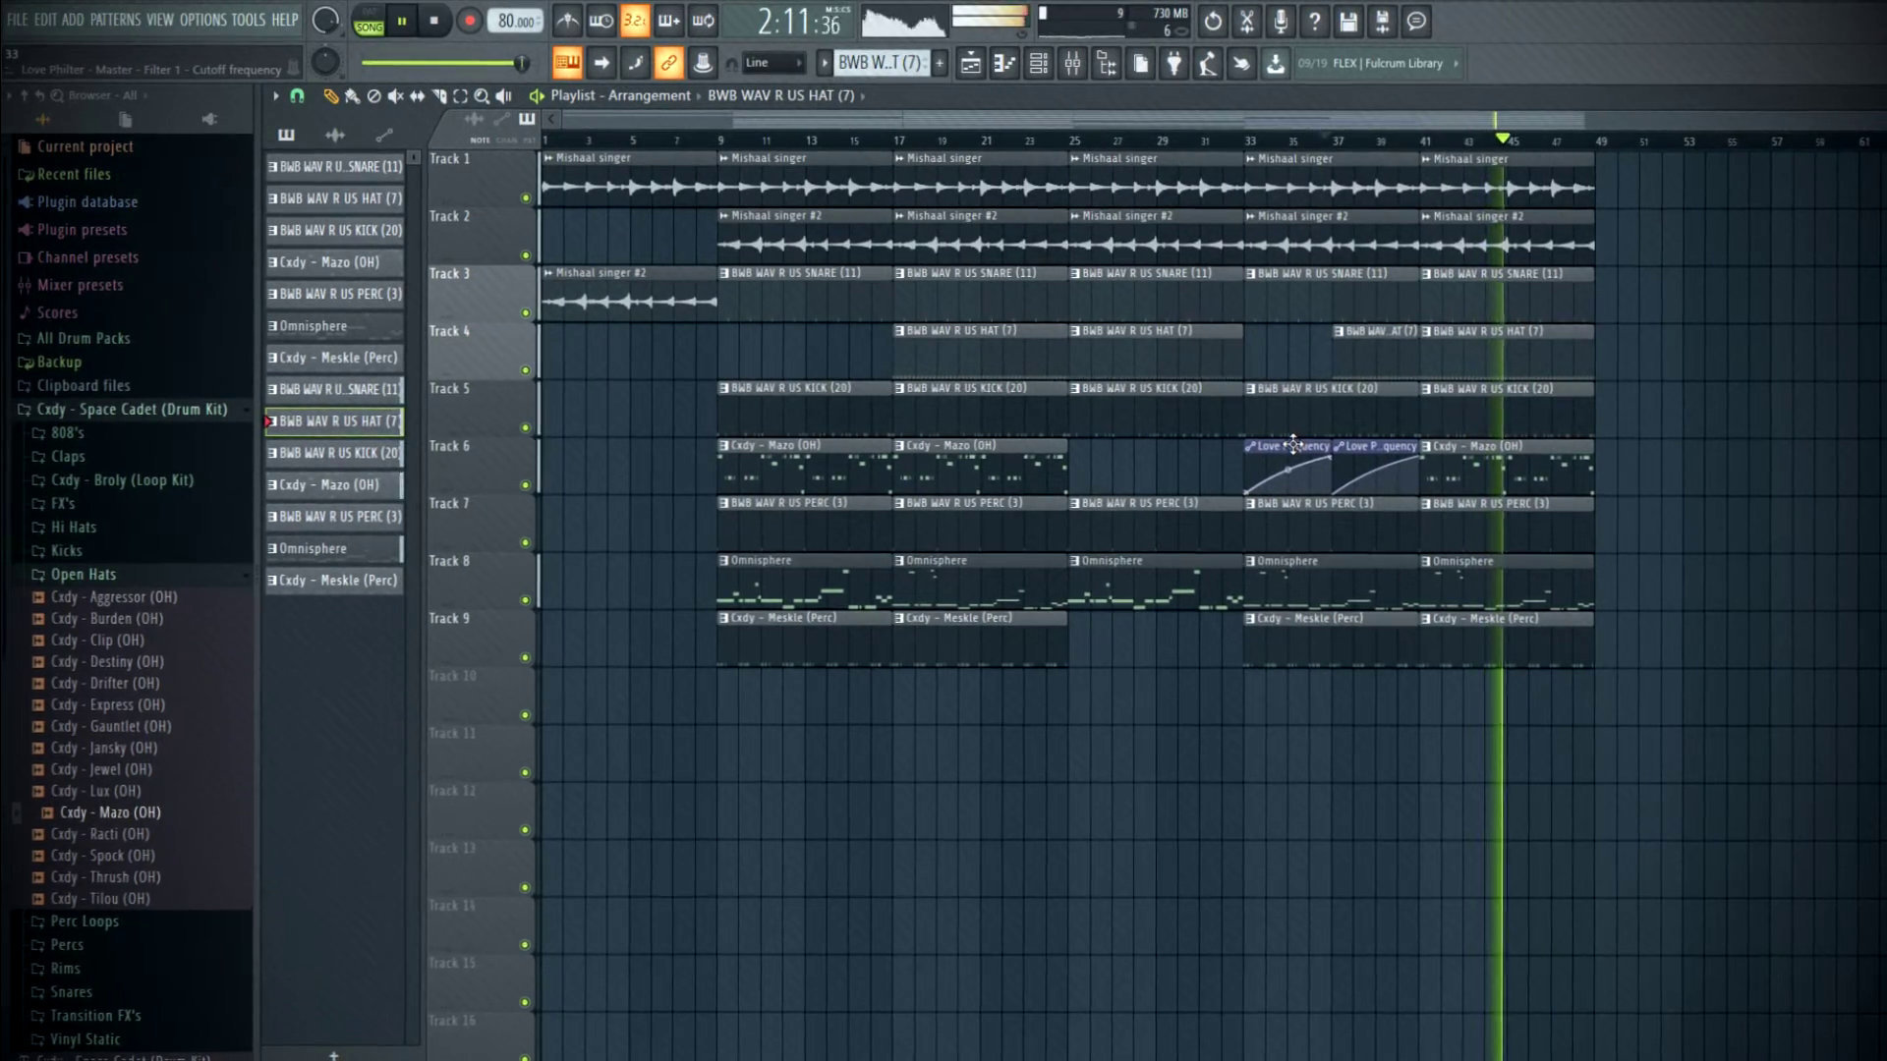
scroll(1612, 509, up, 3)
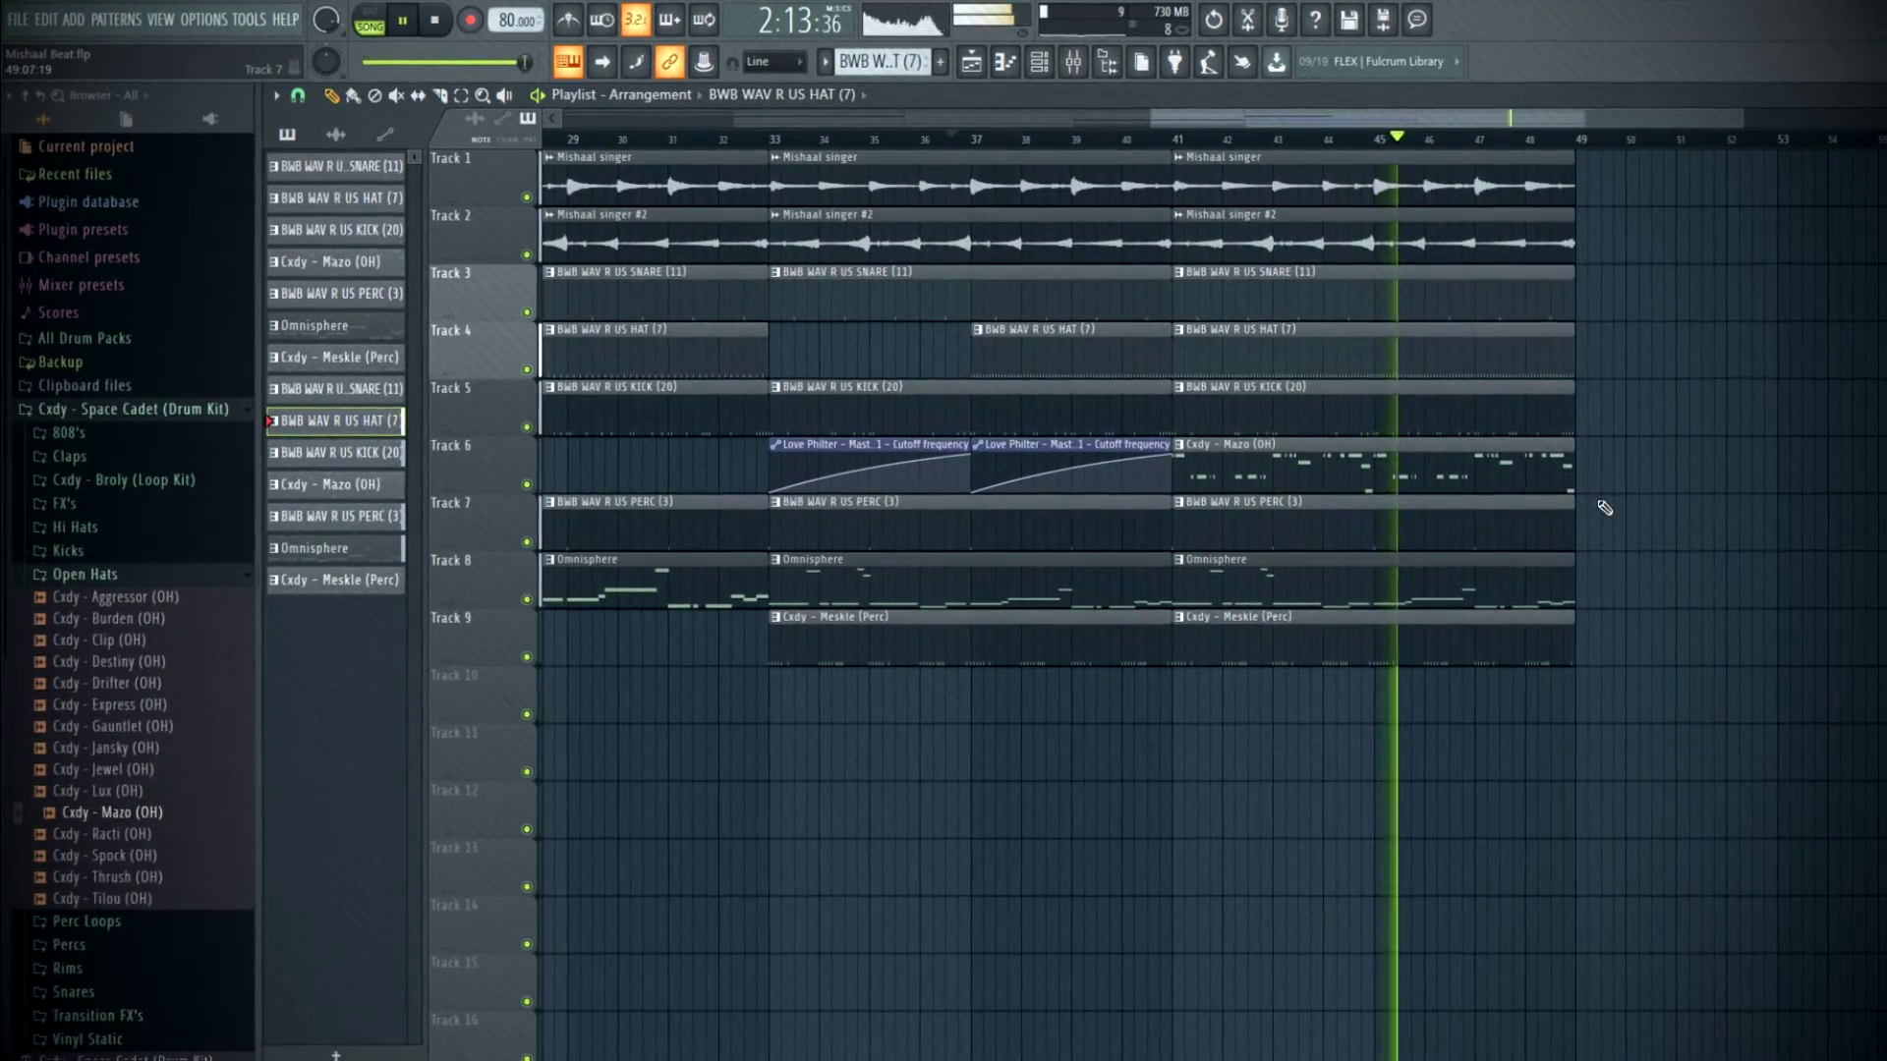